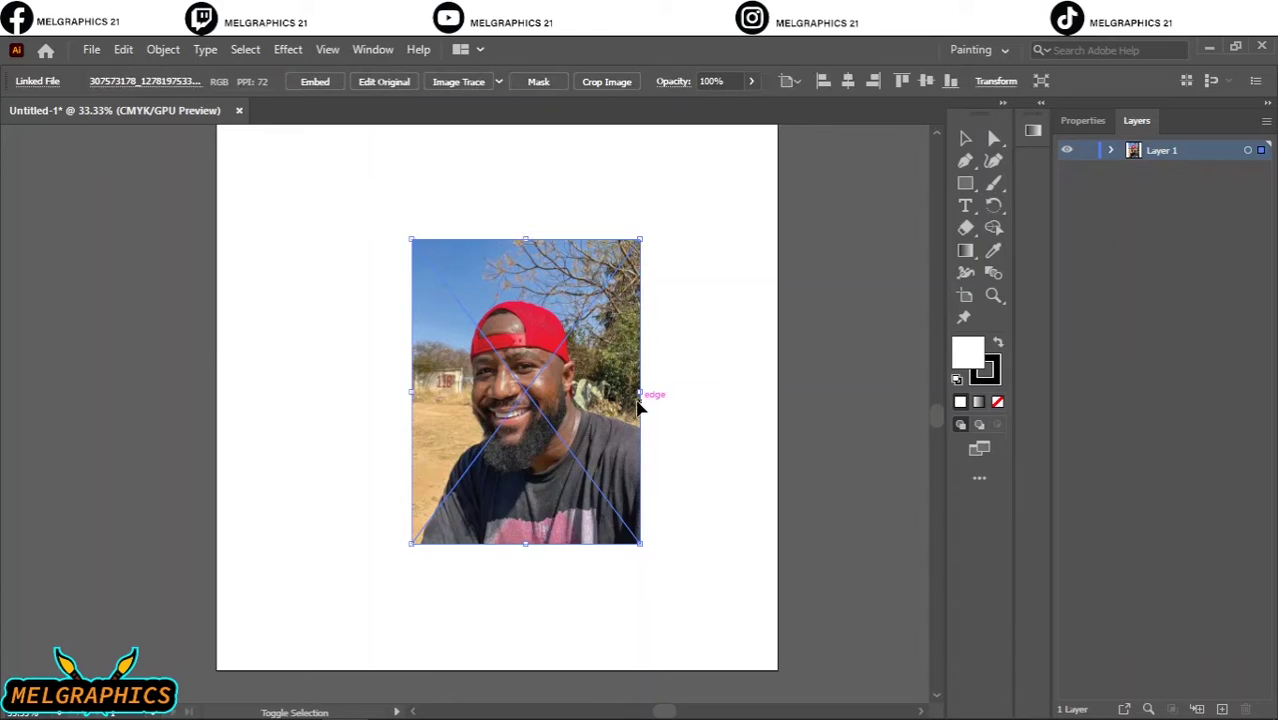
# Enlarge and reposition the photo, fade it to 75% opacity, lock its layer, and add Layer 2.
pyautogui.moveTo(639, 399); pyautogui.dragTo(730, 399)
pyautogui.moveTo(494, 583); pyautogui.dragTo(489, 583)
pyautogui.click(751, 81)
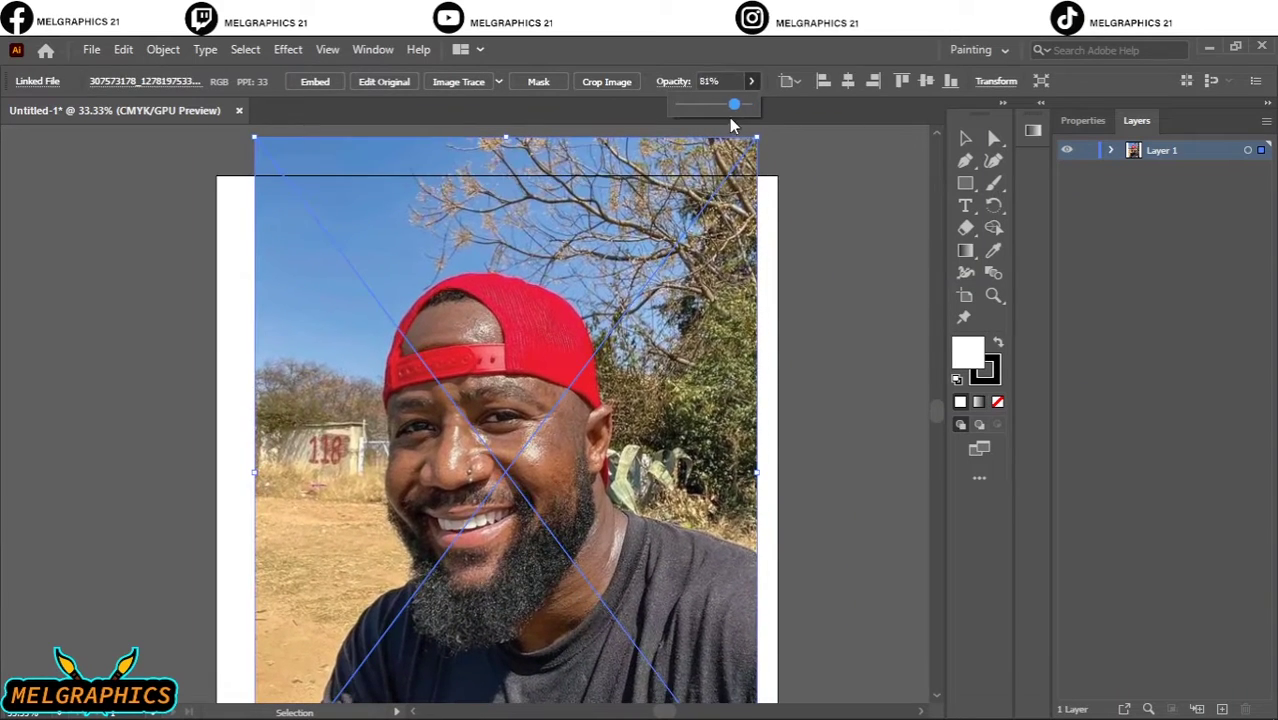
pyautogui.click(730, 104)
pyautogui.scroll(-1, 864, 282)
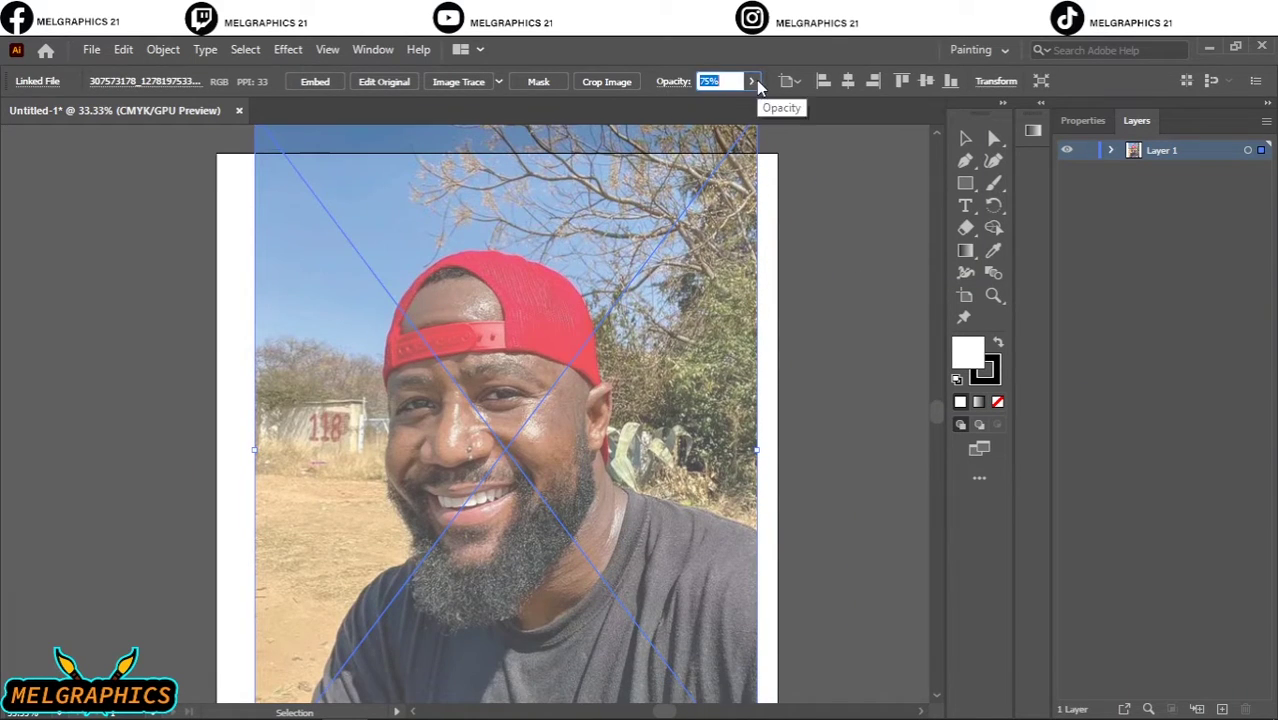
pyautogui.click(873, 314)
pyautogui.click(1087, 150)
pyautogui.click(1222, 708)
# Select the Paintbrush with a tapered art brush from the User Defined brush library.
pyautogui.press('b')
pyautogui.click(489, 81)
pyautogui.click(314, 220)
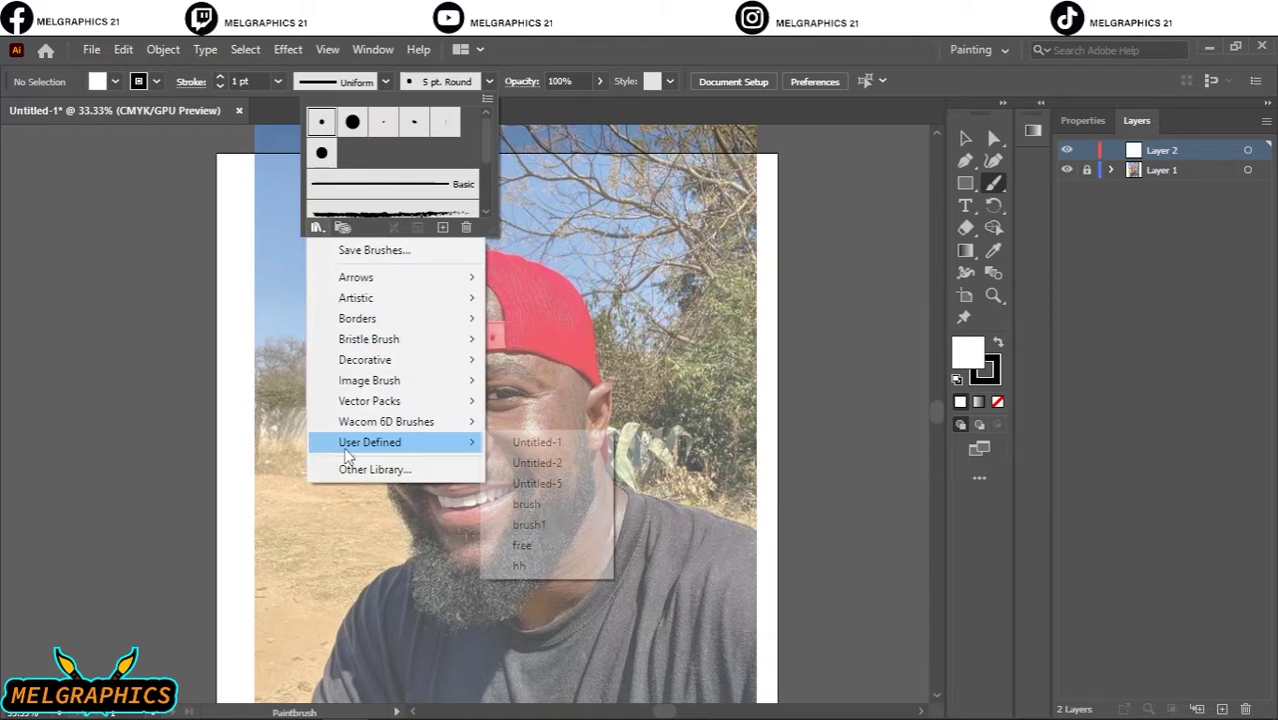
pyautogui.click(357, 443)
pyautogui.click(704, 423)
pyautogui.click(737, 335)
# Trace the lower and upper lip outlines, undoing a misdrawn inner lip stroke.
pyautogui.moveTo(875, 241); pyautogui.dragTo(841, 369)
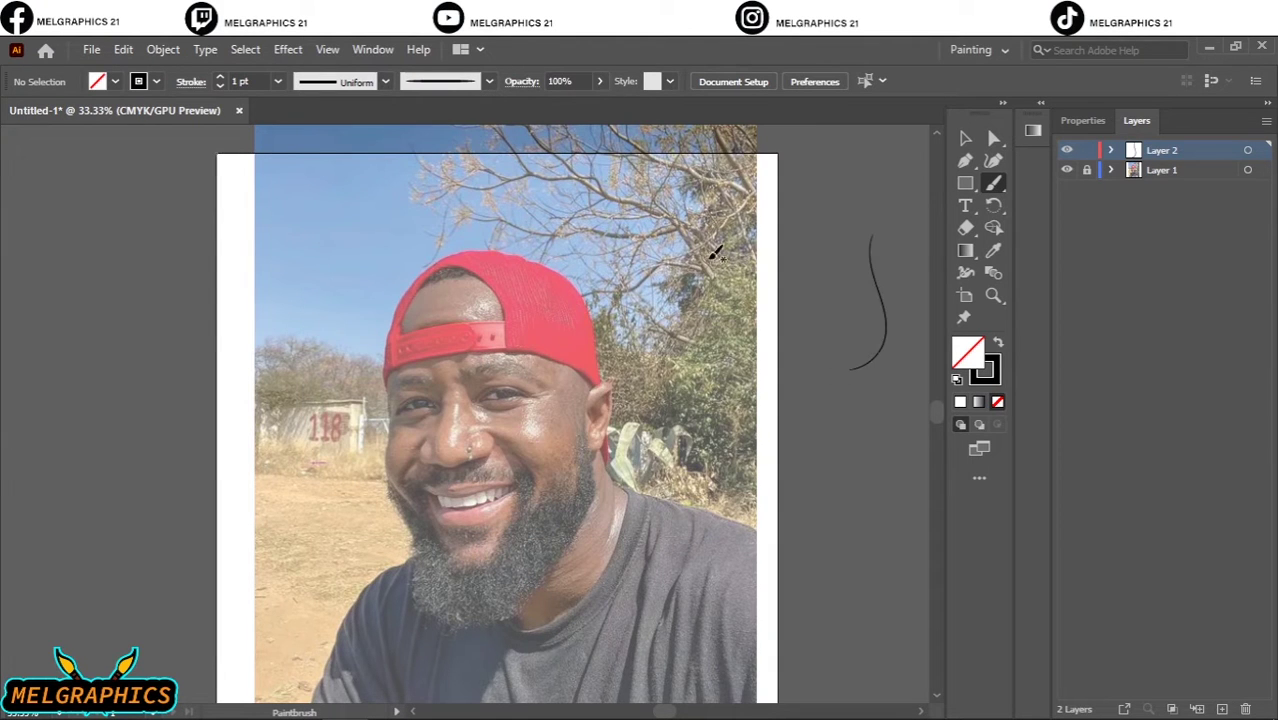
pyautogui.scroll(5, 471, 479)
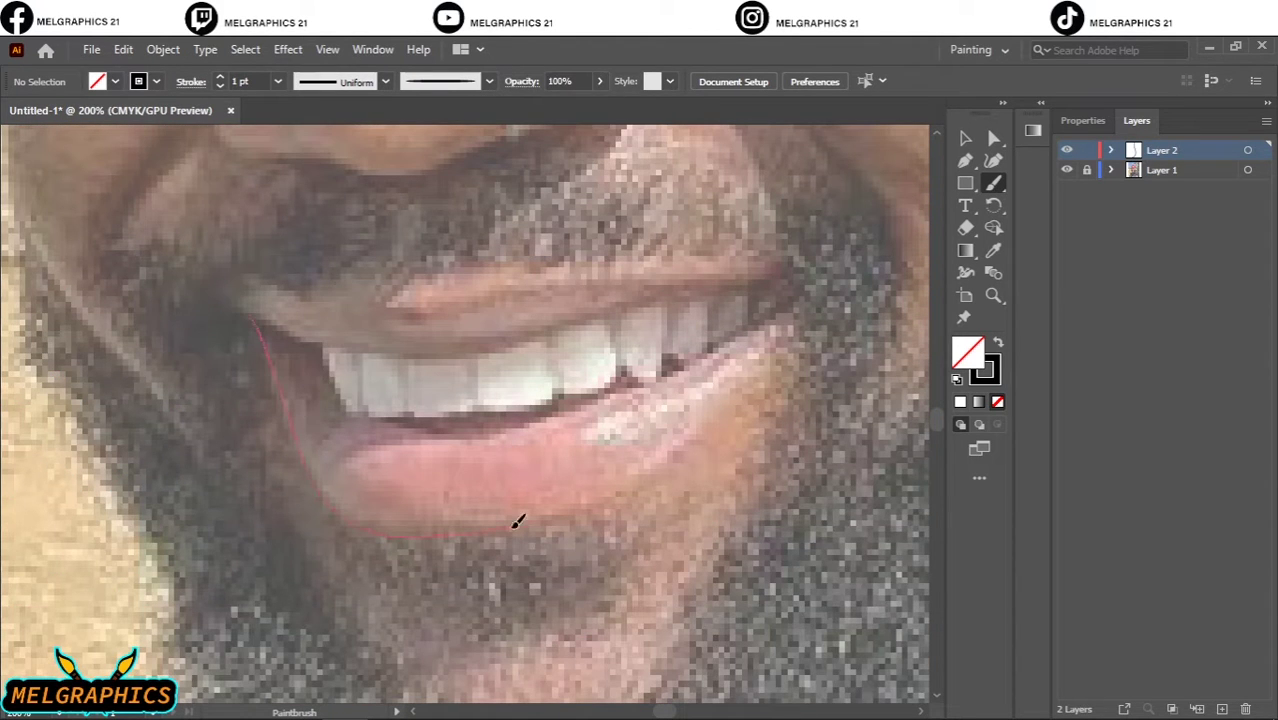
pyautogui.moveTo(797, 307); pyautogui.dragTo(797, 302)
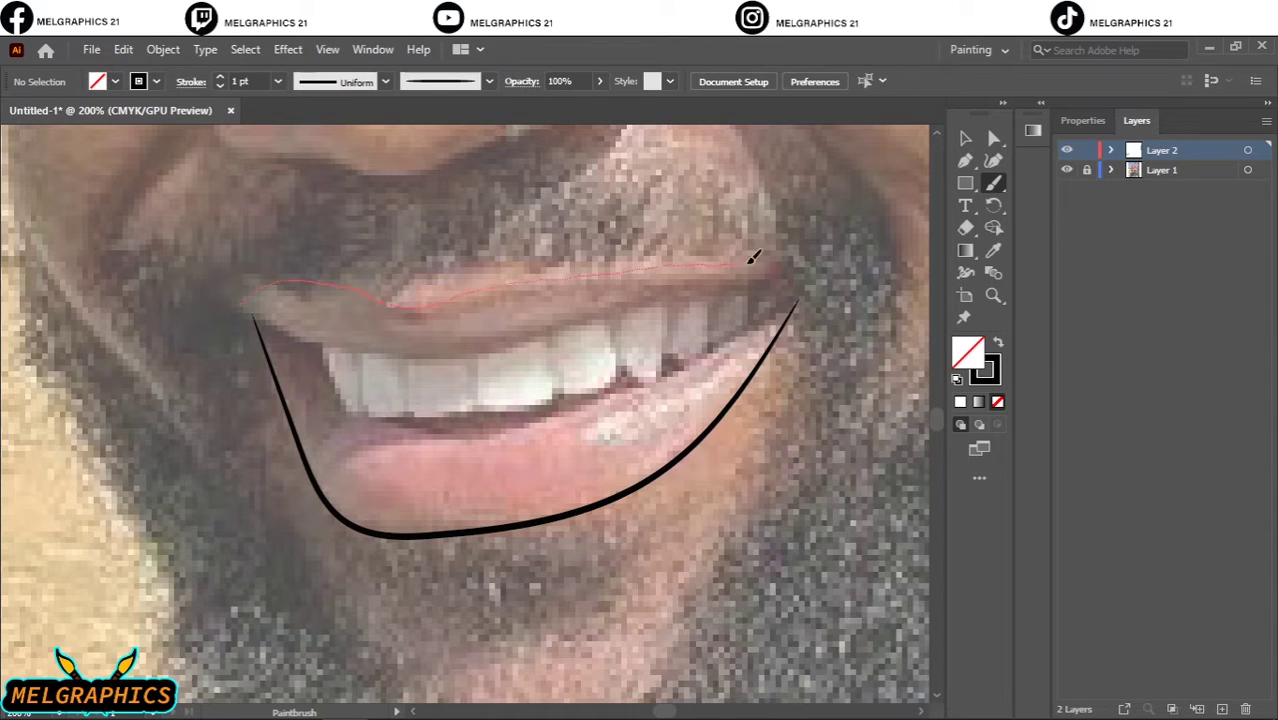
pyautogui.moveTo(754, 258); pyautogui.dragTo(800, 268)
pyautogui.moveTo(533, 340)
pyautogui.mouseDown()
pyautogui.moveTo(718, 278)
pyautogui.moveTo(795, 272)
pyautogui.mouseUp()
pyautogui.hotkey('ctrl', 'z')
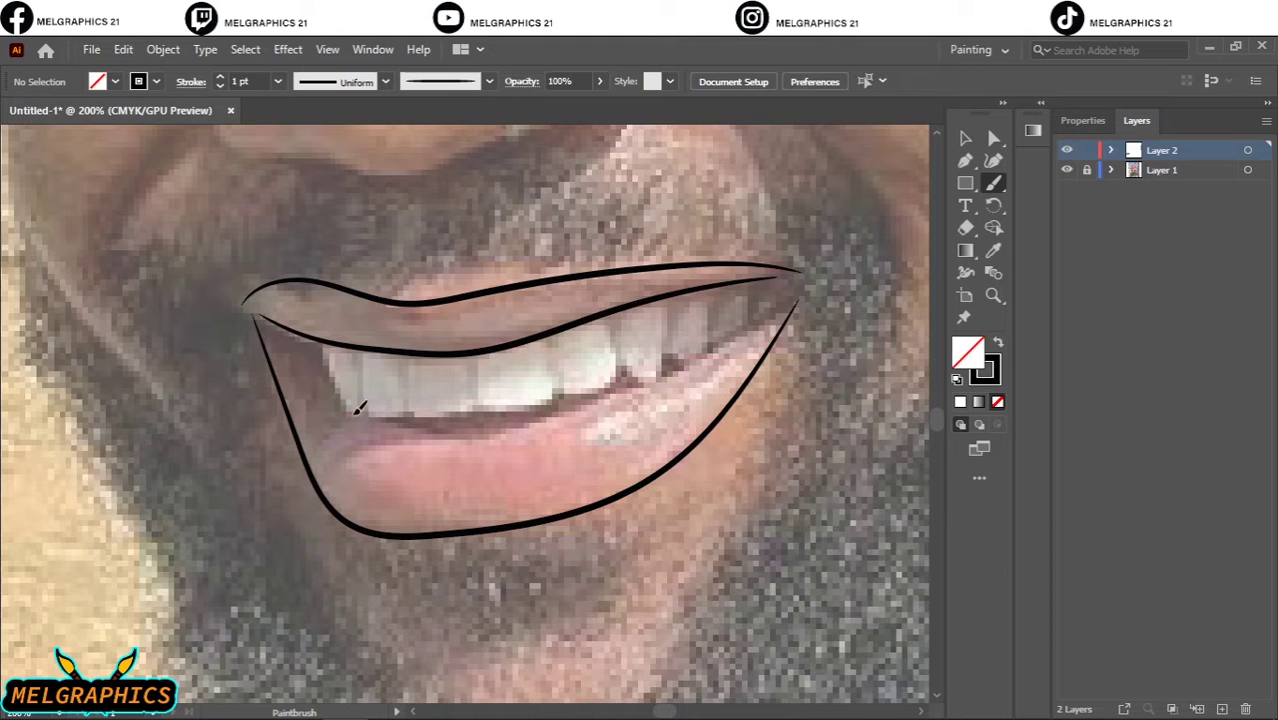
# Trace the lower edge of the upper teeth and the inner edge of the lower lip.
pyautogui.moveTo(340, 414)
pyautogui.mouseDown()
pyautogui.moveTo(460, 446)
pyautogui.moveTo(850, 280)
pyautogui.mouseUp()
pyautogui.scroll(1, 670, 373)
pyautogui.moveTo(520, 456); pyautogui.dragTo(315, 492)
pyautogui.hotkey('ctrl', '-')
pyautogui.hotkey('ctrl', '-')
pyautogui.hotkey('ctrl', '-')
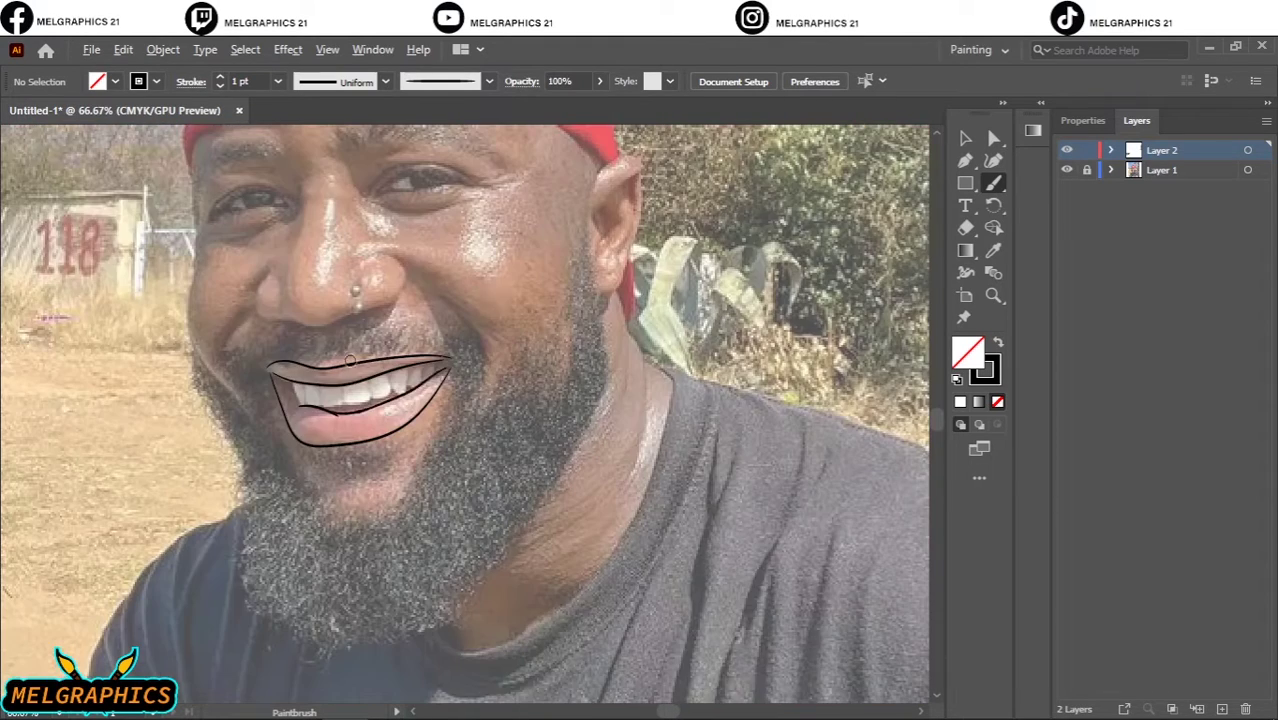
pyautogui.hotkey('ctrl', '+')
pyautogui.hotkey('ctrl', '+')
pyautogui.hotkey('ctrl', '+')
# Draw the line between the teeth and lower lip, extending it further left.
pyautogui.moveTo(866, 228); pyautogui.dragTo(431, 418)
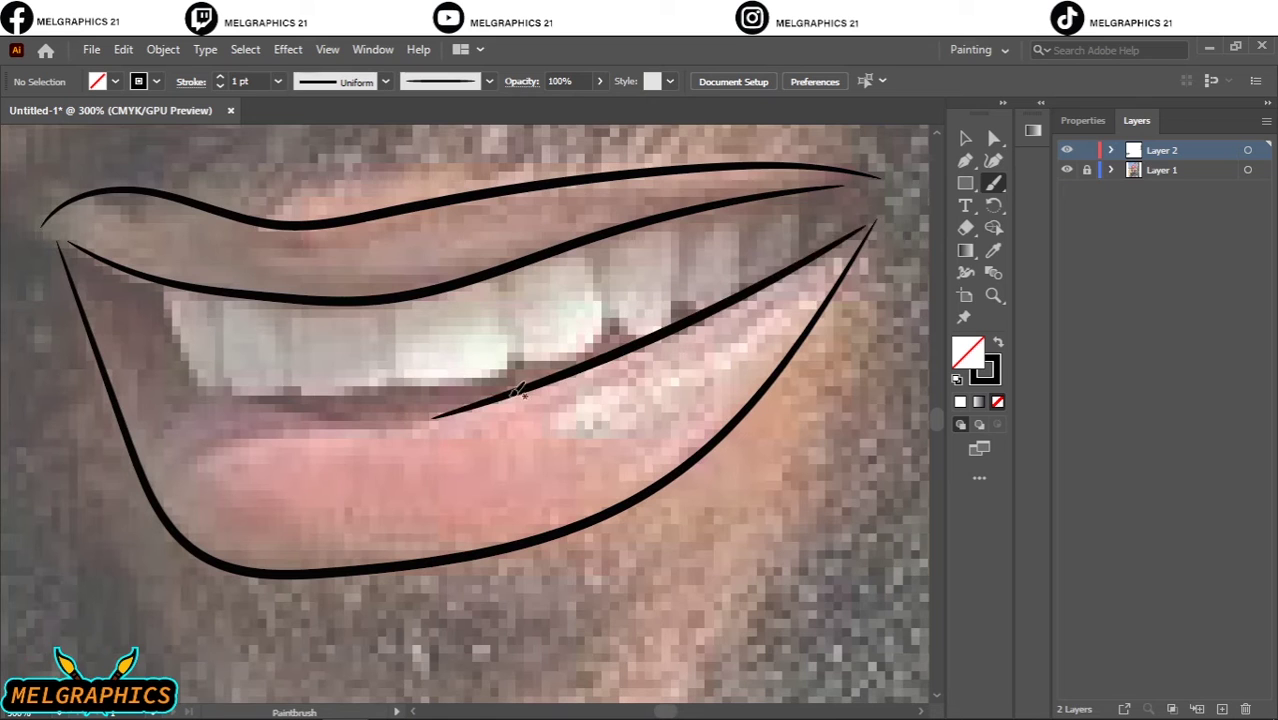
pyautogui.moveTo(510, 385); pyautogui.dragTo(175, 425)
pyautogui.hotkey('ctrl', 'z')
pyautogui.moveTo(421, 420); pyautogui.dragTo(175, 400)
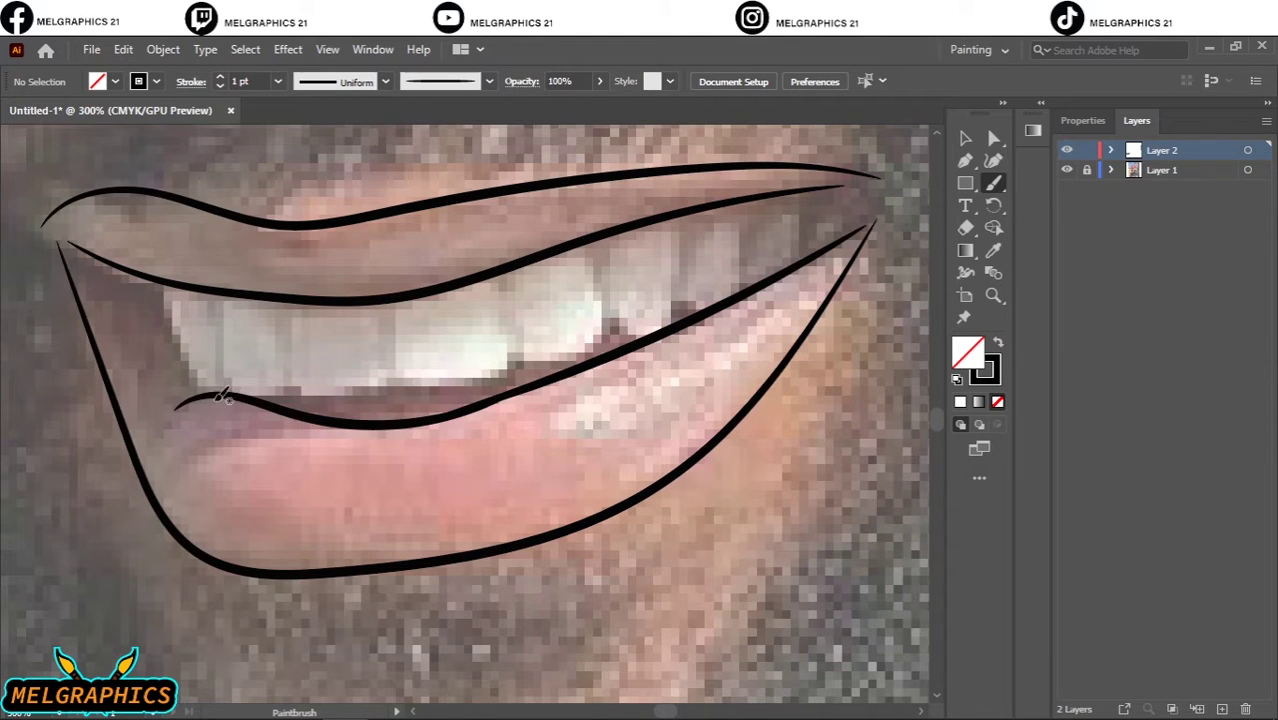
pyautogui.hotkey('ctrl', '-')
pyautogui.hotkey('ctrl', '-')
pyautogui.hotkey('ctrl', '-')
pyautogui.hotkey('ctrl', '+')
pyautogui.hotkey('ctrl', '+')
pyautogui.hotkey('ctrl', '+')
pyautogui.scroll(2, 307, 482)
# Outline the left nostril, redrawing the bottom strokes as one curve.
pyautogui.moveTo(307, 482); pyautogui.dragTo(440, 605)
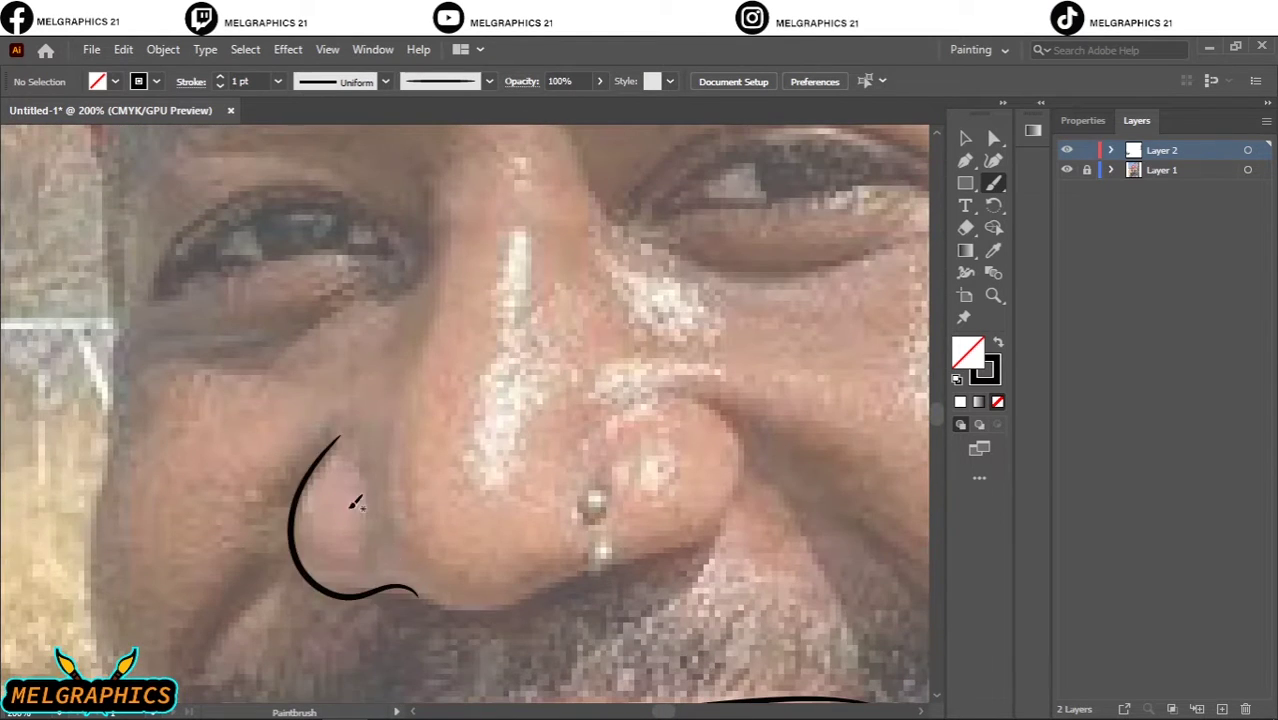
pyautogui.hotkey('ctrl', 'z')
pyautogui.hotkey('ctrl', 'shift', 'z')
pyautogui.moveTo(380, 548); pyautogui.dragTo(572, 578)
pyautogui.hotkey('ctrl', 'z')
pyautogui.hotkey('ctrl', 'z')
pyautogui.moveTo(338, 450); pyautogui.dragTo(432, 592)
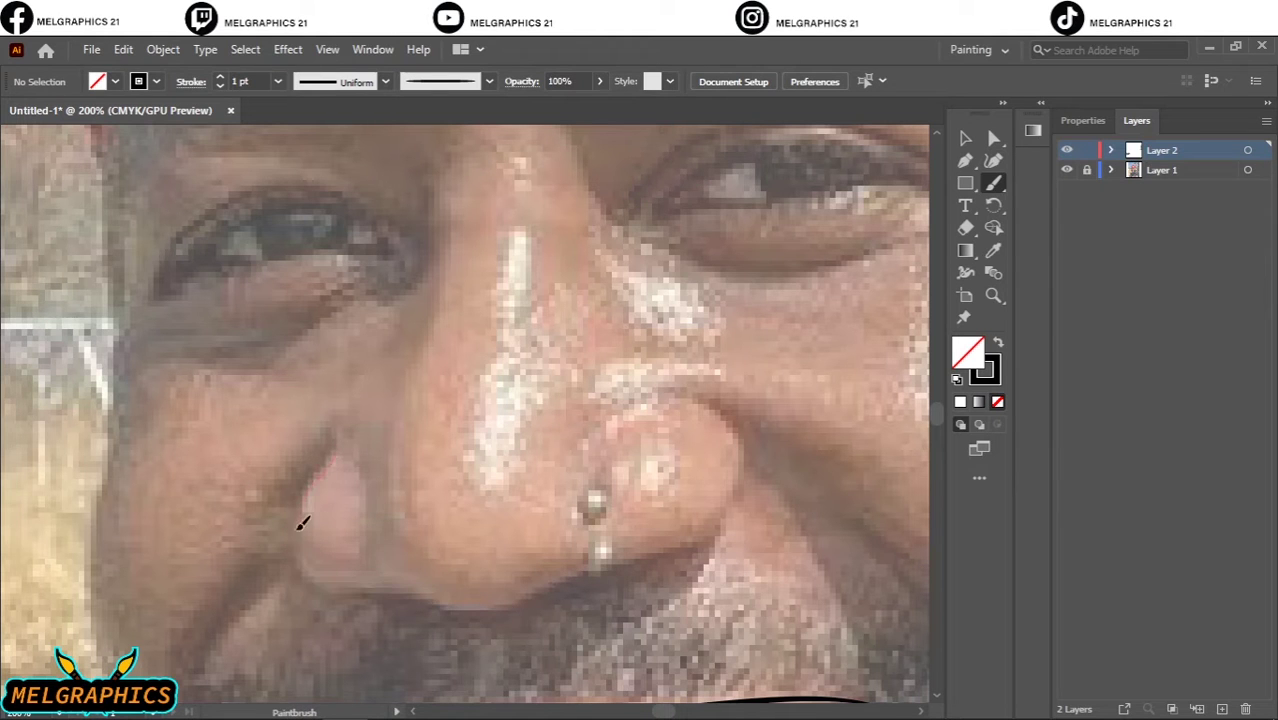
# Zoom in closer on the nose and adjust the brush stroke weight.
pyautogui.moveTo(672, 388); pyautogui.dragTo(674, 386)
pyautogui.hotkey('ctrl', '+')
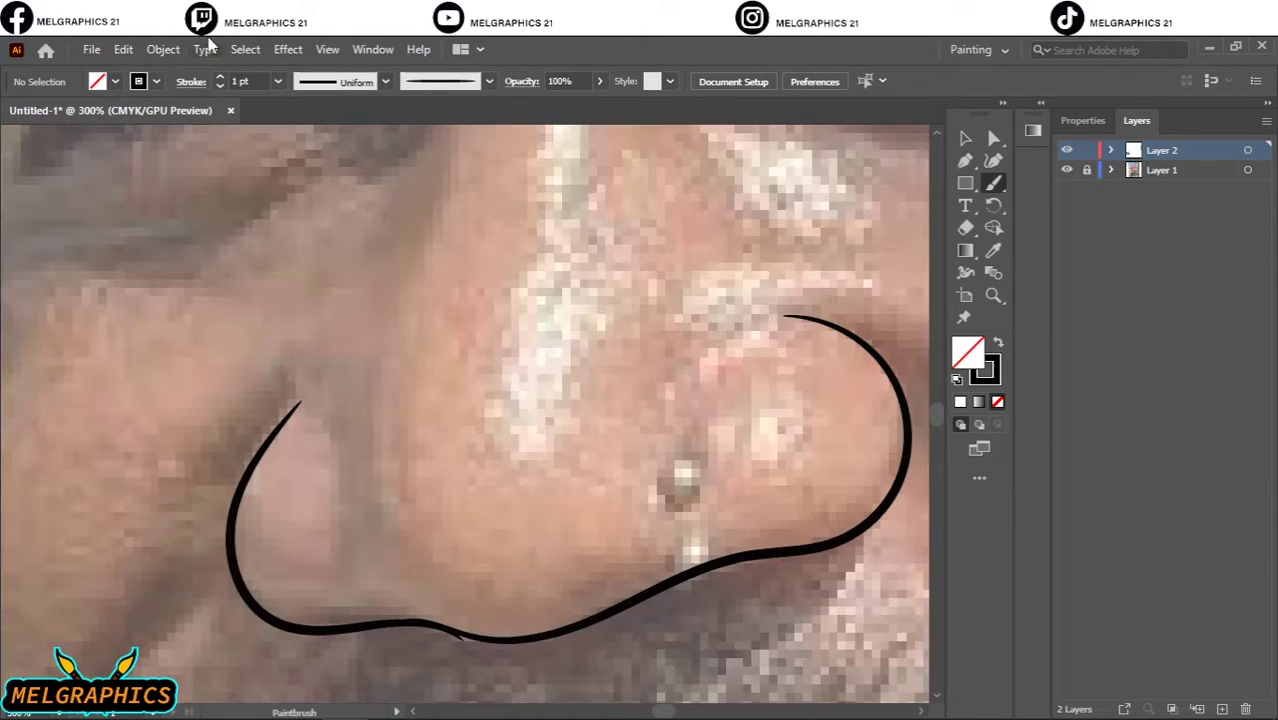
pyautogui.scroll(5, 440, 520)
pyautogui.scroll(1, 430, 461)
pyautogui.hotkey('ctrl', '-')
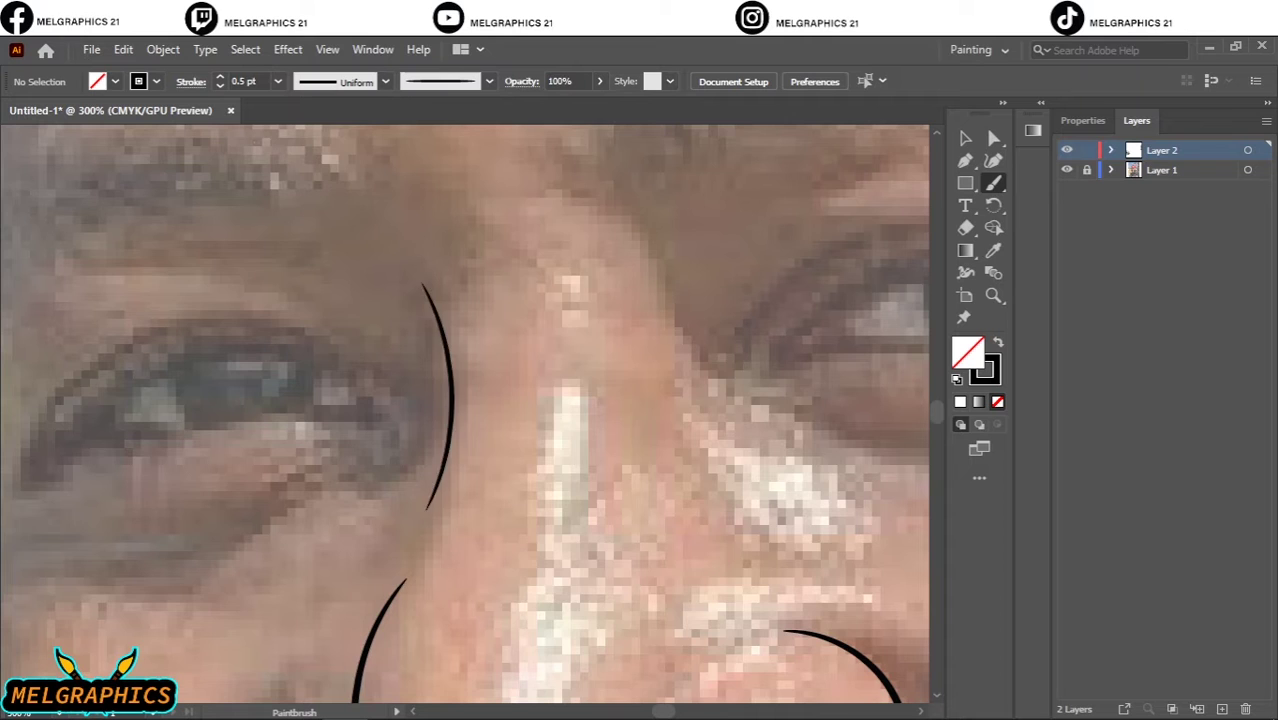
pyautogui.hotkey('ctrl', '-')
pyautogui.hotkey('ctrl', '-')
pyautogui.hotkey('ctrl', '+')
pyautogui.hotkey('ctrl', '+')
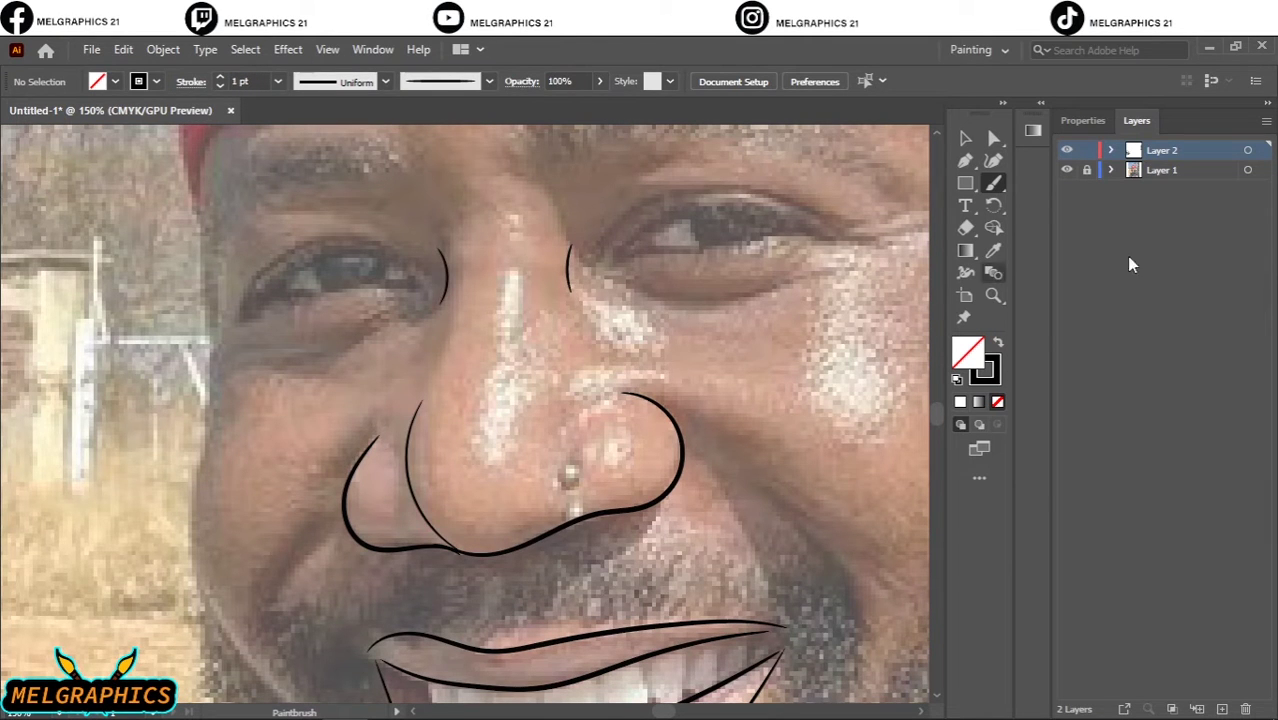
# Trace the first eye's upper and lower eyelids and its inner corner.
pyautogui.hotkey('ctrl', '-')
pyautogui.hotkey('ctrl', '-')
pyautogui.hotkey('ctrl', '-')
pyautogui.hotkey('ctrl', '+')
pyautogui.hotkey('ctrl', '+')
pyautogui.hotkey('ctrl', '+')
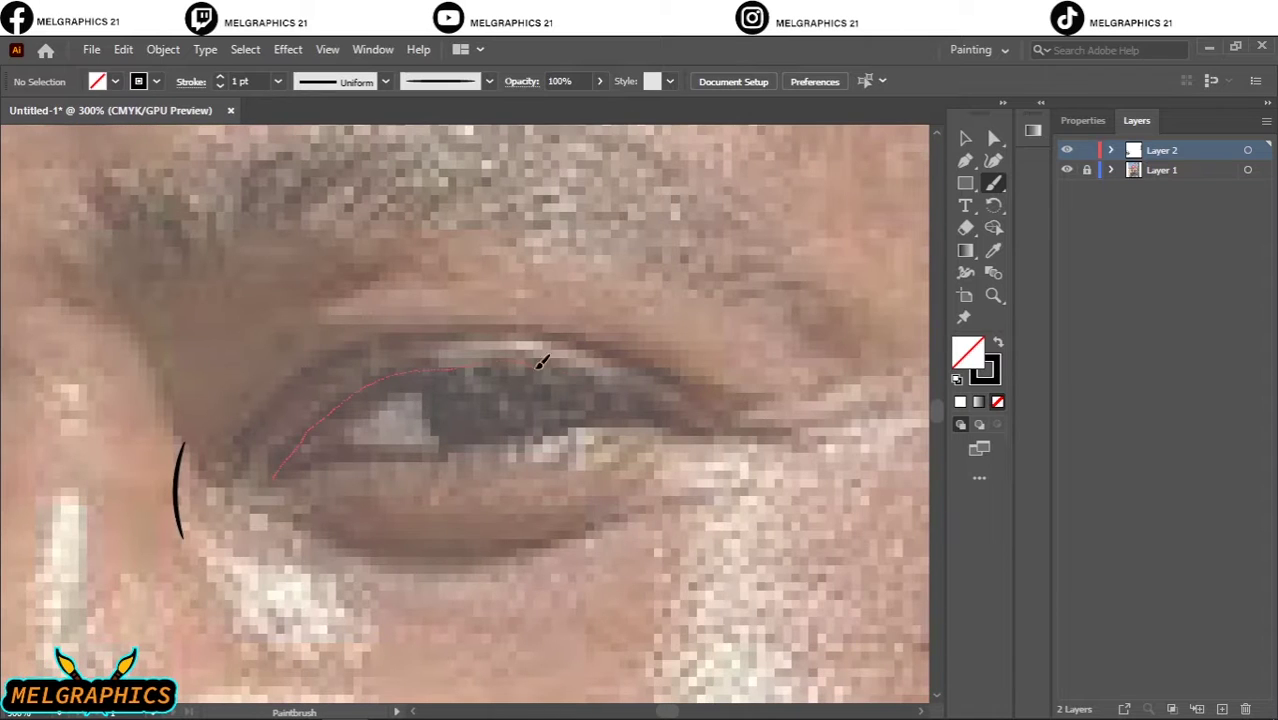
pyautogui.moveTo(540, 362); pyautogui.dragTo(730, 445)
pyautogui.moveTo(455, 455); pyautogui.dragTo(730, 445)
pyautogui.moveTo(370, 462); pyautogui.dragTo(358, 386)
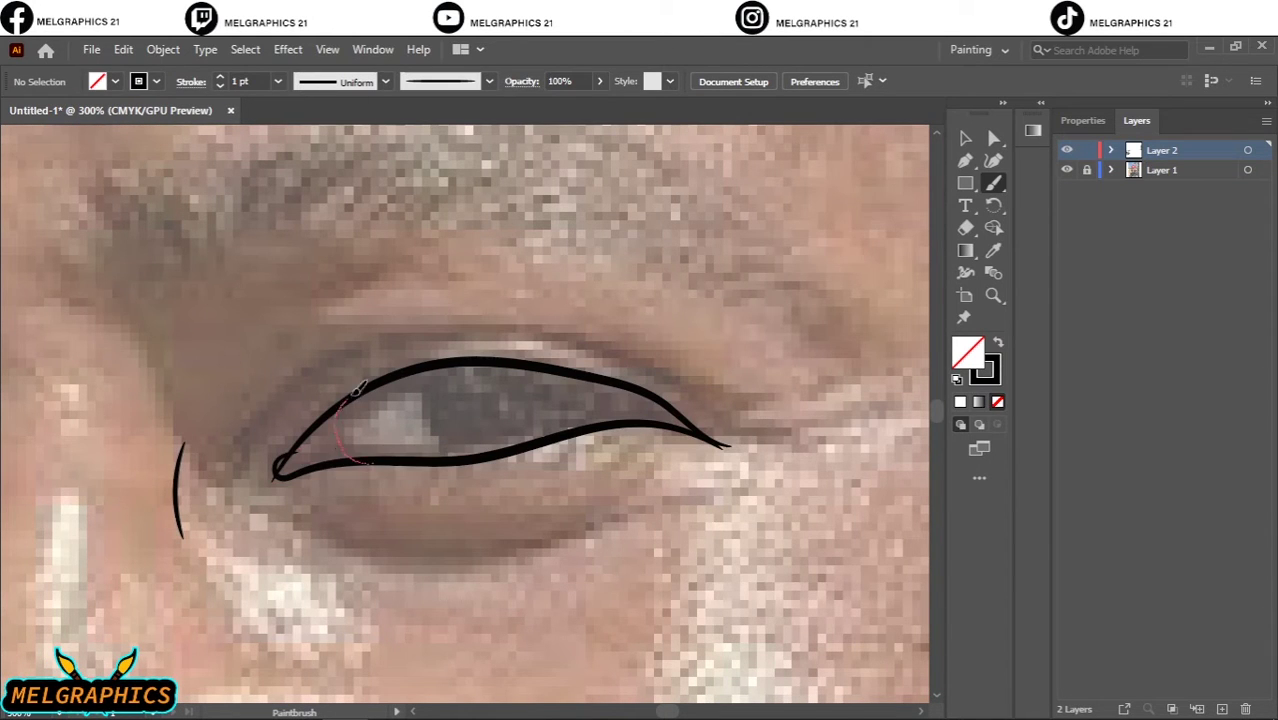
pyautogui.moveTo(283, 472); pyautogui.dragTo(280, 476)
# Draw both sides of the first eye's iris.
pyautogui.hotkey('ctrl', '+')
pyautogui.hotkey('ctrl', '+')
pyautogui.hotkey('ctrl', '+')
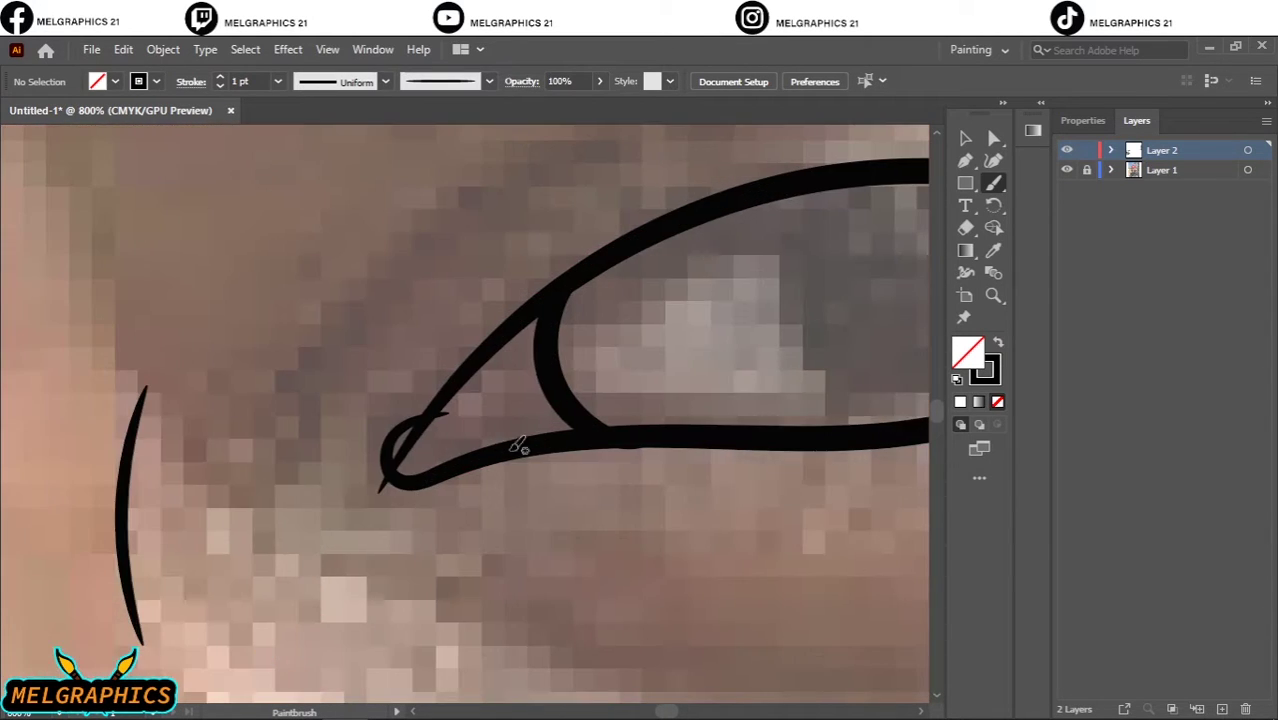
pyautogui.hotkey('ctrl', '-')
pyautogui.hotkey('ctrl', '-')
pyautogui.hotkey('ctrl', '-')
pyautogui.hotkey('ctrl', '+')
pyautogui.hotkey('ctrl', '+')
pyautogui.hotkey('ctrl', '+')
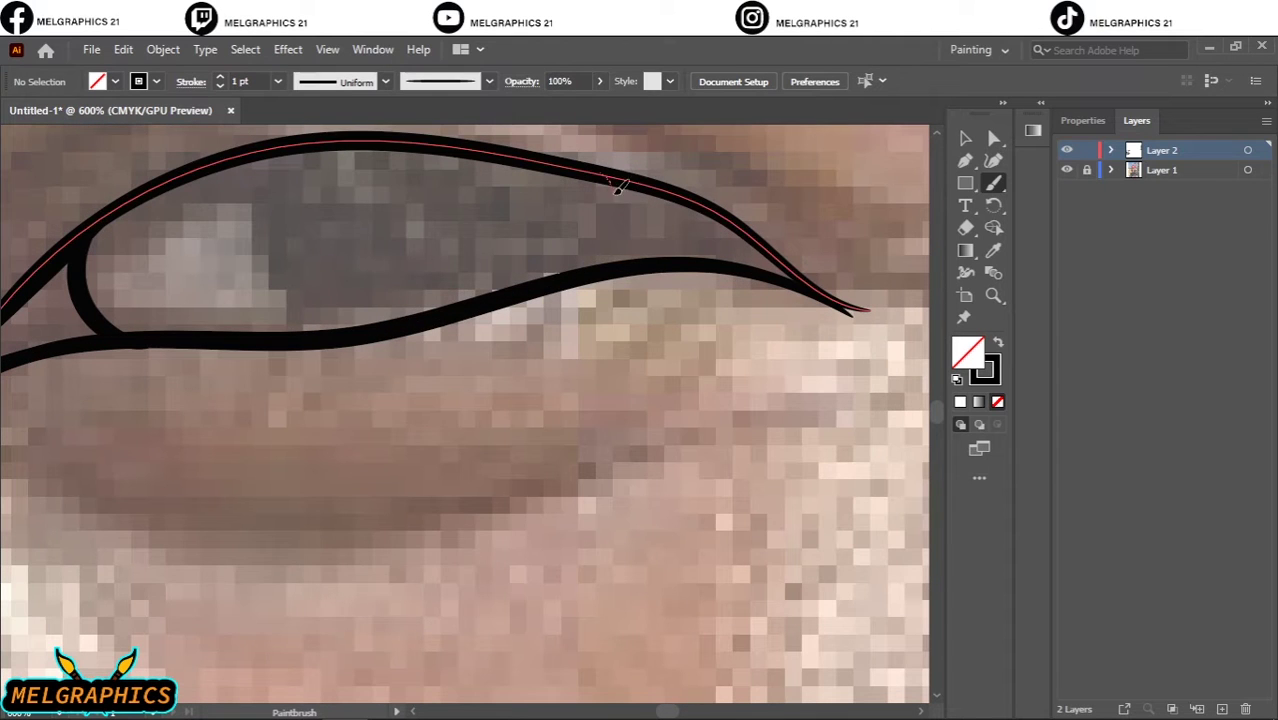
pyautogui.moveTo(616, 182); pyautogui.dragTo(590, 282)
pyautogui.moveTo(300, 165); pyautogui.dragTo(255, 330)
# Trace the other eye's upper and lower lids, thickened outer corner, and iris circle.
pyautogui.hotkey('ctrl', '-')
pyautogui.hotkey('ctrl', '-')
pyautogui.hotkey('ctrl', '-')
pyautogui.hotkey('ctrl', '+')
pyautogui.hotkey('ctrl', '+')
pyautogui.hotkey('ctrl', '+')
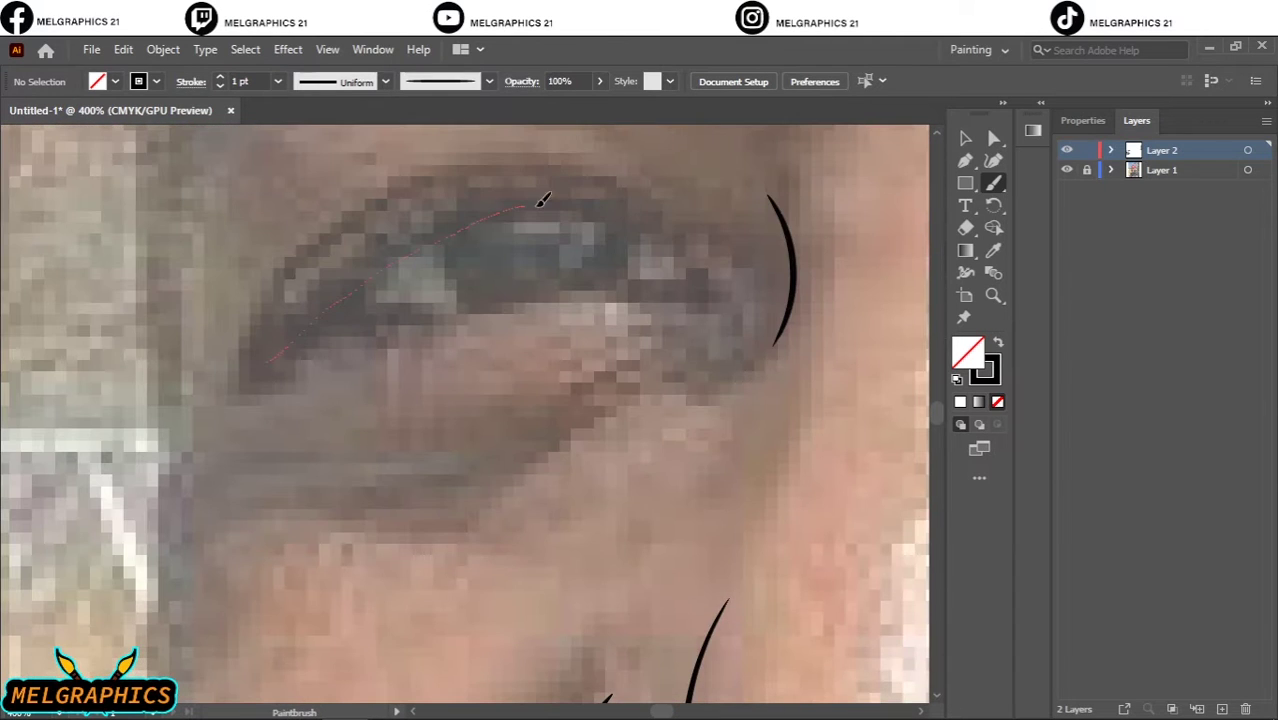
pyautogui.moveTo(541, 200); pyautogui.dragTo(732, 345)
pyautogui.moveTo(538, 318); pyautogui.dragTo(730, 350)
pyautogui.moveTo(712, 305); pyautogui.dragTo(735, 352)
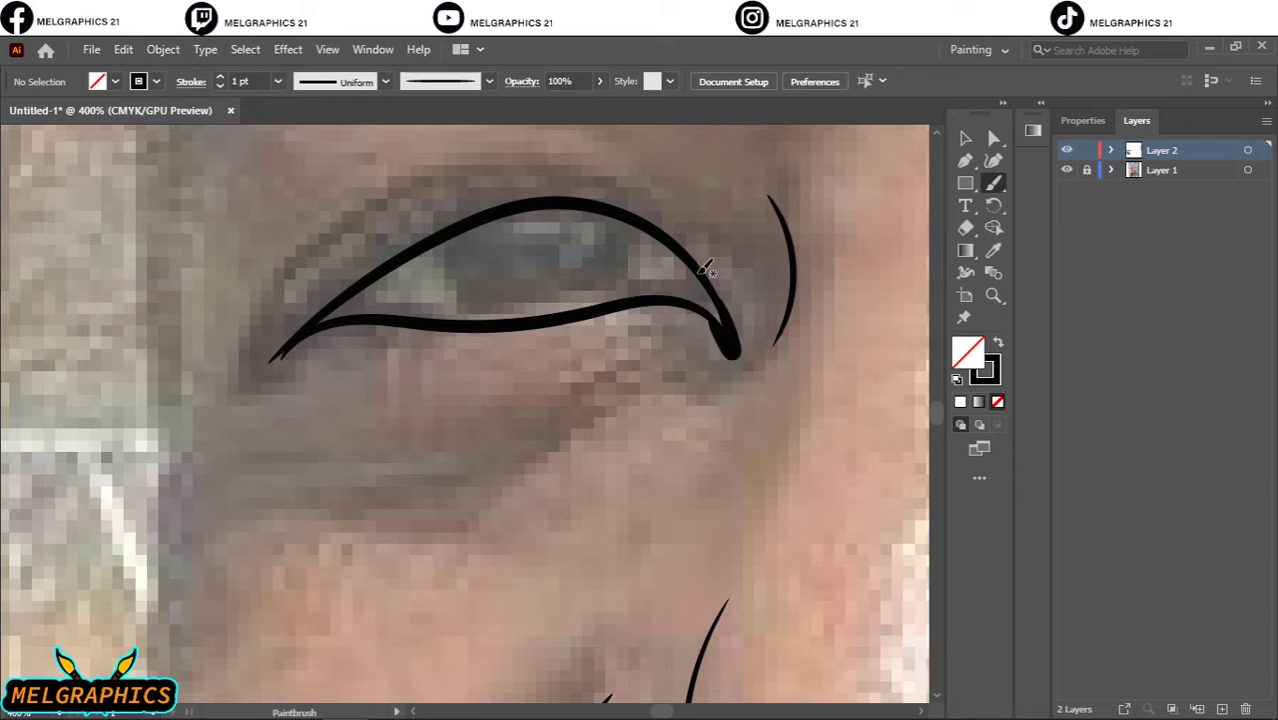
pyautogui.moveTo(625, 298)
pyautogui.mouseDown()
pyautogui.moveTo(495, 320)
pyautogui.moveTo(468, 240)
pyautogui.mouseUp()
# Add arcs above and beside the eye plus extra lid strokes.
pyautogui.hotkey('ctrl', '0')
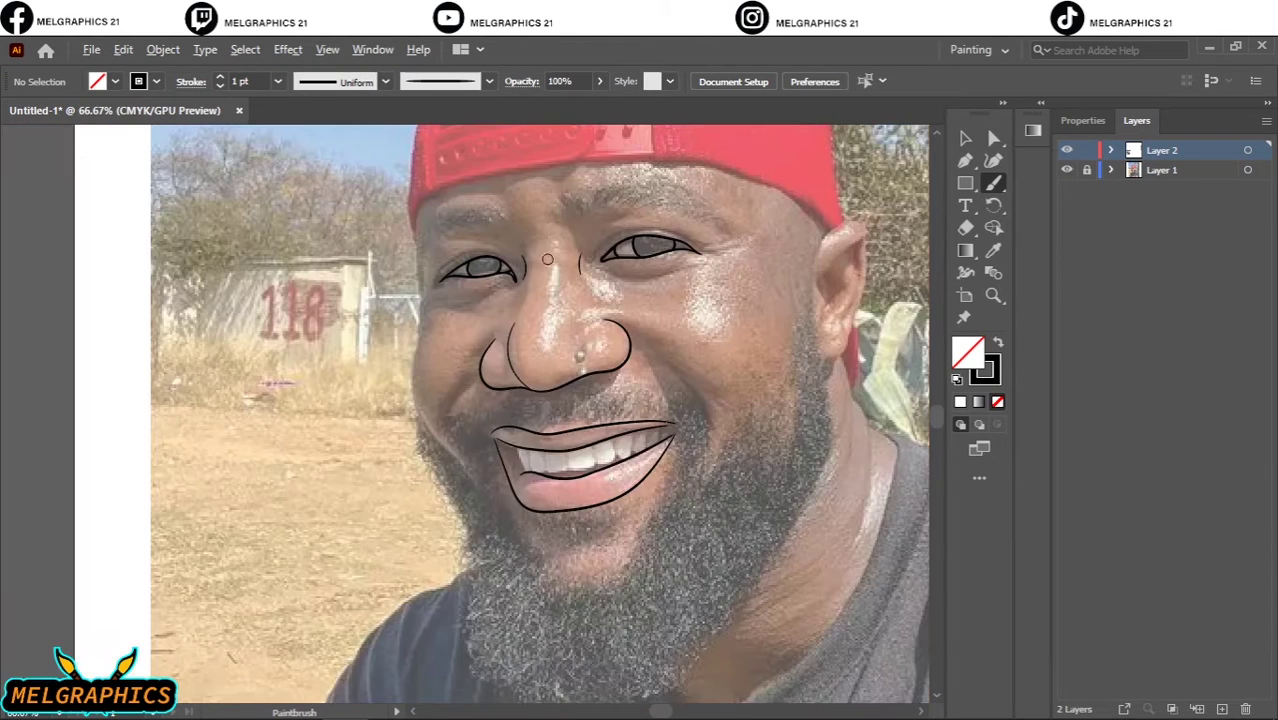
pyautogui.hotkey('ctrl', '+')
pyautogui.hotkey('ctrl', '+')
pyautogui.hotkey('ctrl', '+')
# Paint the left eye's upper lid arc, a long crease above it, and an under-eye crease.
pyautogui.hotkey('ctrl', '+')
pyautogui.moveTo(290, 352); pyautogui.dragTo(630, 262)
pyautogui.moveTo(555, 202); pyautogui.dragTo(658, 352)
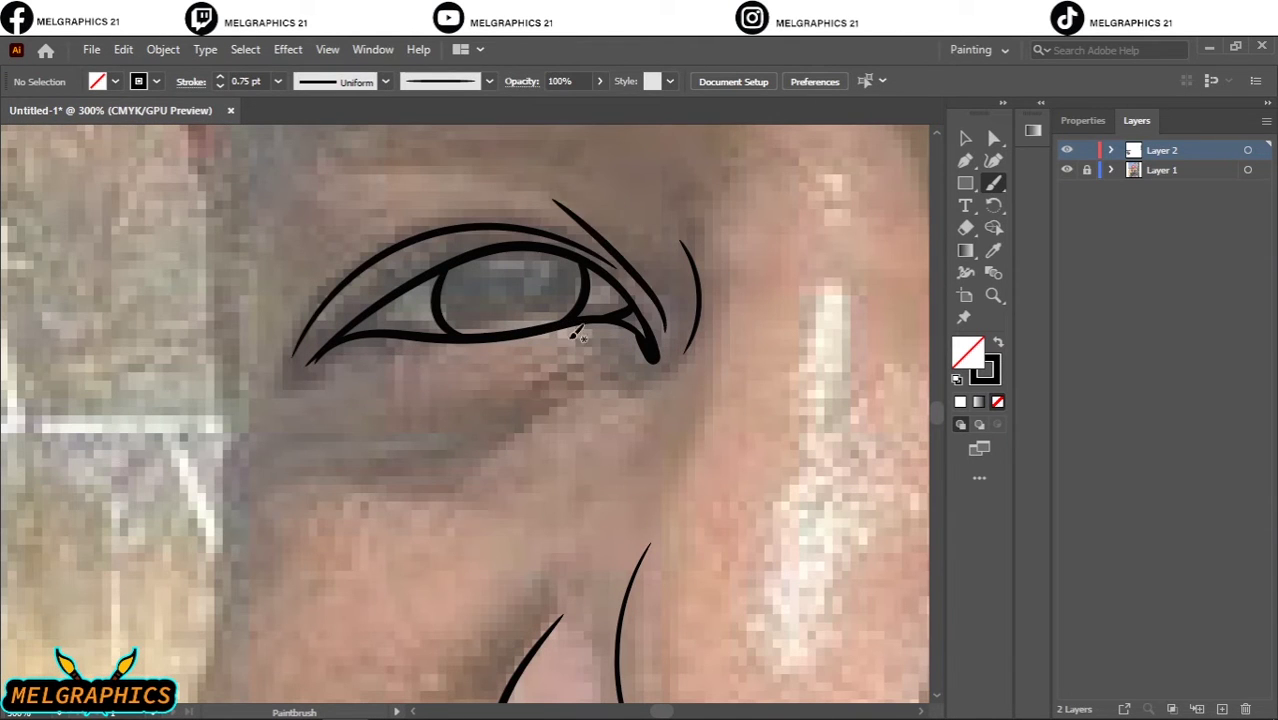
pyautogui.moveTo(376, 214); pyautogui.dragTo(300, 258)
pyautogui.moveTo(345, 422); pyautogui.dragTo(420, 495)
pyautogui.hotkey('ctrl', '-')
pyautogui.hotkey('ctrl', '+')
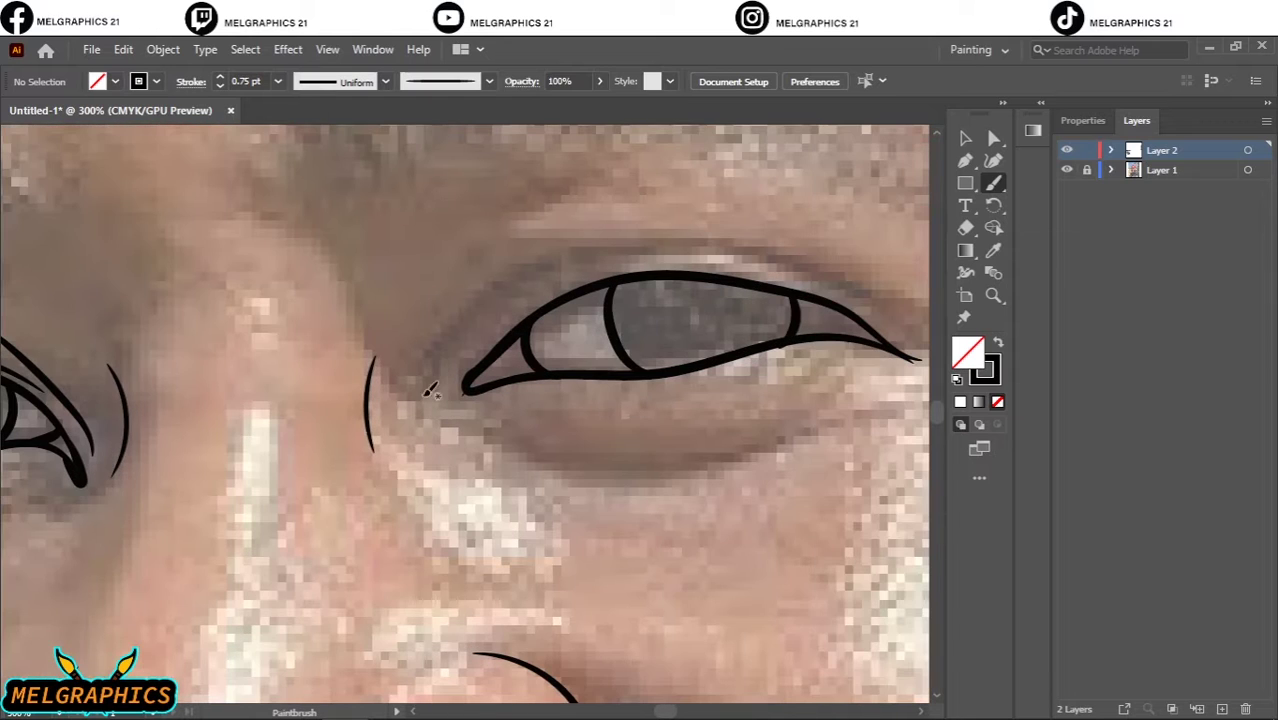
pyautogui.moveTo(428, 384); pyautogui.dragTo(582, 262)
pyautogui.moveTo(470, 318); pyautogui.dragTo(915, 357)
pyautogui.hscroll(3, 600, 400)
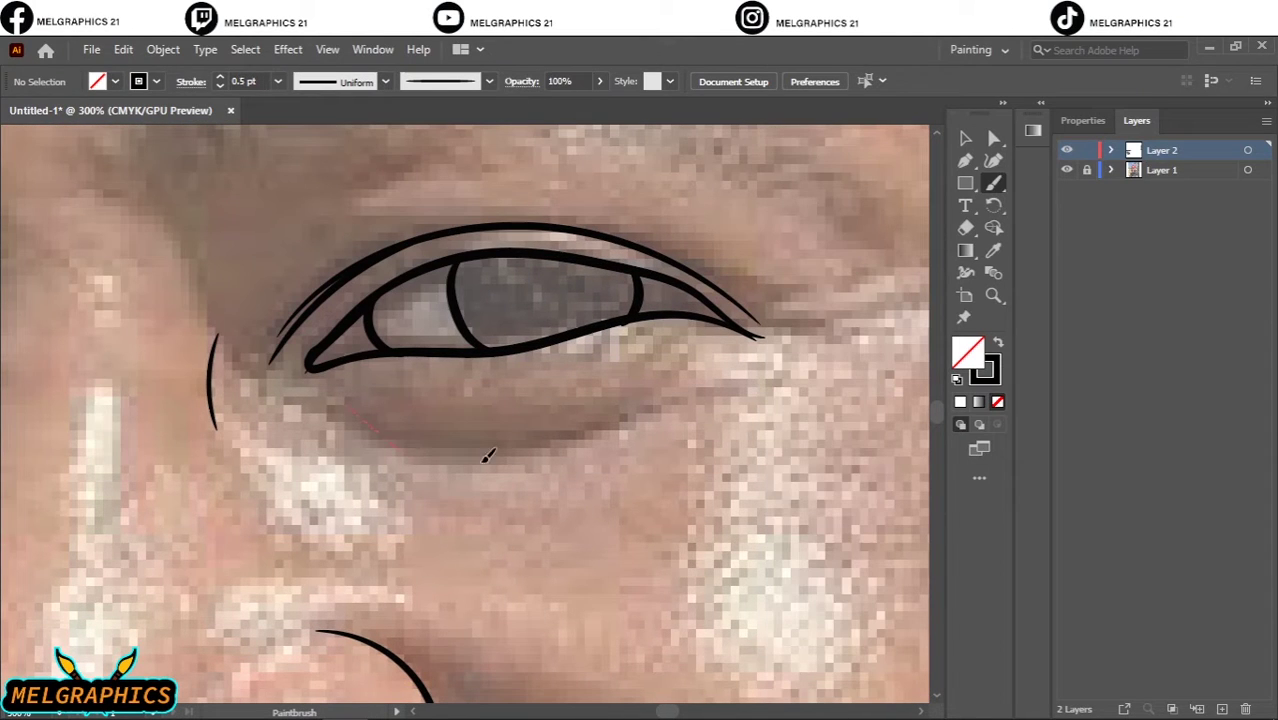
pyautogui.moveTo(350, 405); pyautogui.dragTo(745, 385)
# Paint a crease under the other eye, then check the face and frame the forehead.
pyautogui.hotkey('ctrl', '-')
pyautogui.hotkey('ctrl', '+')
pyautogui.moveTo(650, 420); pyautogui.dragTo(413, 483)
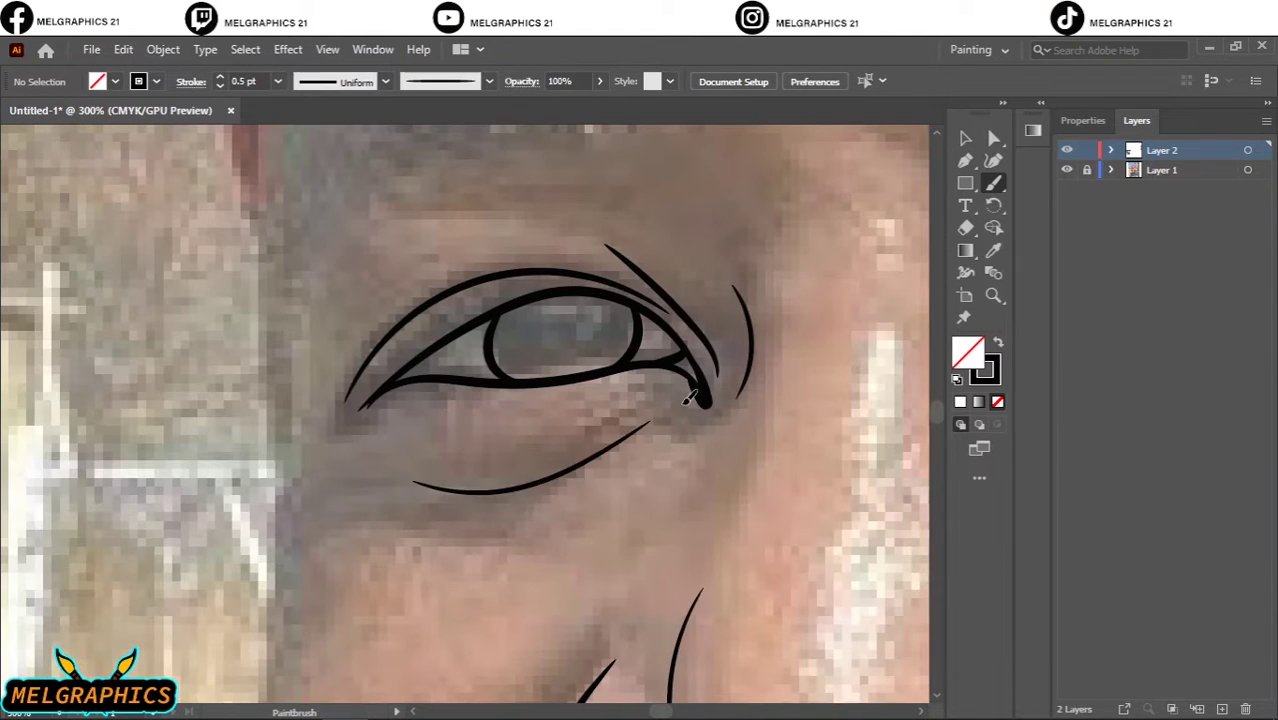
pyautogui.hotkey('ctrl', '-')
pyautogui.hotkey('ctrl', '+')
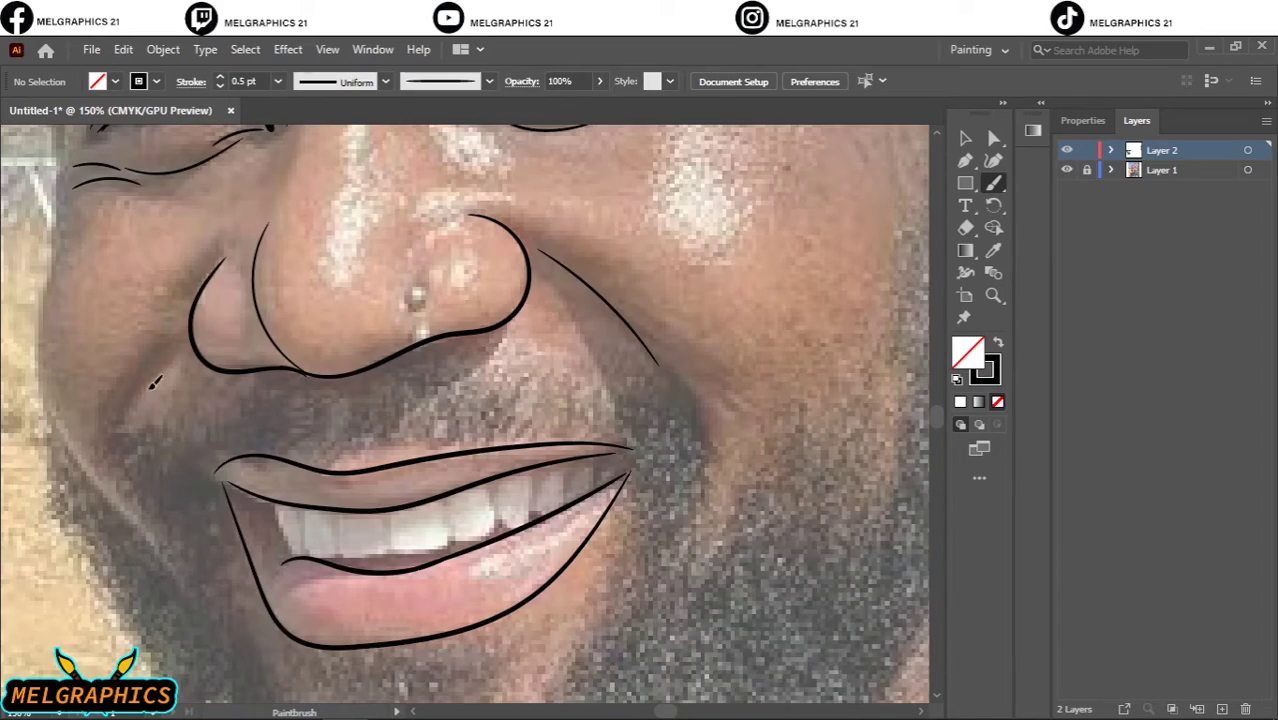
pyautogui.hotkey('ctrl', '-')
pyautogui.hotkey('ctrl', '+')
pyautogui.hotkey('ctrl', '+')
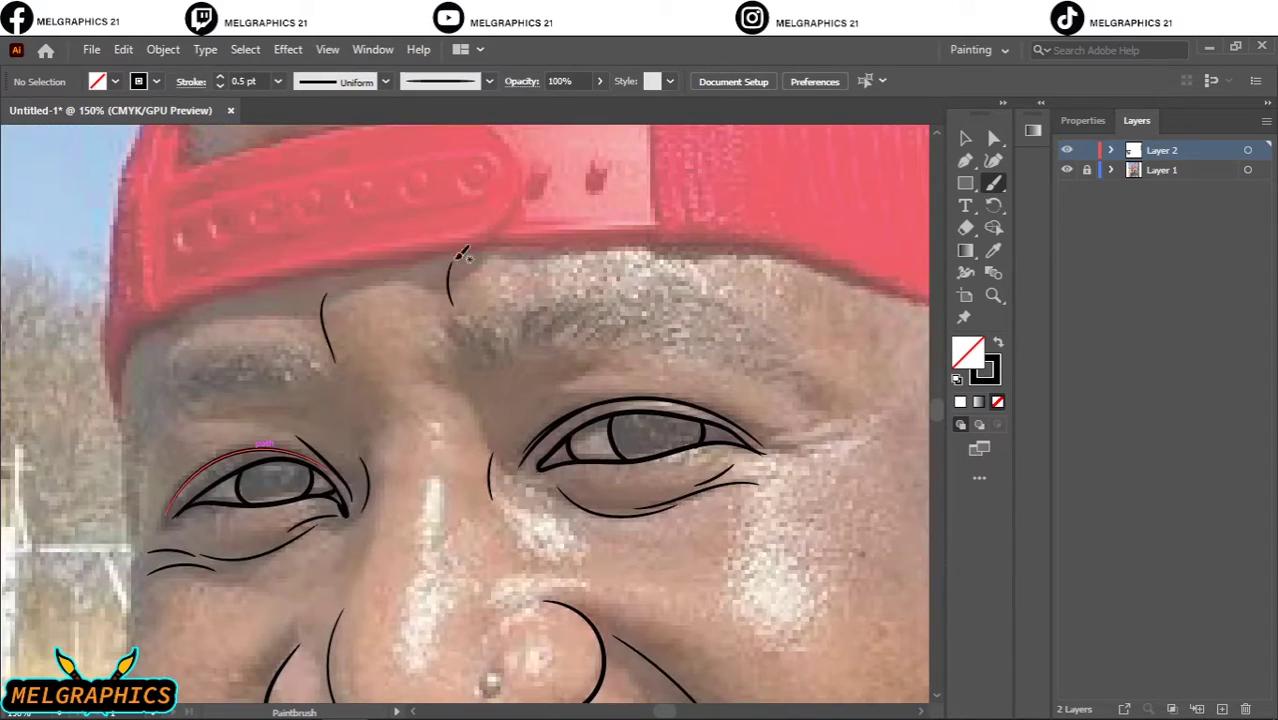
# At 2 pt stroke, trace the ear's lobe, back edge and top curve.
pyautogui.click(220, 77)
pyautogui.hotkey('ctrl', '-')
pyautogui.hotkey('ctrl', '-')
pyautogui.hotkey('ctrl', '+')
pyautogui.hotkey('ctrl', '+')
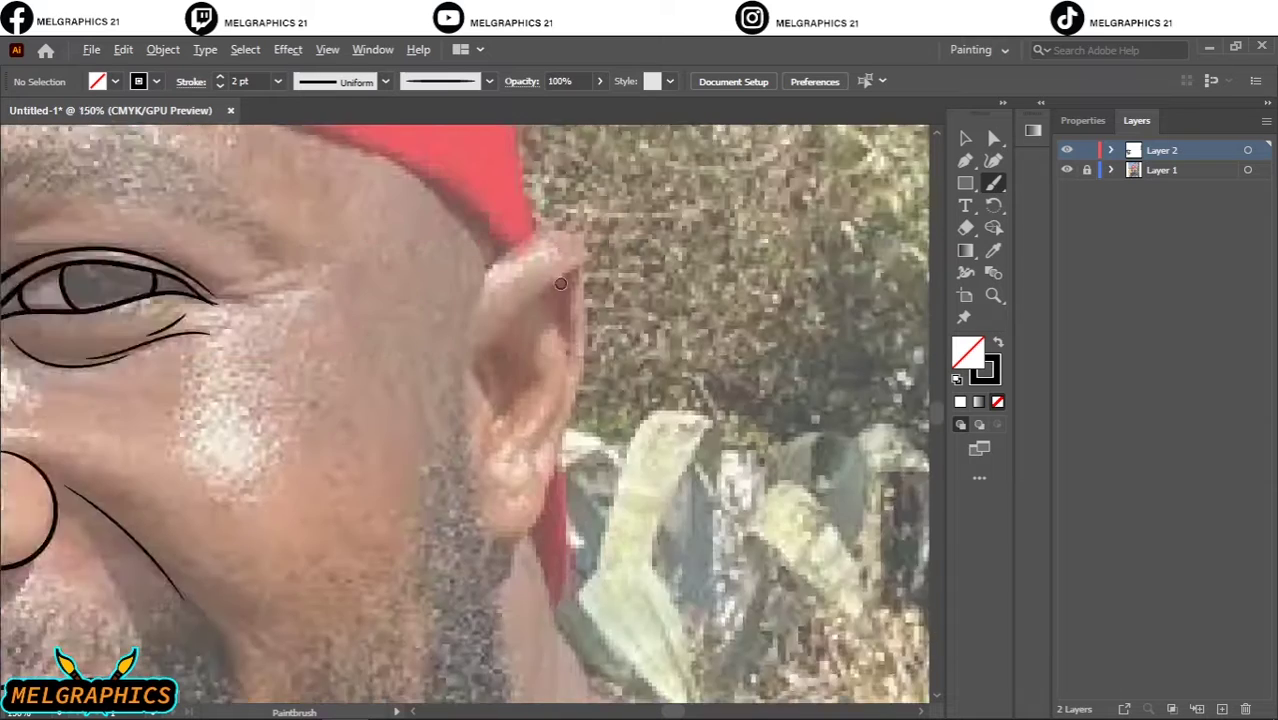
pyautogui.hotkey('ctrl', '+')
pyautogui.moveTo(538, 600); pyautogui.dragTo(455, 630)
pyautogui.moveTo(548, 572); pyautogui.dragTo(598, 262)
pyautogui.moveTo(462, 274); pyautogui.dragTo(595, 262)
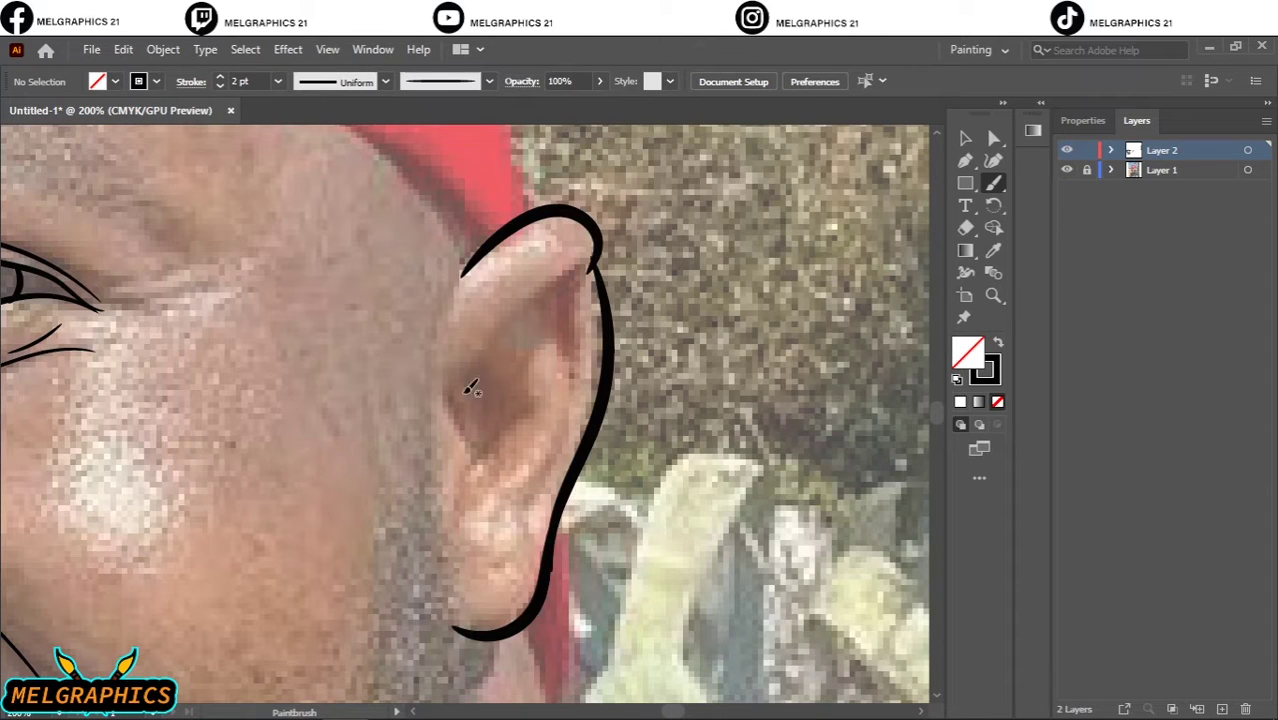
# Draw the ear's long inner curve and small inner folds, undoing unwanted strokes.
pyautogui.moveTo(460, 393)
pyautogui.mouseDown()
pyautogui.moveTo(588, 268)
pyautogui.moveTo(478, 520)
pyautogui.mouseUp()
pyautogui.moveTo(527, 398)
pyautogui.mouseDown()
pyautogui.moveTo(478, 518)
pyautogui.moveTo(545, 308)
pyautogui.mouseUp()
pyautogui.hotkey('ctrl', 'z')
pyautogui.hotkey('ctrl', 'z')
pyautogui.hotkey('ctrl', 'z')
pyautogui.moveTo(452, 383); pyautogui.dragTo(583, 265)
pyautogui.moveTo(457, 508); pyautogui.dragTo(457, 408)
pyautogui.moveTo(467, 523); pyautogui.dragTo(517, 473)
pyautogui.moveTo(490, 475); pyautogui.dragTo(507, 362)
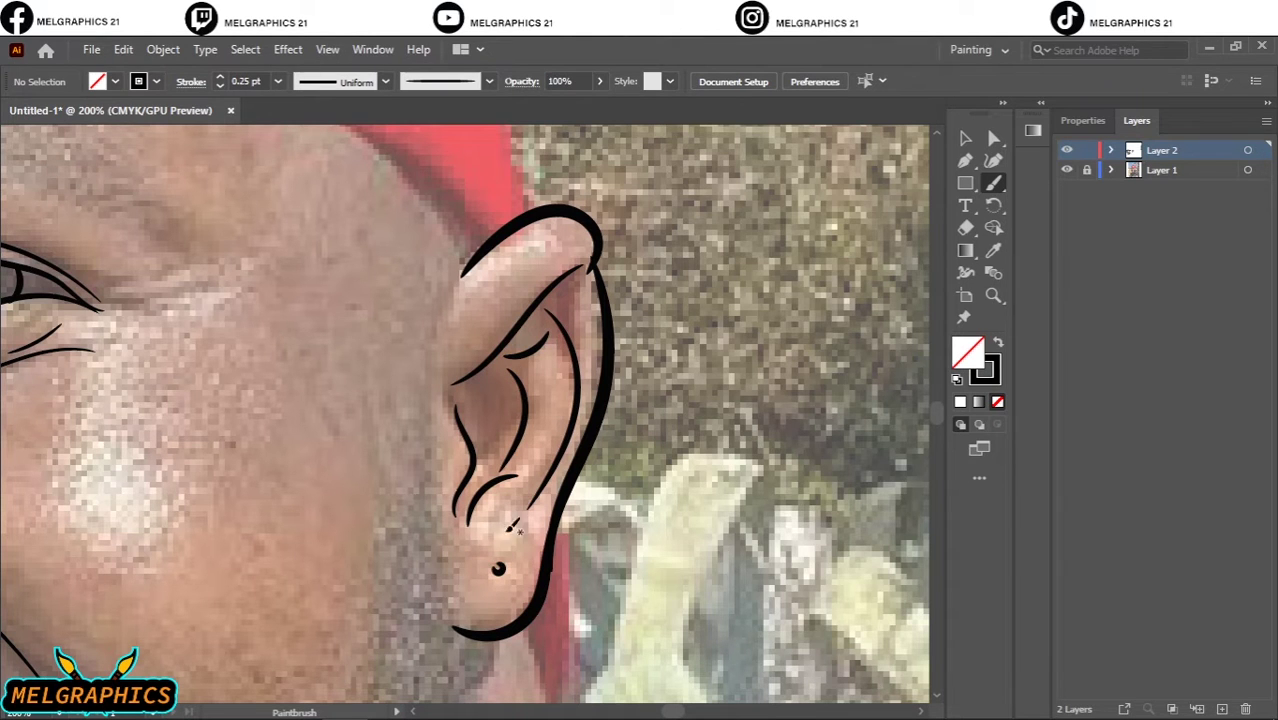
pyautogui.hotkey('ctrl', '-')
pyautogui.hotkey('ctrl', '-')
pyautogui.hotkey('ctrl', '-')
# Outline the cap's bottom edge and add tapered strokes along the forehead and face's left side.
pyautogui.hotkey('ctrl', '+')
pyautogui.hotkey('ctrl', '+')
pyautogui.hotkey('ctrl', '+')
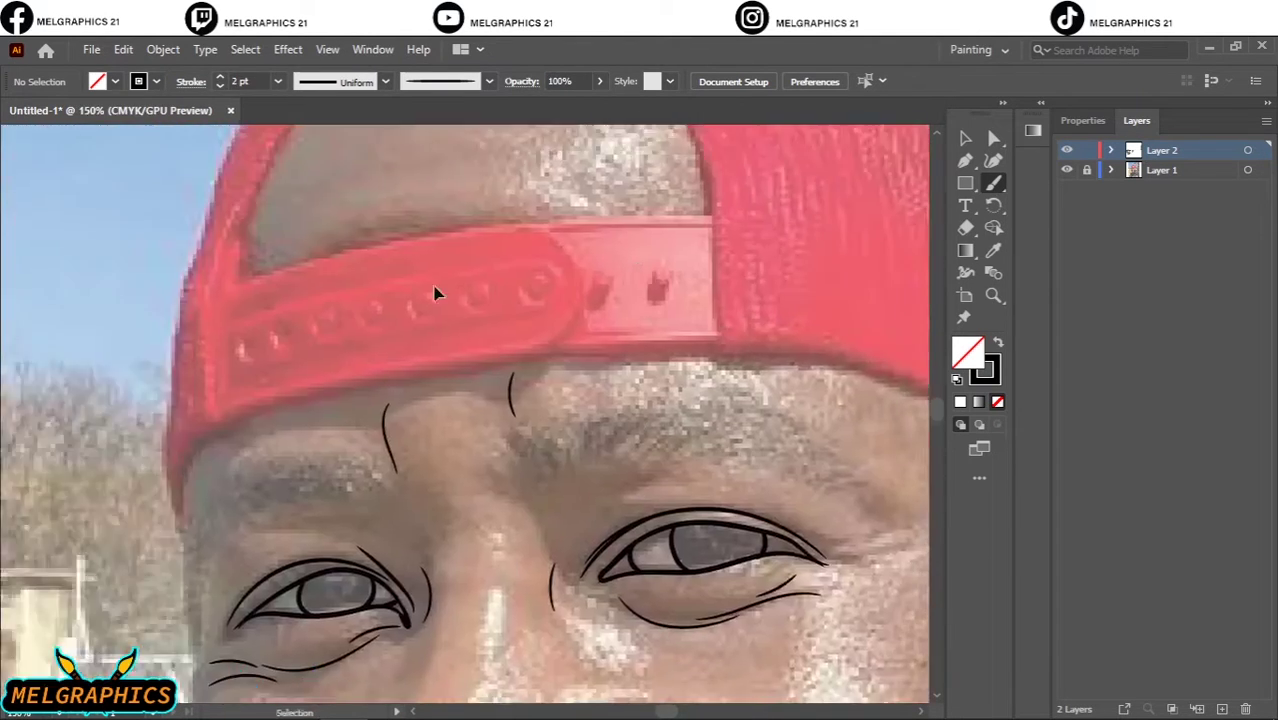
pyautogui.moveTo(316, 558); pyautogui.dragTo(396, 398)
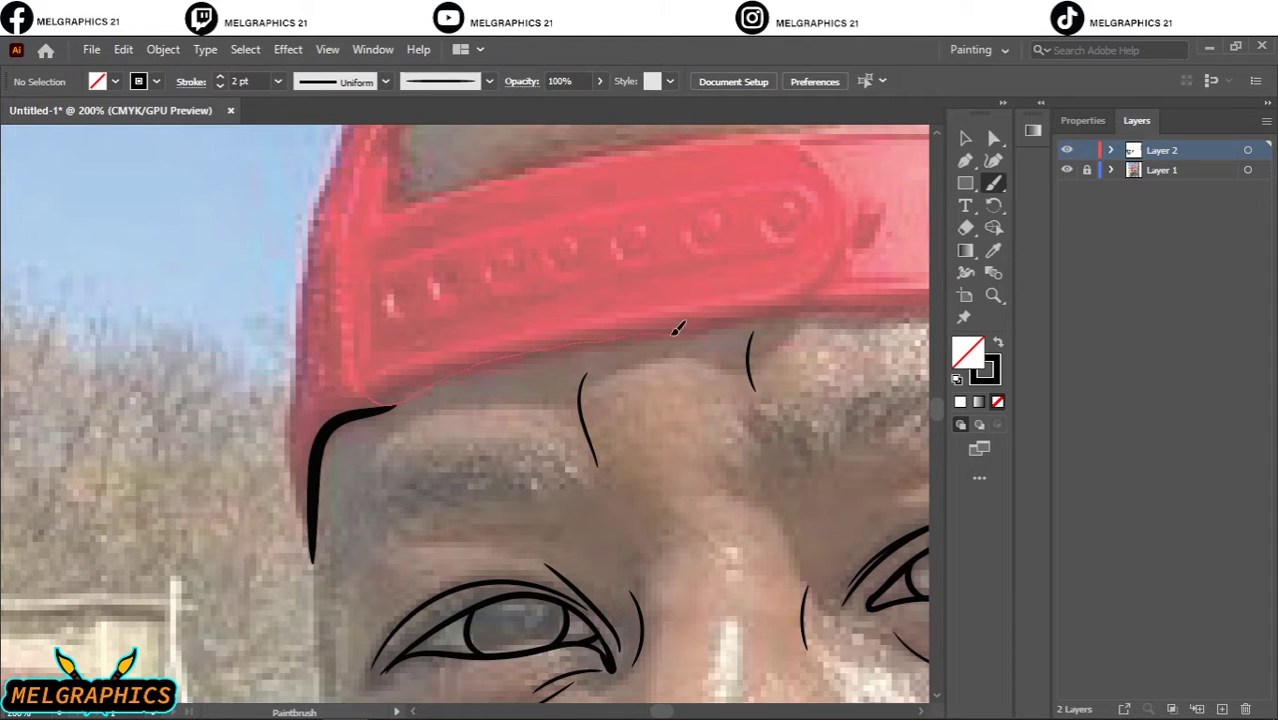
pyautogui.moveTo(817, 307); pyautogui.dragTo(370, 405)
pyautogui.hotkey('ctrl', '-')
pyautogui.scroll(-5, 785, 337)
pyautogui.moveTo(412, 138); pyautogui.dragTo(402, 220)
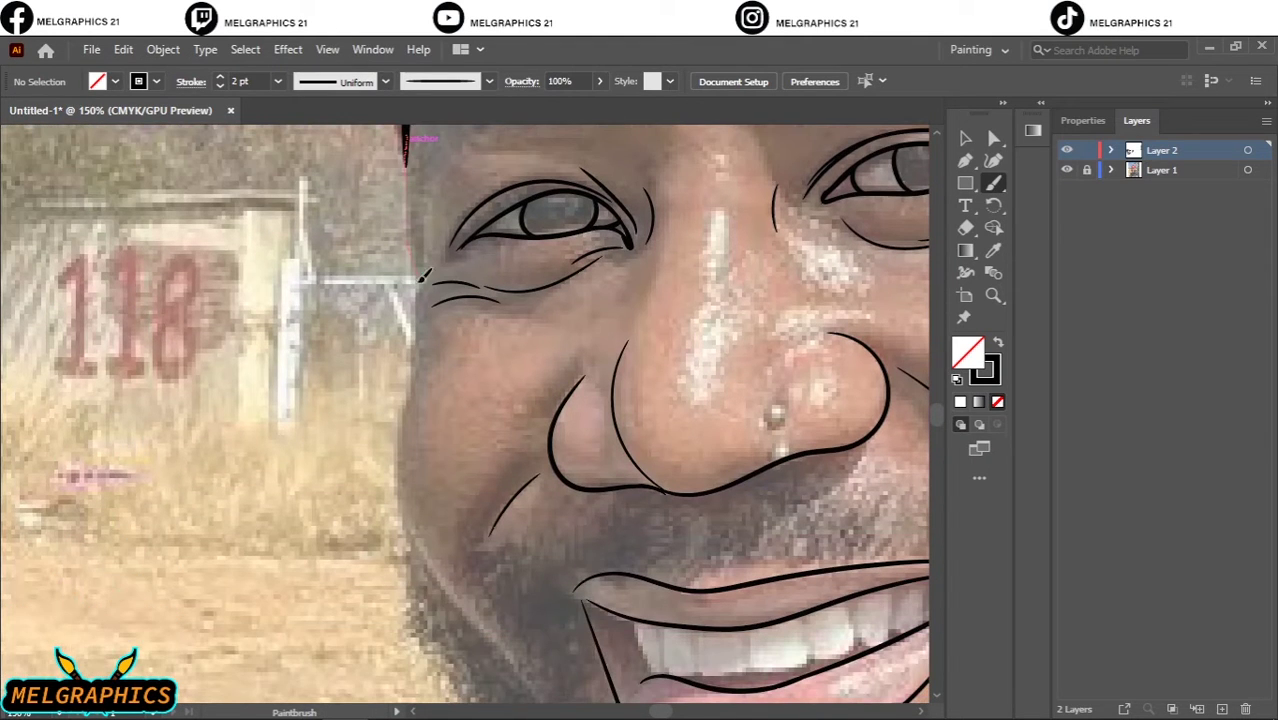
pyautogui.moveTo(401, 488); pyautogui.dragTo(442, 597)
pyautogui.hotkey('ctrl', '-')
pyautogui.hotkey('ctrl', '-')
pyautogui.hotkey('ctrl', '+')
pyautogui.hotkey('ctrl', '+')
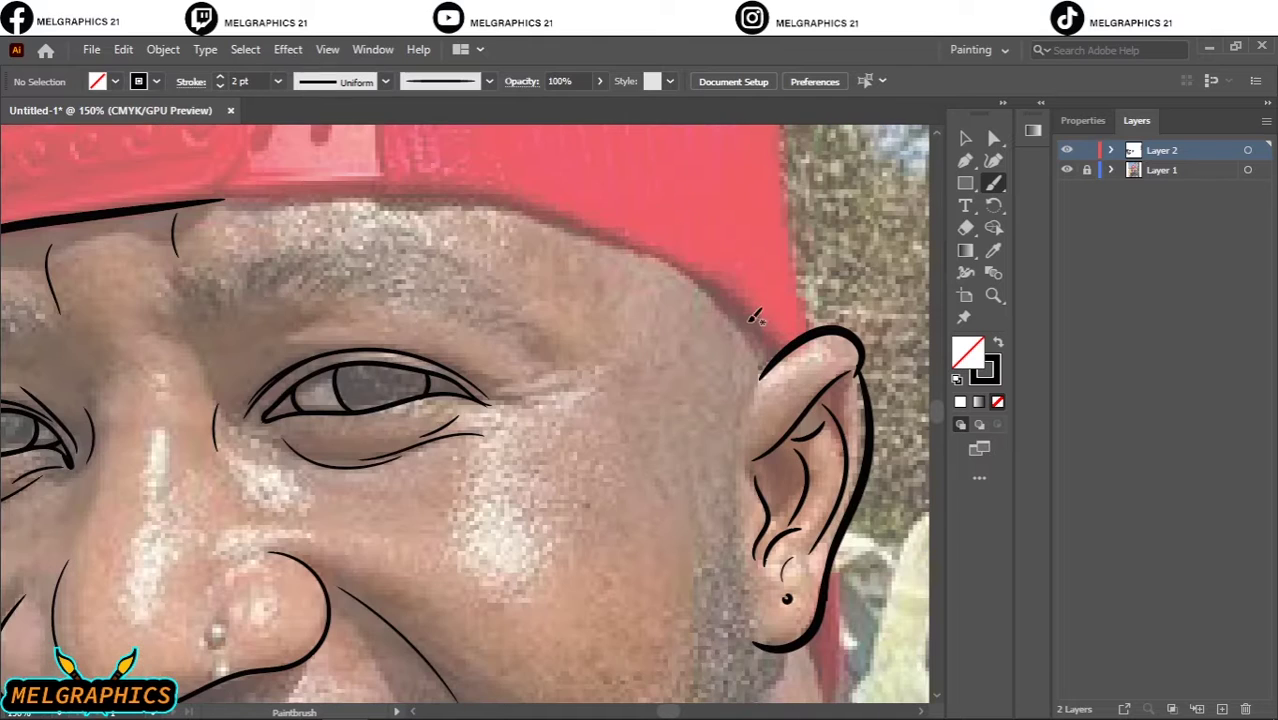
# Replace a misplaced stroke with a new trace of the cap's lower edge above the forehead.
pyautogui.moveTo(386, 165); pyautogui.dragTo(165, 212)
pyautogui.hotkey('ctrl', 'z')
pyautogui.hotkey('ctrl', '+')
pyautogui.hotkey('ctrl', '+')
pyautogui.scroll(2, 478, 340)
pyautogui.hscroll(-3, 478, 340)
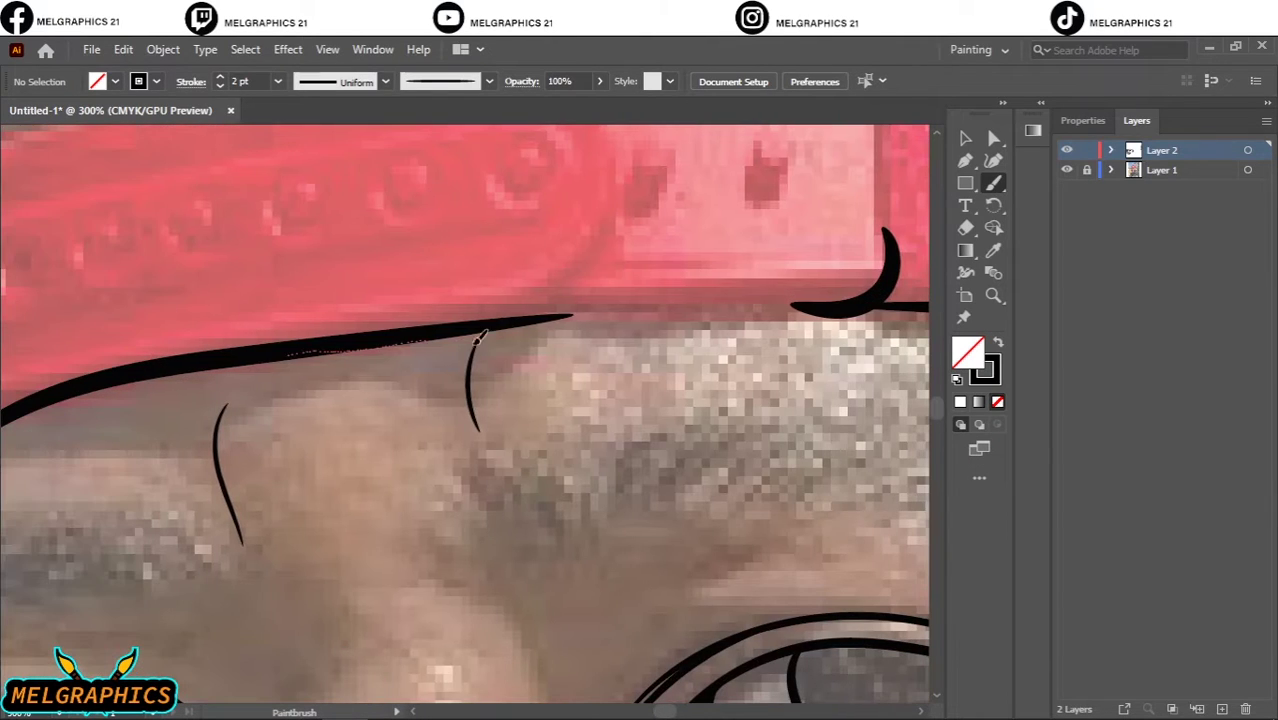
pyautogui.moveTo(907, 258); pyautogui.dragTo(912, 262)
pyautogui.hotkey('ctrl', '-')
pyautogui.hotkey('ctrl', '-')
pyautogui.hotkey('ctrl', '-')
pyautogui.hotkey('ctrl', '+')
pyautogui.hotkey('ctrl', '+')
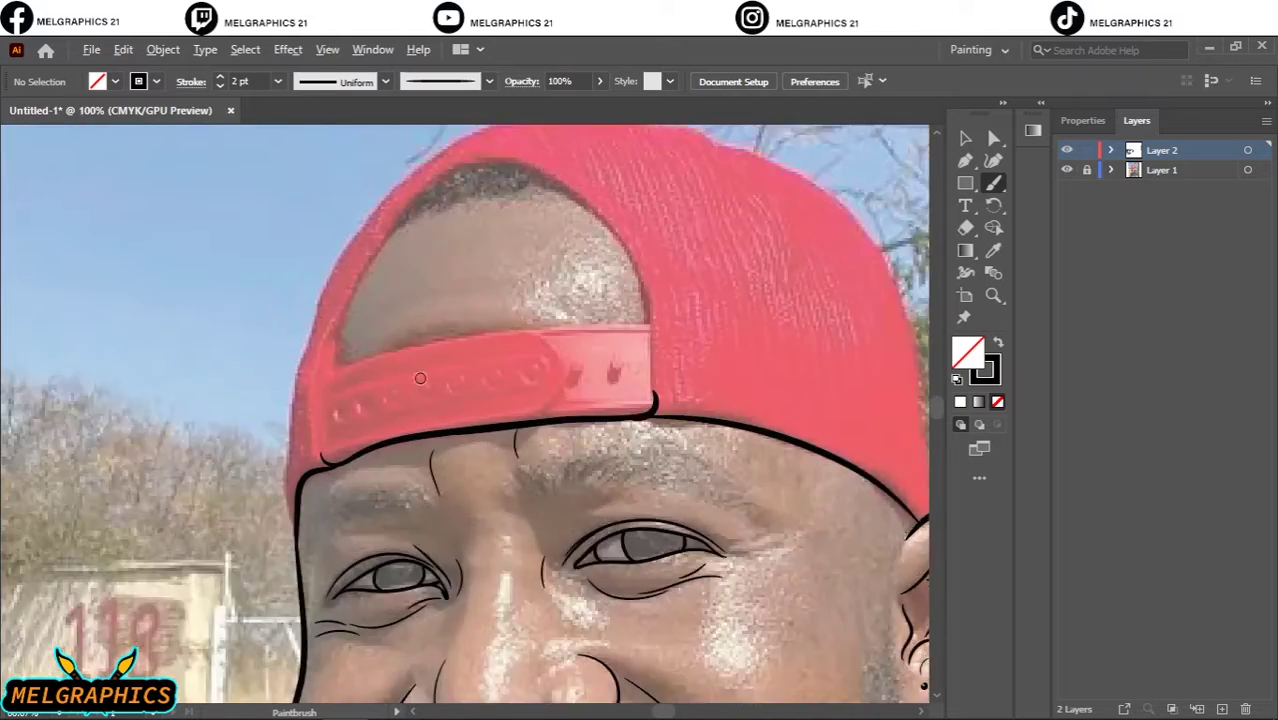
pyautogui.scroll(2, 365, 512)
# Outline the cap's left, right and top edges in black.
pyautogui.moveTo(392, 562); pyautogui.dragTo(494, 188)
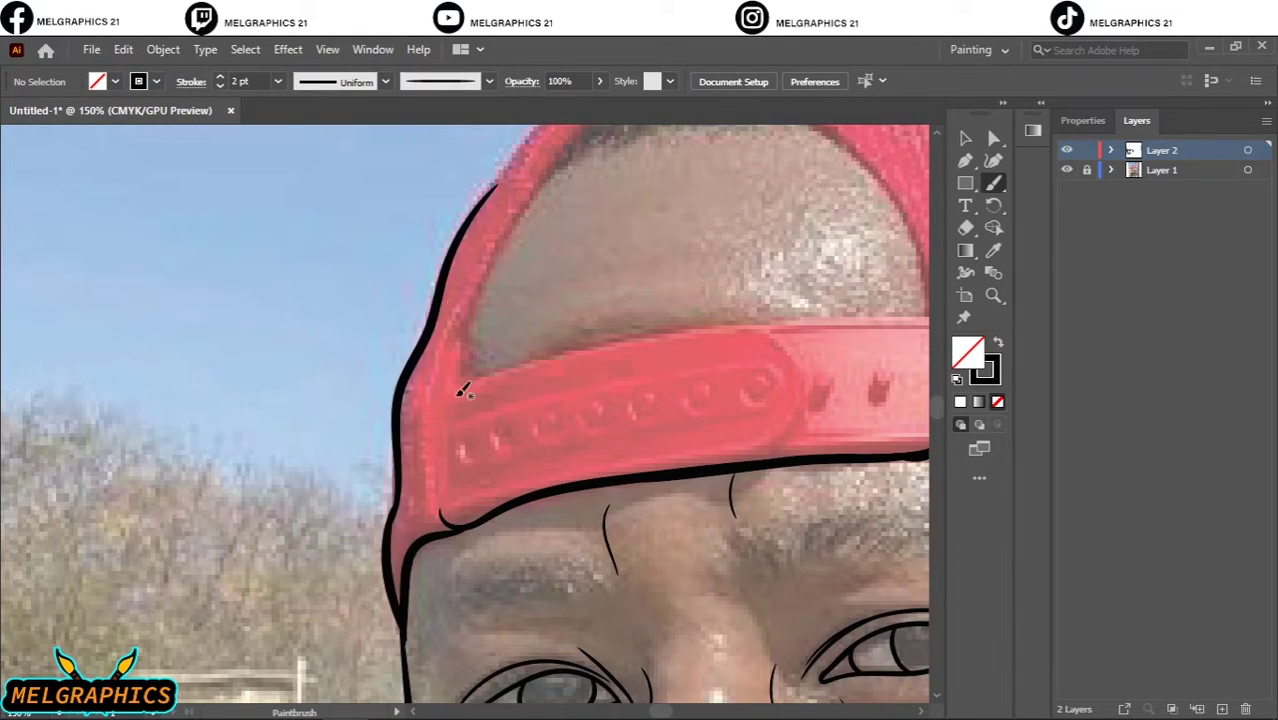
pyautogui.scroll(3, 440, 552)
pyautogui.hscroll(5, 871, 289)
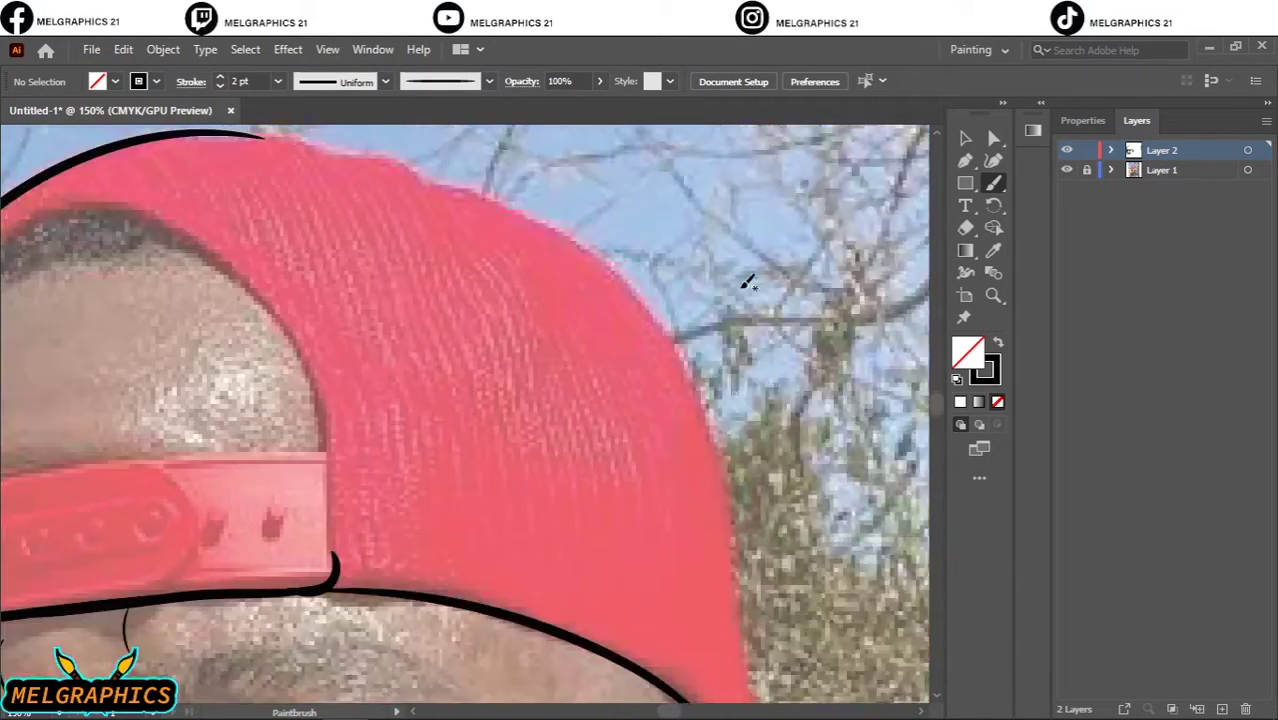
pyautogui.scroll(-2, 747, 277)
pyautogui.moveTo(650, 178); pyautogui.dragTo(760, 615)
pyautogui.hotkey('ctrl', '+')
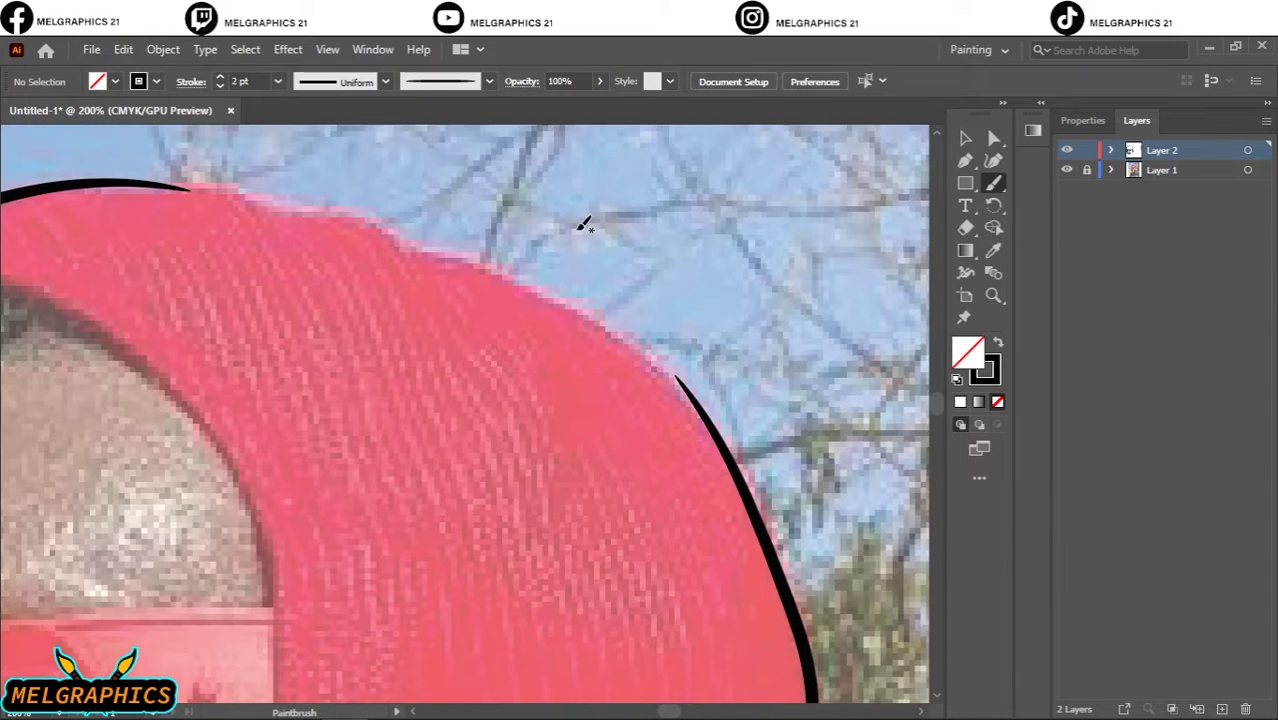
pyautogui.moveTo(676, 378); pyautogui.dragTo(205, 196)
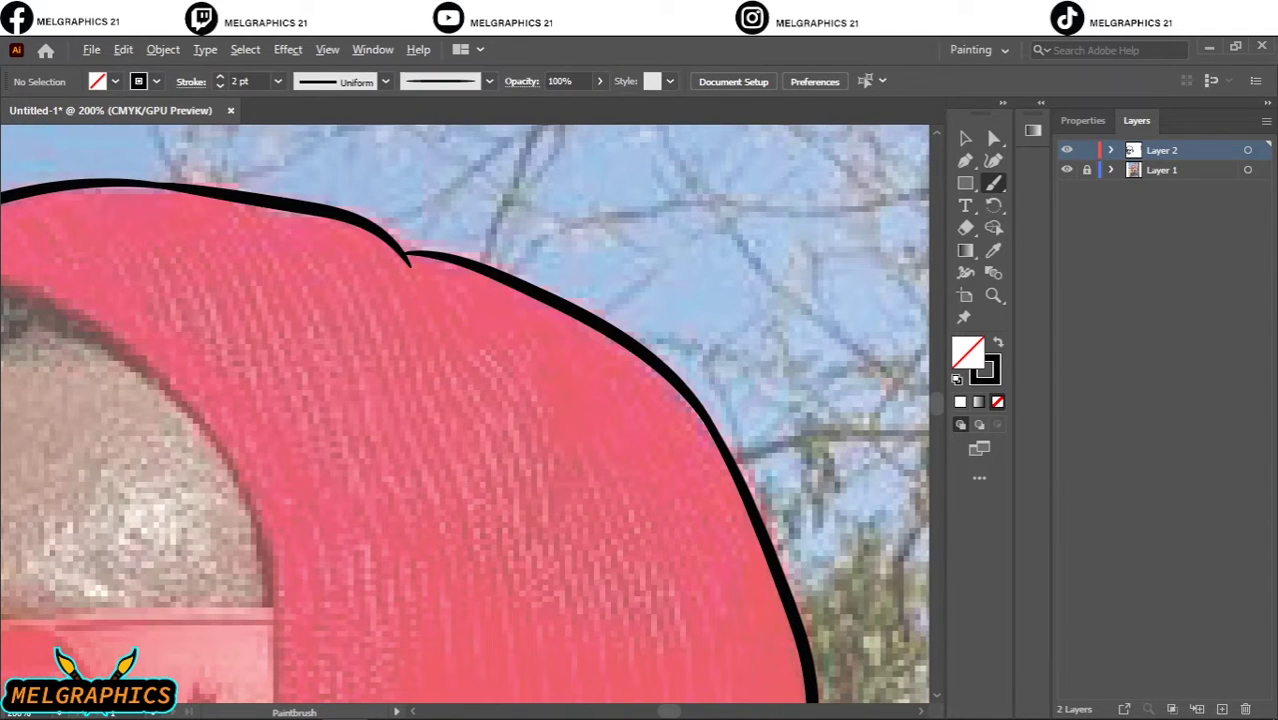
# Trace the crown opening's edge and outline the red strap's top, end and bottom.
pyautogui.scroll(-4, 405, 300)
pyautogui.scroll(2, 251, 414)
pyautogui.scroll(1, 314, 305)
pyautogui.moveTo(243, 500)
pyautogui.mouseDown()
pyautogui.moveTo(240, 553)
pyautogui.moveTo(738, 214)
pyautogui.mouseUp()
pyautogui.hotkey('ctrl', 'z')
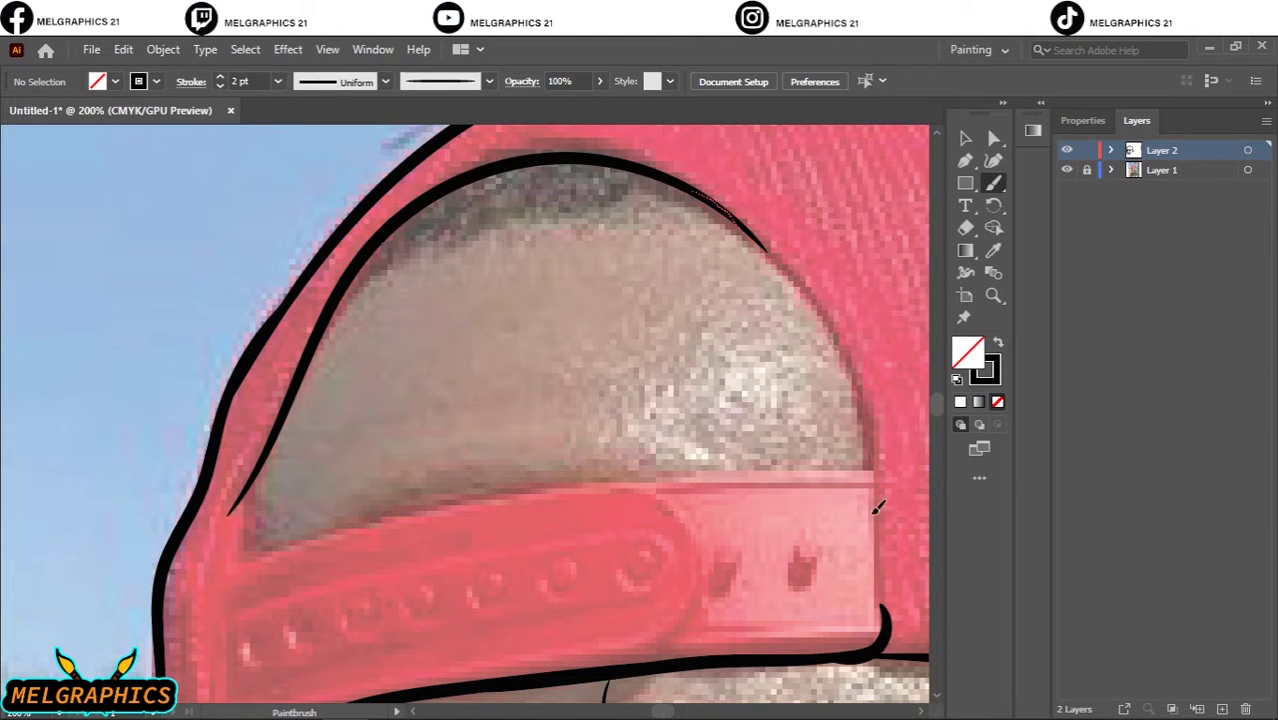
pyautogui.moveTo(877, 507); pyautogui.dragTo(872, 599)
pyautogui.scroll(-2, 880, 578)
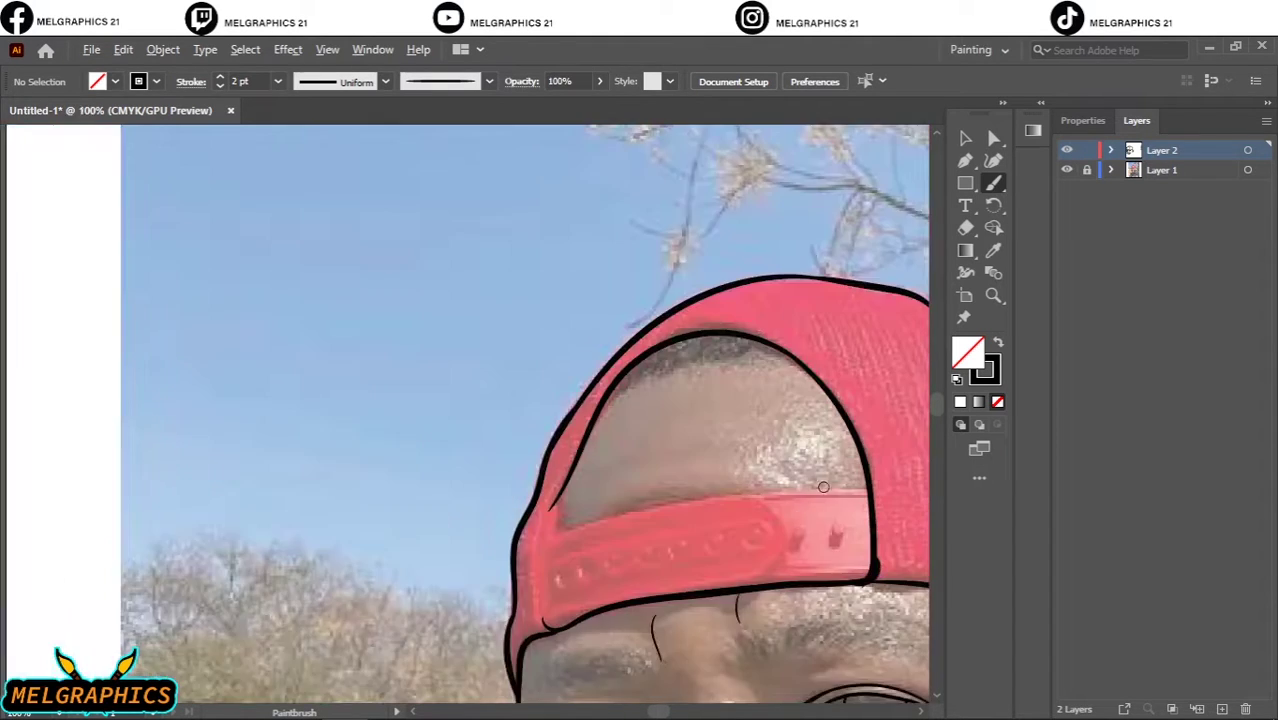
pyautogui.scroll(2, 480, 640)
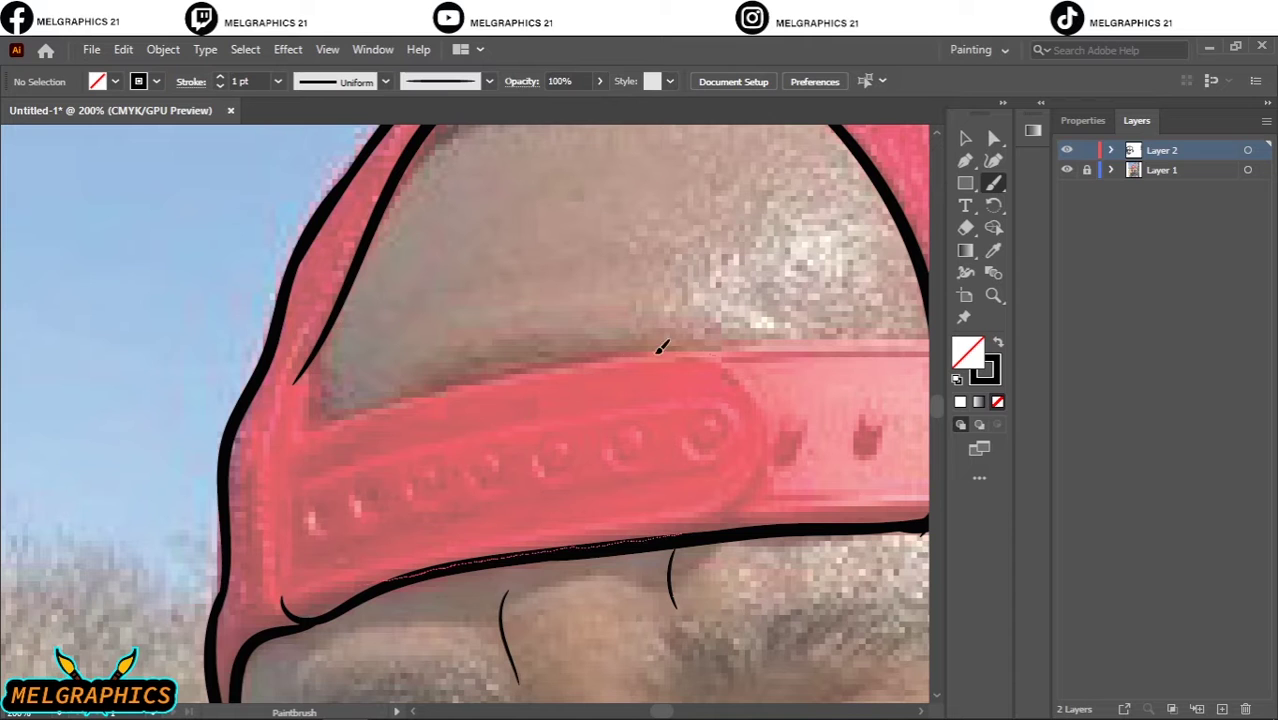
pyautogui.moveTo(297, 432); pyautogui.dragTo(288, 437)
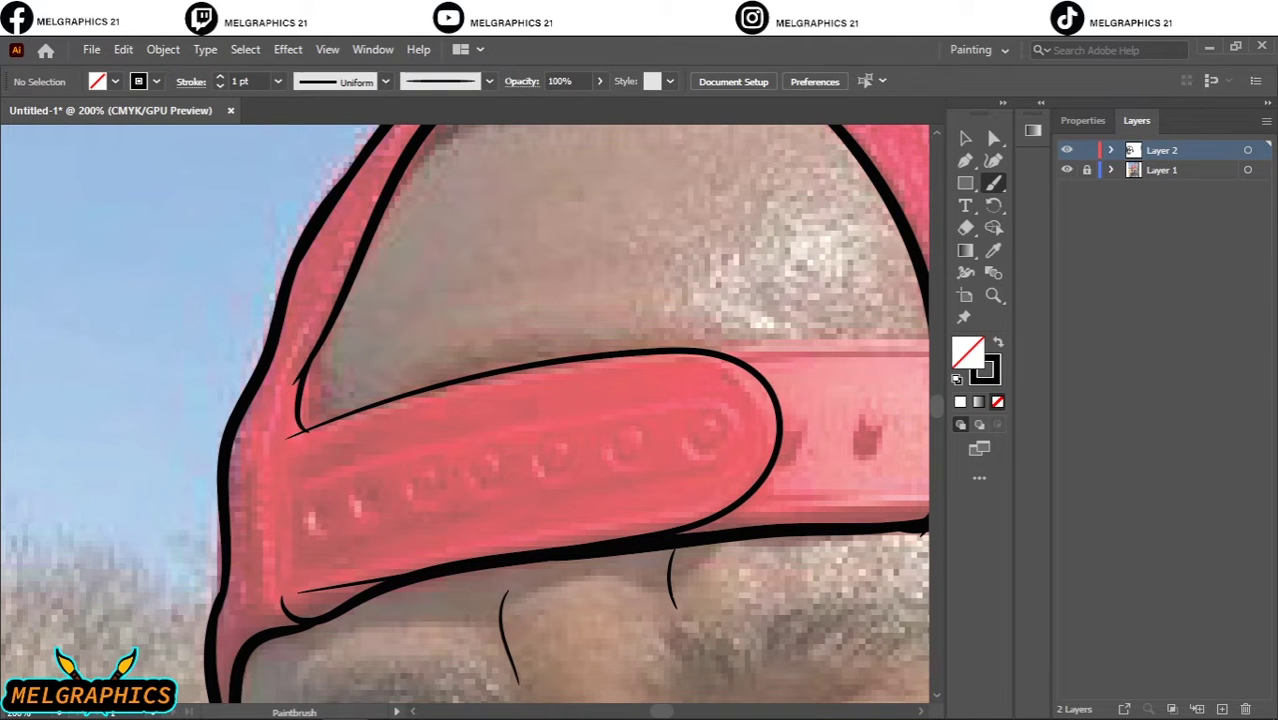
# Add thin detail lines along the strap's top and lower edges.
pyautogui.hscroll(3, 633, 332)
pyautogui.scroll(2, 590, 388)
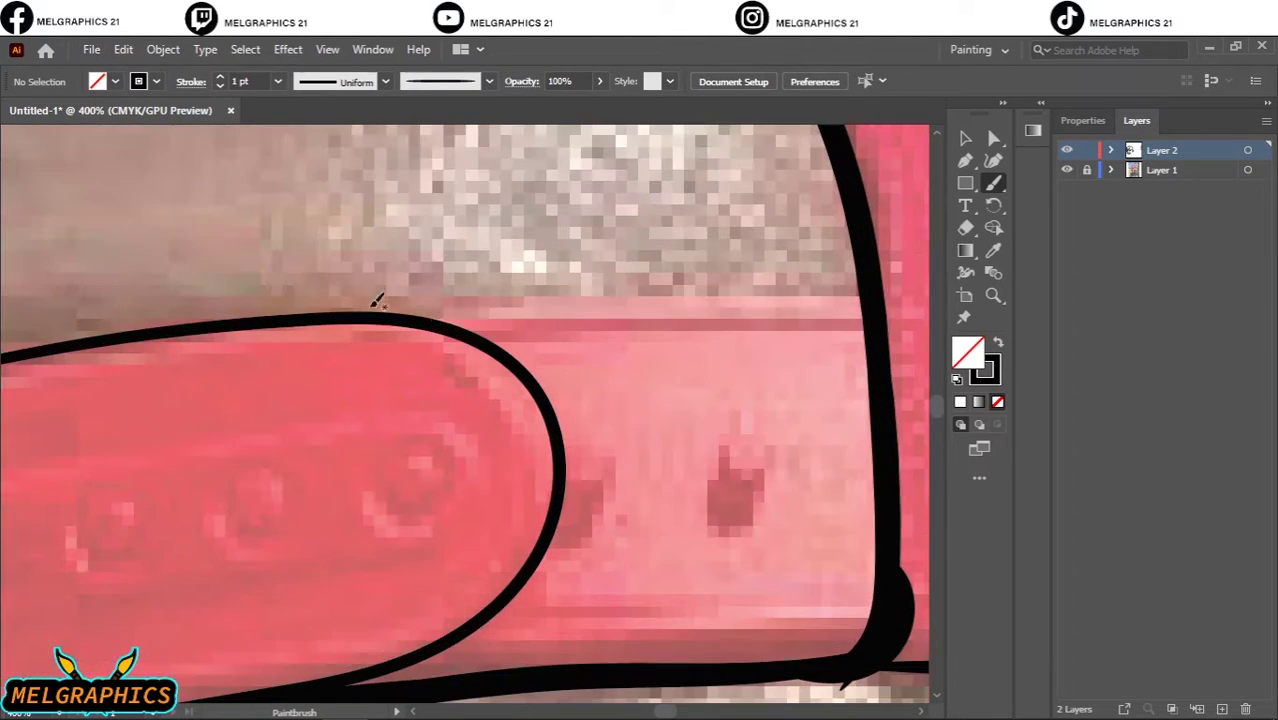
pyautogui.moveTo(365, 318); pyautogui.dragTo(862, 296)
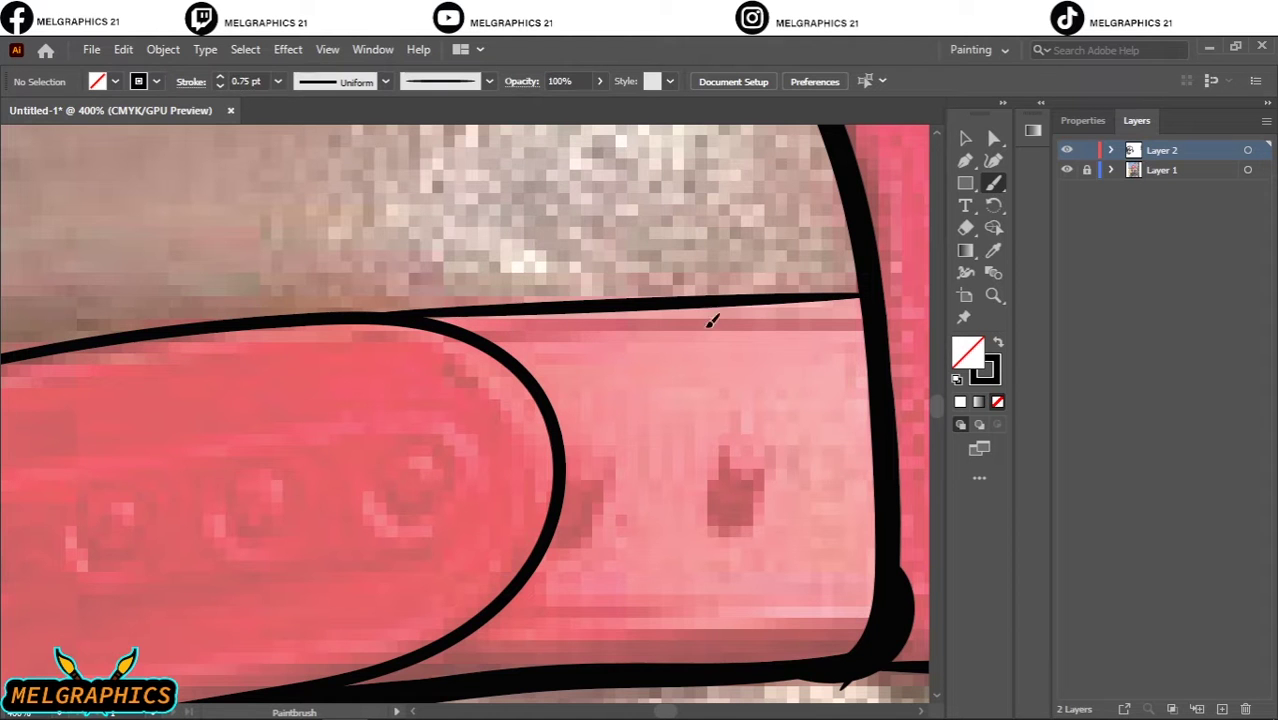
pyautogui.moveTo(776, 591); pyautogui.dragTo(520, 625)
pyautogui.scroll(-3, 600, 420)
pyautogui.scroll(3, 473, 444)
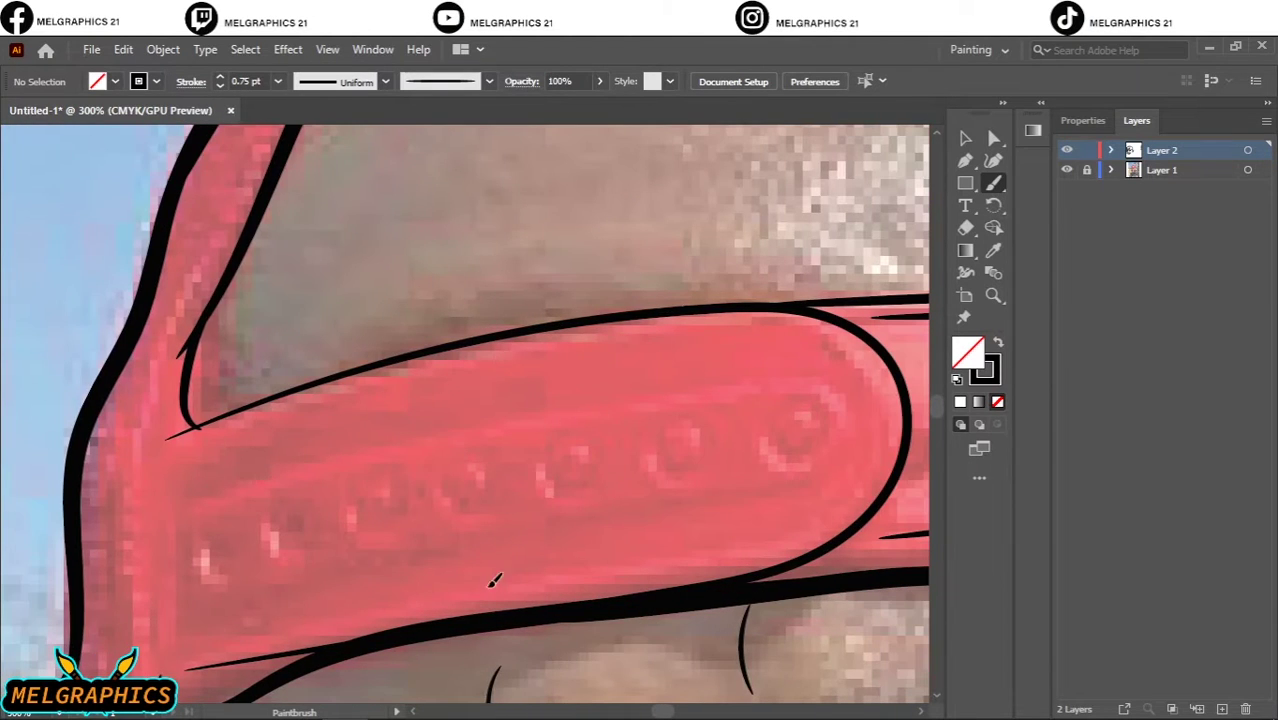
pyautogui.moveTo(890, 405); pyautogui.dragTo(208, 648)
pyautogui.moveTo(640, 336); pyautogui.dragTo(190, 448)
pyautogui.moveTo(188, 376); pyautogui.dragTo(172, 660)
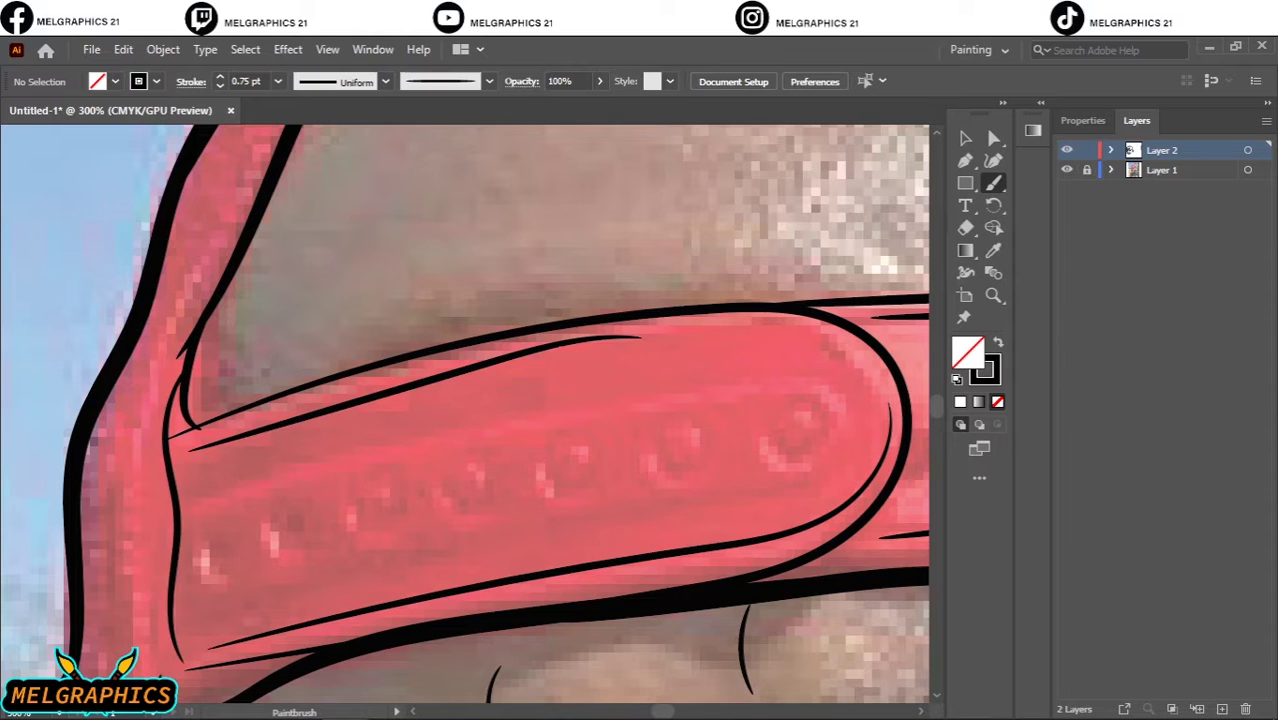
pyautogui.scroll(-2, 178, 400)
pyautogui.moveTo(849, 320); pyautogui.dragTo(196, 420)
pyautogui.moveTo(262, 520); pyautogui.dragTo(664, 430)
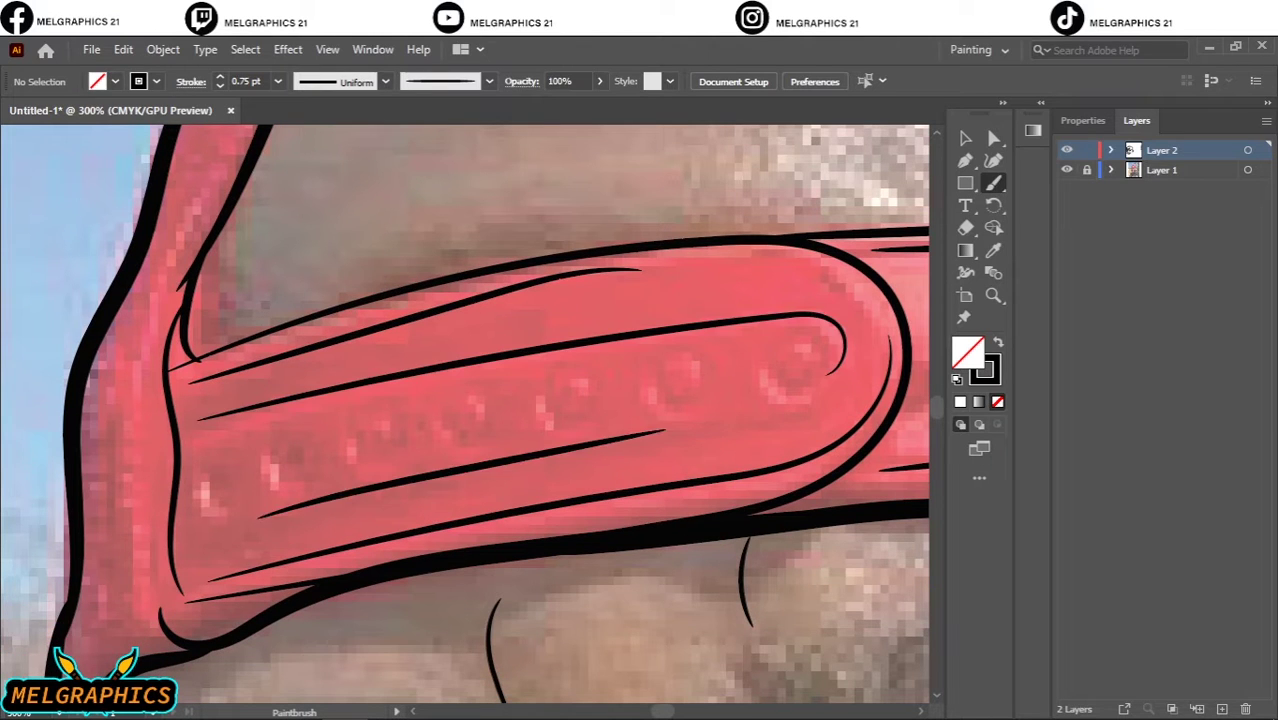
pyautogui.hscroll(-2, 294, 248)
# Delete the unwanted stroke on the strap's top and redraw that line.
pyautogui.press('v')
pyautogui.click(645, 295)
pyautogui.press('Delete')
pyautogui.press('b')
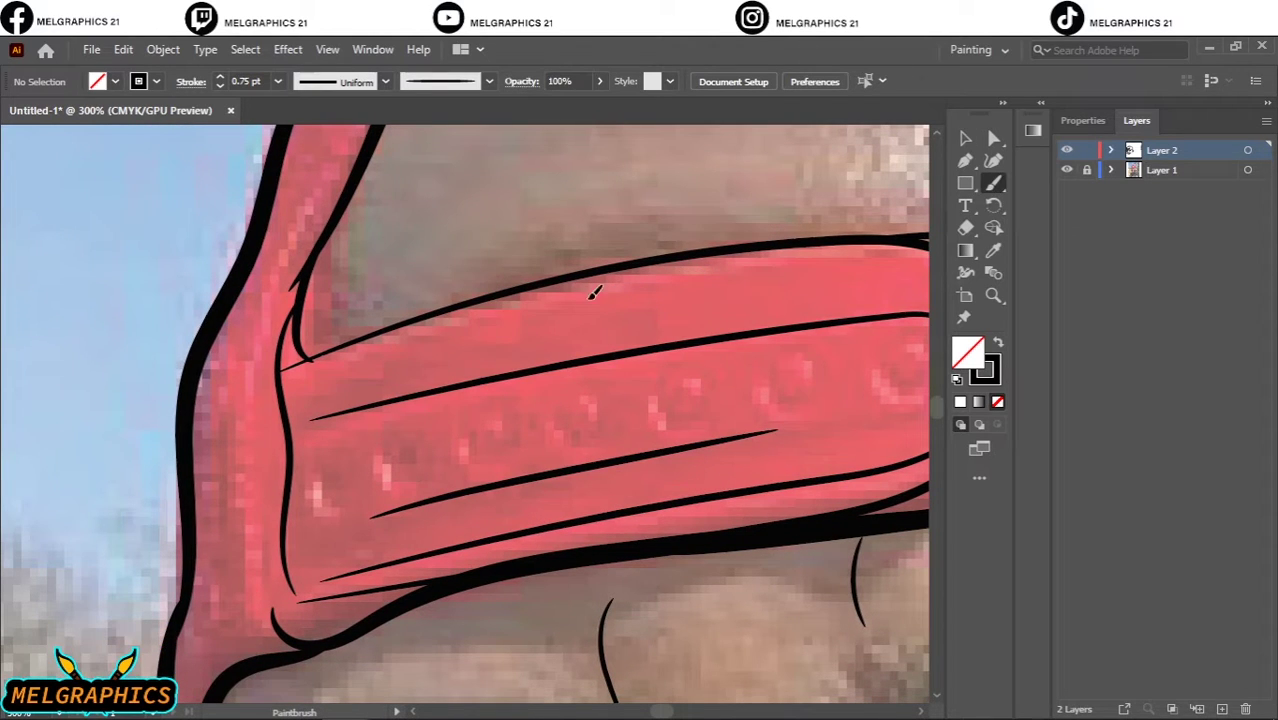
pyautogui.moveTo(898, 253); pyautogui.dragTo(320, 360)
pyautogui.scroll(-5, 600, 350)
pyautogui.scroll(2, 750, 375)
pyautogui.scroll(5, 750, 375)
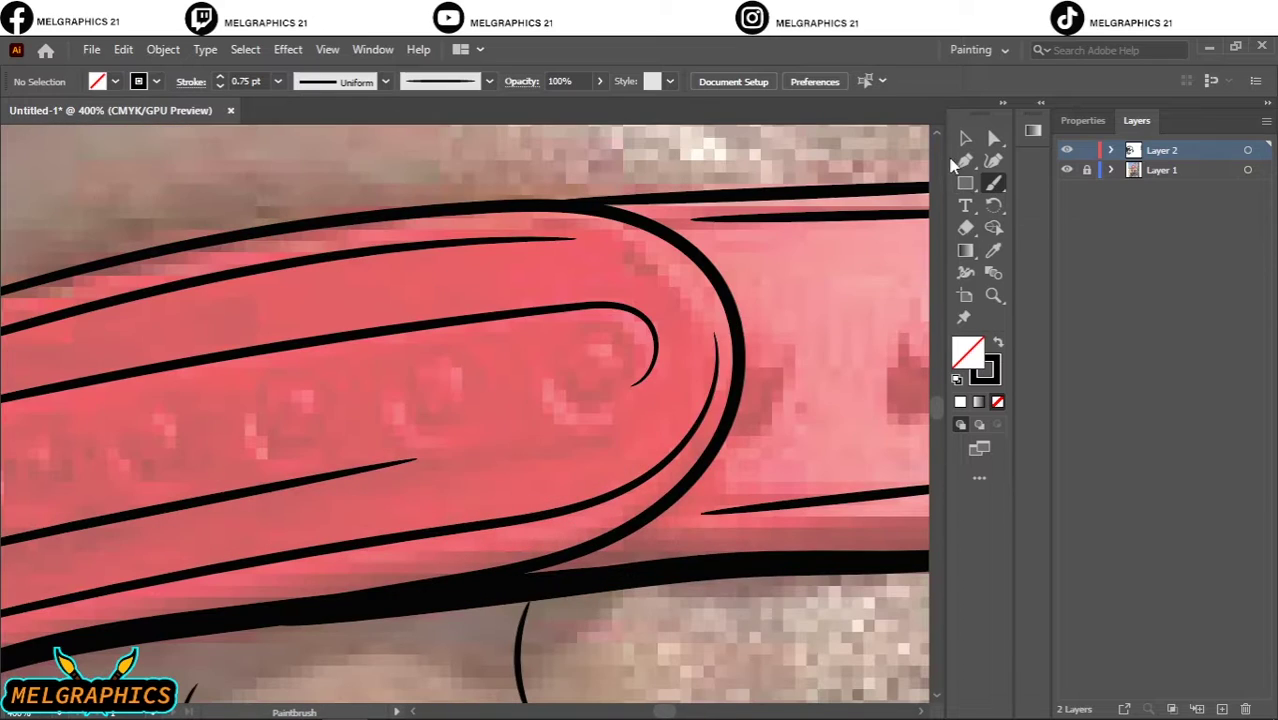
pyautogui.moveTo(965, 183); pyautogui.dragTo(1010, 221)
# Draw a small rivet circle on the strap end and copy it leftward along the strap.
pyautogui.moveTo(556, 346); pyautogui.dragTo(626, 412)
pyautogui.press('v')
pyautogui.click(219, 77)
pyautogui.click(219, 77)
pyautogui.click(219, 77)
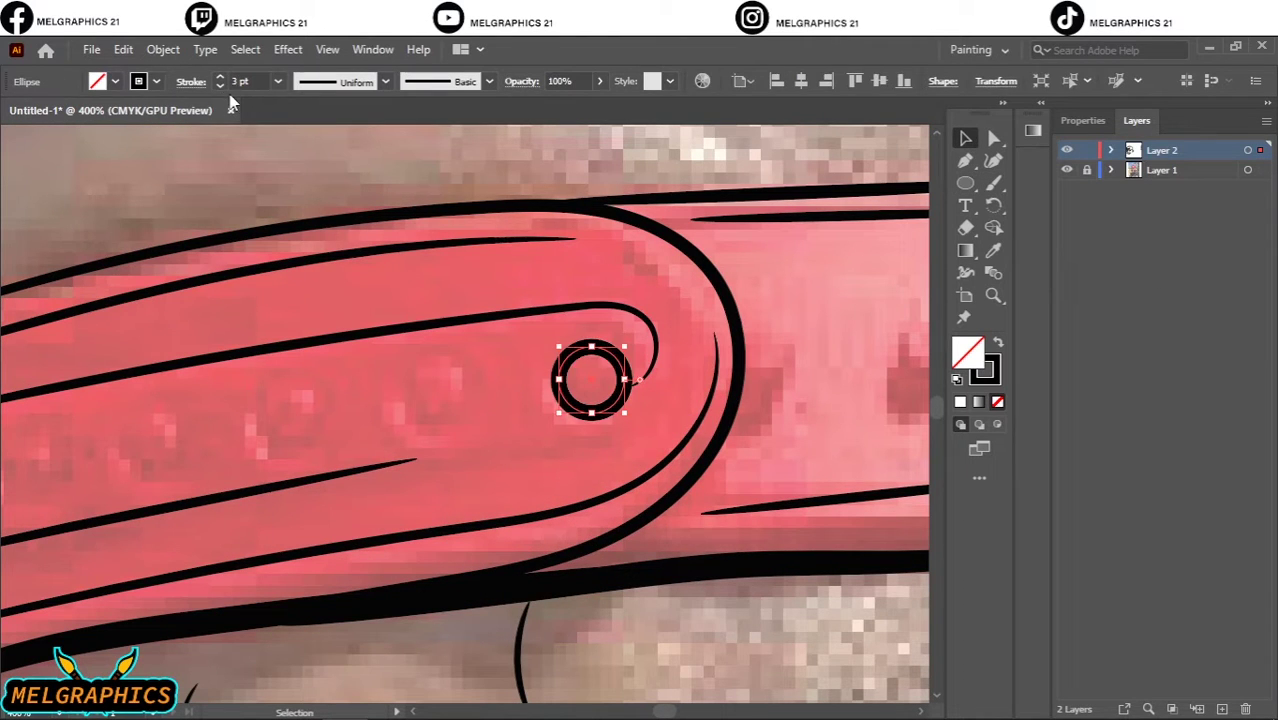
pyautogui.moveTo(572, 403); pyautogui.dragTo(422, 404)
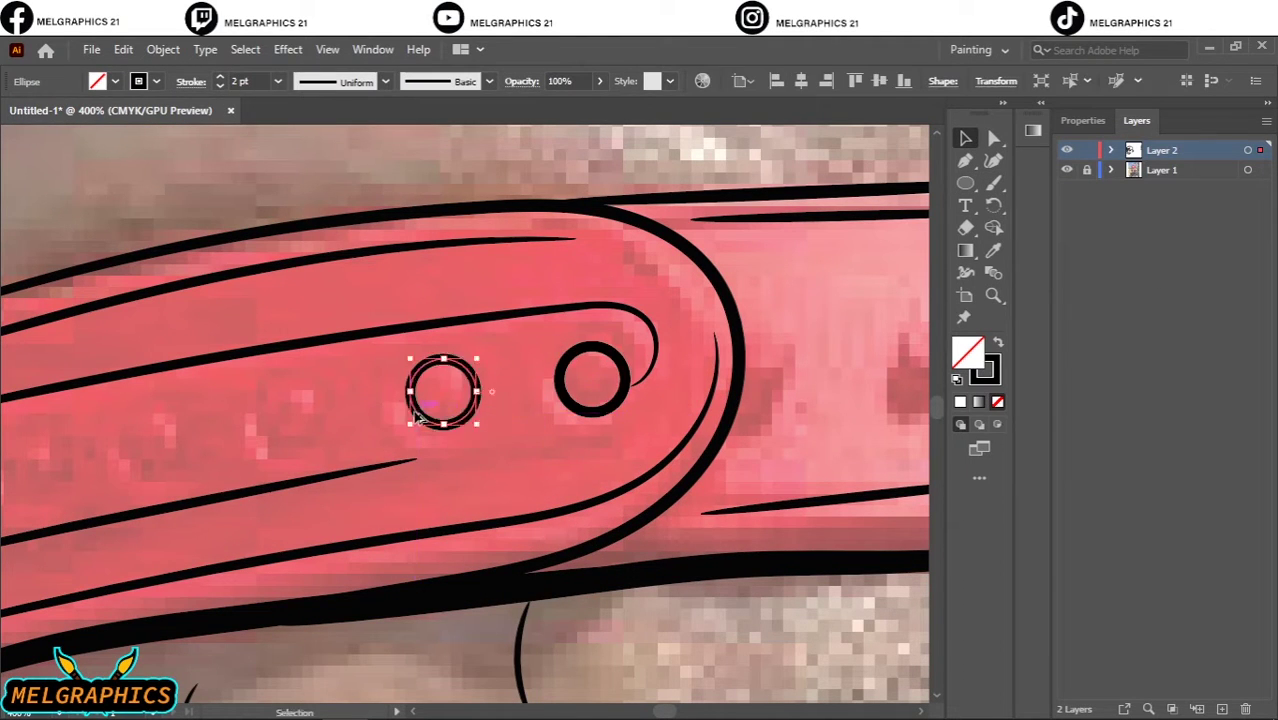
pyautogui.moveTo(232, 377); pyautogui.dragTo(542, 422)
pyautogui.moveTo(742, 442); pyautogui.dragTo(487, 488)
pyautogui.moveTo(487, 488)
pyautogui.mouseDown()
pyautogui.moveTo(404, 491)
pyautogui.moveTo(279, 547)
pyautogui.mouseUp()
pyautogui.click(408, 490)
pyautogui.click(540, 452)
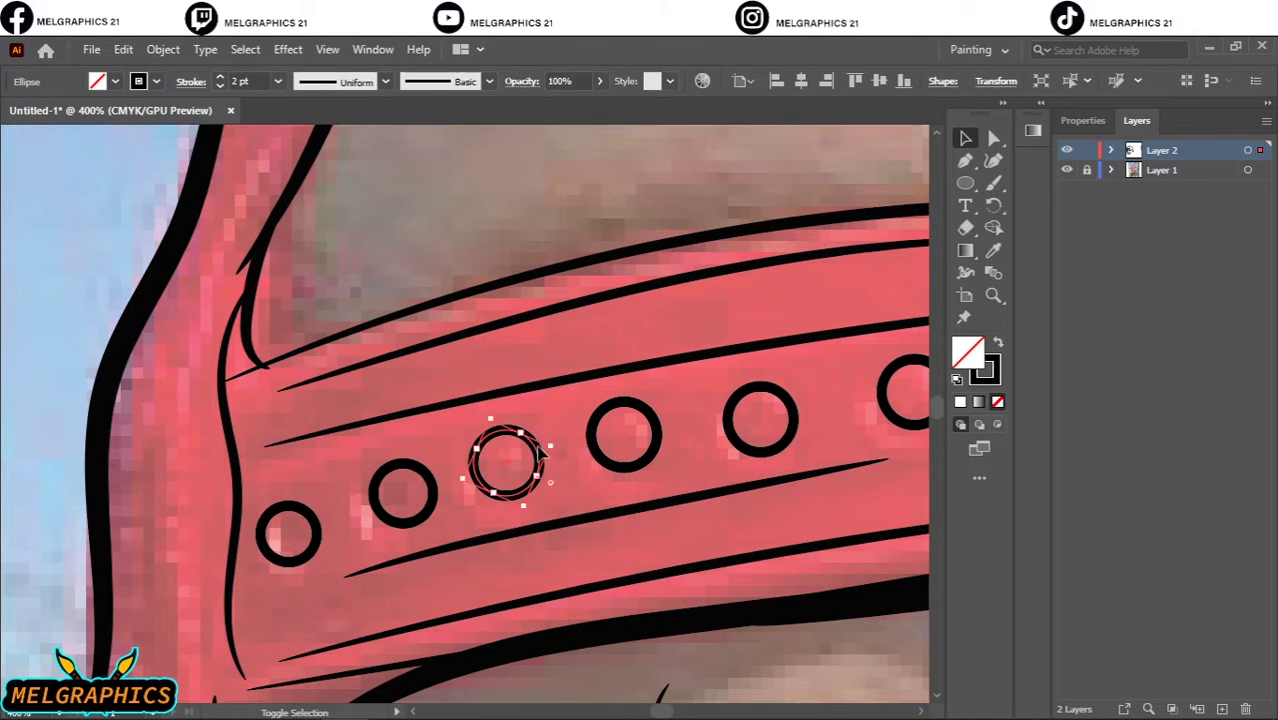
# Expand the selected strap stroke into a filled shape.
pyautogui.click(550, 419)
pyautogui.scroll(3, 550, 419)
pyautogui.click(422, 521)
pyautogui.click(163, 49)
pyautogui.click(287, 285)
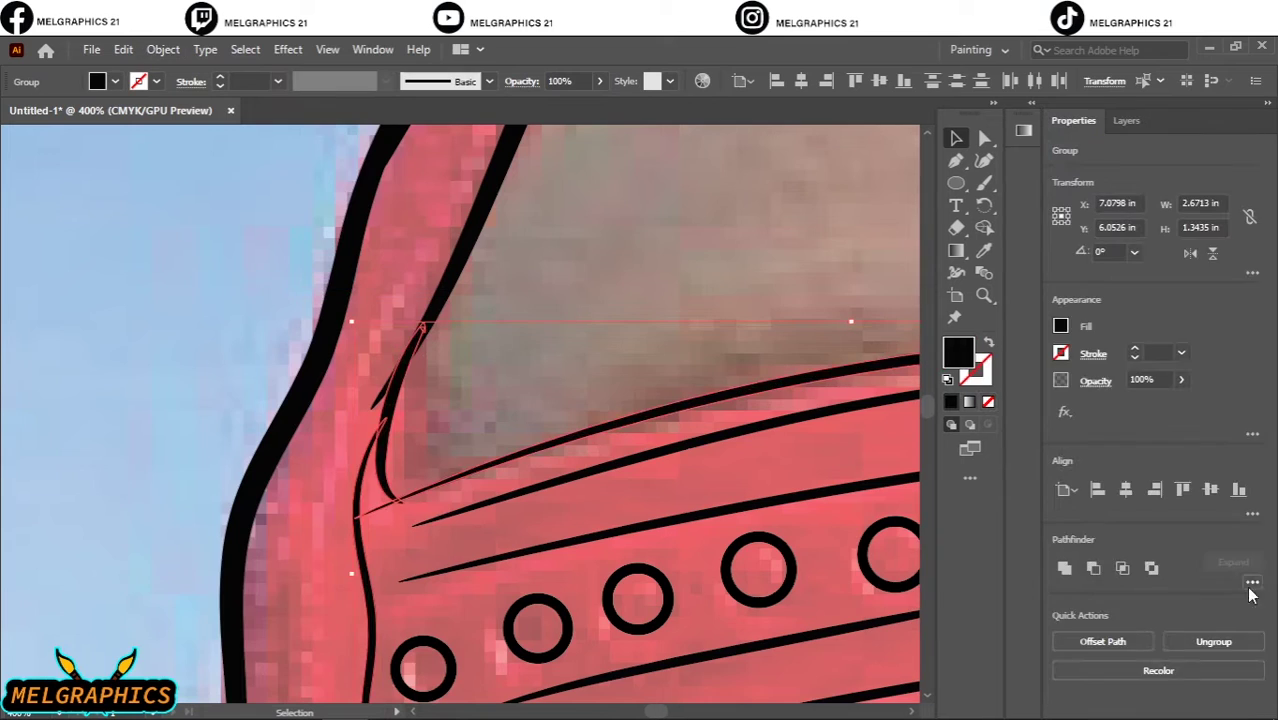
pyautogui.click(405, 523)
pyautogui.scroll(2, 405, 523)
pyautogui.scroll(-5, 474, 303)
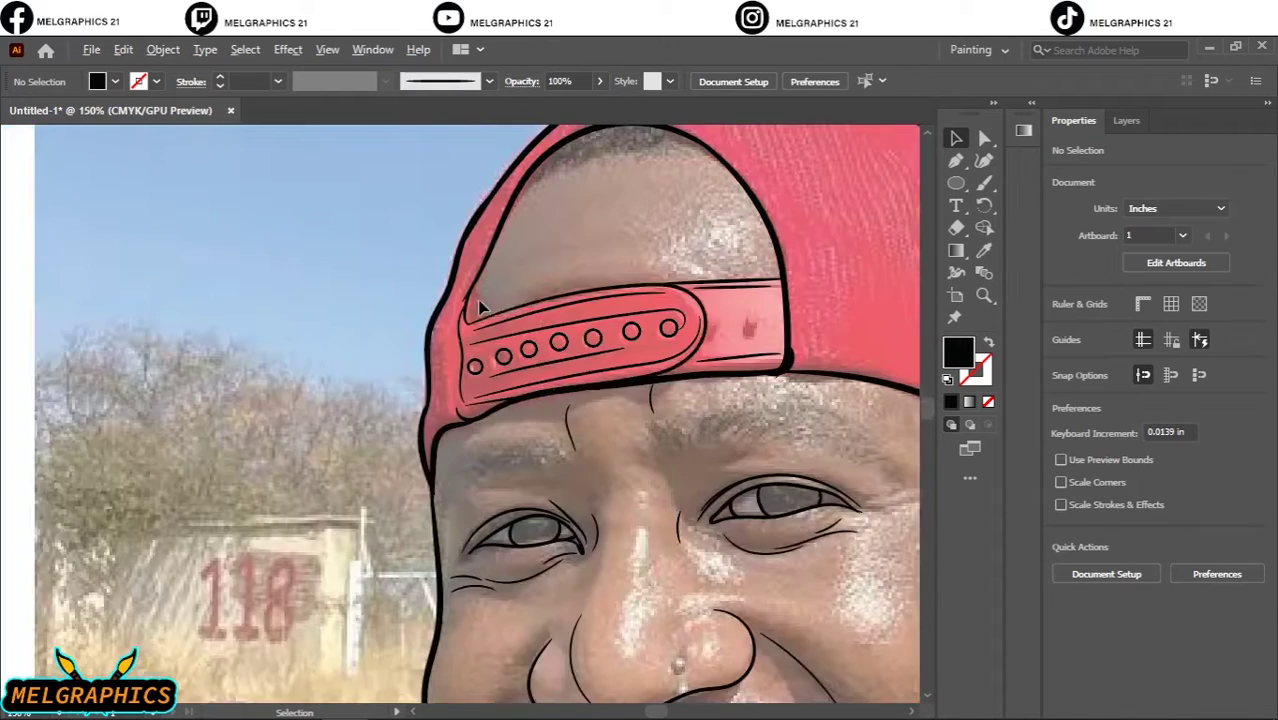
pyautogui.scroll(2, 436, 282)
pyautogui.scroll(2, 436, 282)
# Draw a curved crease line inside the cap opening.
pyautogui.press('b')
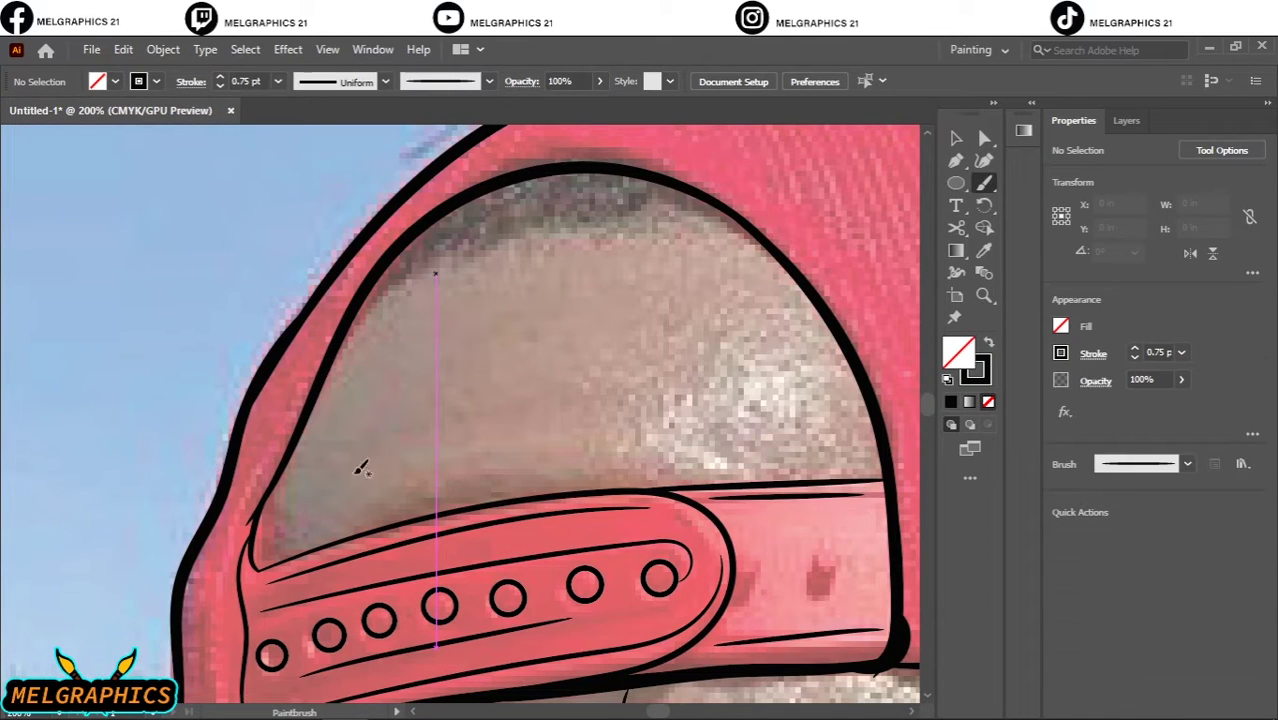
pyautogui.moveTo(361, 469); pyautogui.dragTo(636, 414)
pyautogui.press('v')
pyautogui.scroll(-2, 630, 287)
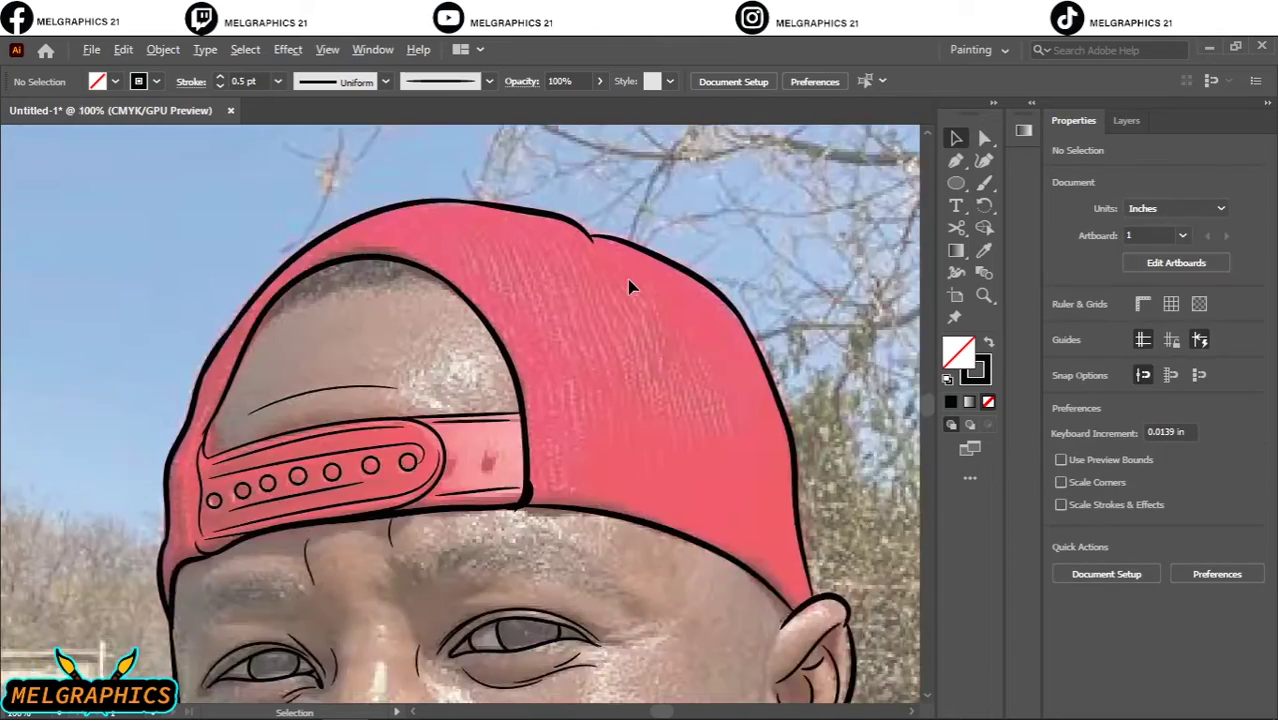
pyautogui.scroll(1, 630, 287)
pyautogui.press('b')
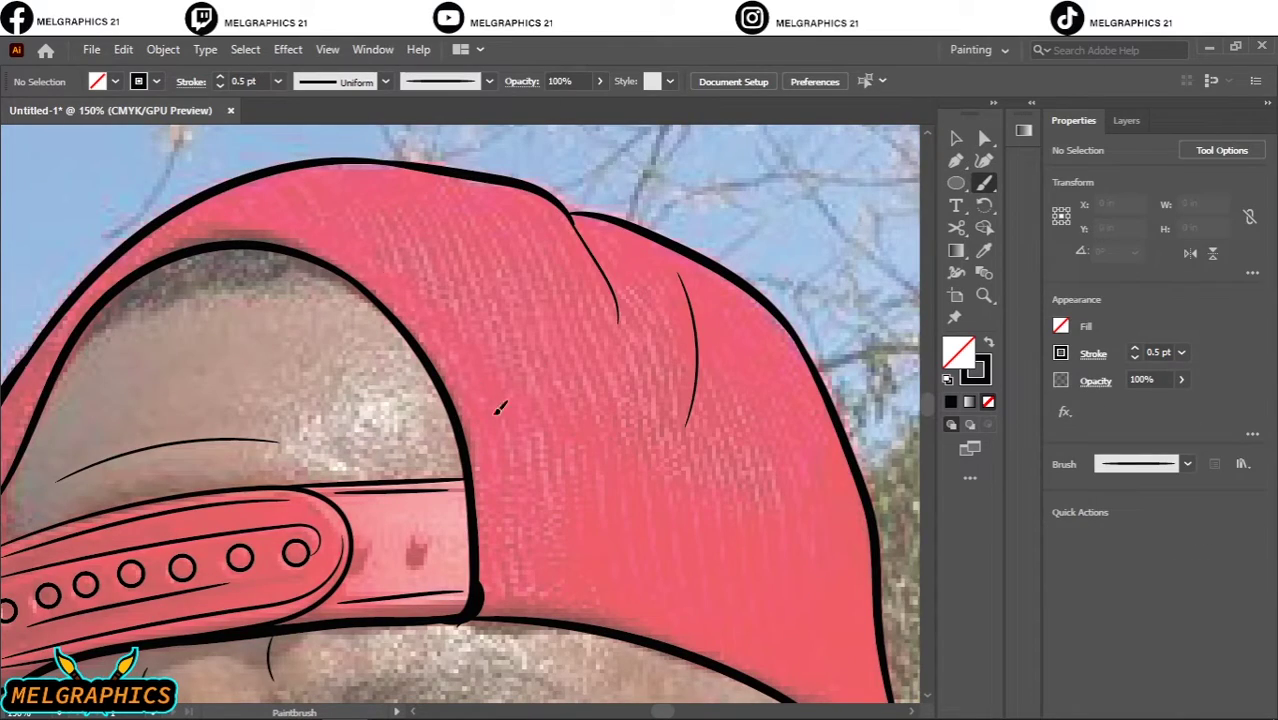
pyautogui.scroll(-3, 500, 408)
pyautogui.scroll(5, 553, 485)
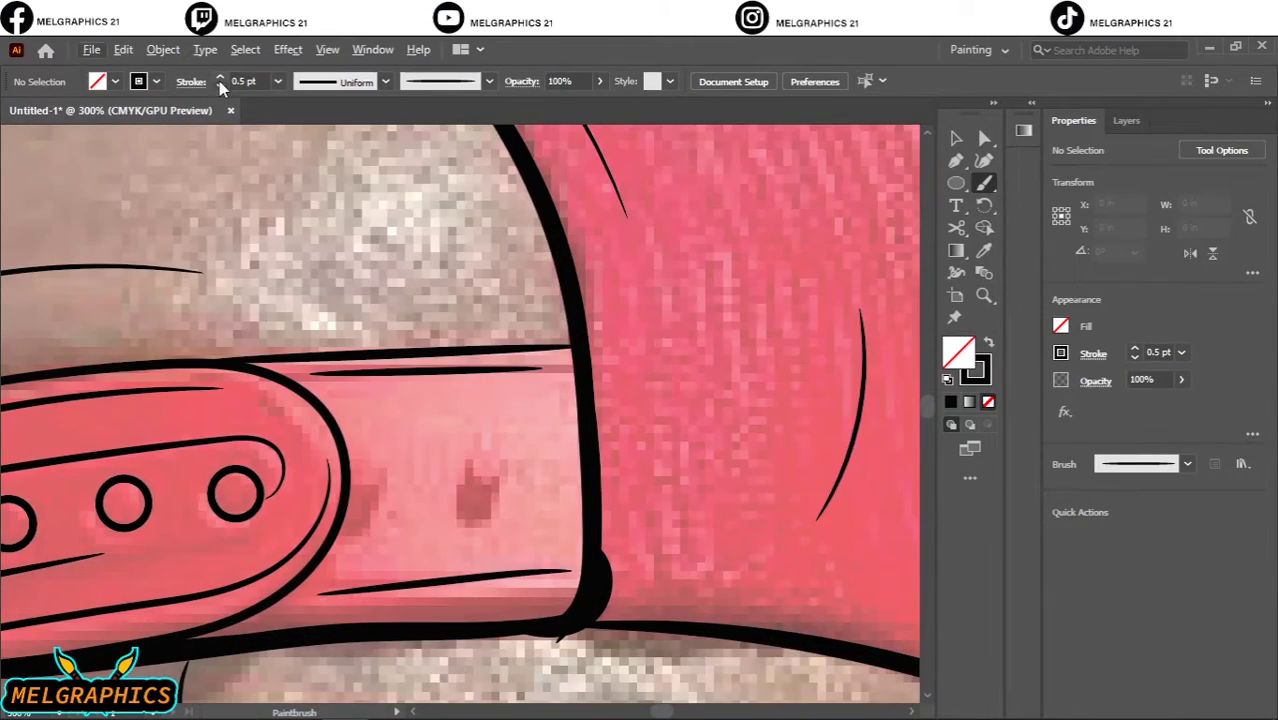
# Add another rivet circle on the strap and toggle the photo layer to check the linework.
pyautogui.moveTo(462, 480); pyautogui.dragTo(447, 502)
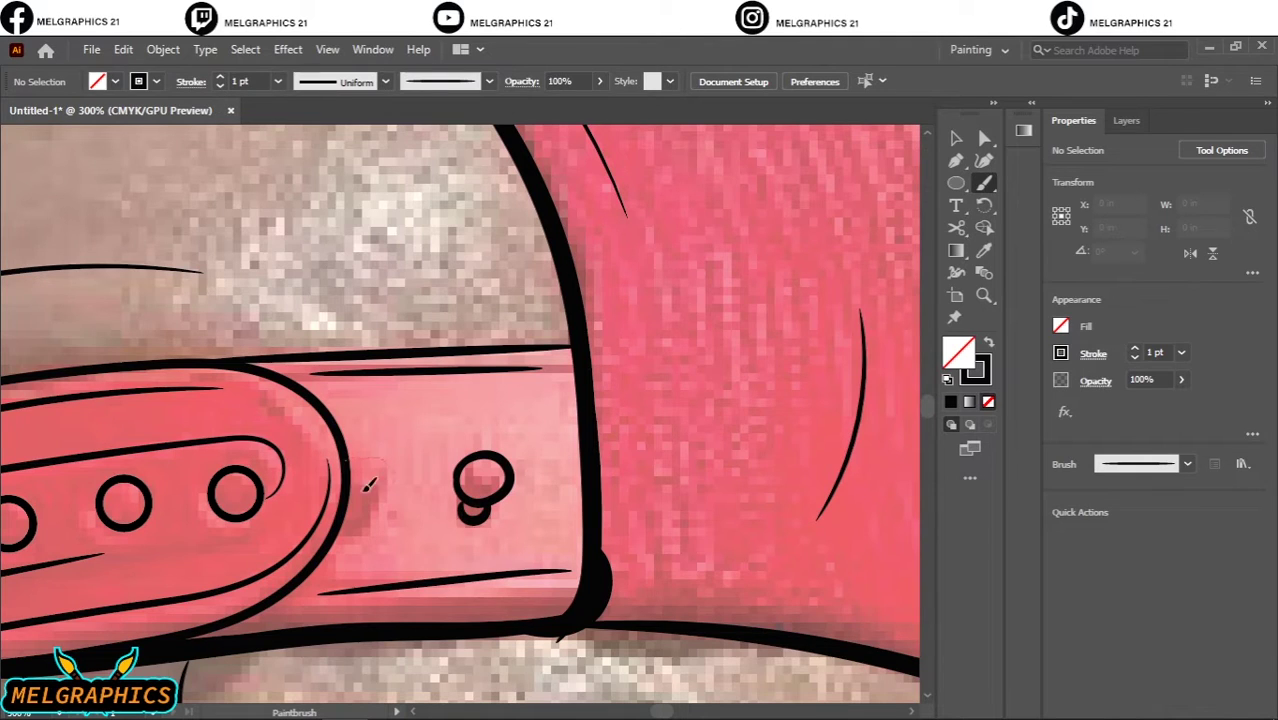
pyautogui.scroll(-2, 369, 484)
pyautogui.scroll(-3, 369, 484)
pyautogui.click(1126, 120)
pyautogui.click(1066, 170)
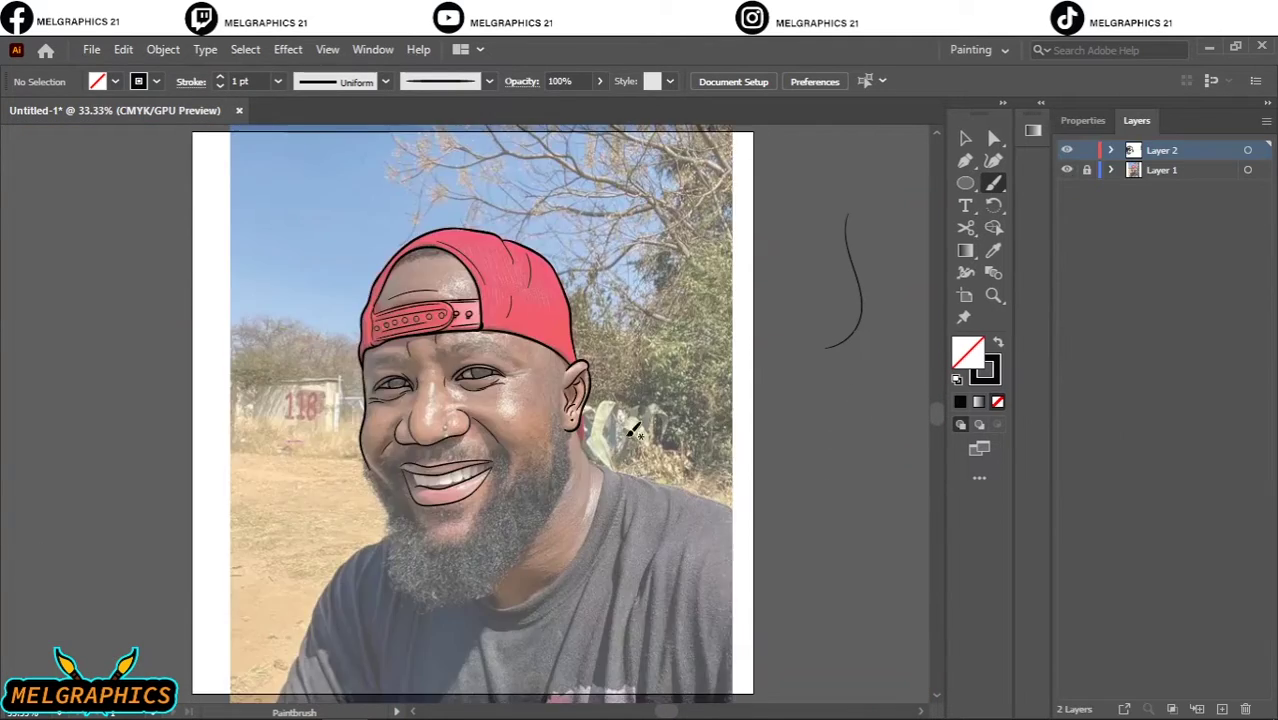
# Paint tapered tooth outlines along the upper teeth from the left mouth corner rightward.
pyautogui.scroll(5, 447, 480)
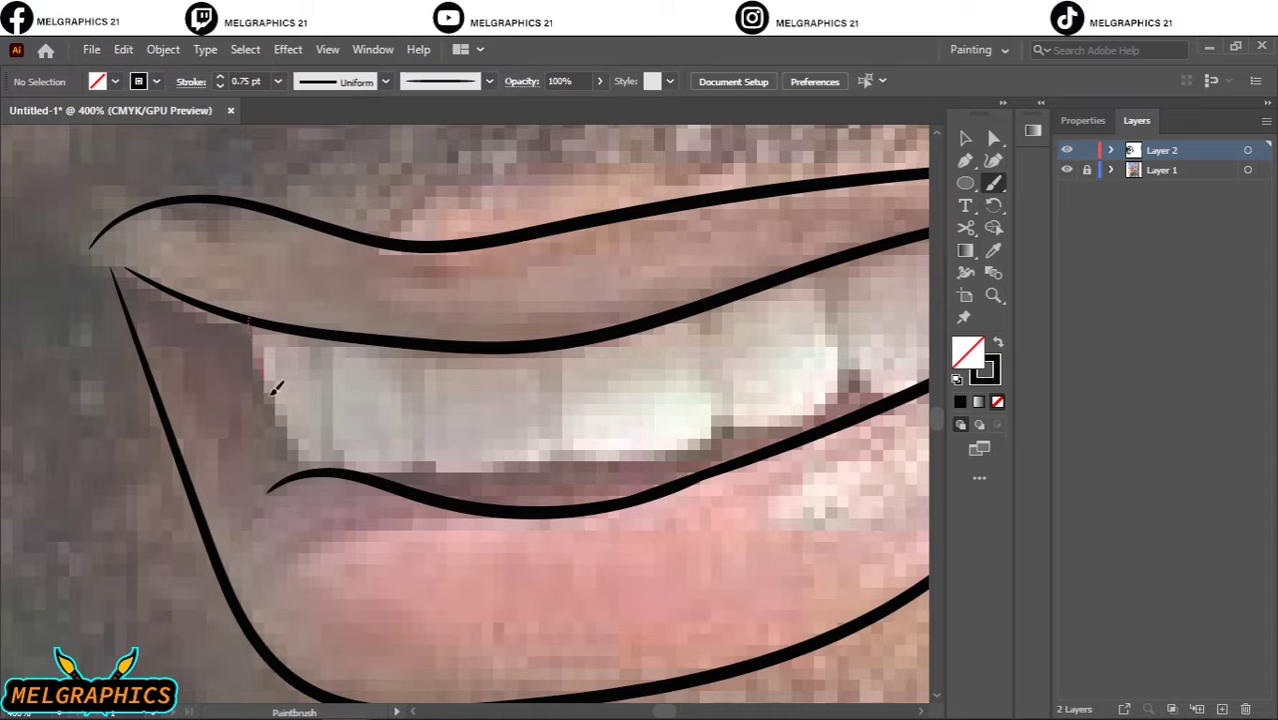
pyautogui.moveTo(247, 321)
pyautogui.mouseDown()
pyautogui.moveTo(340, 470)
pyautogui.moveTo(421, 462)
pyautogui.mouseUp()
pyautogui.moveTo(637, 458); pyautogui.dragTo(642, 456)
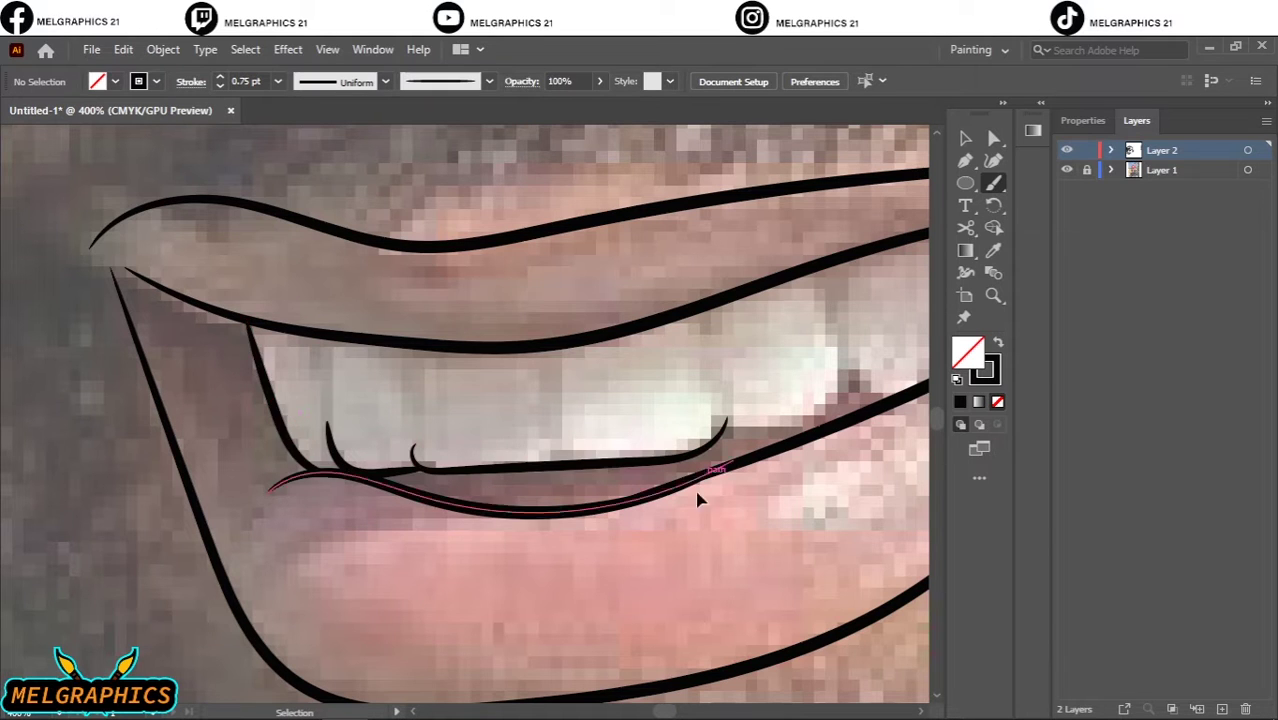
pyautogui.hscroll(5, 699, 489)
pyautogui.moveTo(492, 380); pyautogui.dragTo(583, 322)
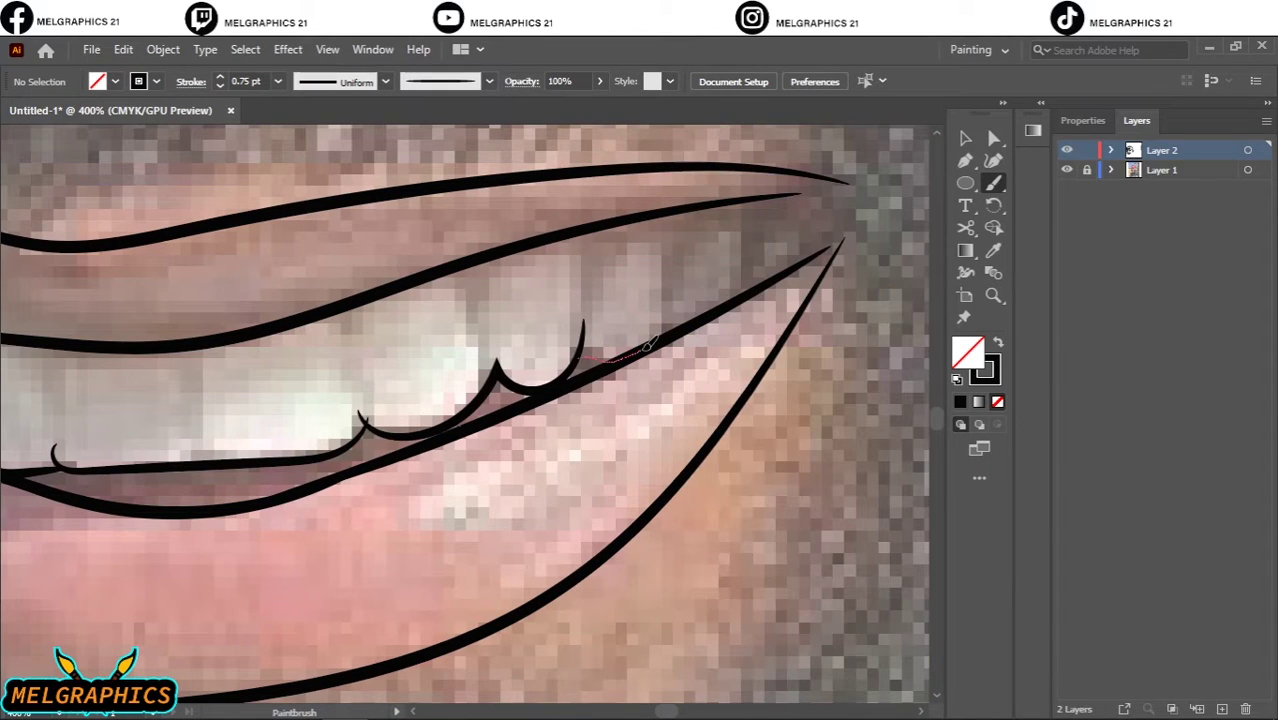
pyautogui.press('ctrl')
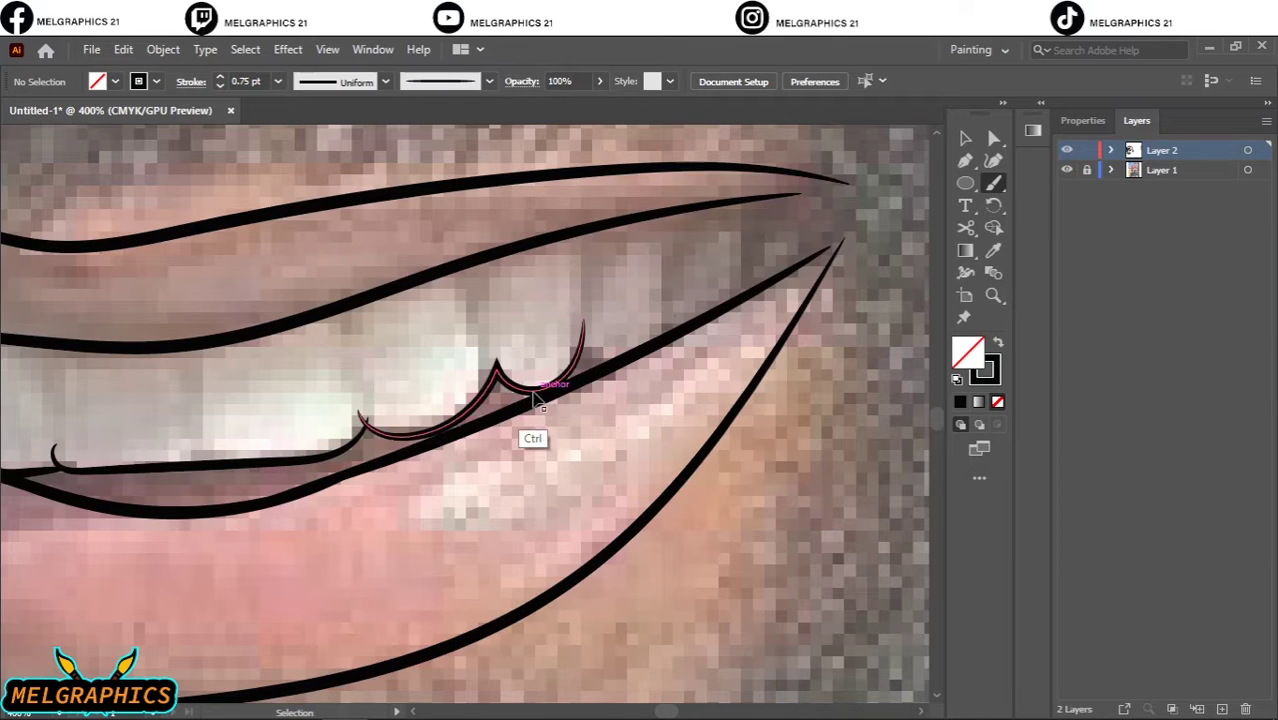
pyautogui.hotkey('ctrl', 'z')
pyautogui.moveTo(362, 410); pyautogui.dragTo(668, 273)
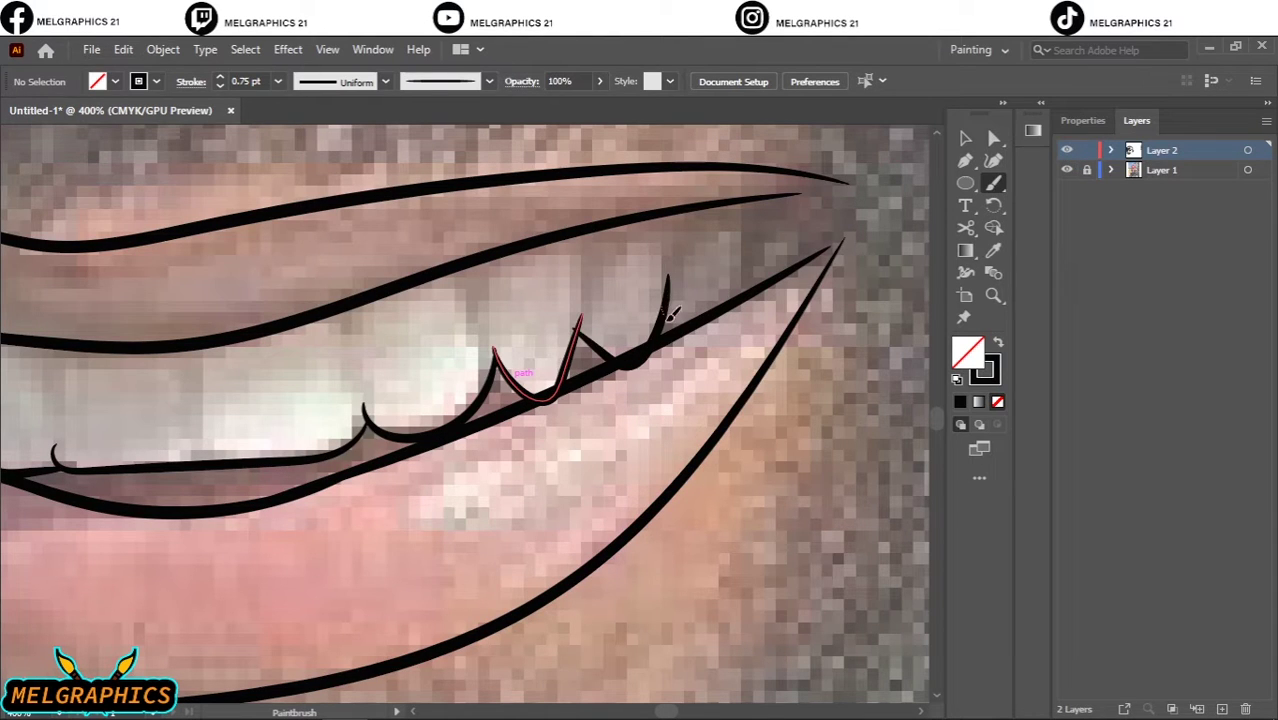
pyautogui.moveTo(700, 330); pyautogui.dragTo(748, 248)
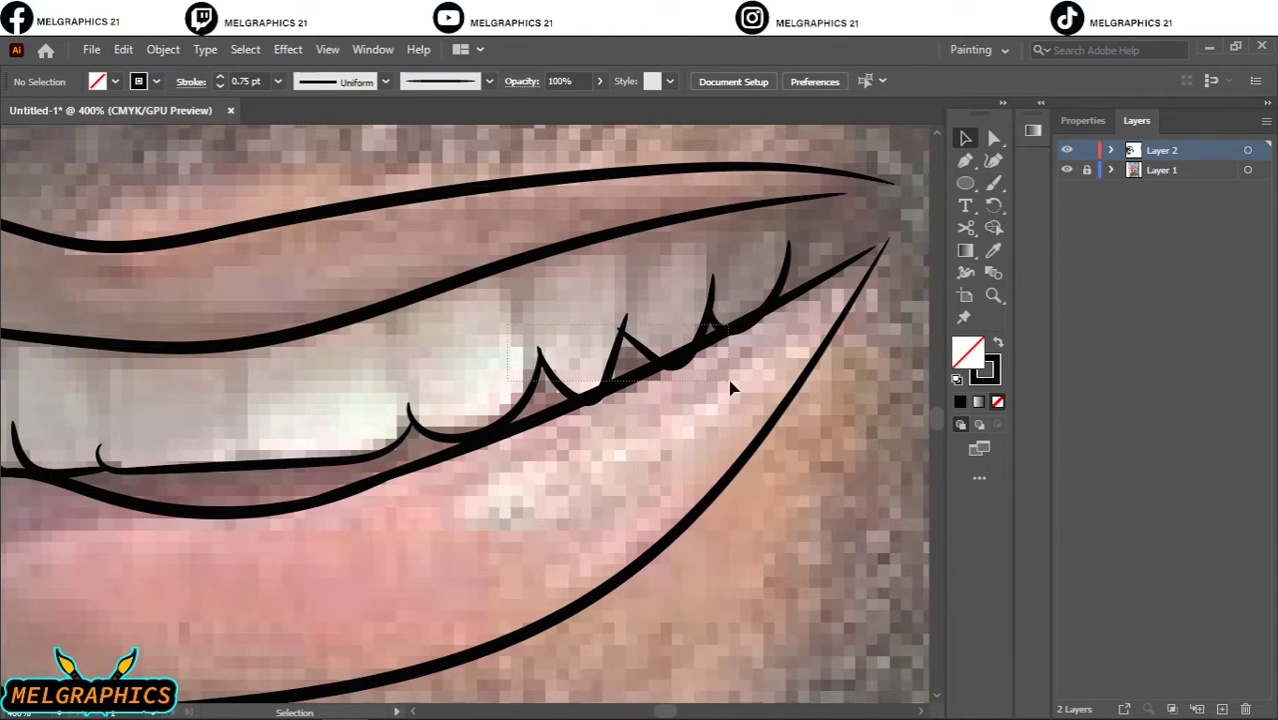
# Expand the teeth strokes into filled shapes with Object > Expand Appearance.
pyautogui.click(162, 49)
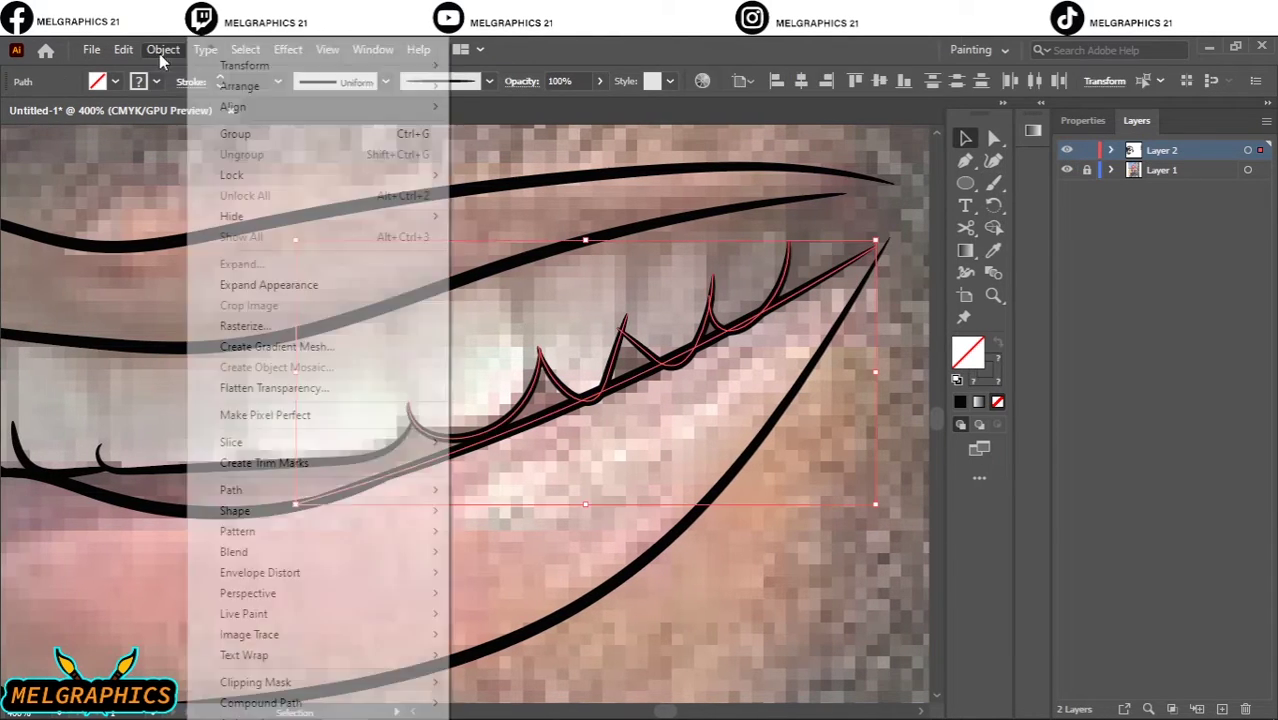
pyautogui.click(268, 285)
pyautogui.hotkey('ctrl', '=')
pyautogui.hotkey('ctrl', '=')
pyautogui.hotkey('ctrl', '=')
pyautogui.click(328, 457)
pyautogui.click(706, 386)
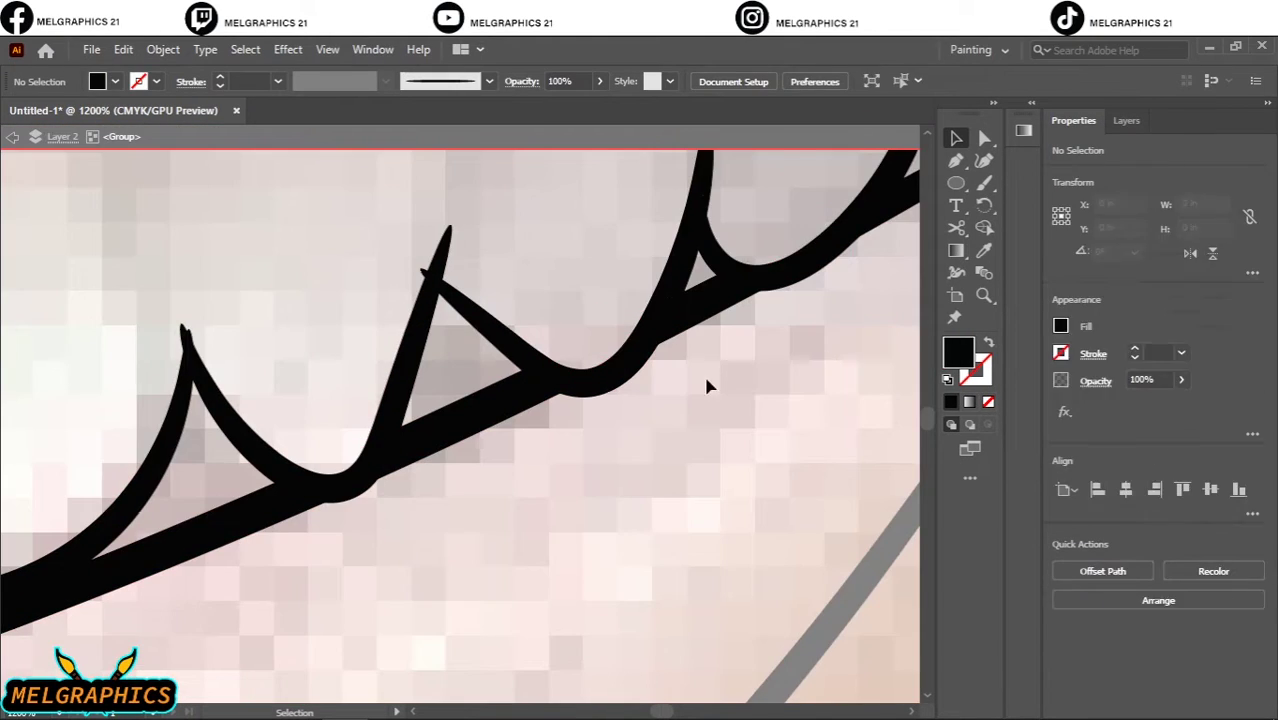
pyautogui.hotkey('ctrl', '-')
pyautogui.hotkey('ctrl', '-')
# Switch to the Paintbrush with swapped colours, show Layers, and undo a stray tooth stroke.
pyautogui.hotkey('ctrl', '+')
pyautogui.press('b')
pyautogui.hotkey('shift', 'x')
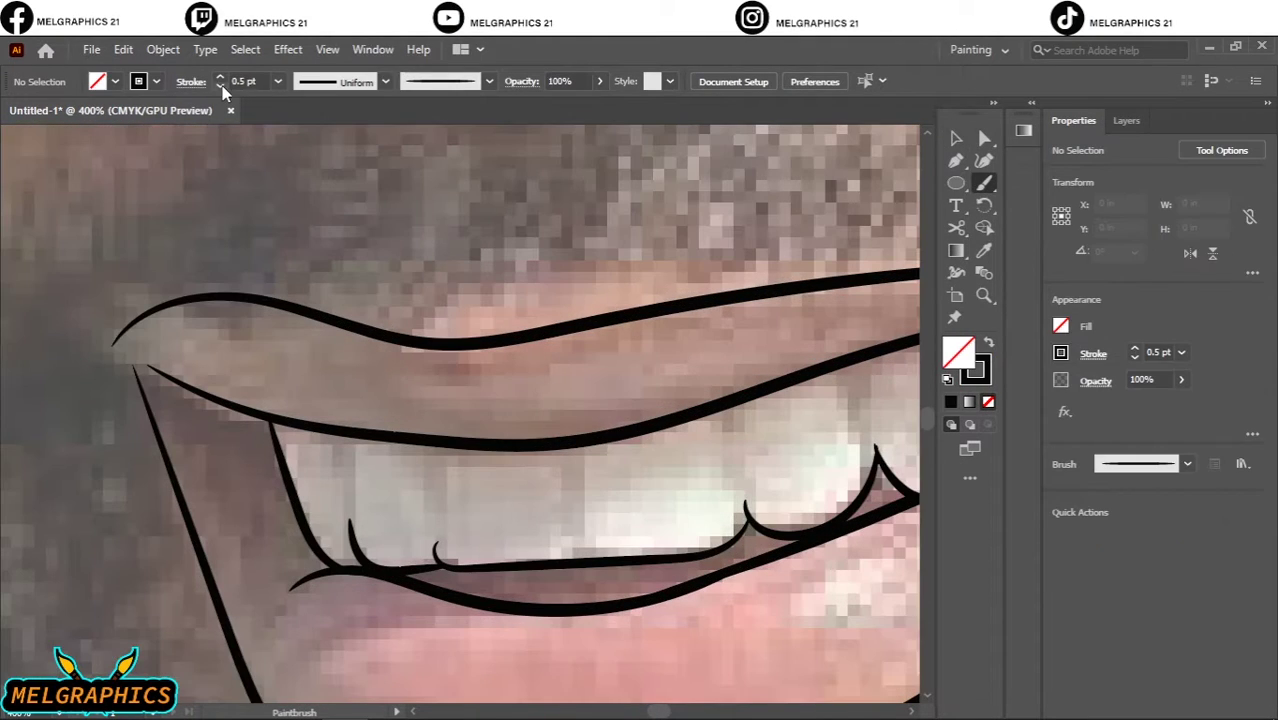
pyautogui.hscroll(3, 650, 400)
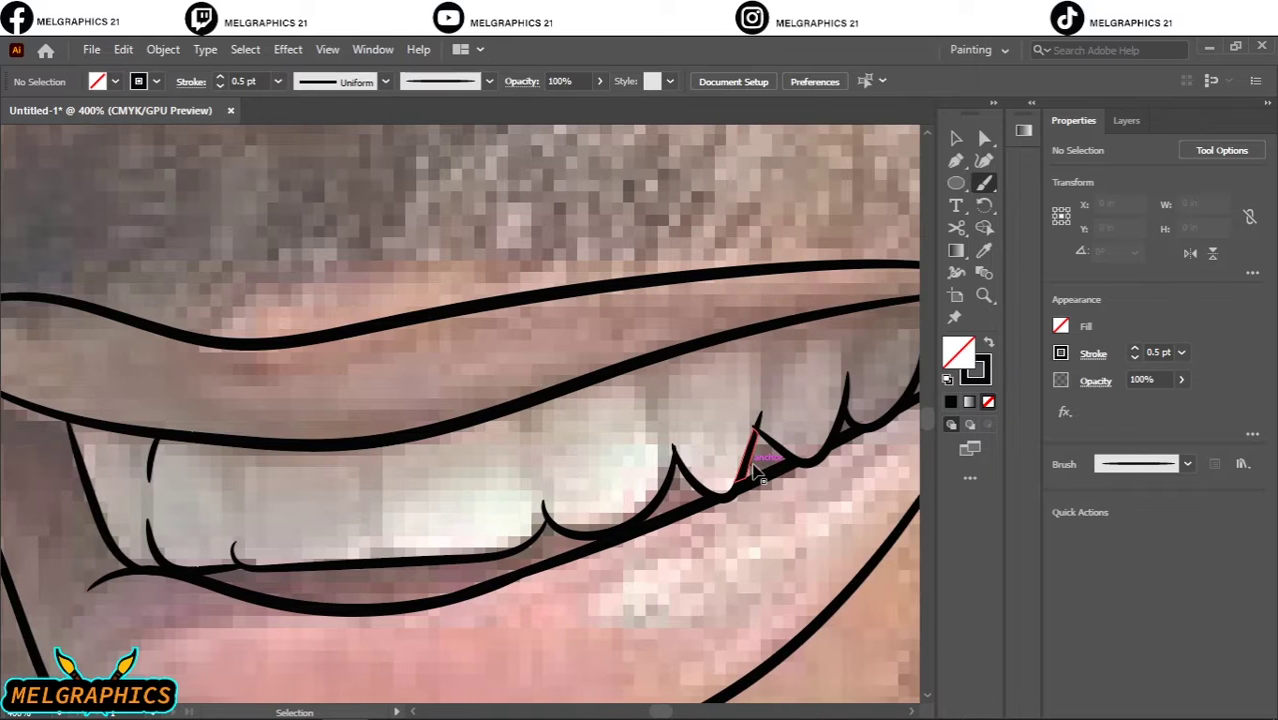
pyautogui.hscroll(3, 447, 434)
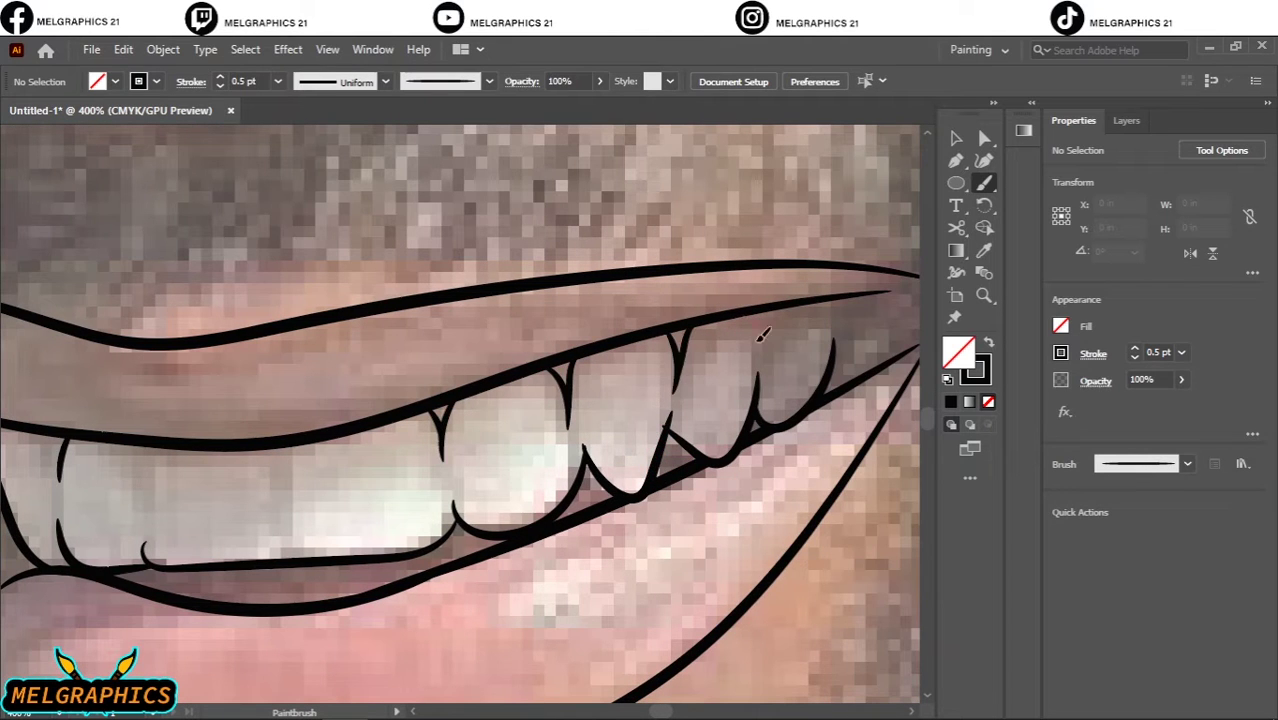
pyautogui.hotkey('ctrl', '-')
pyautogui.hotkey('ctrl', '-')
pyautogui.press('F7')
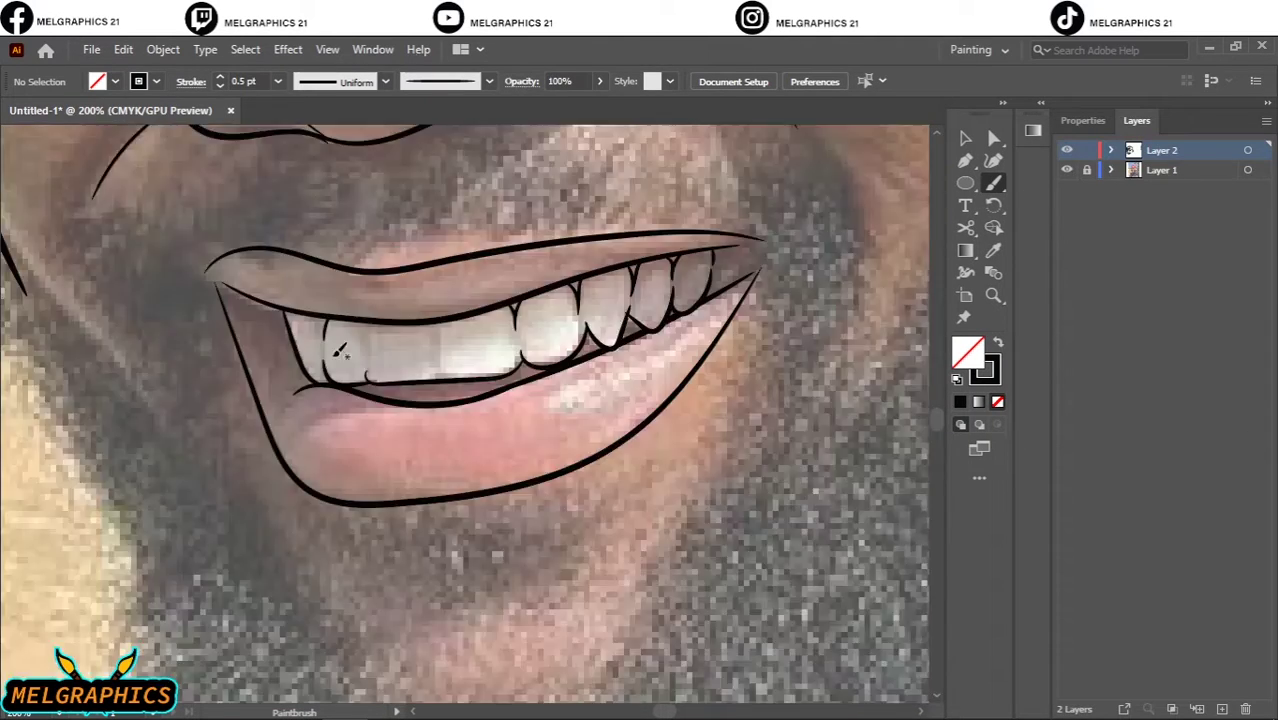
pyautogui.scroll(3, 340, 352)
pyautogui.hotkey('ctrl', 'z')
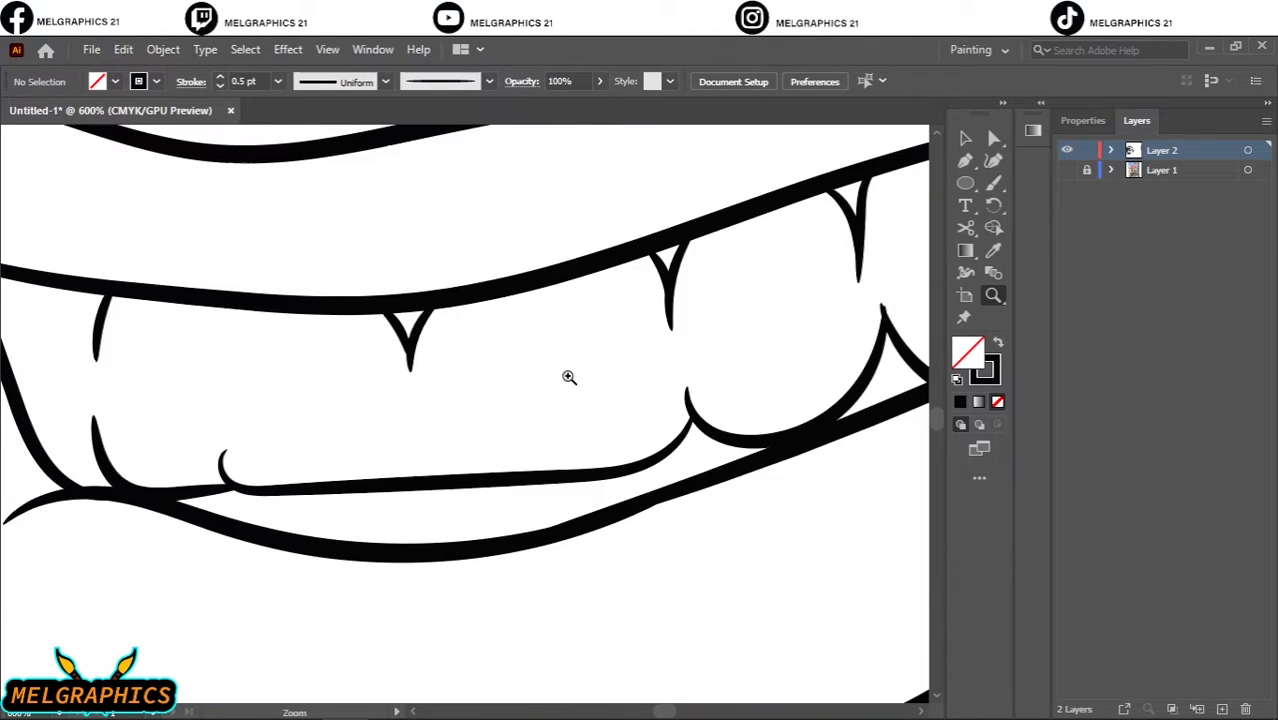
# Fill the right and left mouth corners and a gap beside the teeth solid black.
pyautogui.scroll(-4, 428, 457)
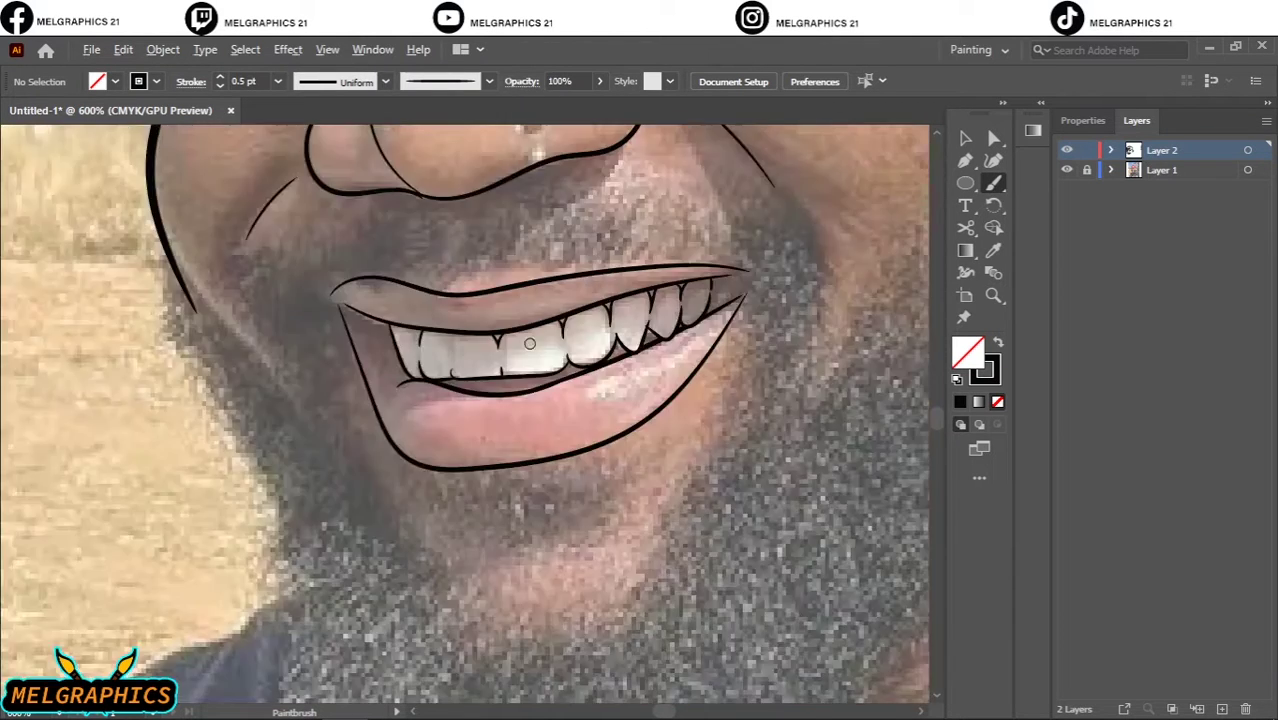
pyautogui.click(1066, 170)
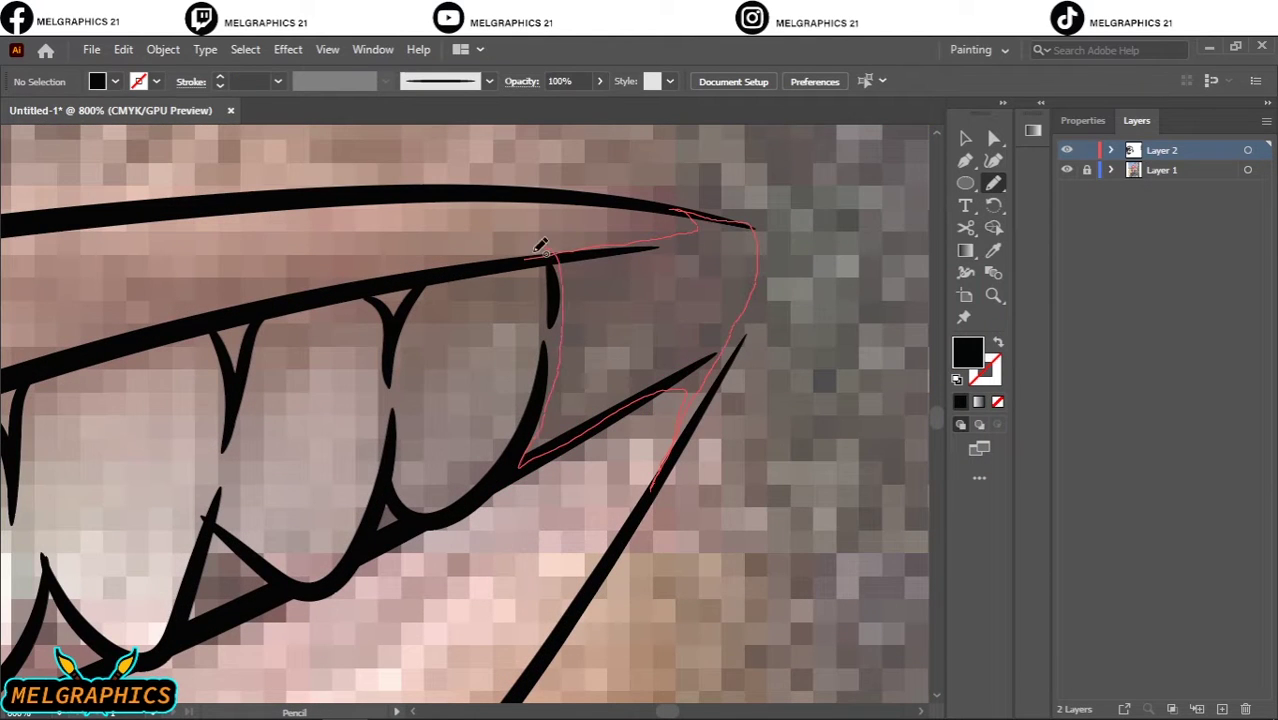
pyautogui.moveTo(690, 385); pyautogui.dragTo(555, 260)
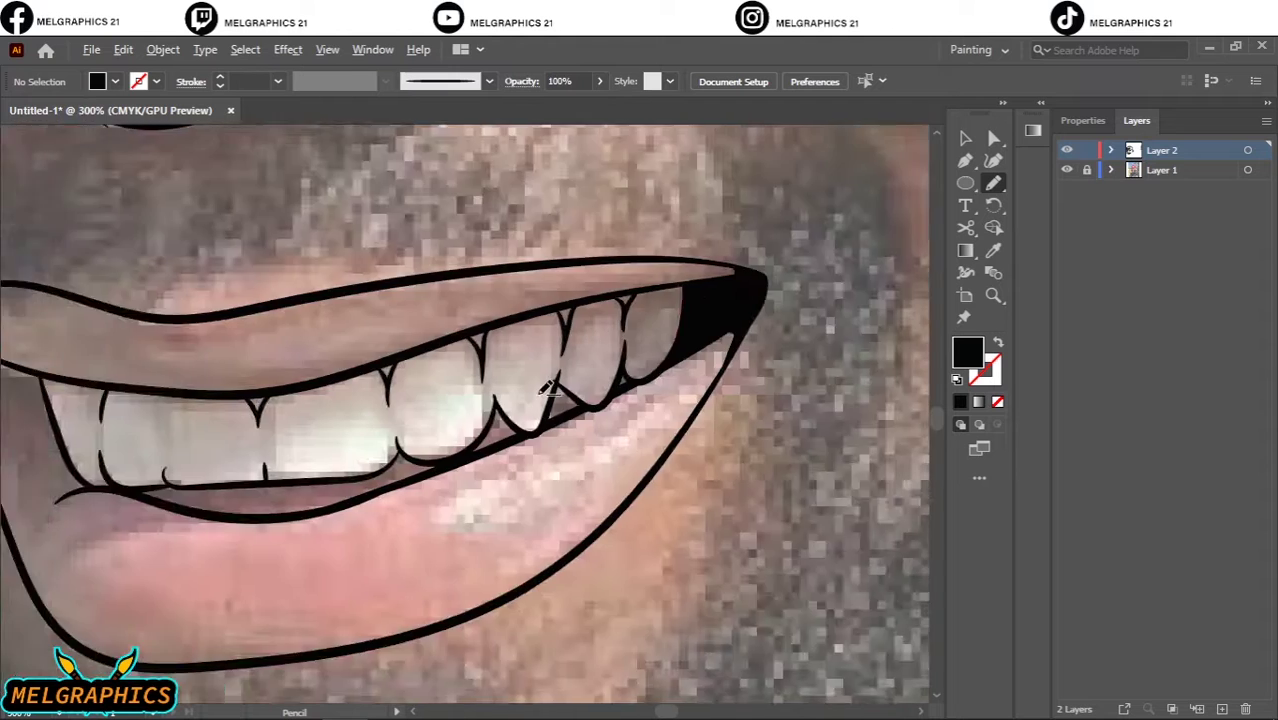
pyautogui.moveTo(746, 338); pyautogui.dragTo(777, 343)
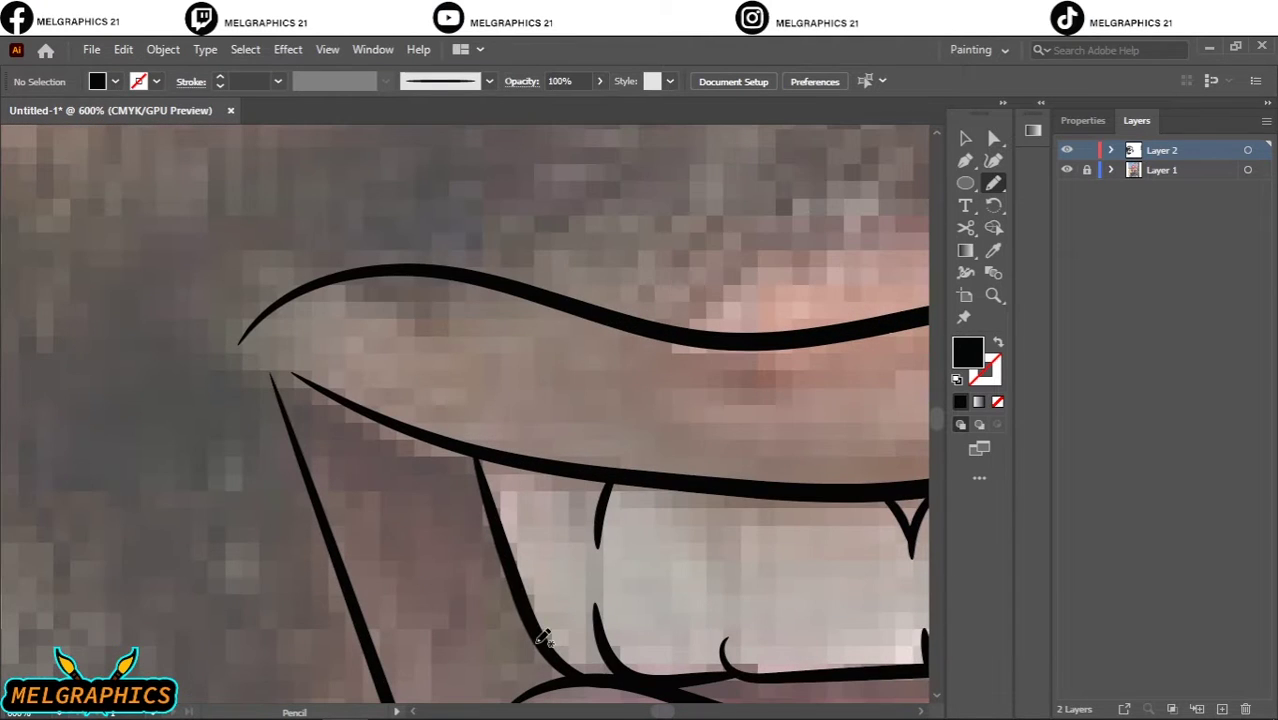
pyautogui.moveTo(543, 638); pyautogui.dragTo(248, 340)
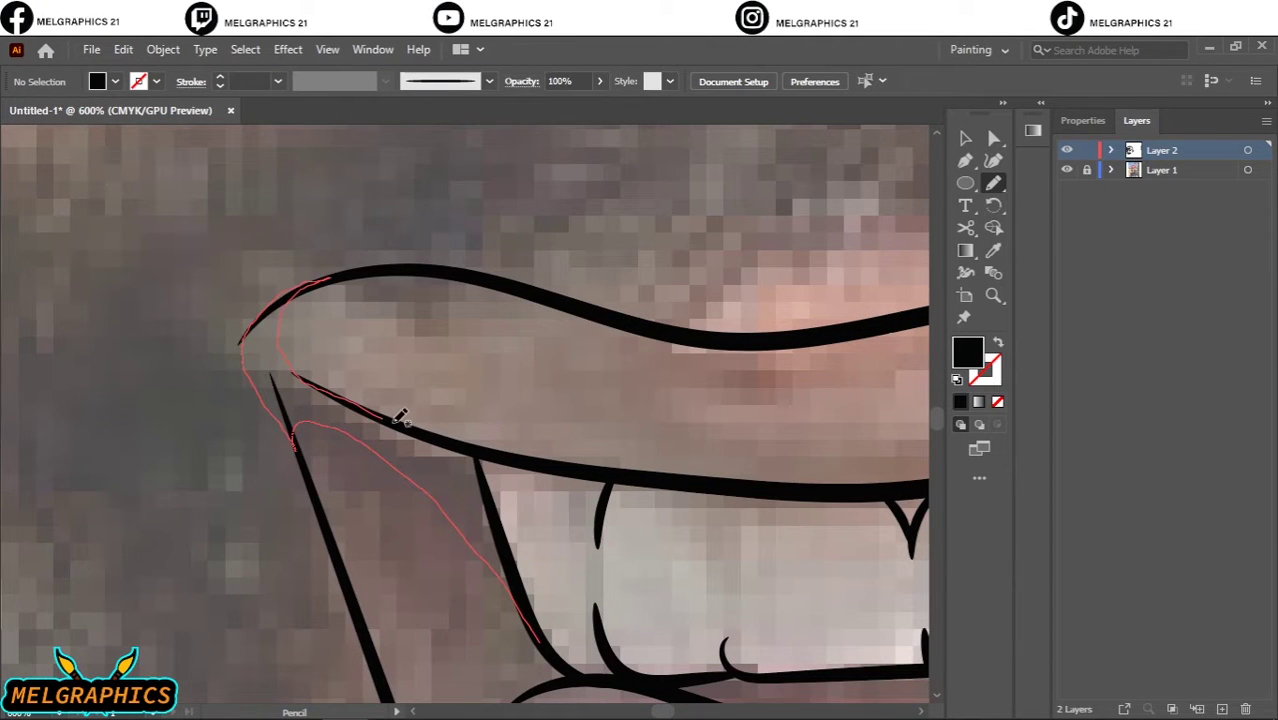
pyautogui.moveTo(400, 416); pyautogui.dragTo(485, 462)
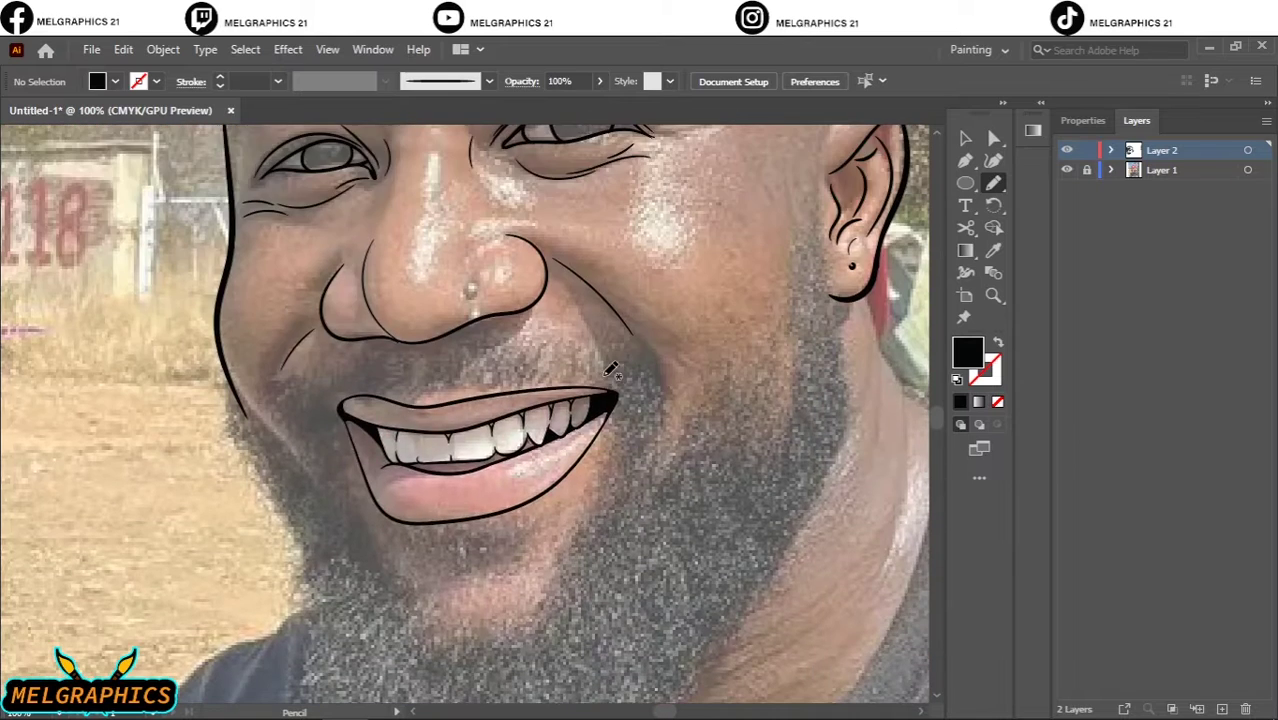
# Add a black mark between lower teeth and thicken the lower teeth edge with a filled shape.
pyautogui.click(1066, 150)
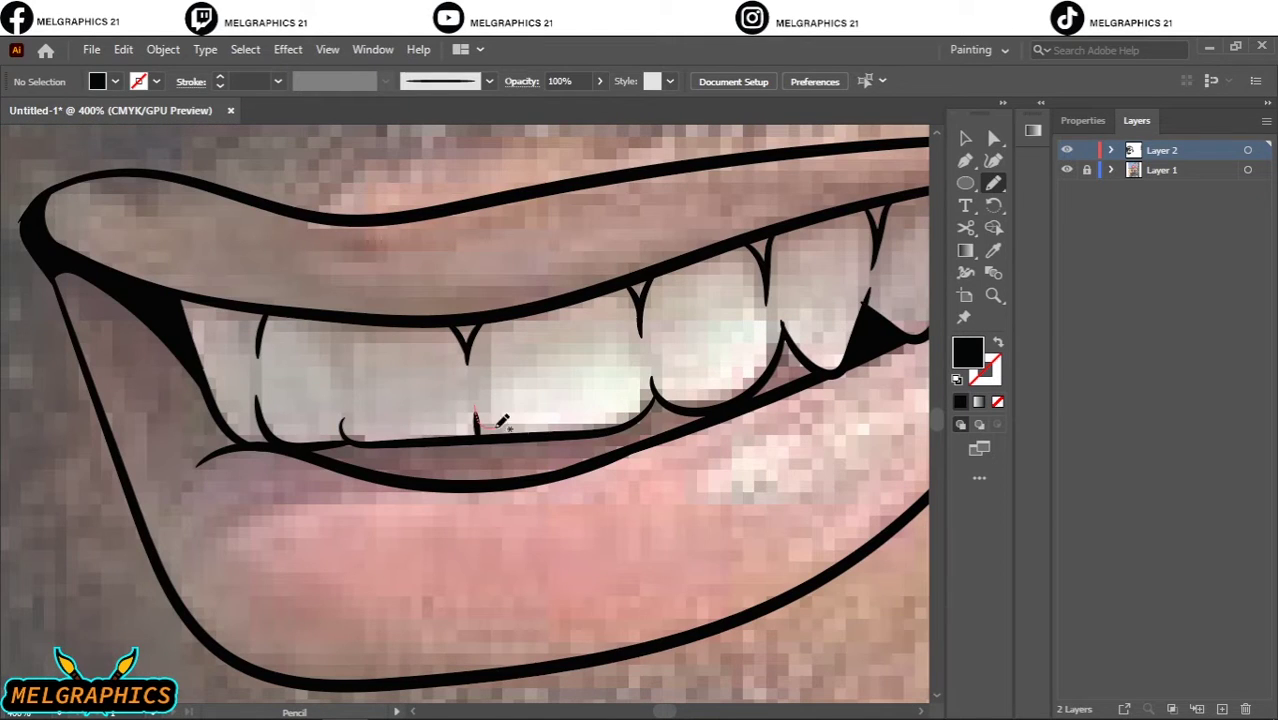
pyautogui.moveTo(477, 418); pyautogui.dragTo(477, 419)
pyautogui.keyDown('alt'); pyautogui.scroll(3, 477, 419); pyautogui.keyUp('alt')
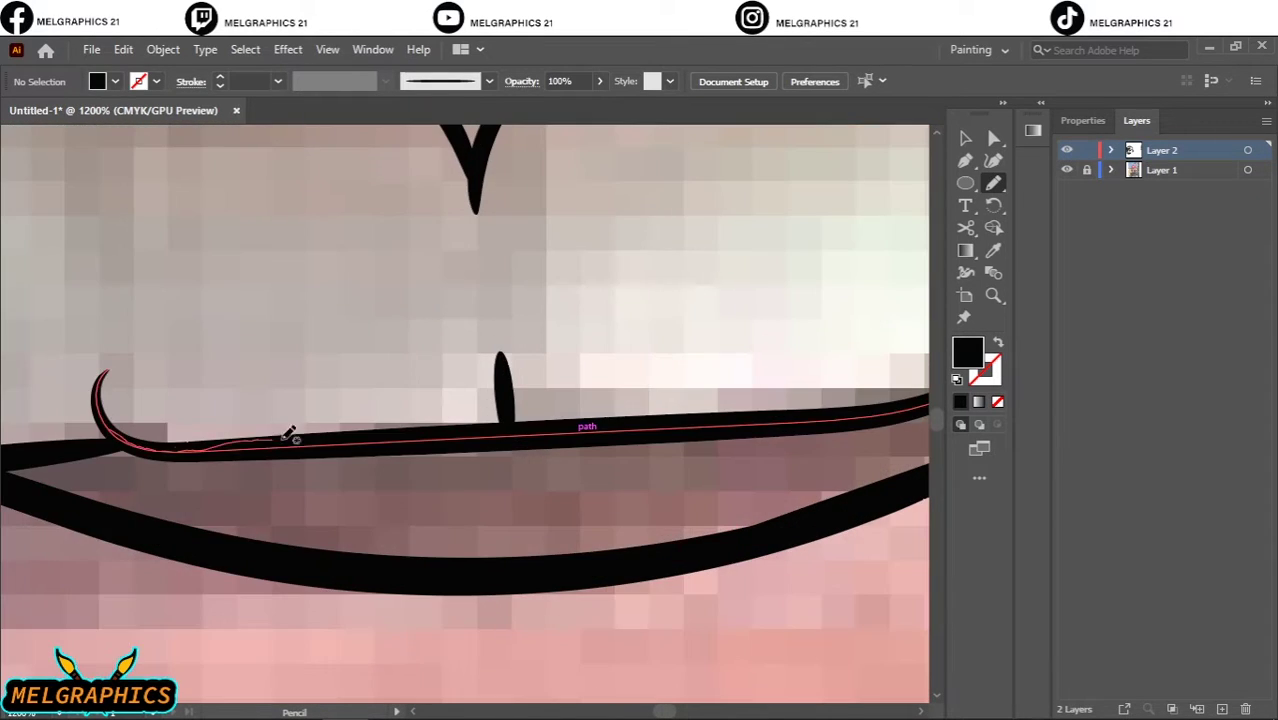
pyautogui.moveTo(287, 437)
pyautogui.mouseDown()
pyautogui.moveTo(505, 425)
pyautogui.moveTo(541, 395)
pyautogui.moveTo(545, 418)
pyautogui.moveTo(610, 418)
pyautogui.mouseUp()
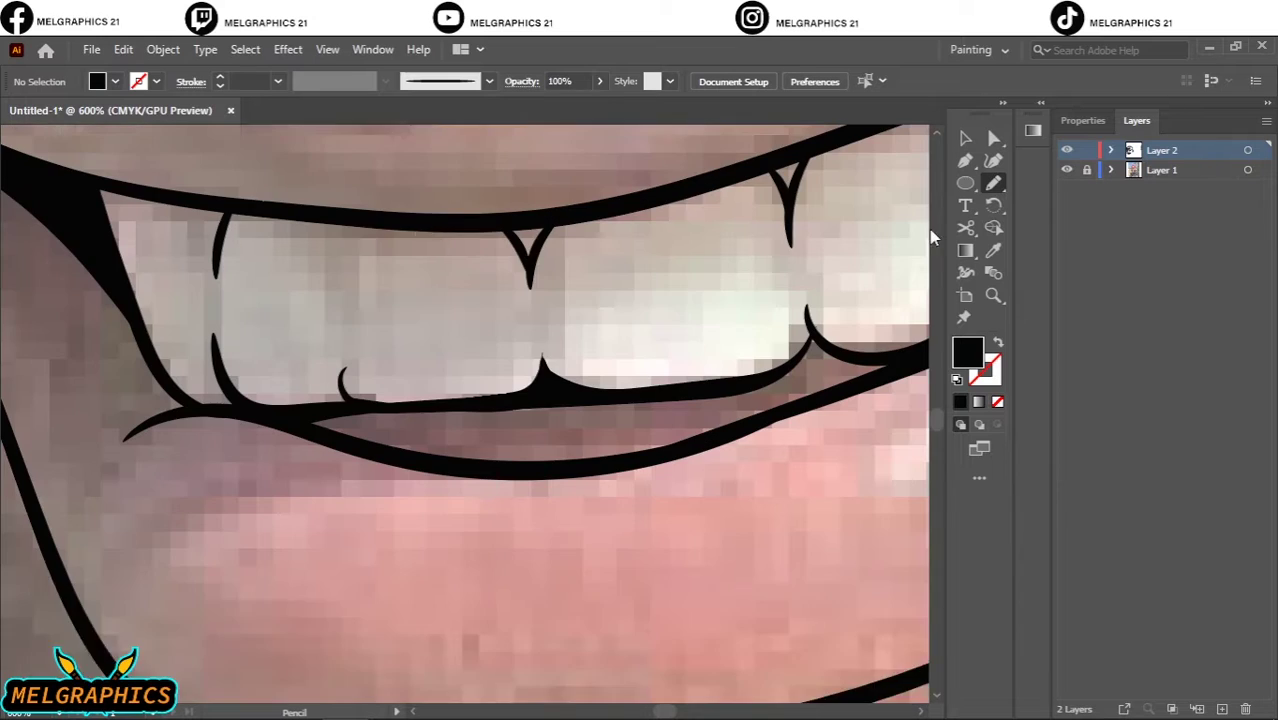
pyautogui.scroll(2, 930, 237)
pyautogui.press('v')
pyautogui.hotkey('shift', 'x')
pyautogui.press('b')
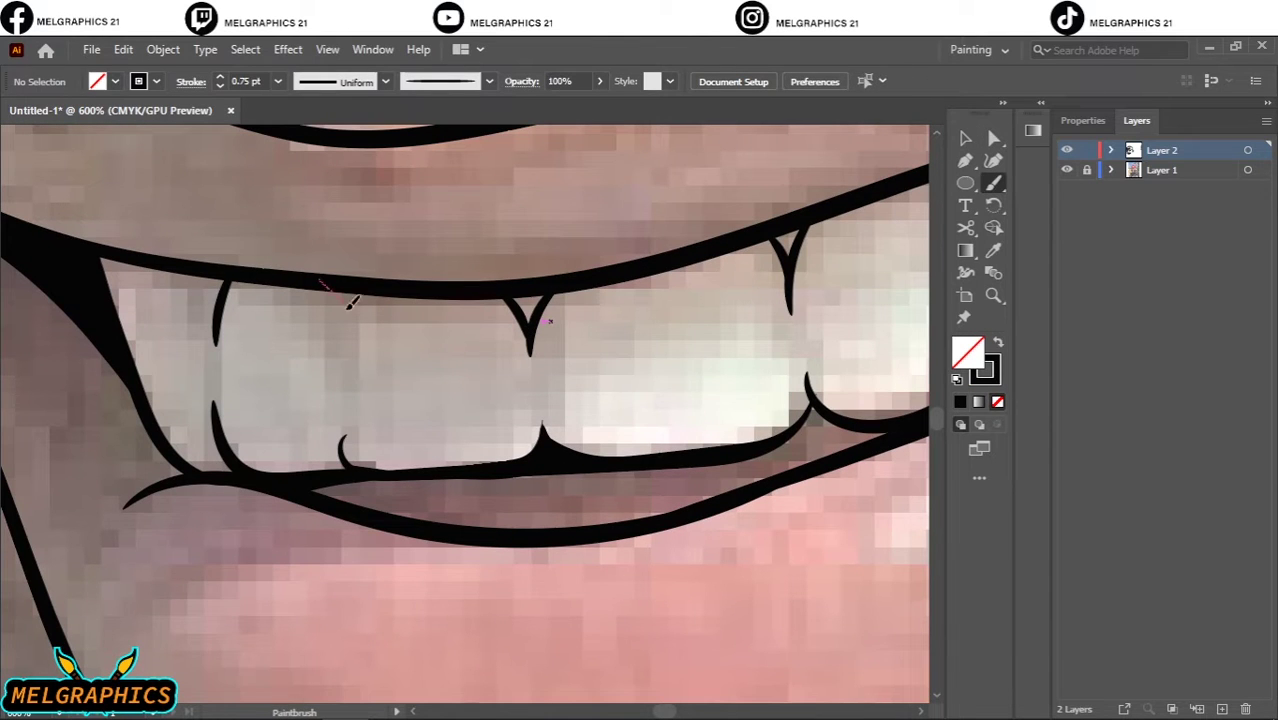
# Fill the irises of both eyes with solid black pencil shapes.
pyautogui.hotkey('ctrl', '1')
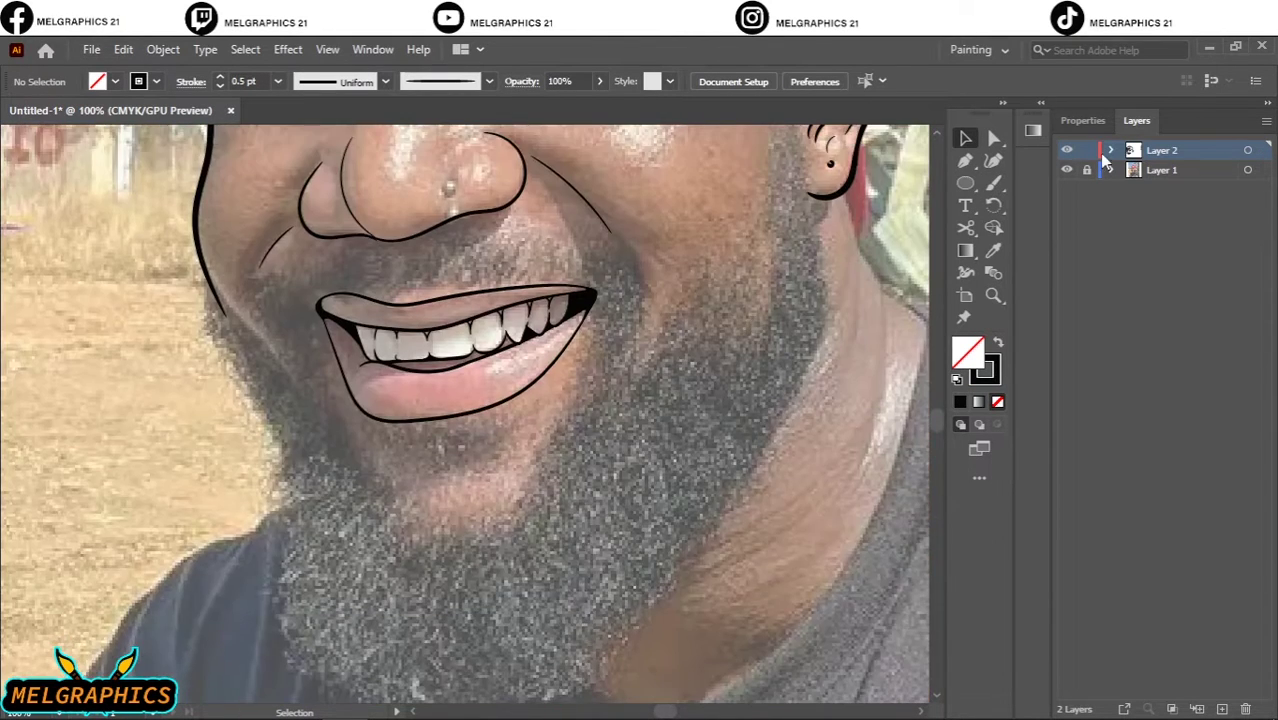
pyautogui.click(1066, 170)
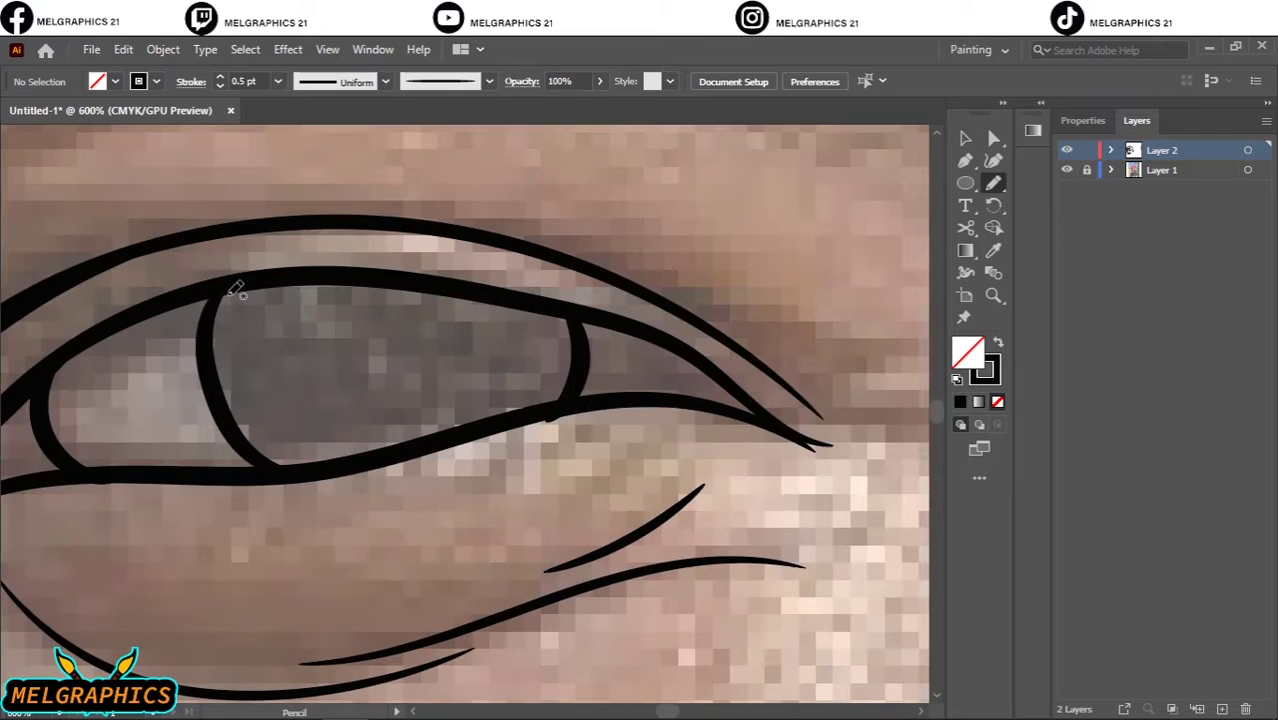
pyautogui.moveTo(230, 288)
pyautogui.mouseDown()
pyautogui.moveTo(482, 423)
pyautogui.moveTo(572, 300)
pyautogui.mouseUp()
pyautogui.click(333, 461)
pyautogui.hotkey('shift', 'x')
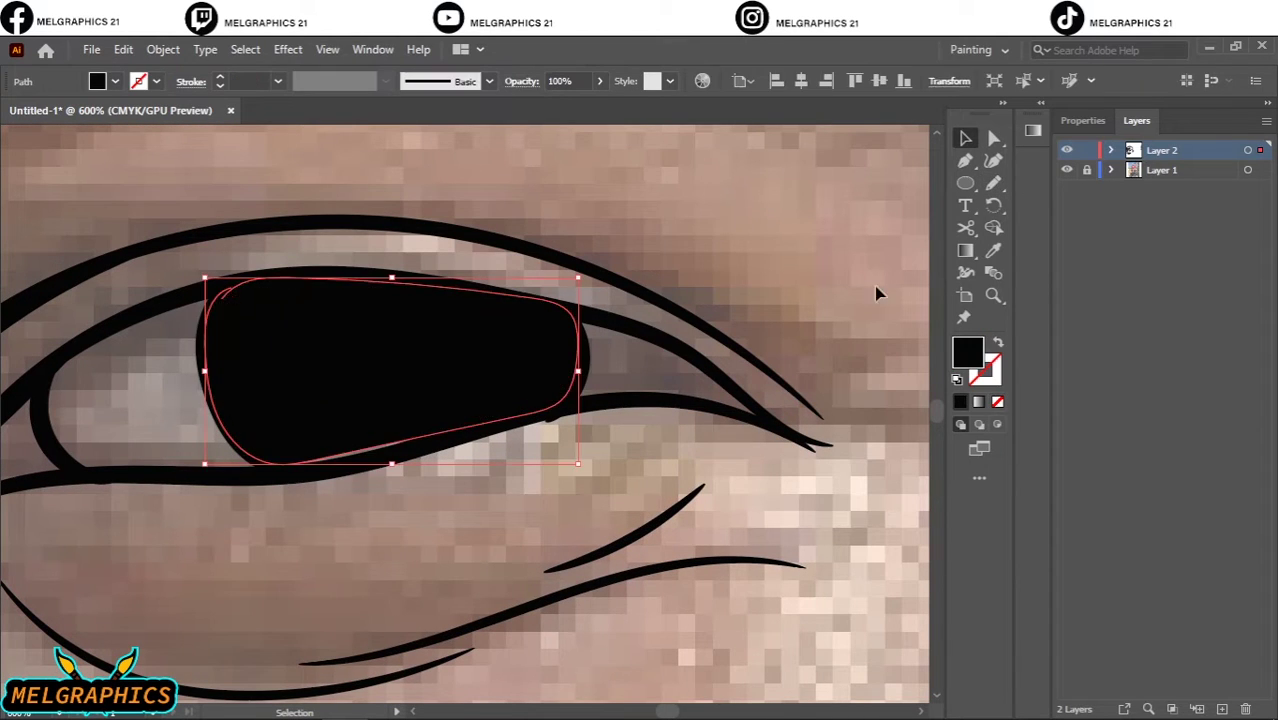
pyautogui.press('n')
pyautogui.moveTo(295, 403); pyautogui.dragTo(337, 463)
pyautogui.moveTo(828, 440); pyautogui.dragTo(835, 447)
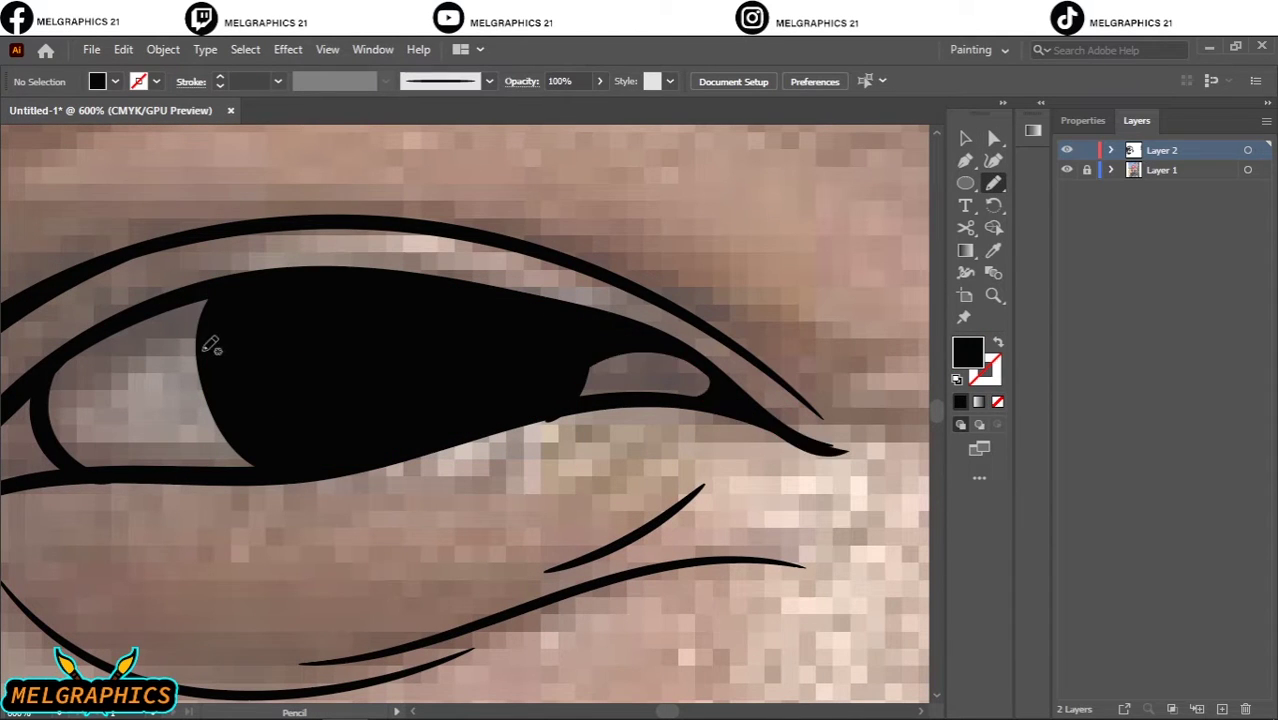
pyautogui.hscroll(-3, 370, 400)
pyautogui.moveTo(371, 345); pyautogui.dragTo(335, 400)
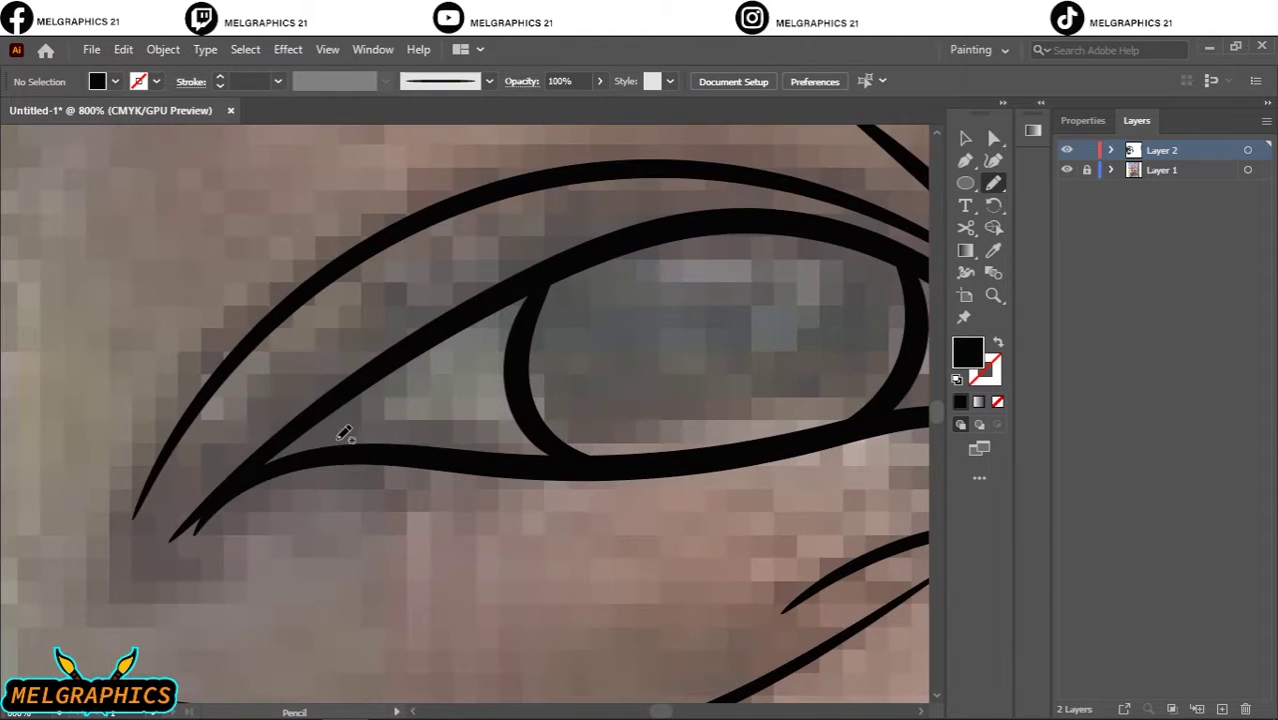
pyautogui.moveTo(542, 329); pyautogui.dragTo(764, 449)
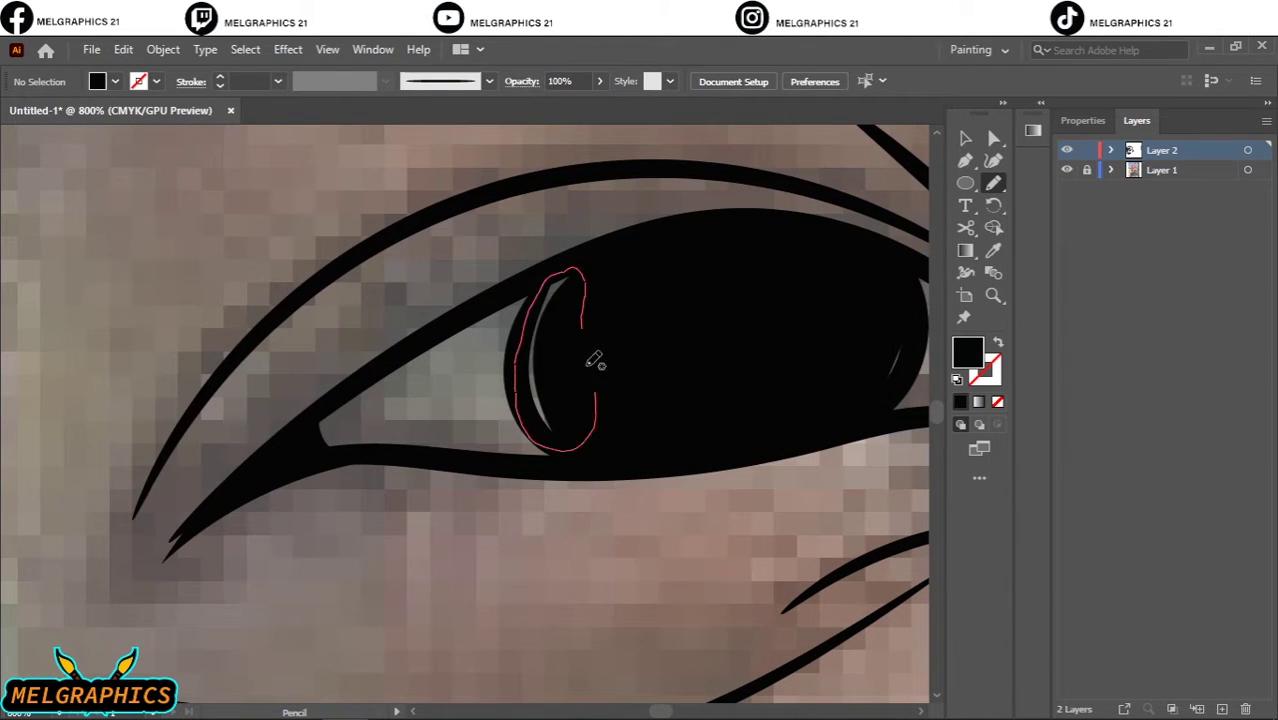
# Build up the black sideburn with jagged pencil-drawn strips.
pyautogui.press('v')
pyautogui.hscroll(2, 730, 490)
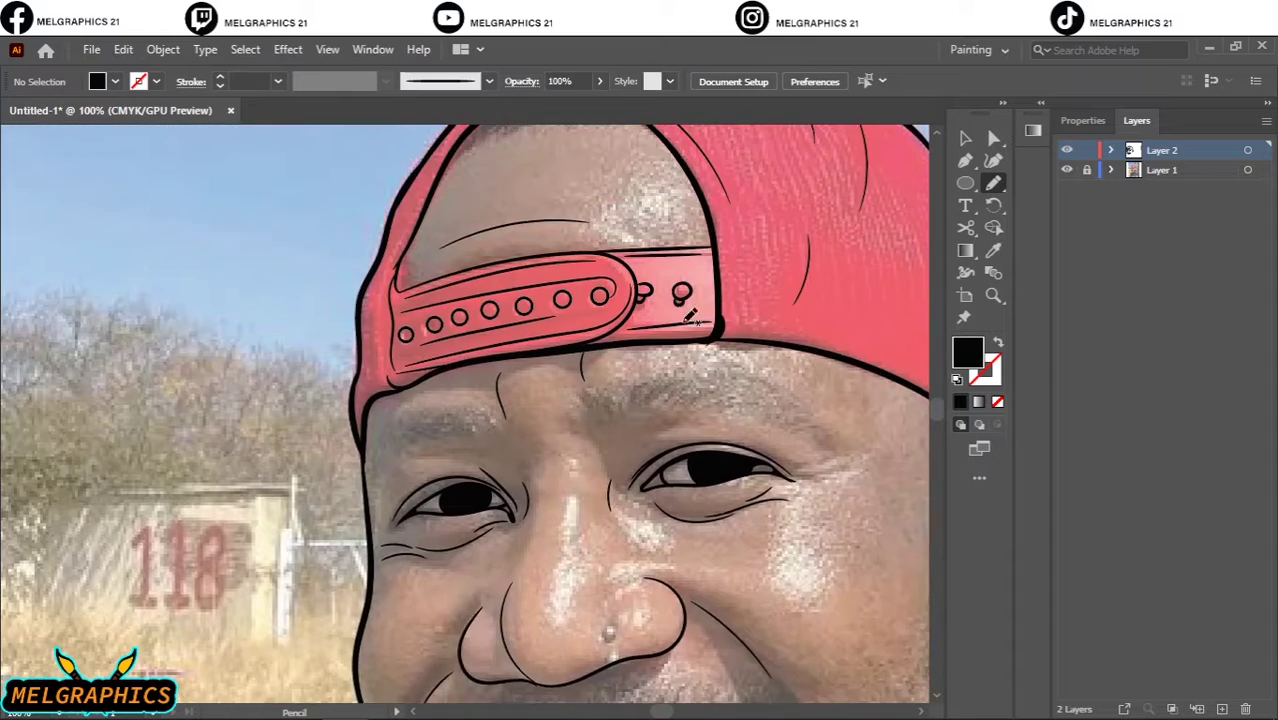
pyautogui.scroll(3, 681, 432)
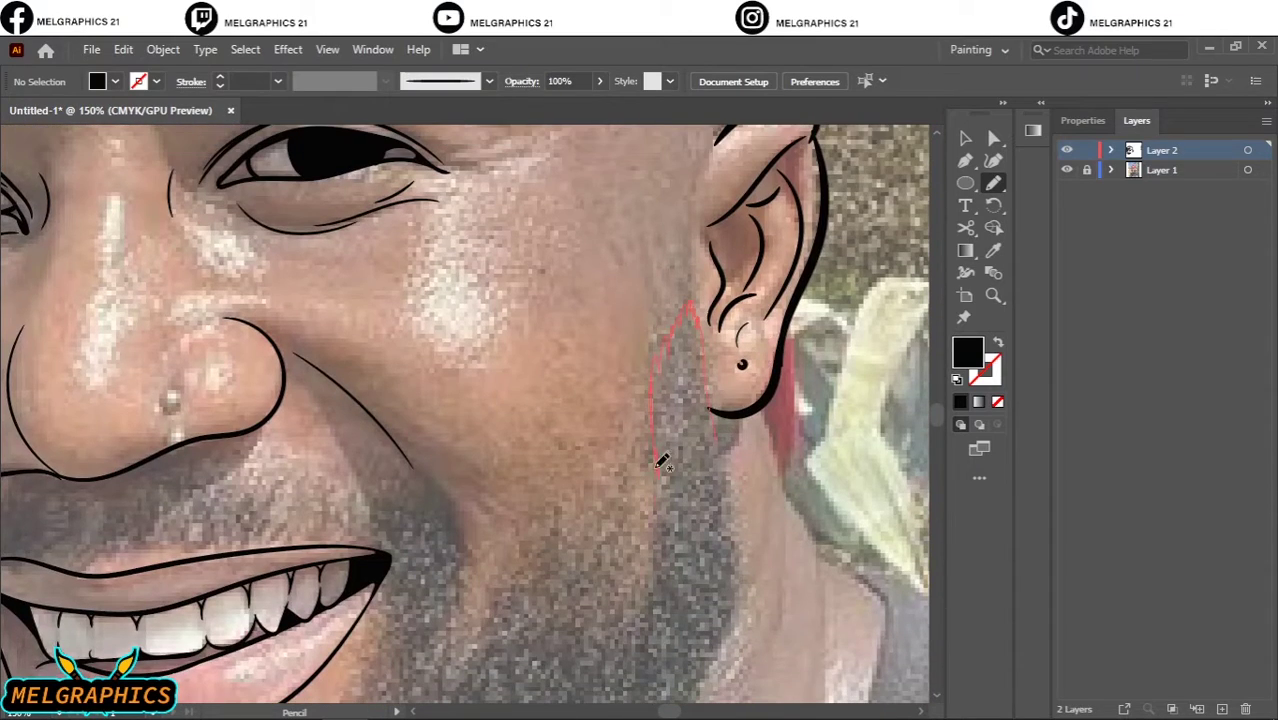
pyautogui.moveTo(724, 455); pyautogui.dragTo(700, 315)
pyautogui.scroll(-2, 700, 315)
pyautogui.scroll(-2, 680, 192)
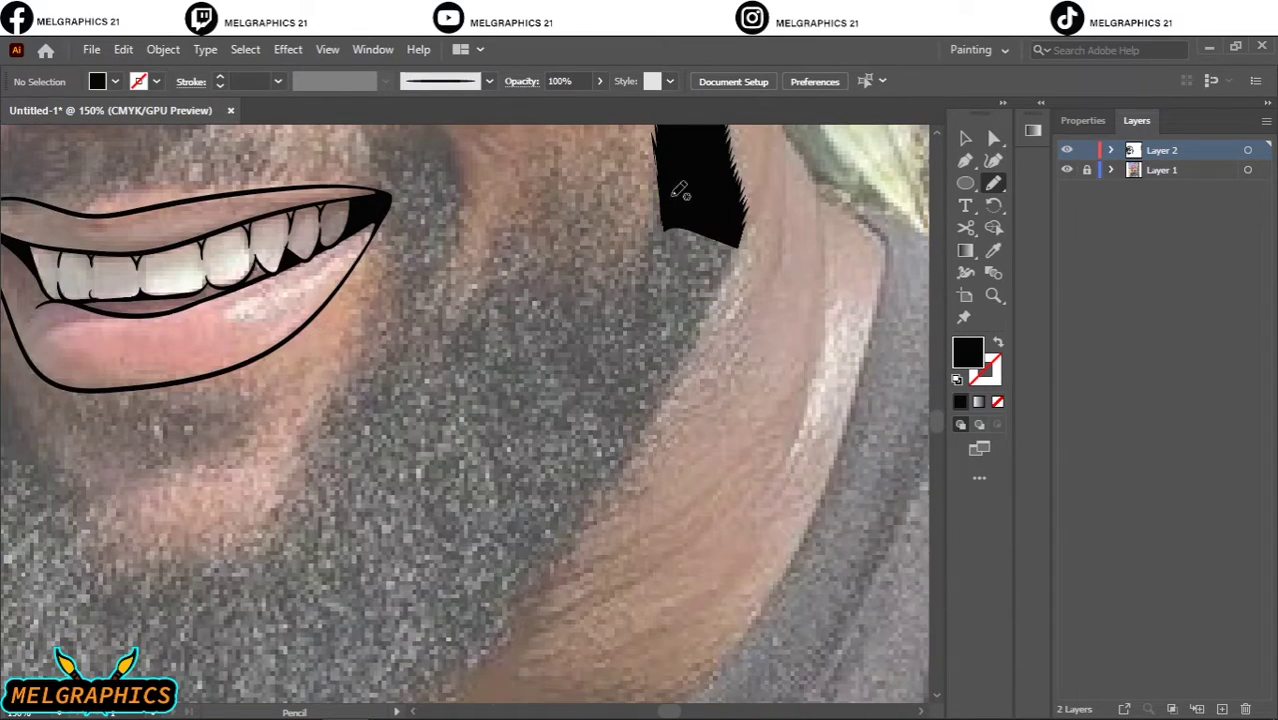
pyautogui.moveTo(746, 243); pyautogui.dragTo(742, 268)
pyautogui.moveTo(722, 292)
pyautogui.mouseDown()
pyautogui.moveTo(712, 328)
pyautogui.moveTo(746, 258)
pyautogui.mouseUp()
# Add black beard sections below the sideburn, along the jaw and beneath the chin.
pyautogui.scroll(-3, 752, 247)
pyautogui.hscroll(-2, 700, 230)
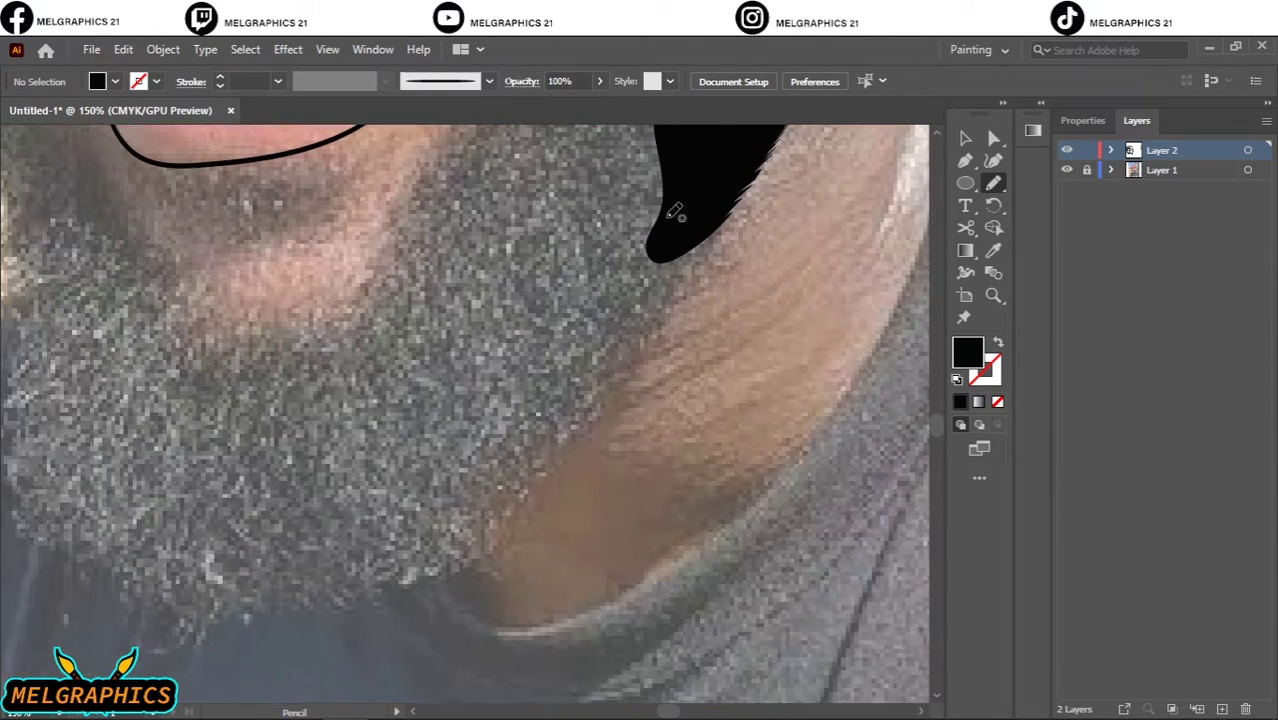
pyautogui.moveTo(692, 278); pyautogui.dragTo(694, 272)
pyautogui.hscroll(-5, 265, 430)
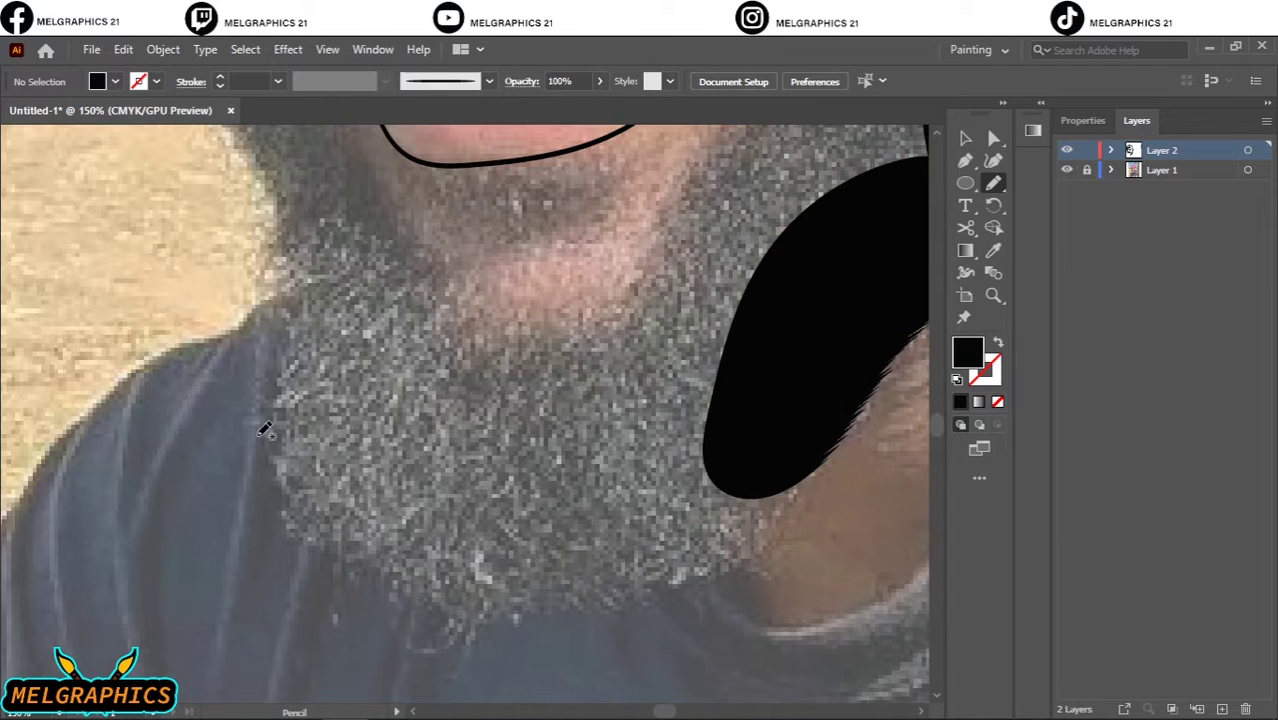
pyautogui.moveTo(385, 585); pyautogui.dragTo(300, 465)
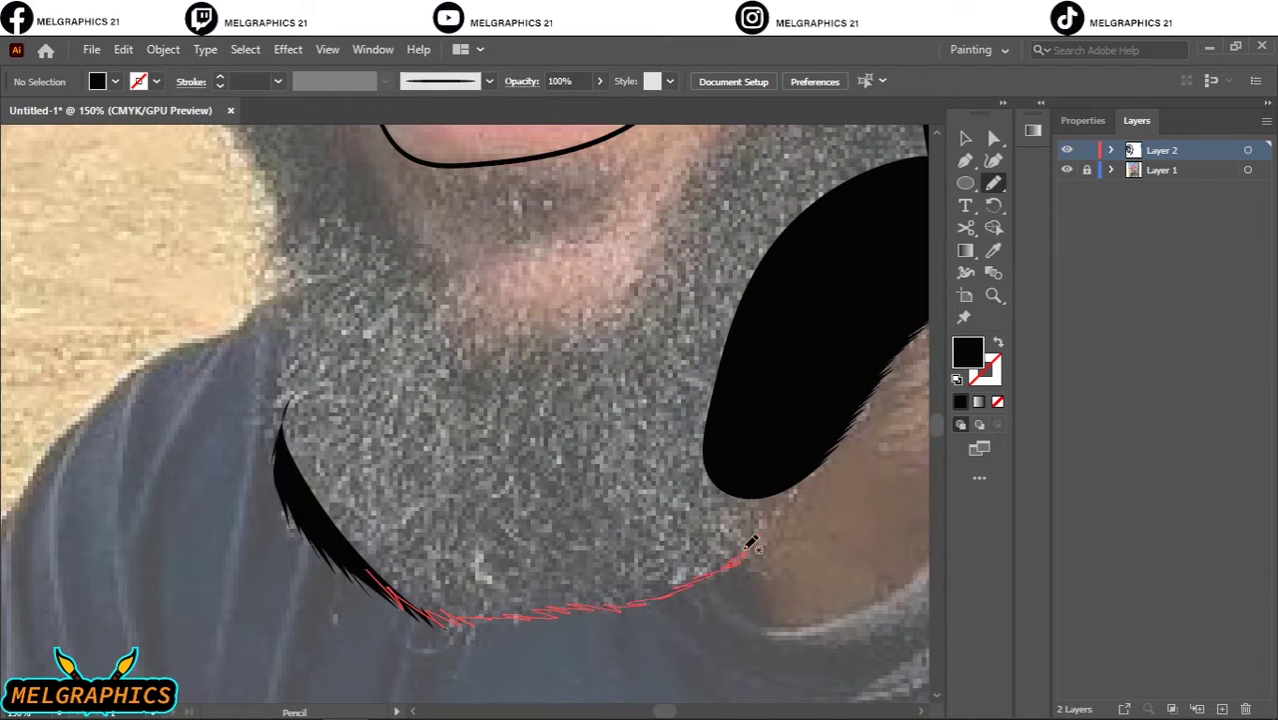
pyautogui.moveTo(752, 543); pyautogui.dragTo(300, 440)
pyautogui.scroll(3, 418, 448)
pyautogui.hscroll(-2, 418, 448)
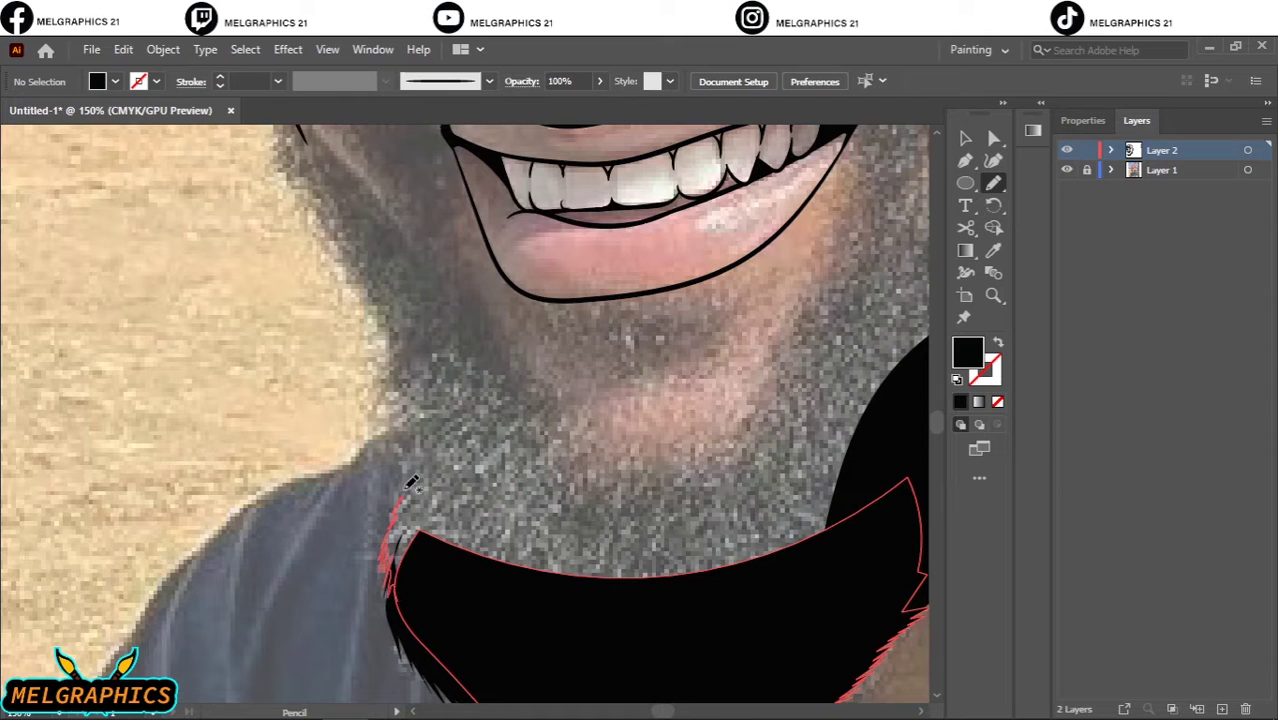
pyautogui.moveTo(531, 421)
pyautogui.mouseDown()
pyautogui.moveTo(565, 485)
pyautogui.moveTo(669, 490)
pyautogui.mouseUp()
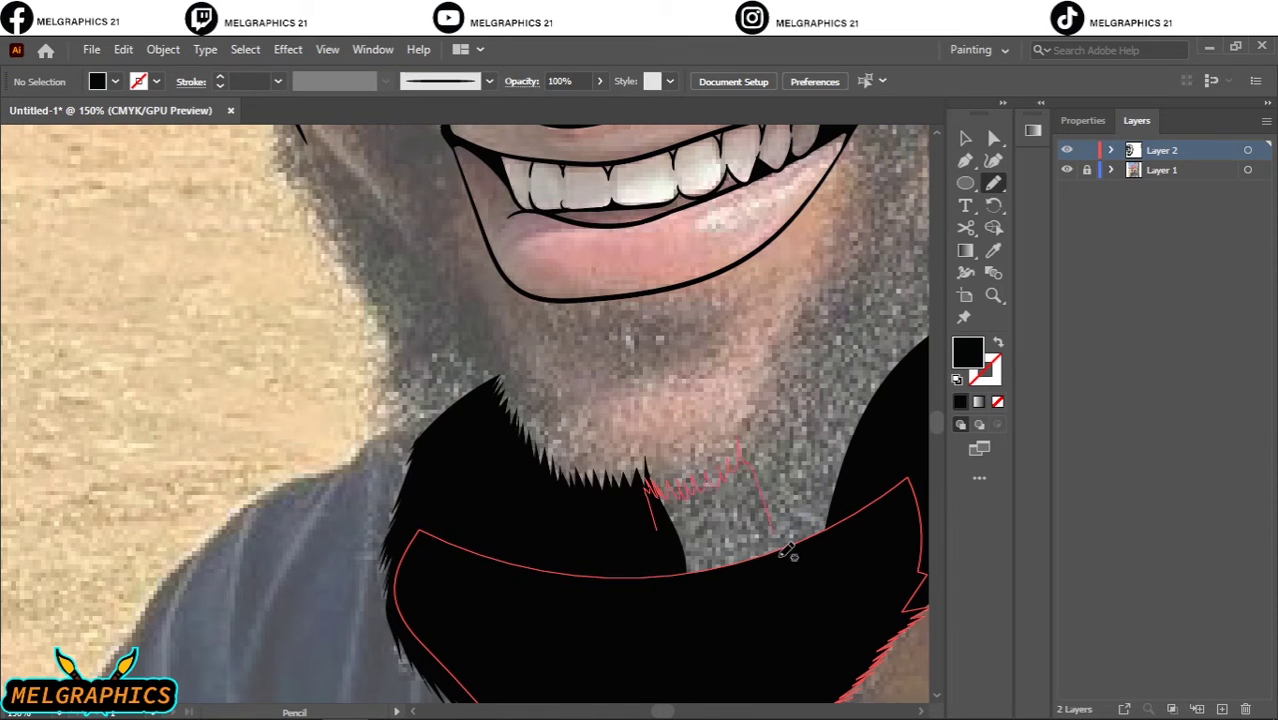
pyautogui.moveTo(787, 553); pyautogui.dragTo(780, 545)
# Extend the spiky beard toward the chin and close the fill under it.
pyautogui.scroll(3, 397, 452)
pyautogui.hscroll(5, 397, 452)
pyautogui.moveTo(527, 618); pyautogui.dragTo(521, 621)
pyautogui.moveTo(521, 621); pyautogui.dragTo(533, 577)
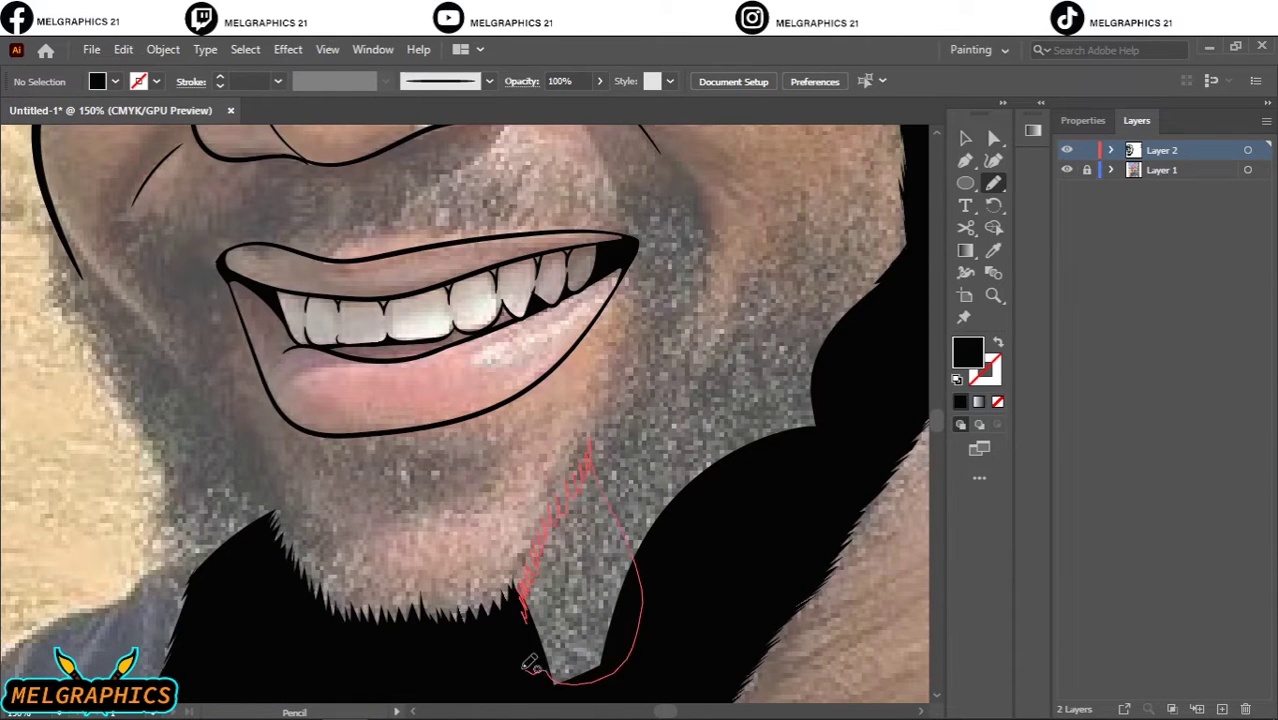
pyautogui.moveTo(531, 668); pyautogui.dragTo(528, 664)
pyautogui.moveTo(512, 617); pyautogui.dragTo(548, 560)
pyautogui.moveTo(585, 458); pyautogui.dragTo(730, 368)
pyautogui.scroll(1, 708, 333)
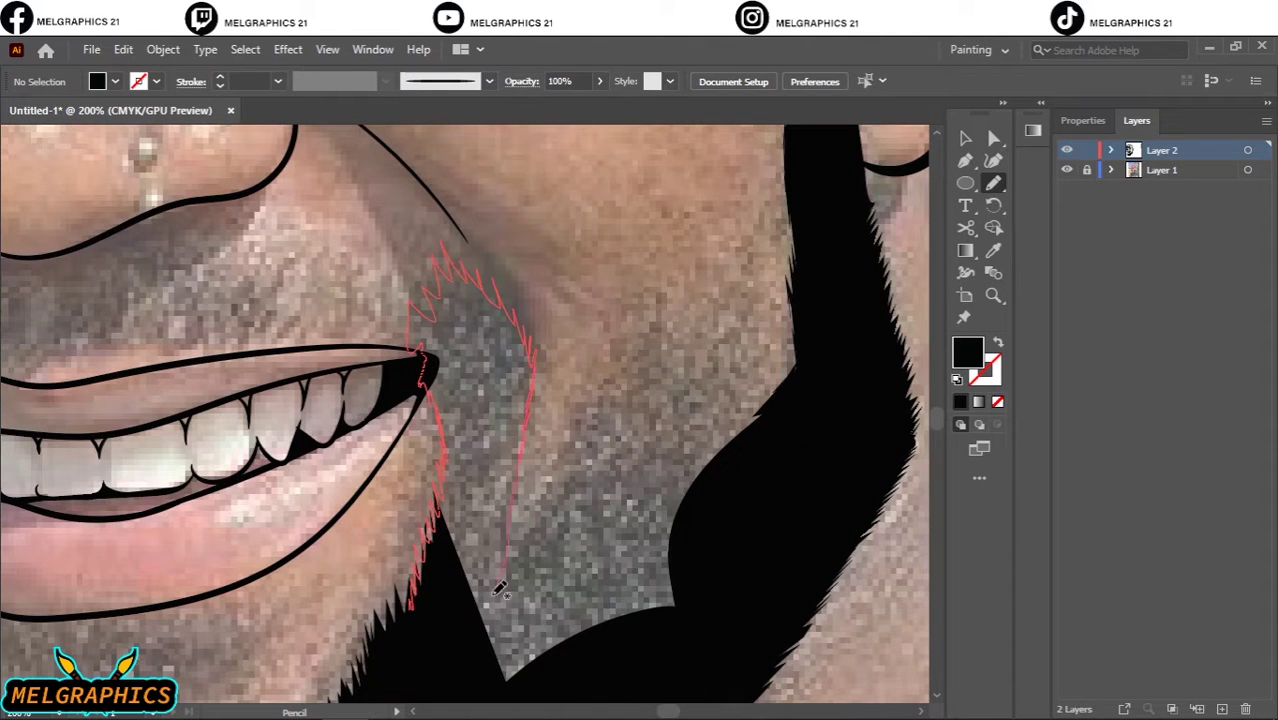
# Add spiky beard fill from the lip corner, along the right edge and below the chin.
pyautogui.moveTo(499, 590); pyautogui.dragTo(497, 600)
pyautogui.moveTo(436, 364); pyautogui.dragTo(418, 348)
pyautogui.moveTo(437, 248); pyautogui.dragTo(470, 290)
pyautogui.moveTo(520, 418); pyautogui.dragTo(528, 480)
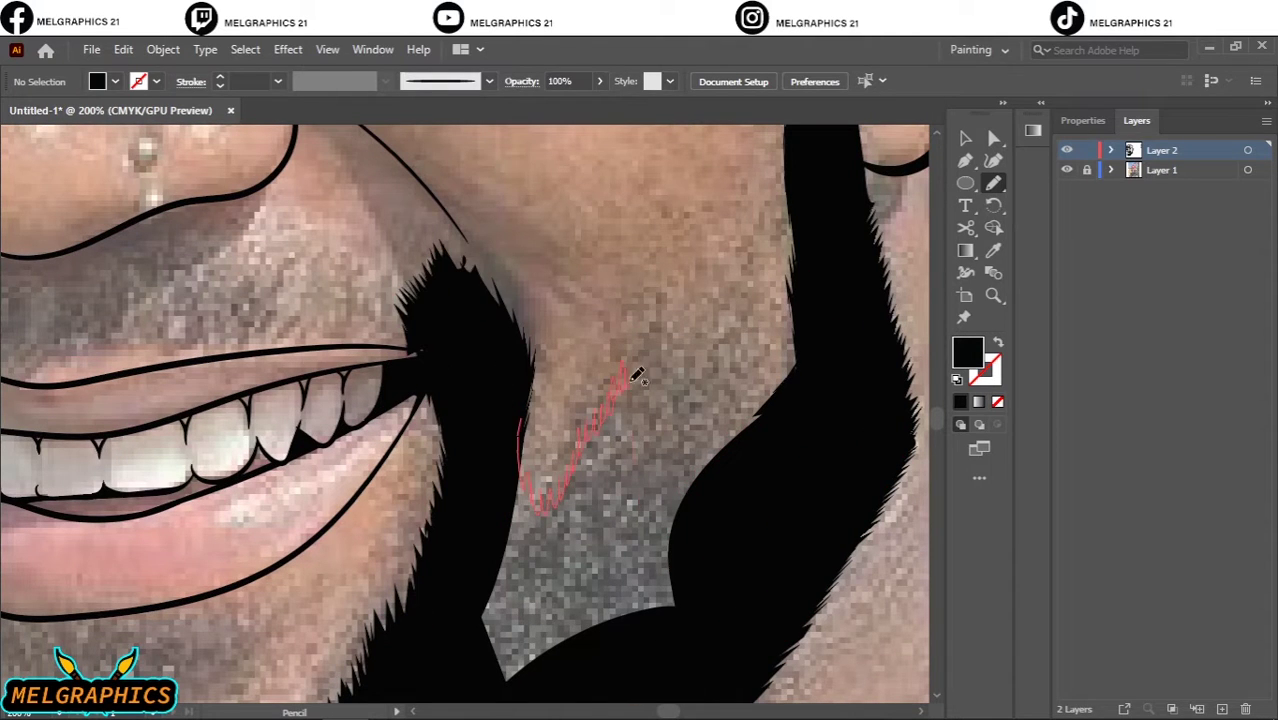
pyautogui.moveTo(637, 375); pyautogui.dragTo(632, 368)
pyautogui.moveTo(622, 398); pyautogui.dragTo(664, 410)
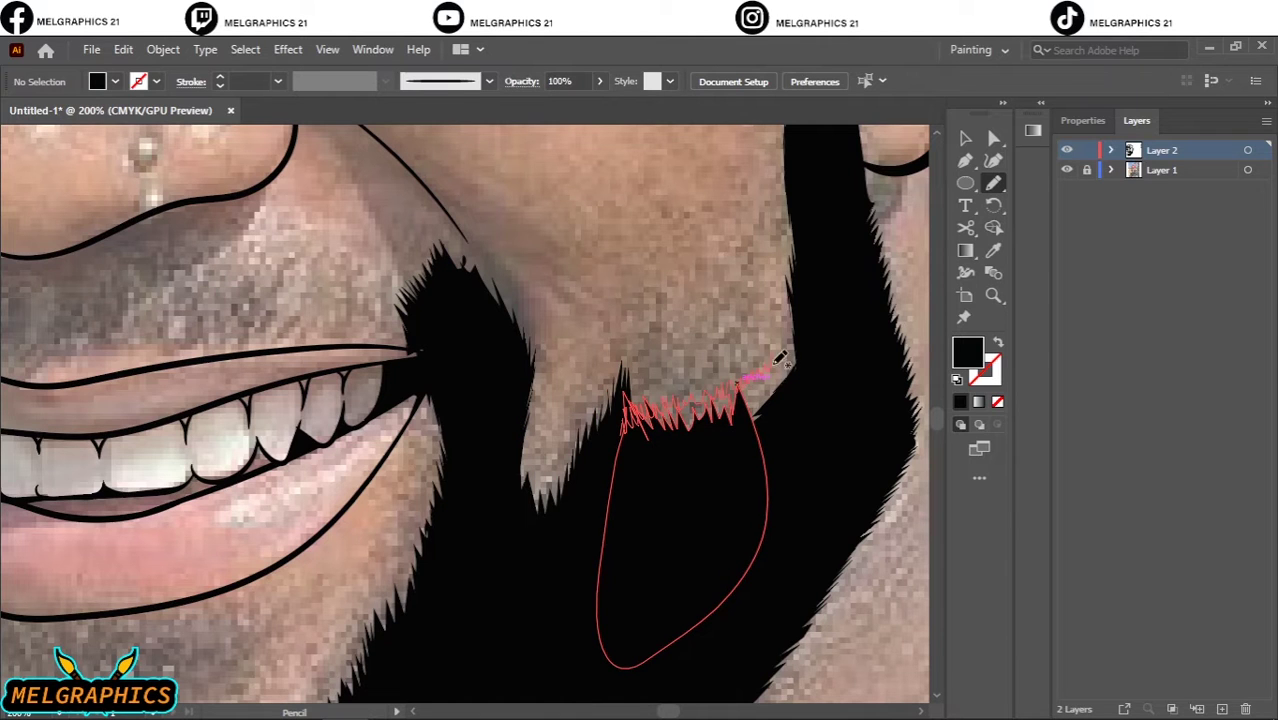
pyautogui.scroll(-3, 685, 420)
pyautogui.scroll(-3, 422, 519)
pyautogui.scroll(5, 437, 494)
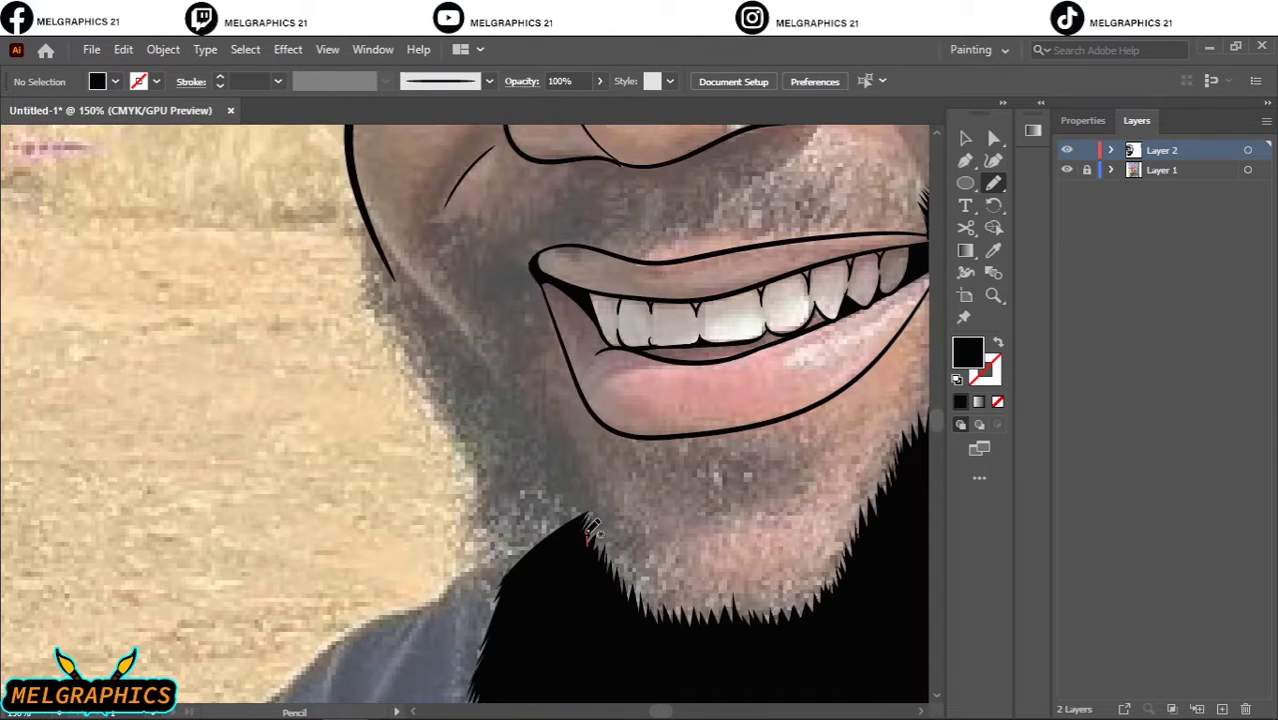
# Extend the spiky black beard along the left jaw and up the cheek.
pyautogui.moveTo(471, 295); pyautogui.dragTo(464, 352)
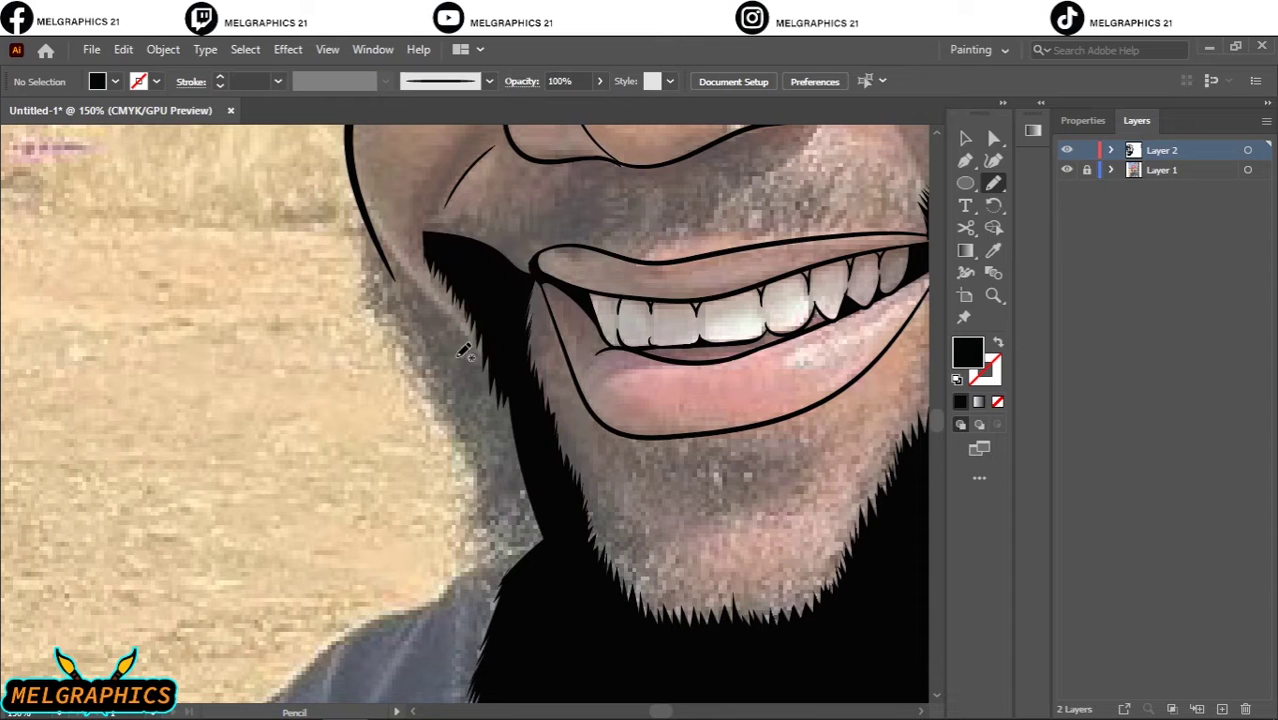
pyautogui.moveTo(562, 497); pyautogui.dragTo(488, 350)
pyautogui.moveTo(365, 262); pyautogui.dragTo(400, 338)
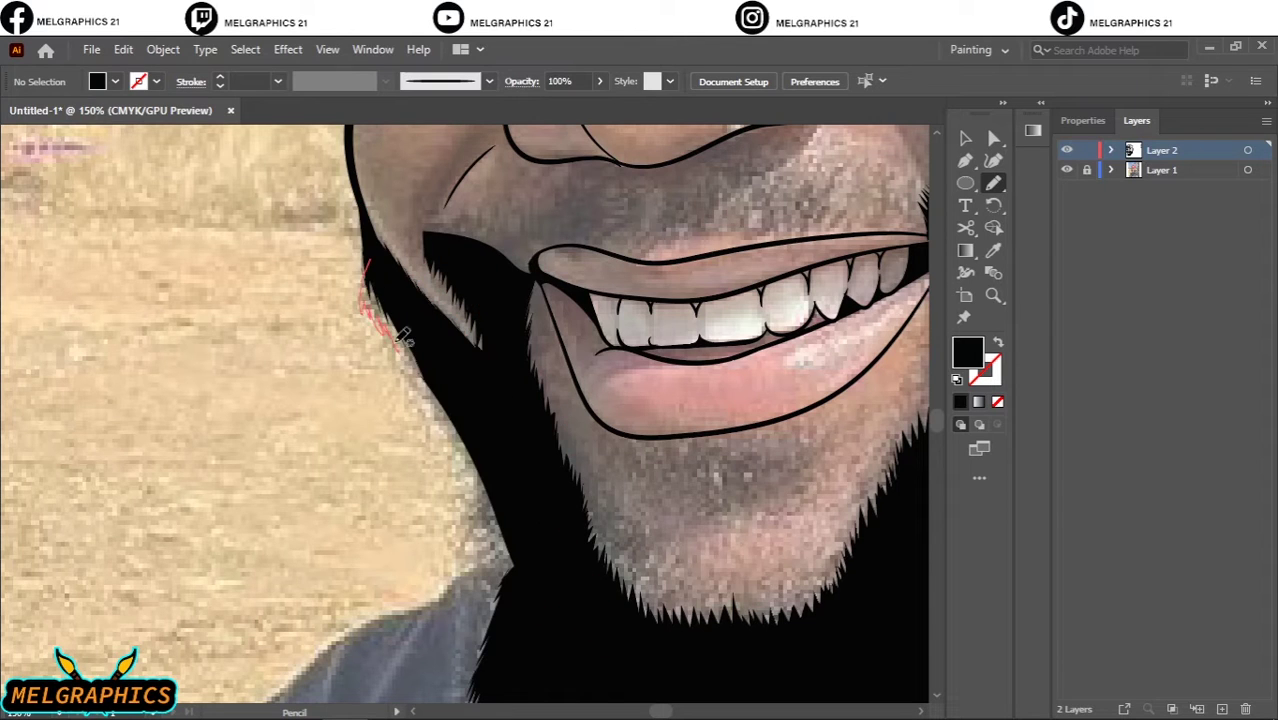
pyautogui.moveTo(533, 478); pyautogui.dragTo(530, 470)
pyautogui.scroll(-2, 383, 215)
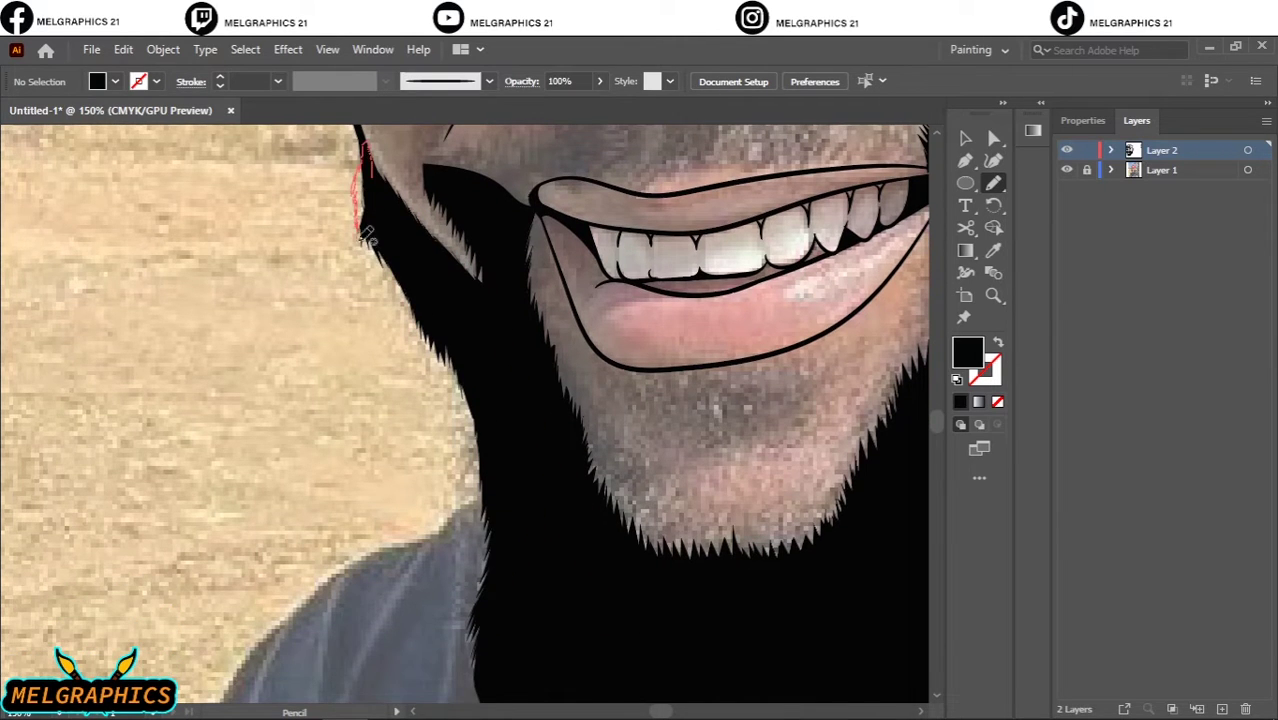
pyautogui.moveTo(368, 236); pyautogui.dragTo(461, 370)
pyautogui.moveTo(470, 420); pyautogui.dragTo(472, 424)
# Save As cassper.ai, accepting the default Illustrator Options.
pyautogui.hotkey('ctrl', '-')
pyautogui.hotkey('ctrl', '-')
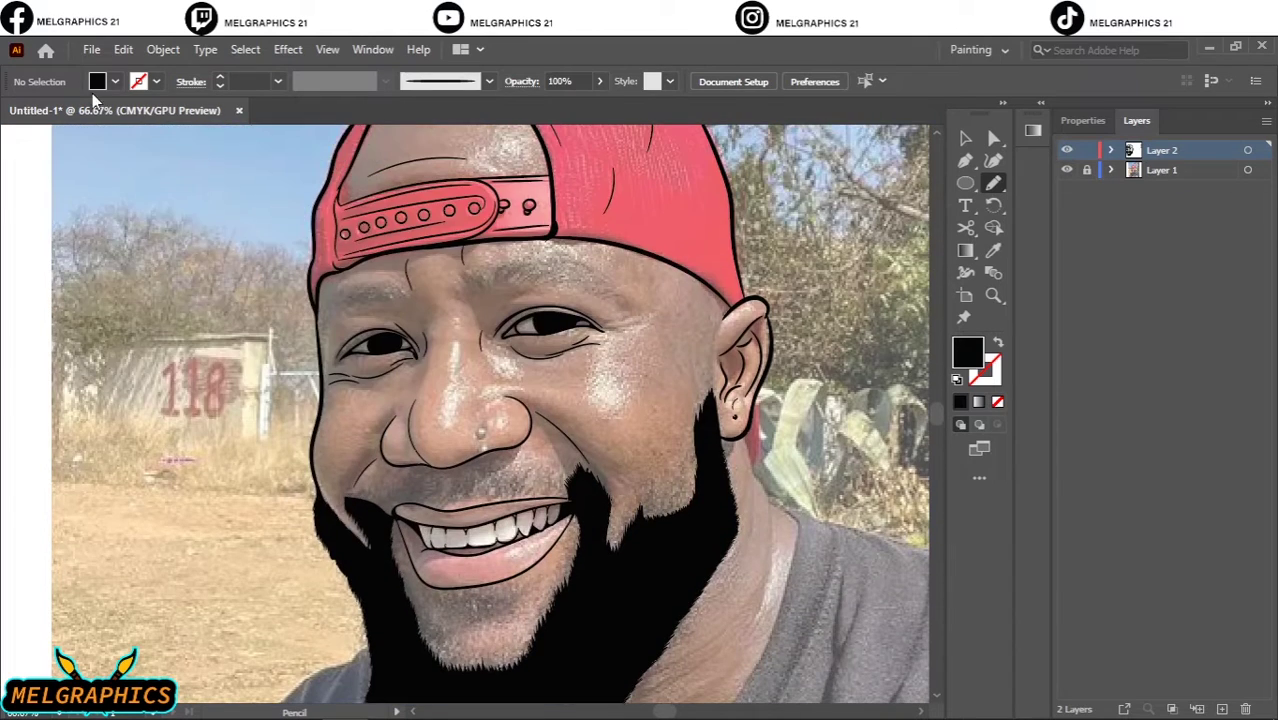
pyautogui.click(91, 49)
pyautogui.click(160, 228)
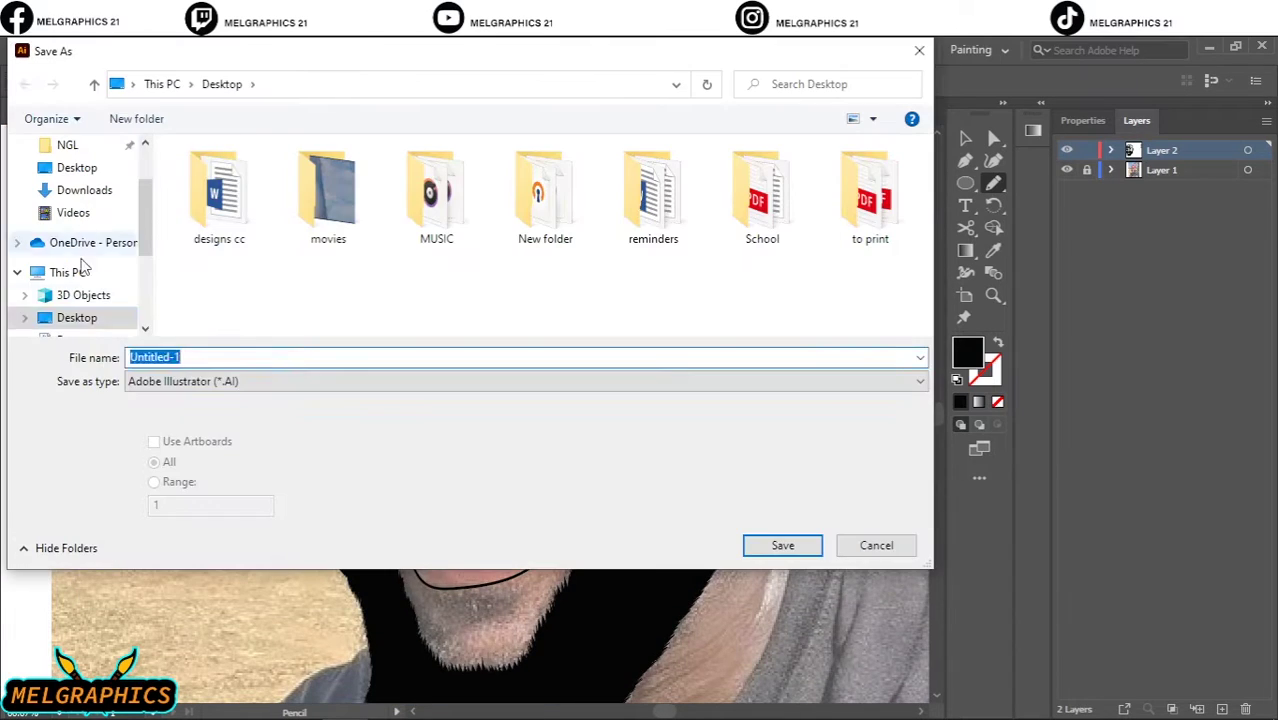
pyautogui.write('casso')
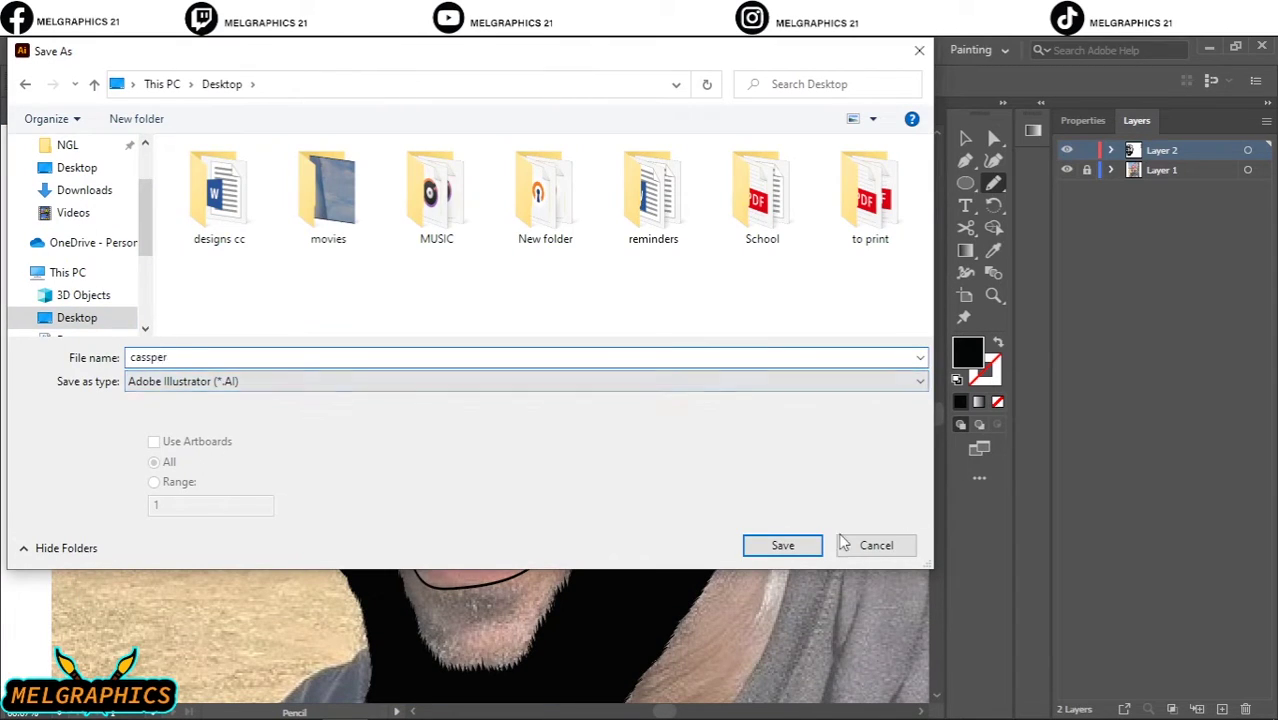
pyautogui.click(783, 545)
pyautogui.click(722, 645)
pyautogui.scroll(3, 461, 595)
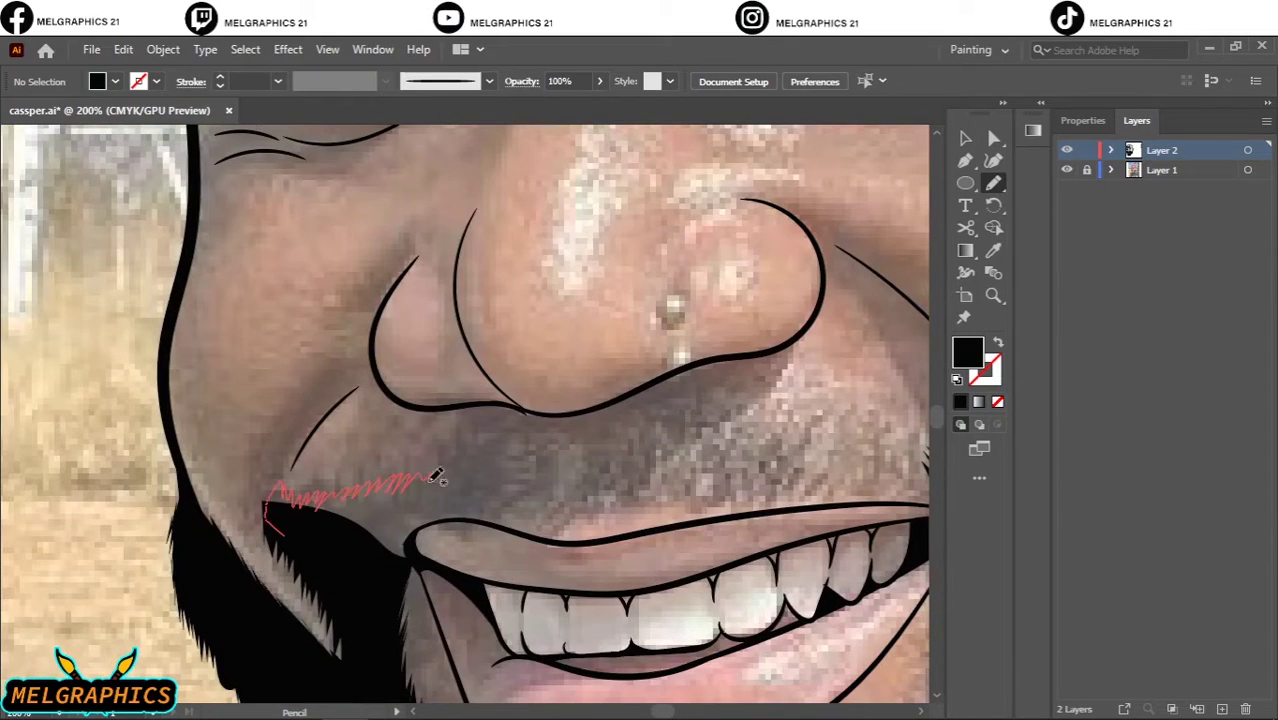
# Add jagged dark fills reaching toward the lip and along the hairline under the cap.
pyautogui.moveTo(437, 478); pyautogui.dragTo(398, 522)
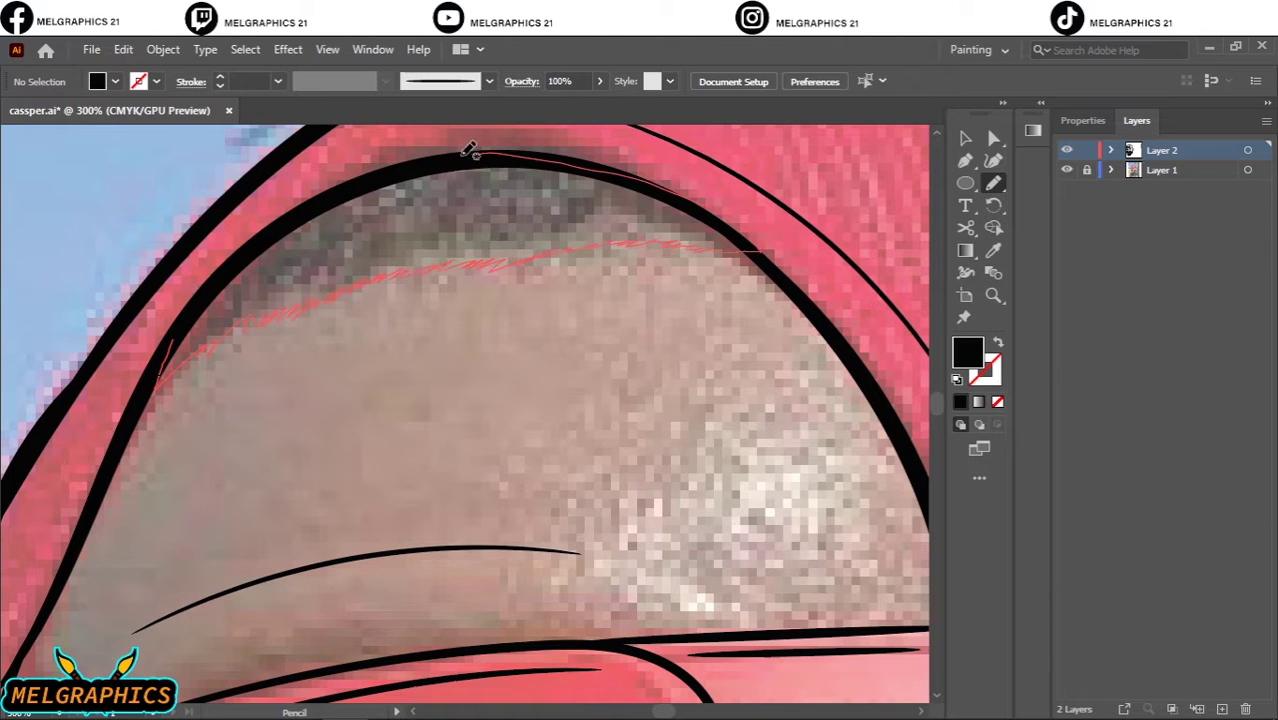
pyautogui.moveTo(469, 149); pyautogui.dragTo(163, 354)
pyautogui.moveTo(742, 250)
pyautogui.mouseDown()
pyautogui.moveTo(620, 226)
pyautogui.moveTo(446, 254)
pyautogui.moveTo(344, 218)
pyautogui.mouseUp()
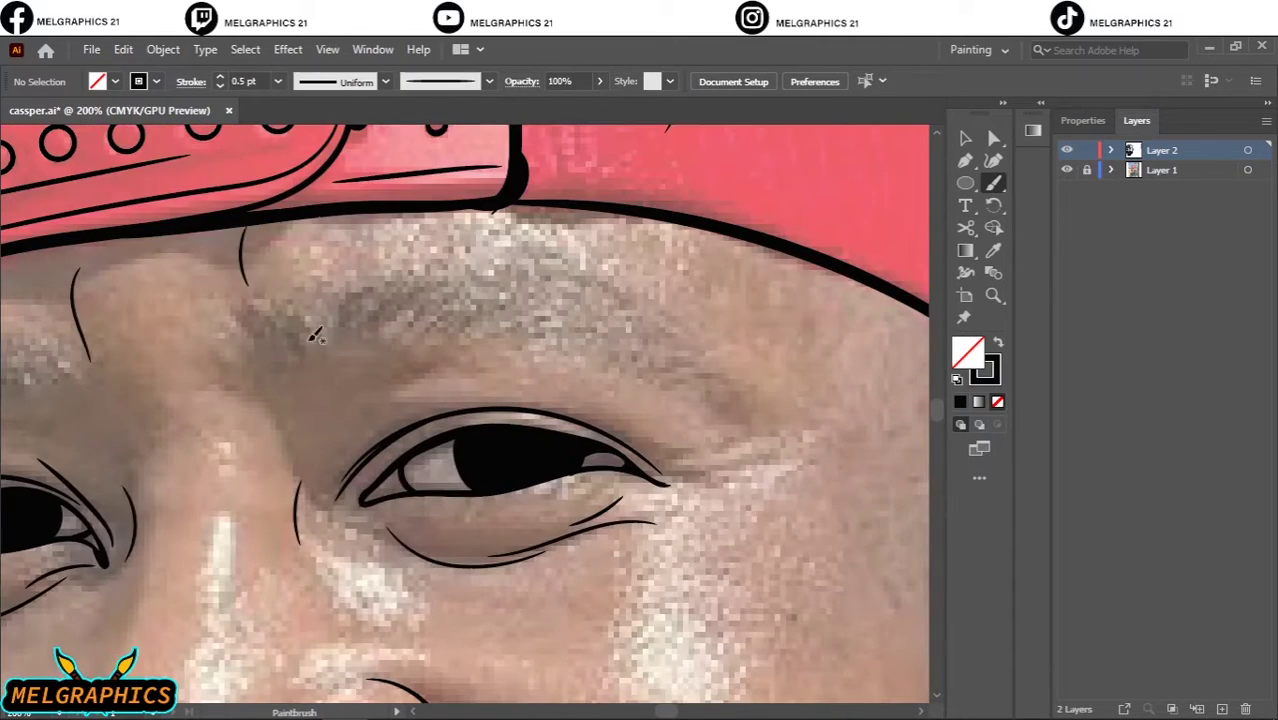
# Sketch fine hair strokes across the first eyebrow, extending them leftward.
pyautogui.moveTo(464, 337); pyautogui.dragTo(559, 312)
pyautogui.moveTo(499, 352); pyautogui.dragTo(604, 327)
pyautogui.moveTo(534, 360); pyautogui.dragTo(639, 345)
pyautogui.moveTo(569, 370); pyautogui.dragTo(674, 360)
pyautogui.moveTo(594, 380); pyautogui.dragTo(686, 385)
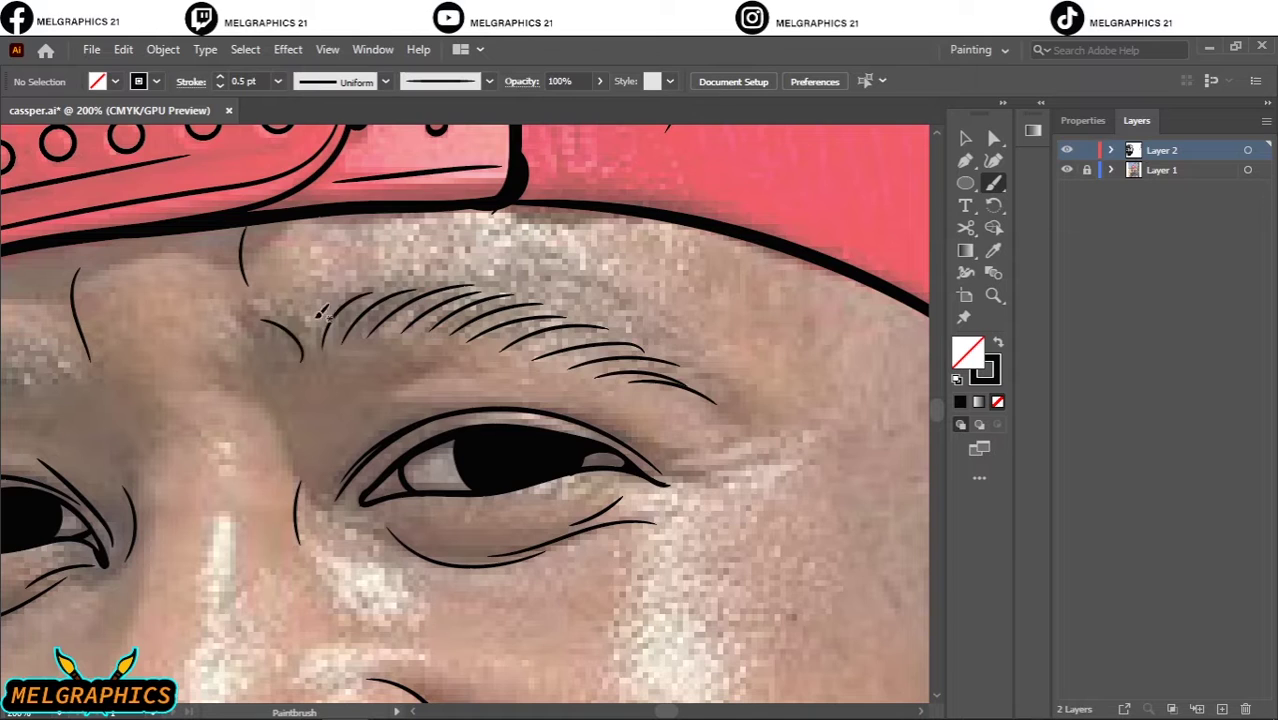
pyautogui.hscroll(-5, 430, 350)
pyautogui.moveTo(340, 378); pyautogui.dragTo(420, 365)
pyautogui.moveTo(300, 388); pyautogui.dragTo(390, 370)
pyautogui.moveTo(266, 408); pyautogui.dragTo(360, 378)
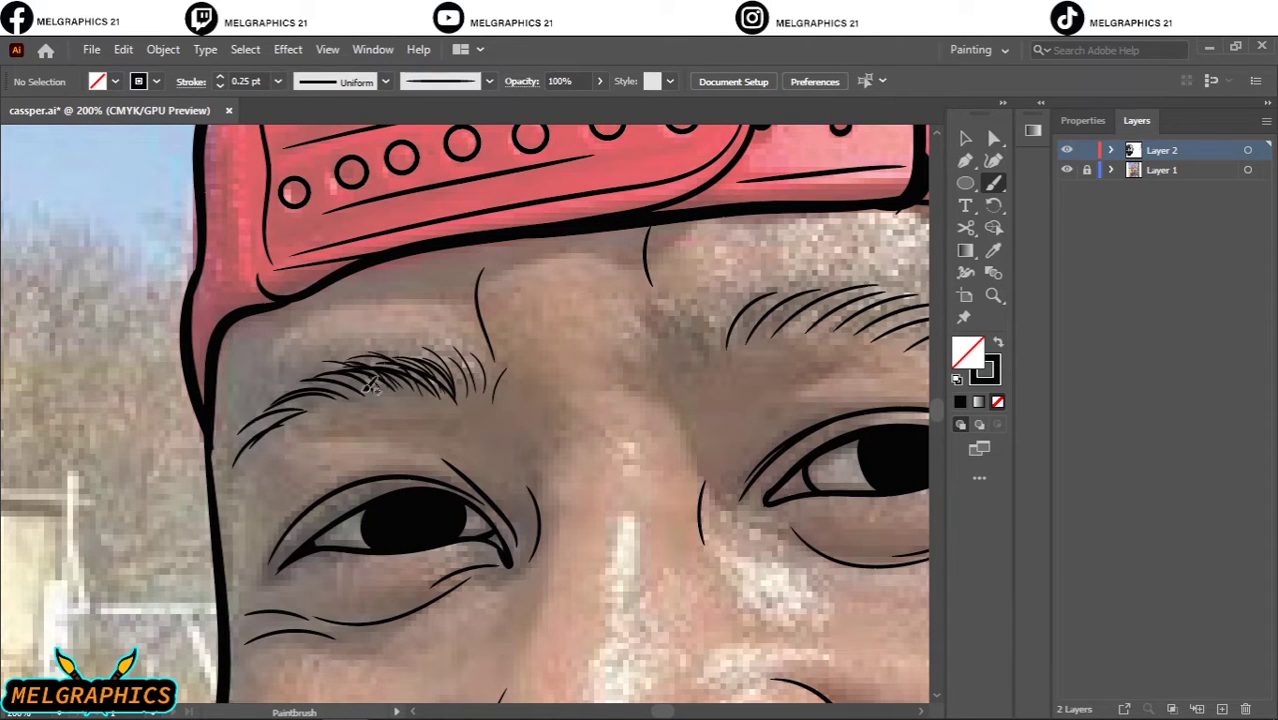
# Draw hair strokes along the other eyebrow.
pyautogui.hscroll(4, 465, 410)
pyautogui.moveTo(367, 340); pyautogui.dragTo(401, 371)
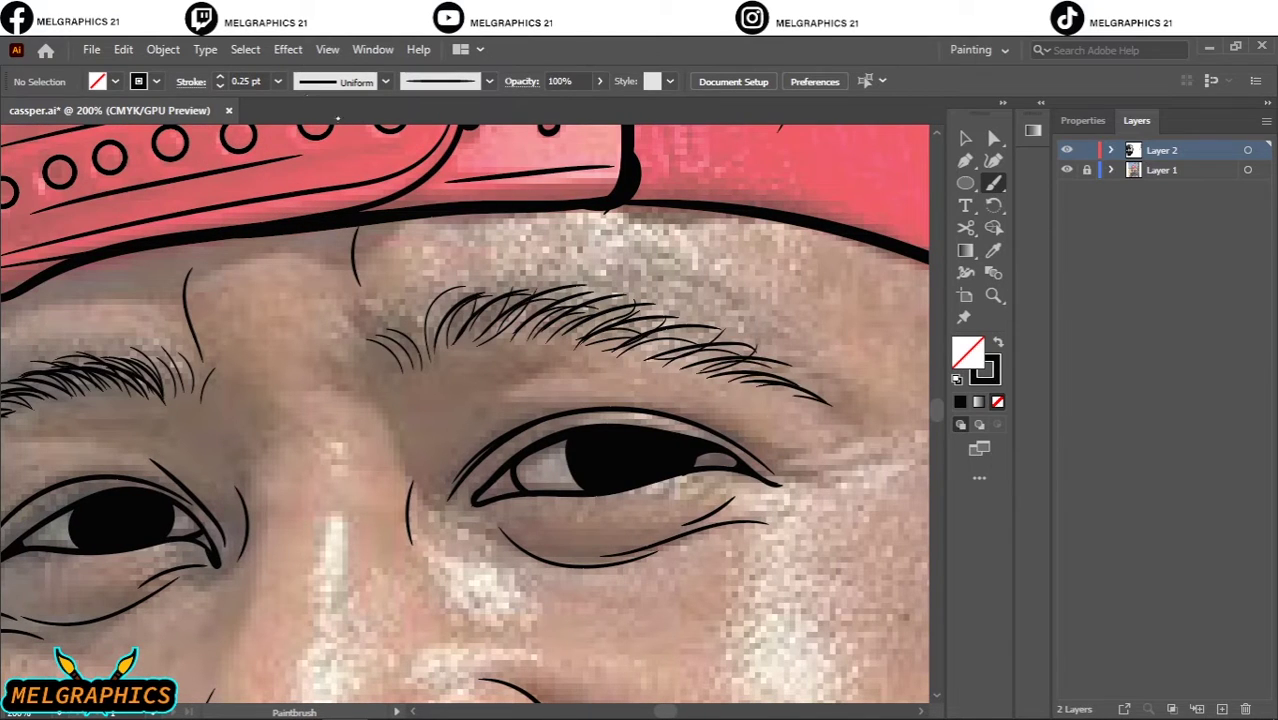
pyautogui.moveTo(491, 328); pyautogui.dragTo(615, 300)
pyautogui.moveTo(575, 338); pyautogui.dragTo(700, 340)
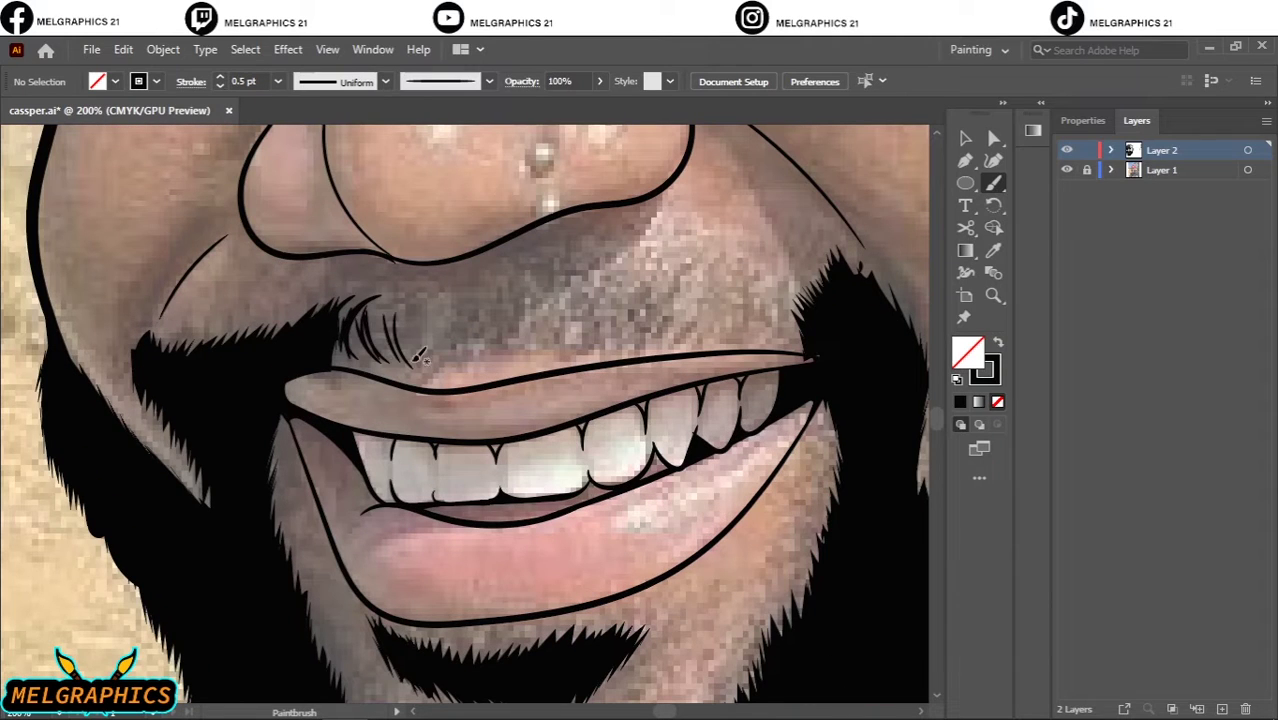
# Add fine hair strokes along the moustache and paint a filled beard patch on the chin.
pyautogui.moveTo(704, 330); pyautogui.dragTo(722, 284)
pyautogui.moveTo(592, 340); pyautogui.dragTo(614, 282)
pyautogui.moveTo(556, 338)
pyautogui.mouseDown()
pyautogui.moveTo(590, 278)
pyautogui.moveTo(560, 278)
pyautogui.mouseUp()
pyautogui.moveTo(498, 356); pyautogui.dragTo(520, 283)
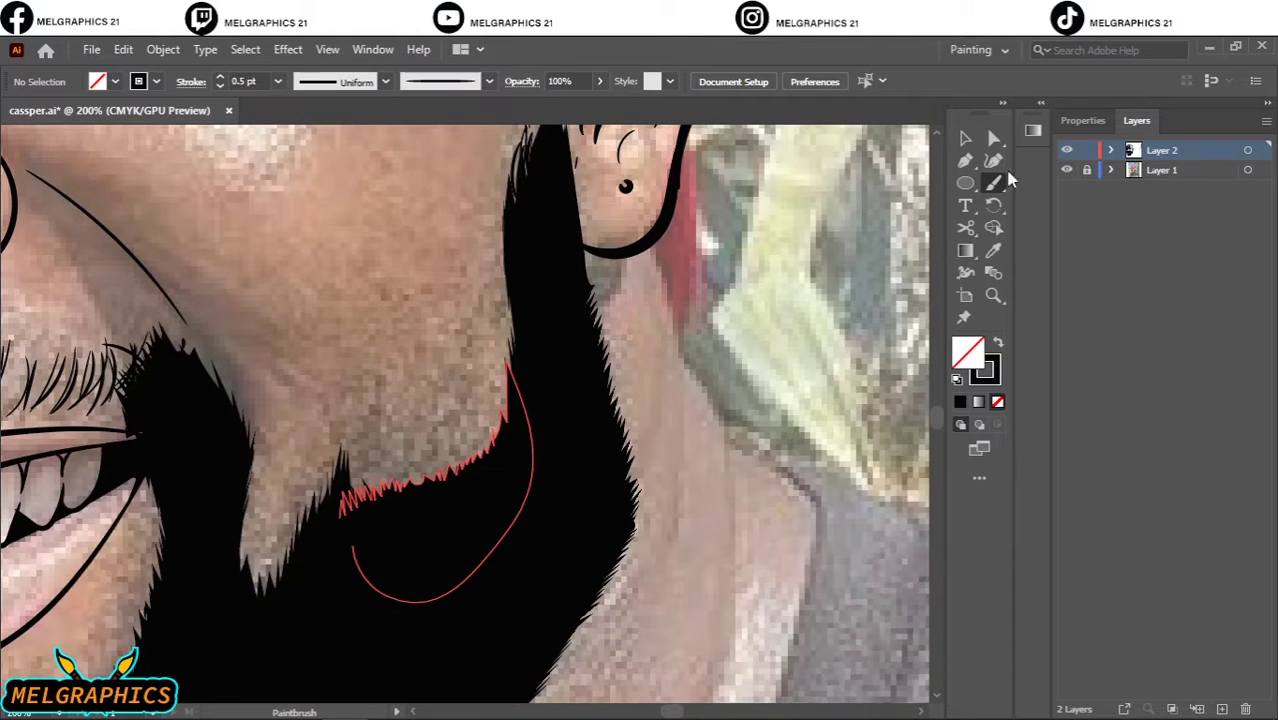
pyautogui.moveTo(352, 548); pyautogui.dragTo(362, 492)
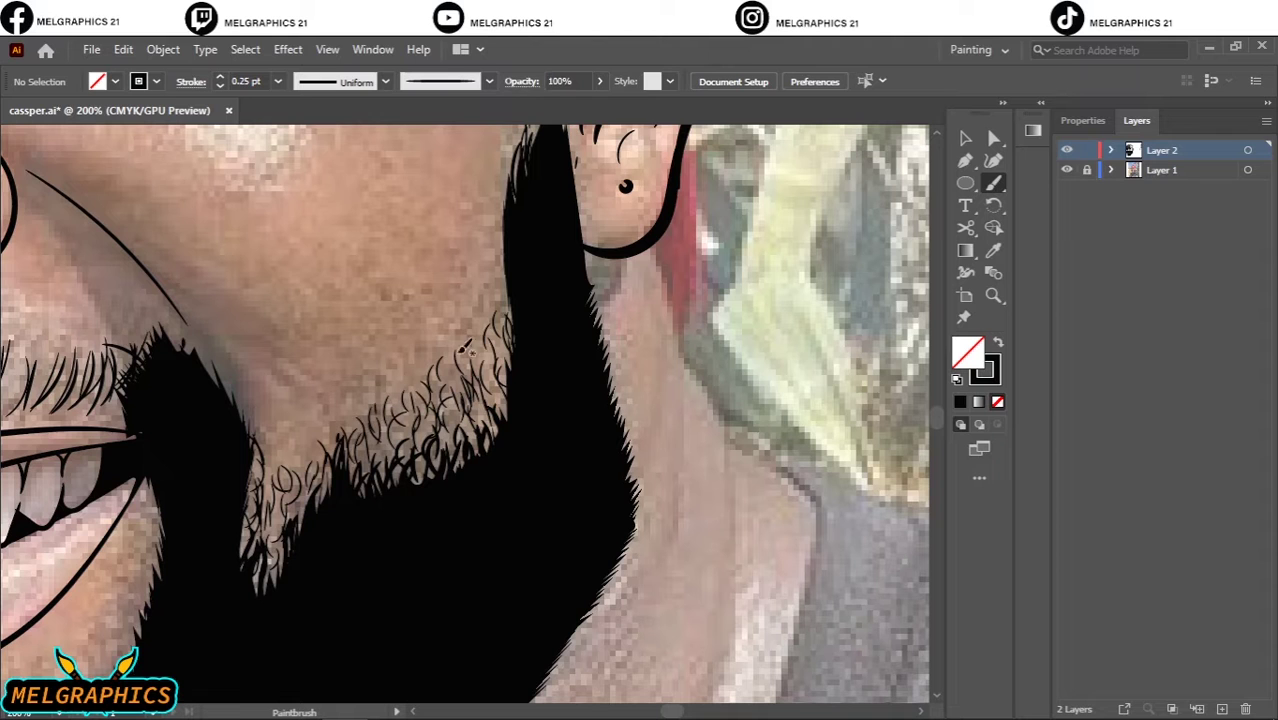
# Expand the selected line art via Object > Expand and merge it with a Pathfinder operation.
pyautogui.hotkey('ctrl', '-')
pyautogui.hotkey('ctrl', '-')
pyautogui.hotkey('ctrl', '-')
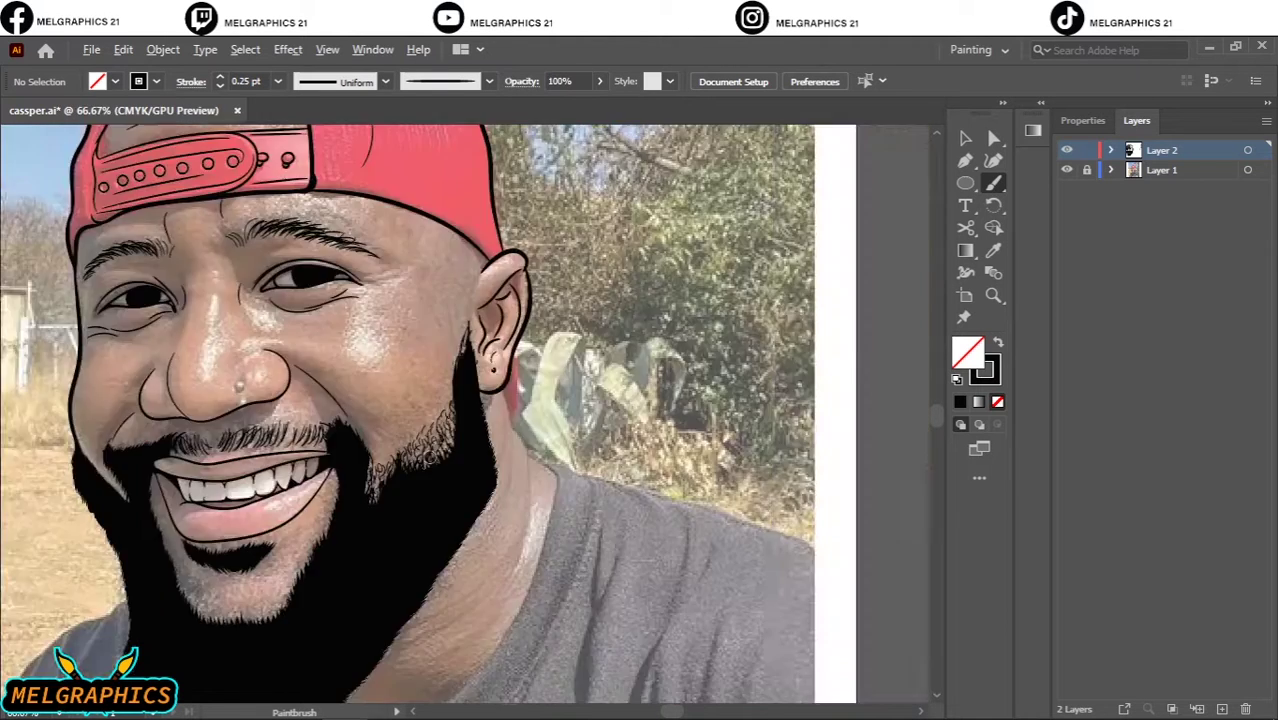
pyautogui.click(1066, 170)
pyautogui.press('v')
pyautogui.moveTo(385, 208); pyautogui.dragTo(676, 474)
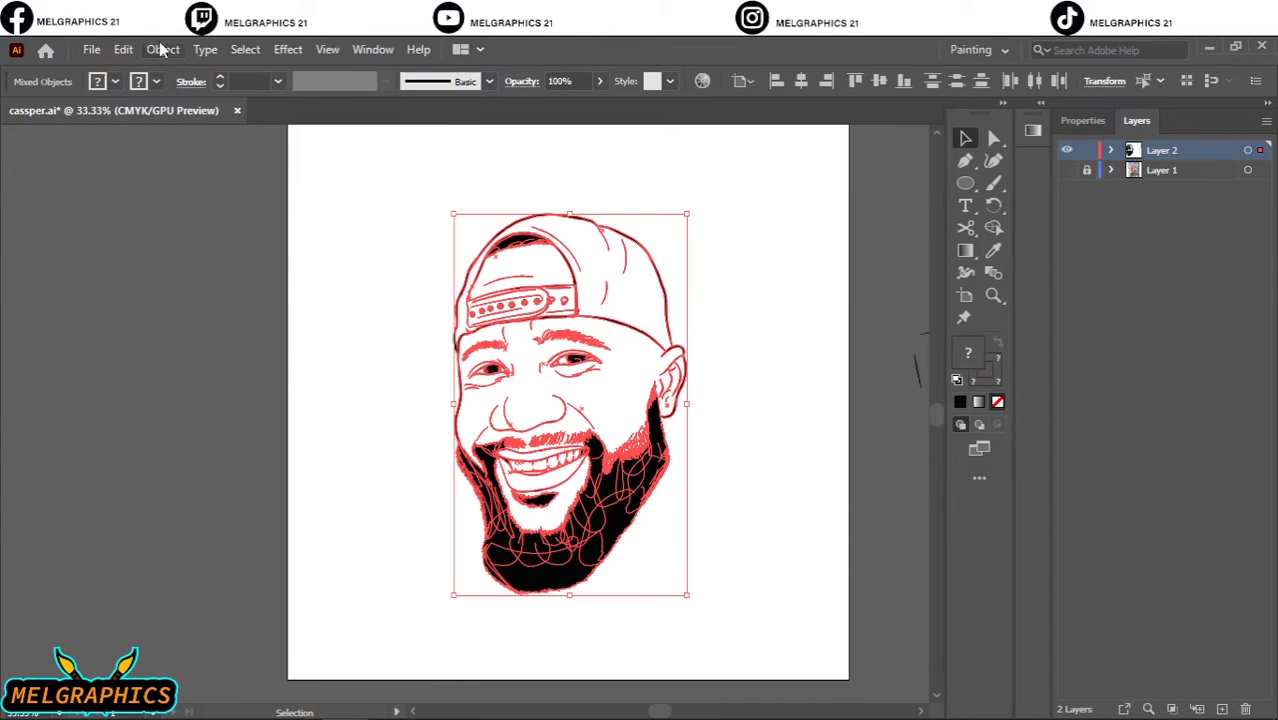
pyautogui.click(163, 49)
pyautogui.click(272, 276)
pyautogui.press('Return')
pyautogui.click(1083, 120)
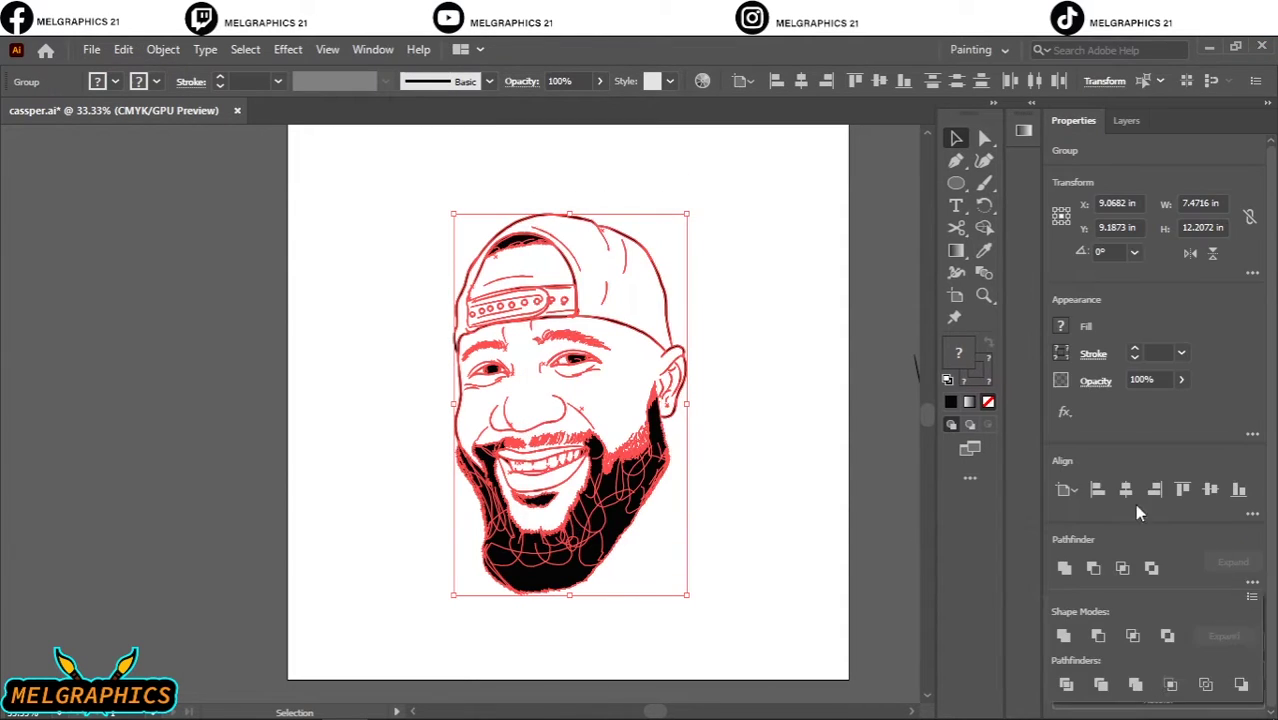
pyautogui.click(1136, 686)
pyautogui.click(805, 322)
pyautogui.click(1126, 120)
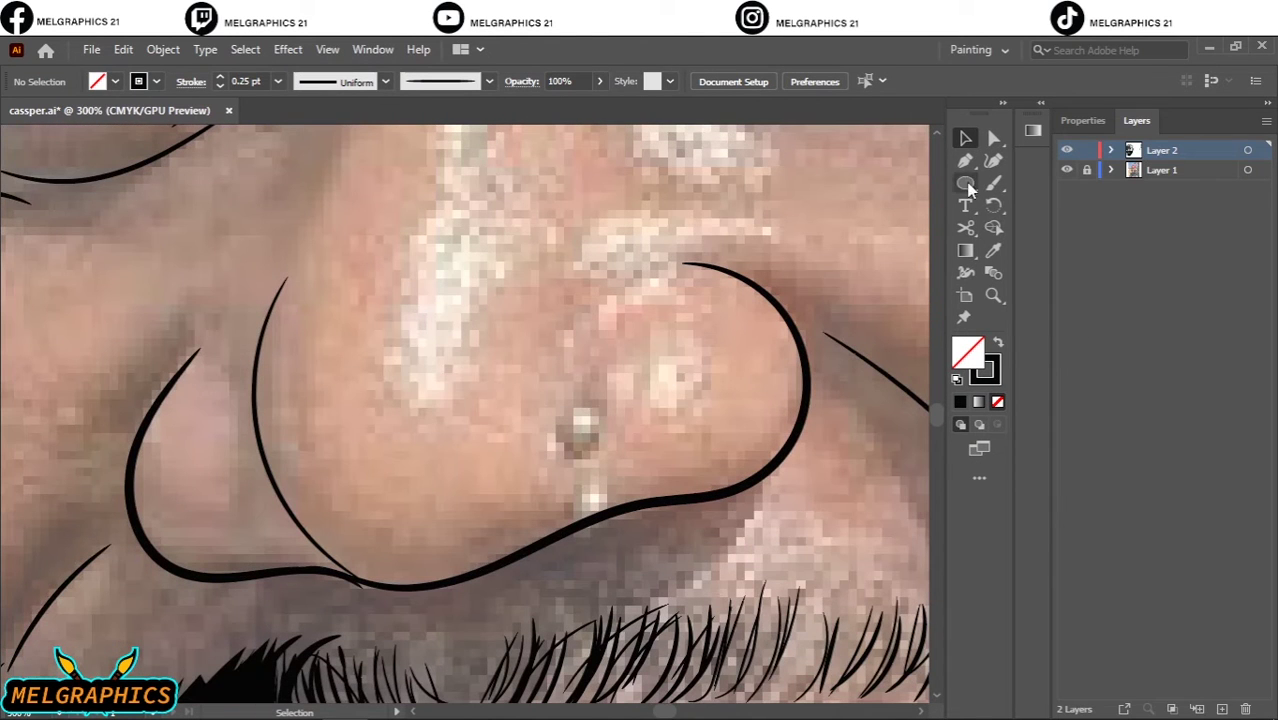
# Paint a small nose-piercing ring, then Divide all artwork into separate pieces.
pyautogui.press('b')
pyautogui.moveTo(593, 404); pyautogui.dragTo(580, 404)
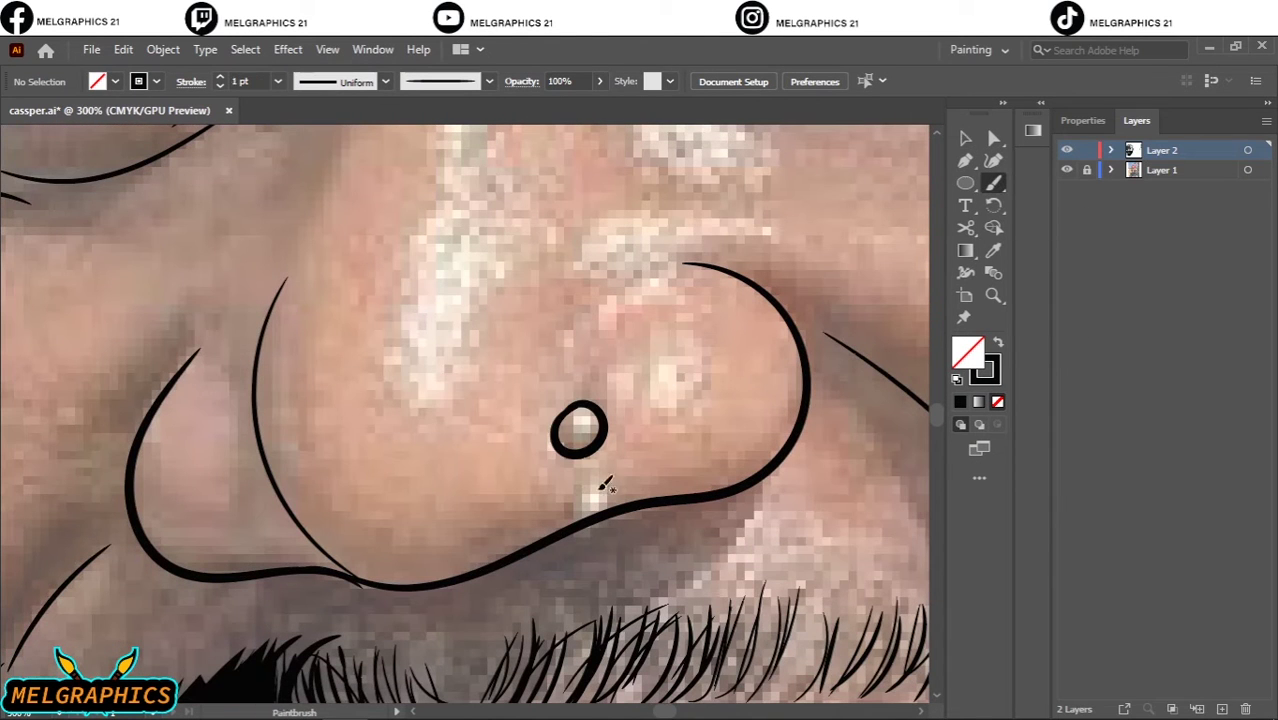
pyautogui.press('v')
pyautogui.hotkey('ctrl', 'a')
pyautogui.click(1083, 120)
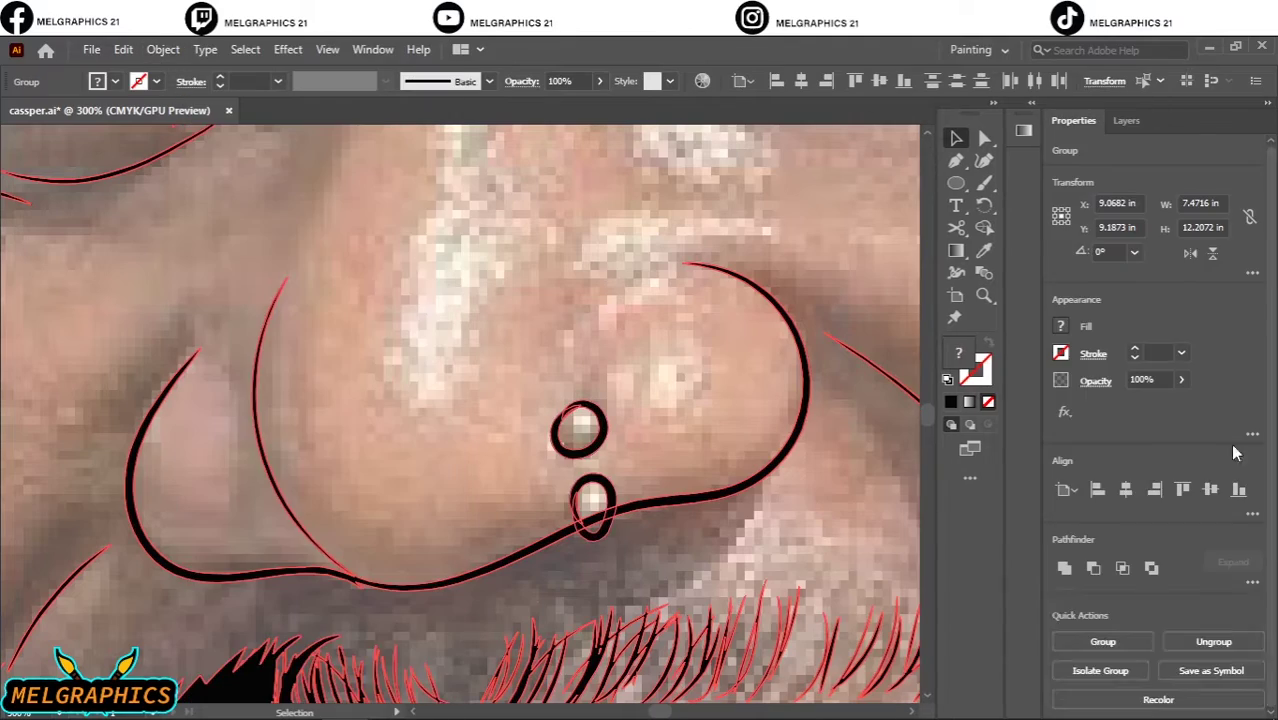
pyautogui.click(1066, 688)
pyautogui.click(556, 308)
# Zoom out to the full page, save cassper.ai, and duplicate the line-art layer.
pyautogui.hotkey('ctrl', '0')
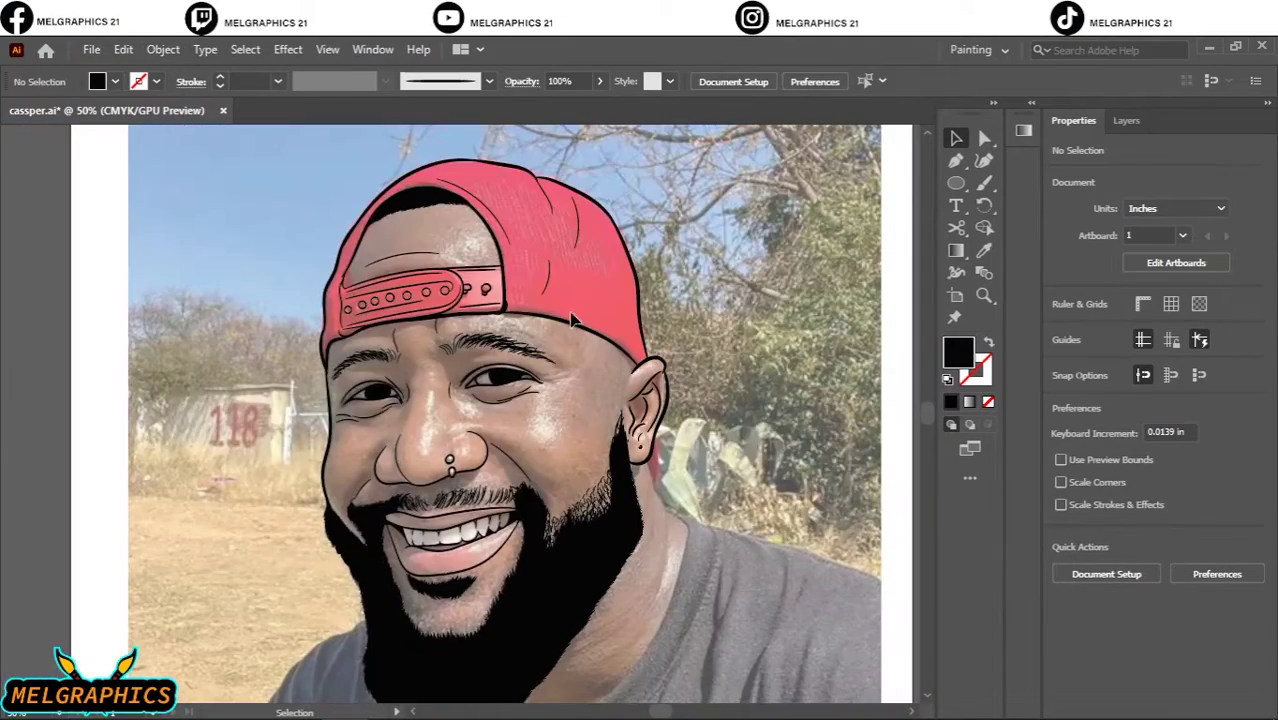
pyautogui.rightClick(676, 236)
pyautogui.click(727, 315)
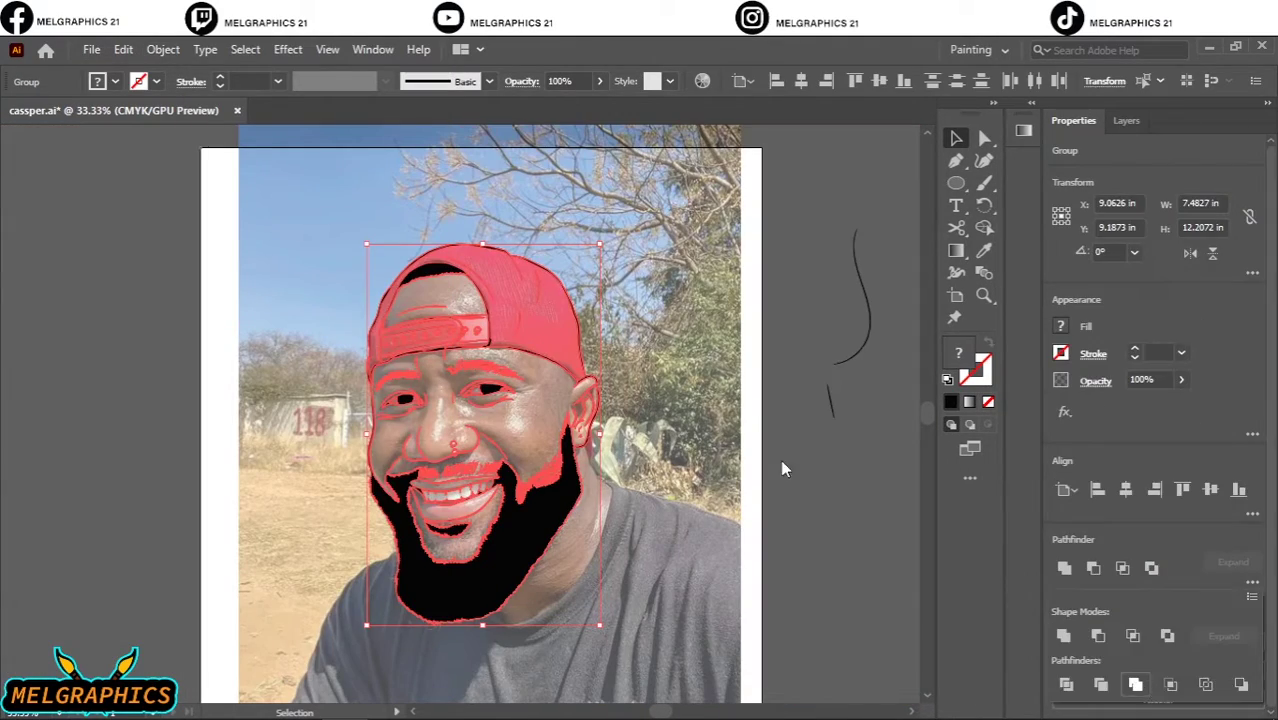
pyautogui.click(1066, 150)
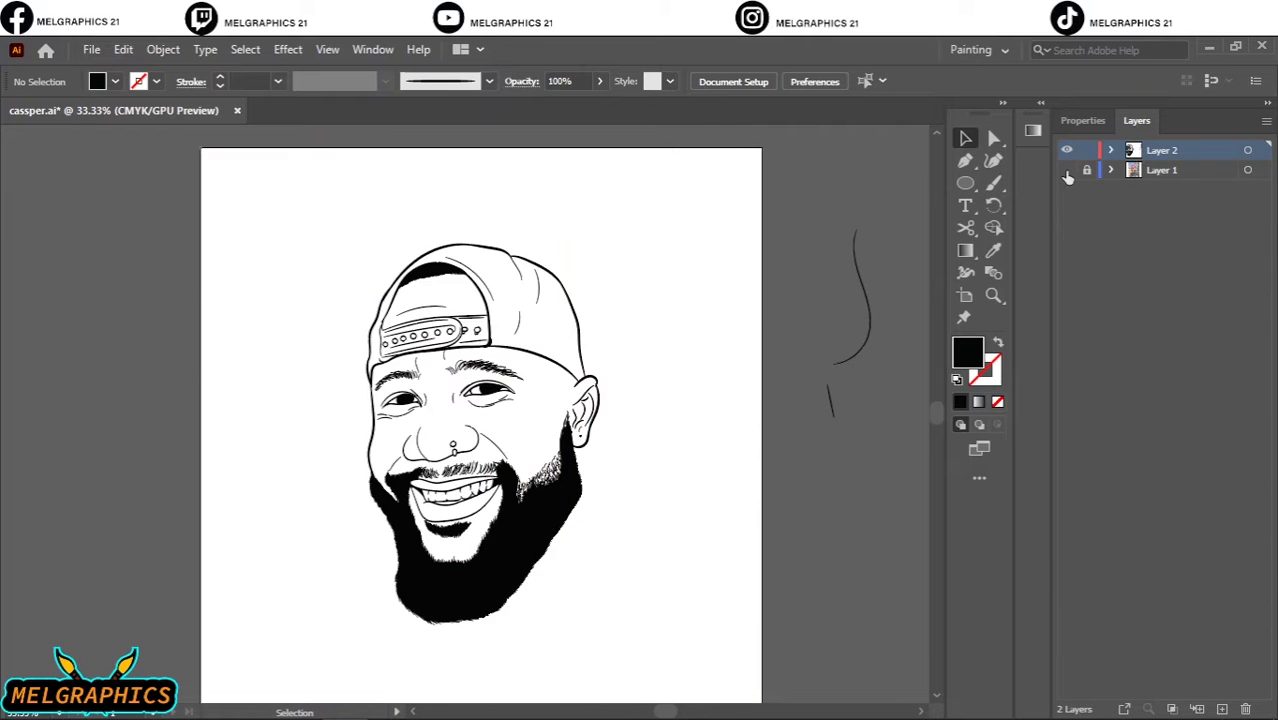
pyautogui.click(1066, 170)
pyautogui.click(91, 49)
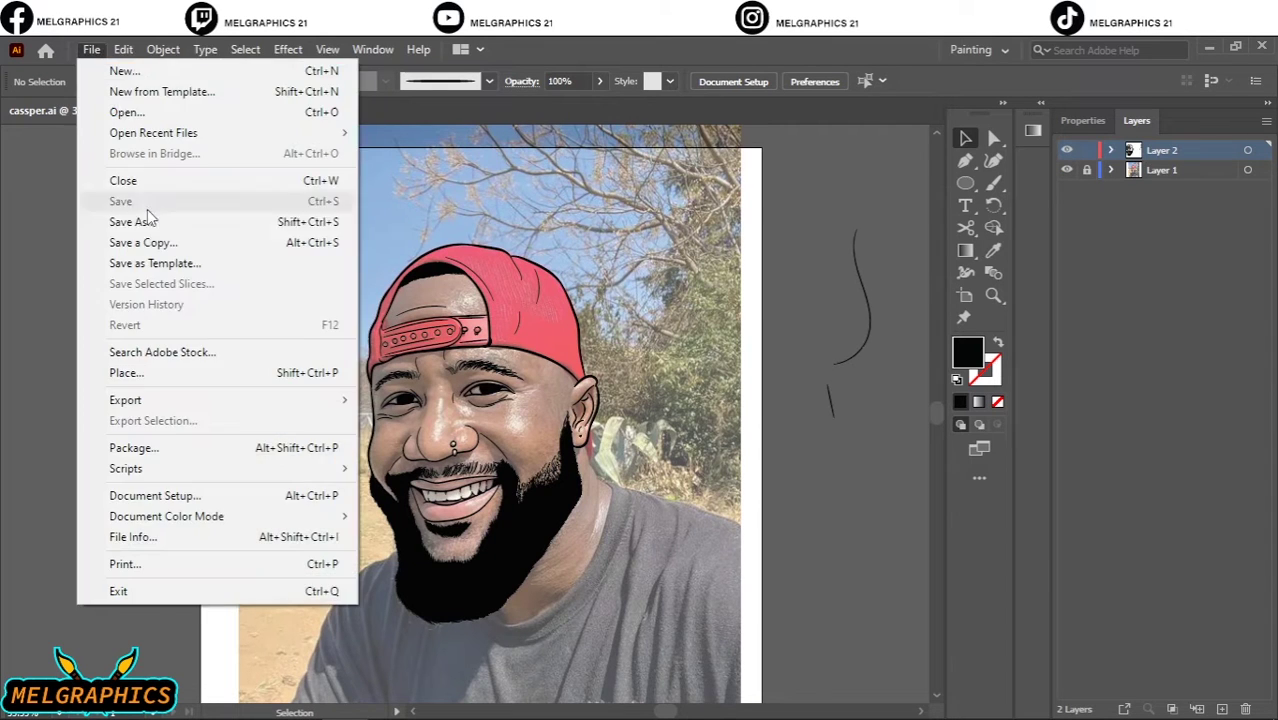
pyautogui.click(147, 219)
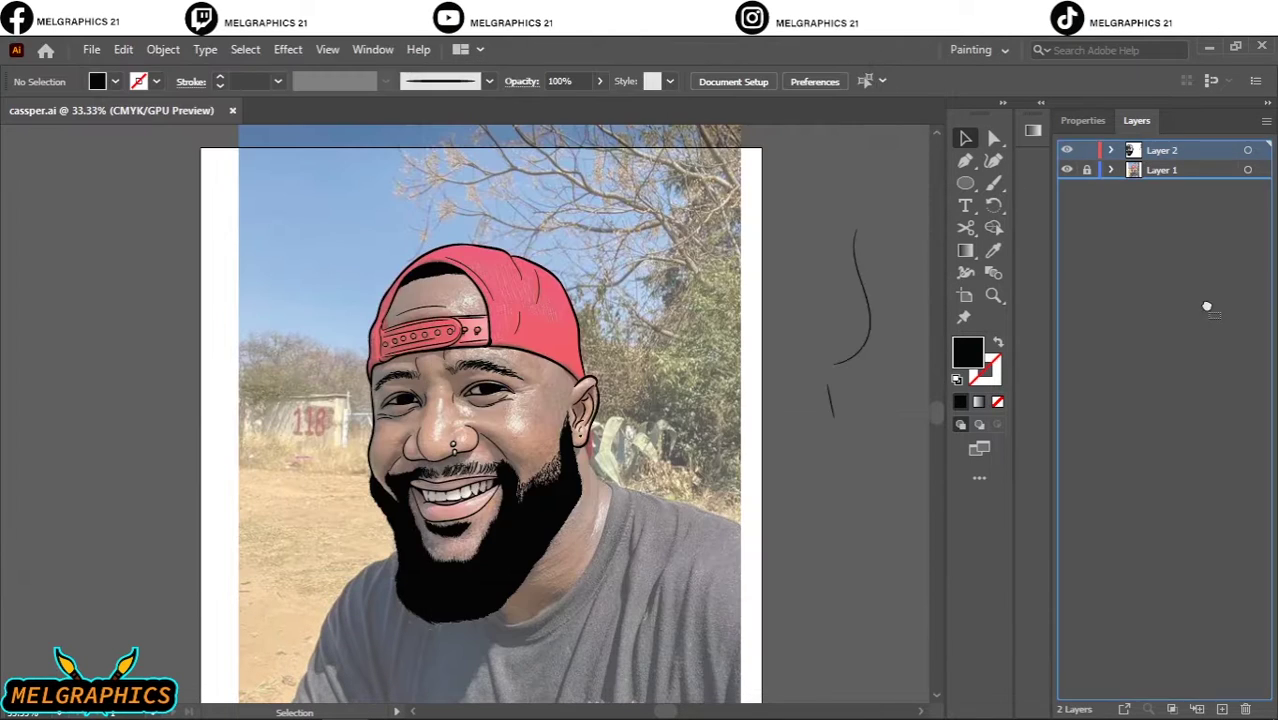
pyautogui.moveTo(1160, 150); pyautogui.dragTo(1222, 708)
# Draw an orange-filled rectangle covering the face with the photo layer hidden.
pyautogui.click(1066, 190)
pyautogui.moveTo(965, 183); pyautogui.dragTo(1028, 192)
pyautogui.click(1027, 187)
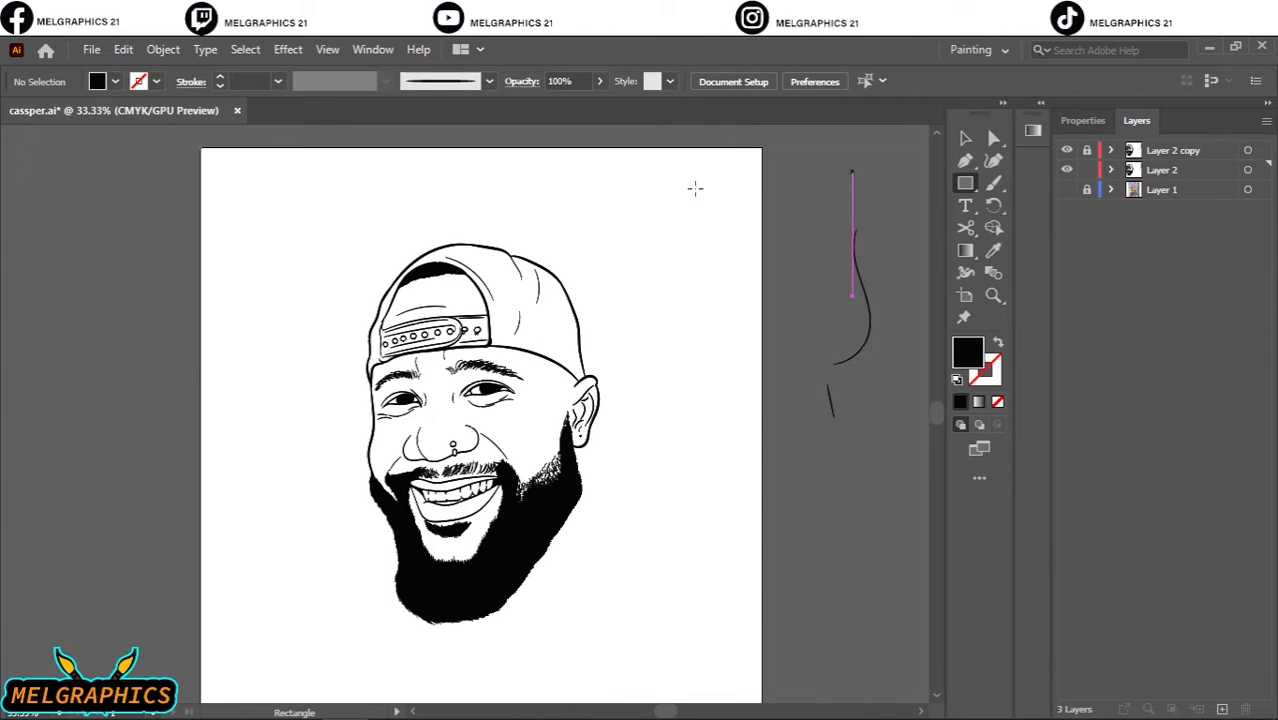
pyautogui.doubleClick(972, 356)
pyautogui.moveTo(940, 280)
pyautogui.mouseDown()
pyautogui.moveTo(899, 288)
pyautogui.moveTo(919, 294)
pyautogui.mouseUp()
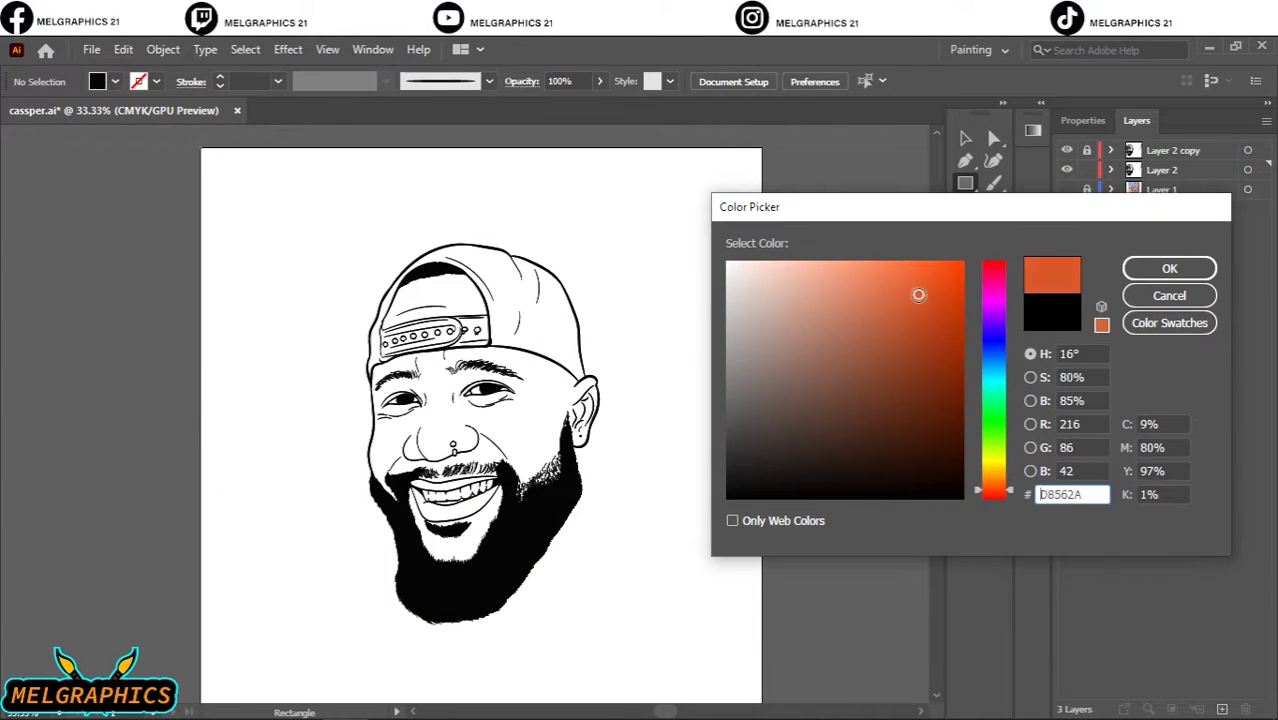
pyautogui.click(1101, 265)
pyautogui.moveTo(323, 226); pyautogui.dragTo(625, 642)
# Fine-tune the rectangle's orange via Edit Colors > Adjust Colors with preview on.
pyautogui.hotkey('ctrl', '+')
pyautogui.hotkey('ctrl', '+')
pyautogui.click(123, 49)
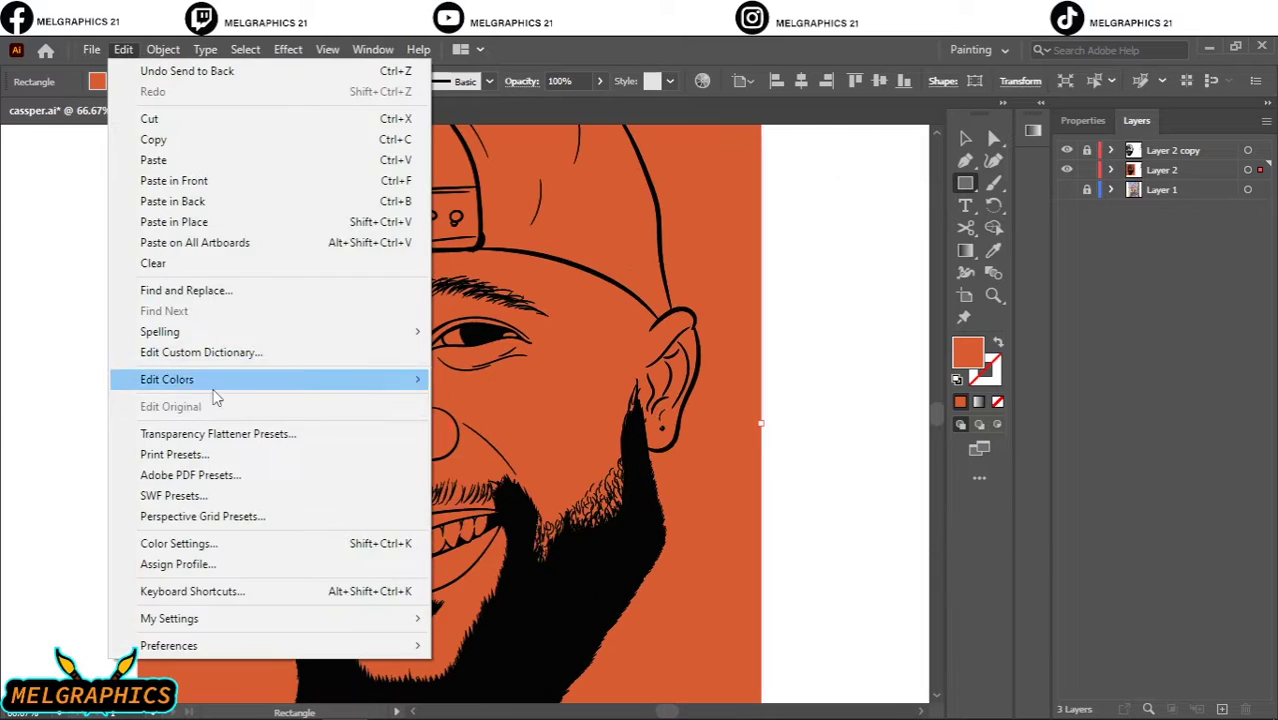
pyautogui.click(520, 396)
pyautogui.click(863, 498)
pyautogui.moveTo(1010, 319); pyautogui.dragTo(1014, 348)
pyautogui.moveTo(1010, 291); pyautogui.dragTo(1002, 291)
pyautogui.moveTo(1010, 375); pyautogui.dragTo(1006, 376)
pyautogui.press('Return')
# Divide the orange rectangle along the line art and delete the pieces outside the head.
pyautogui.doubleClick(967, 351)
pyautogui.click(1168, 271)
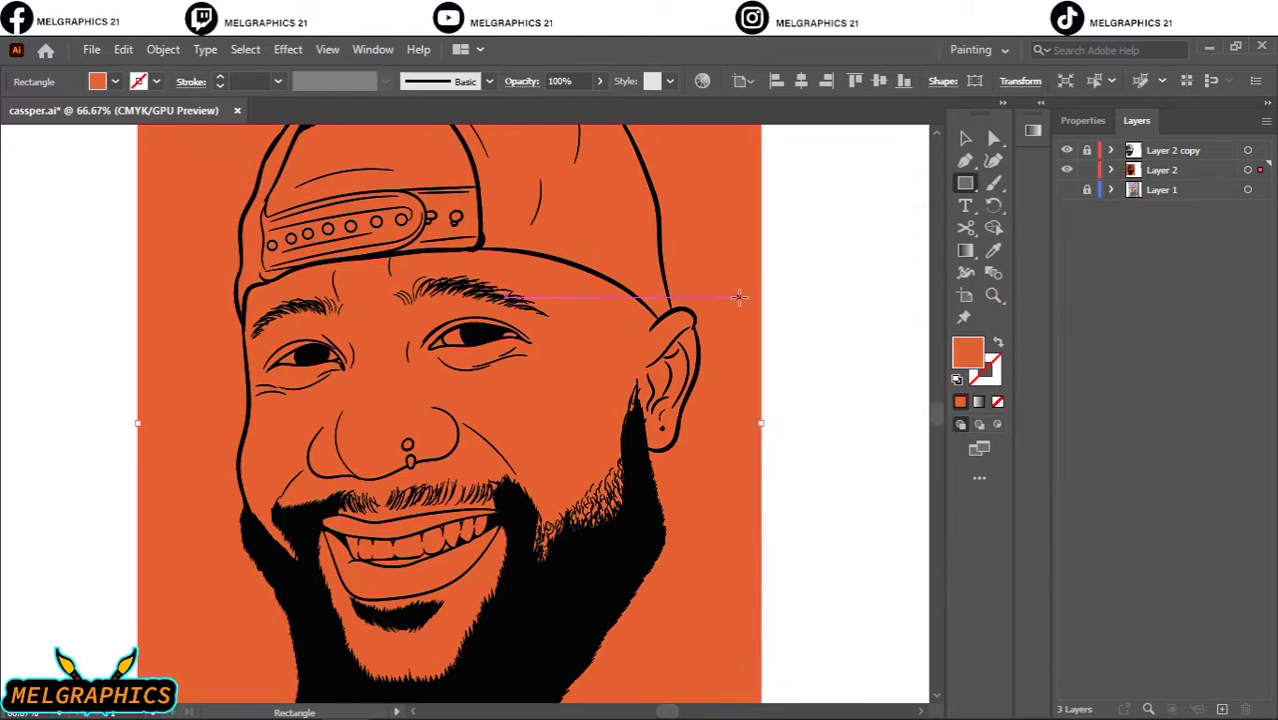
pyautogui.press('v')
pyautogui.hotkey('ctrl', 'a')
pyautogui.click(1082, 121)
pyautogui.doubleClick(756, 451)
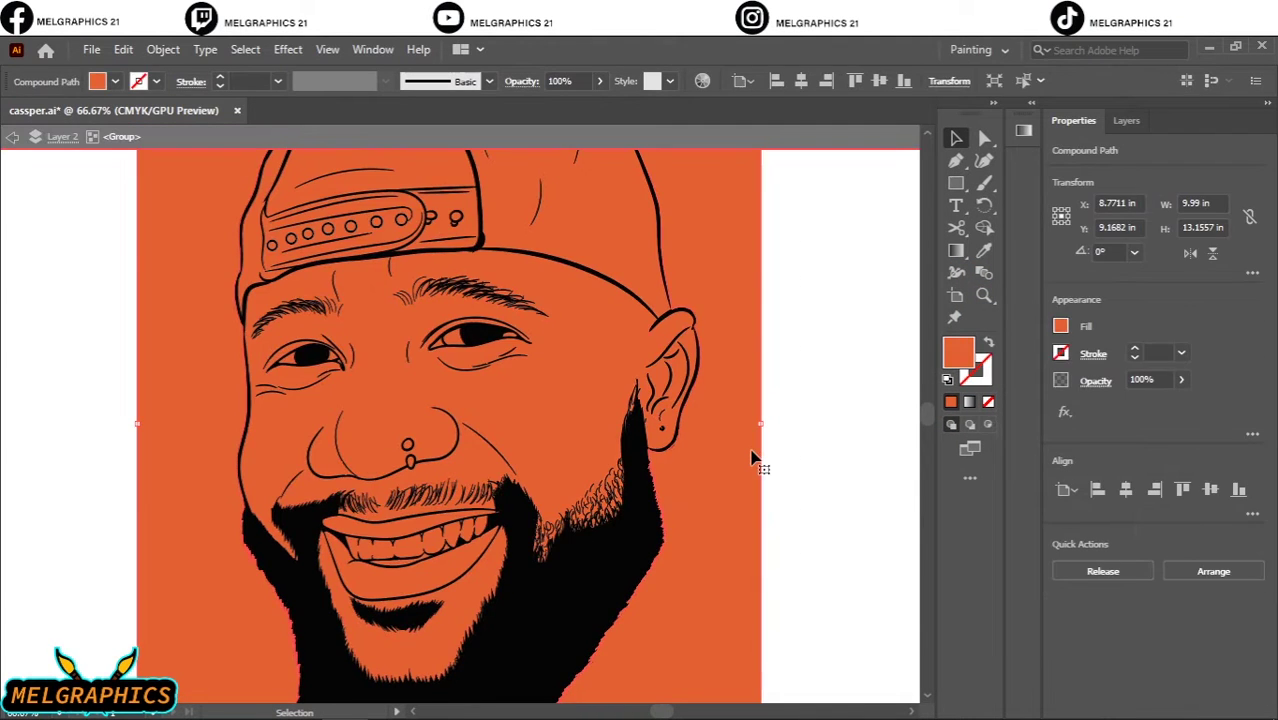
pyautogui.press('Delete')
pyautogui.hotkey('ctrl', '-')
pyautogui.click(1127, 121)
# Expand the group in the Layers panel and lock the line-art sublayers.
pyautogui.click(1113, 171)
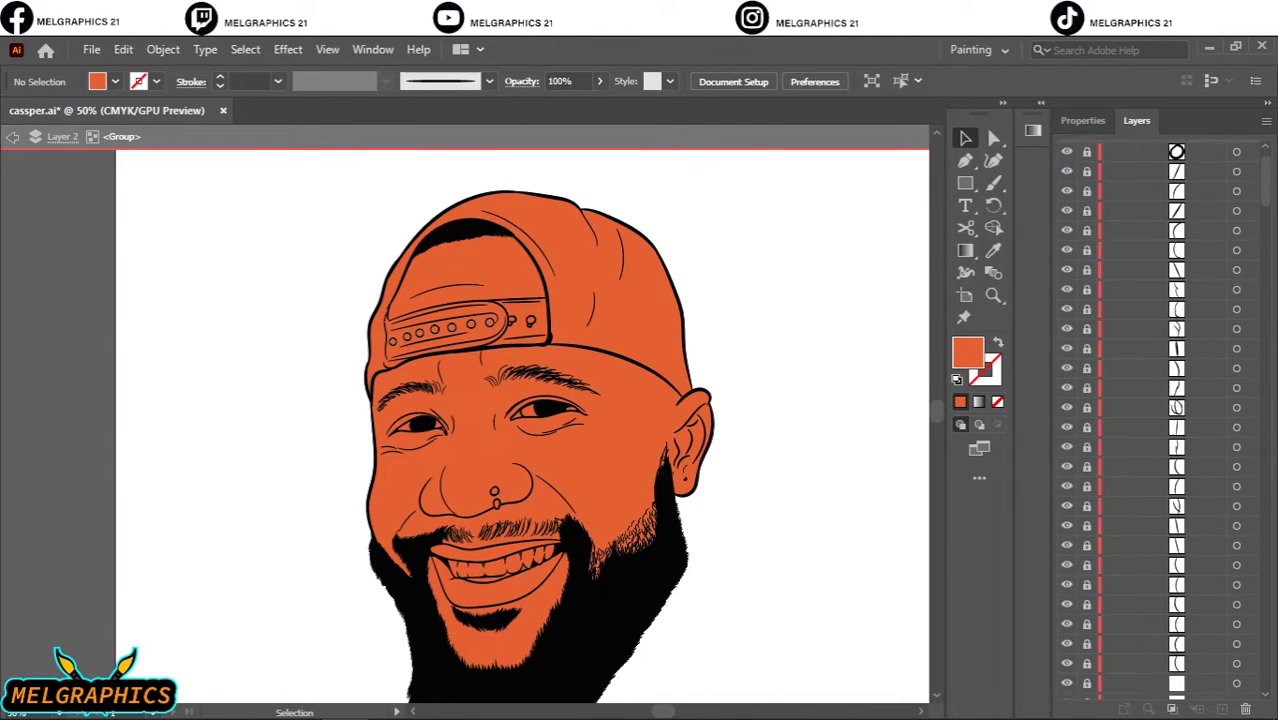
pyautogui.scroll(-5, 1262, 457)
pyautogui.scroll(-3, 1090, 414)
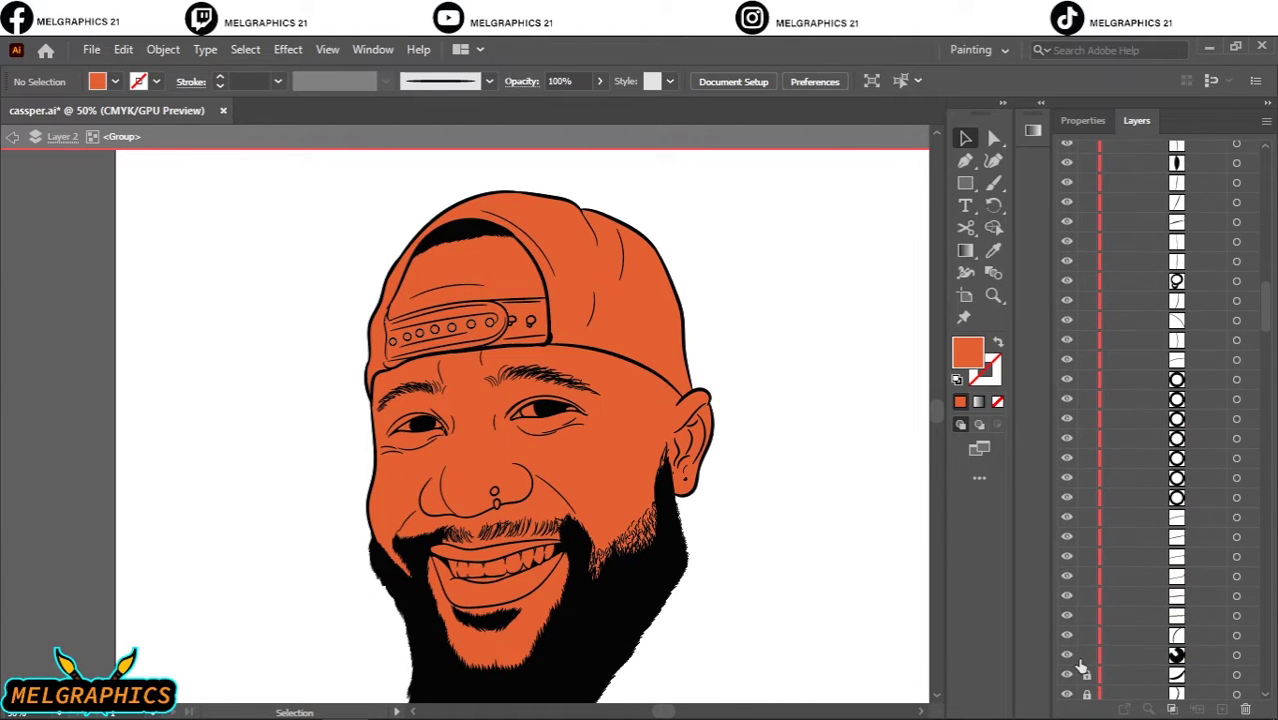
pyautogui.click(1087, 365)
pyautogui.scroll(-1, 505, 540)
# Recolour the lower lip a lighter coral and the upper lip dark red.
pyautogui.click(505, 540)
pyautogui.scroll(3, 505, 540)
pyautogui.doubleClick(967, 352)
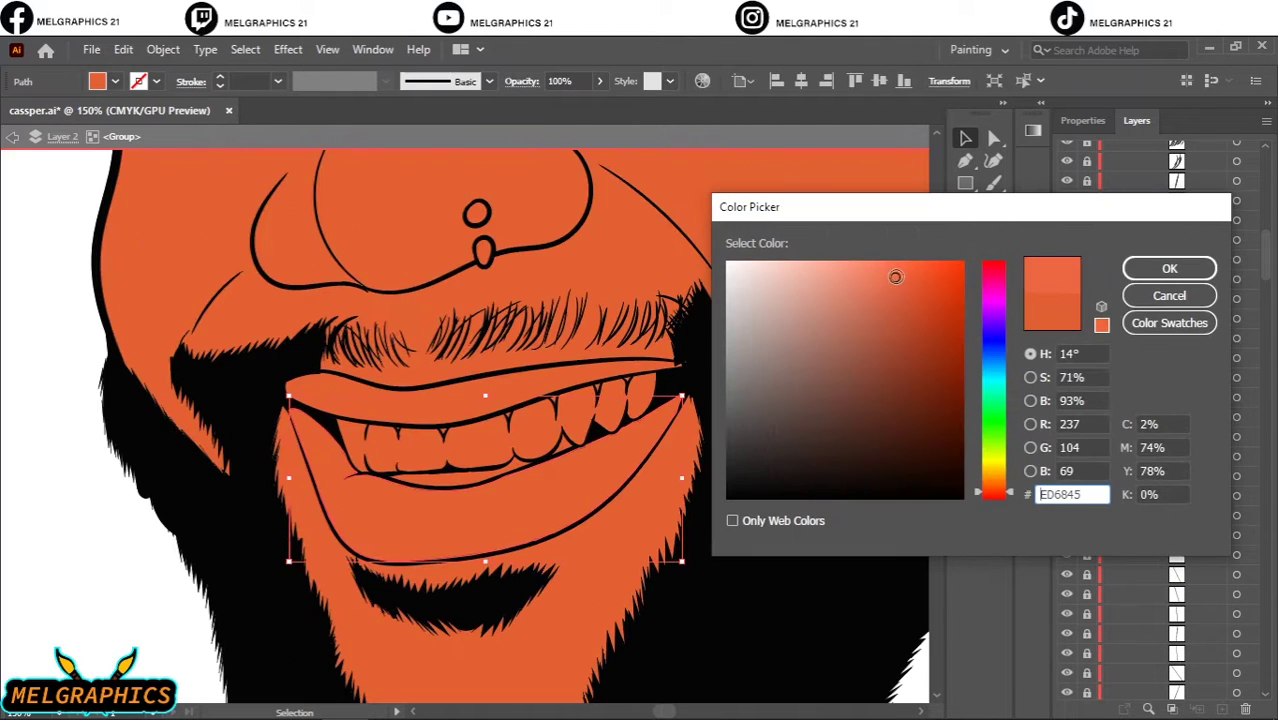
pyautogui.press('Return')
pyautogui.click(483, 372)
pyautogui.doubleClick(967, 352)
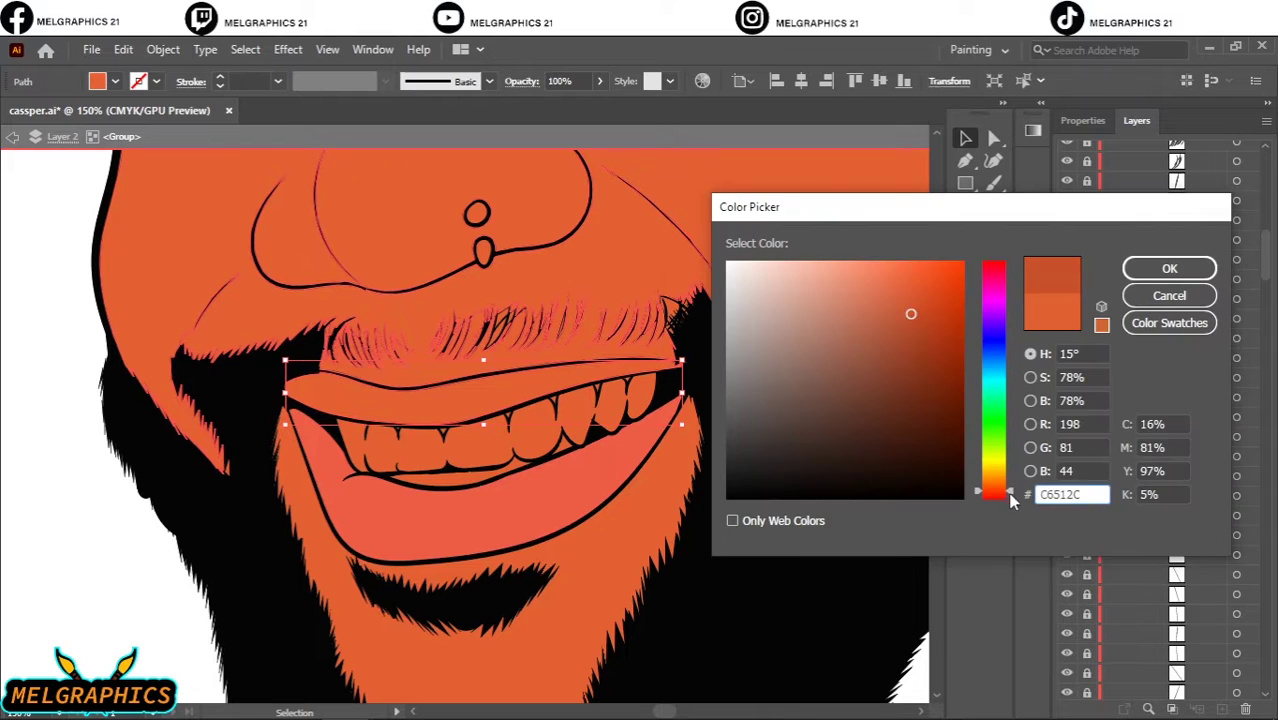
pyautogui.press('Return')
# Deepen the colour of both lips together with Adjust Colors.
pyautogui.click(190, 263)
pyautogui.click(123, 49)
pyautogui.click(584, 434)
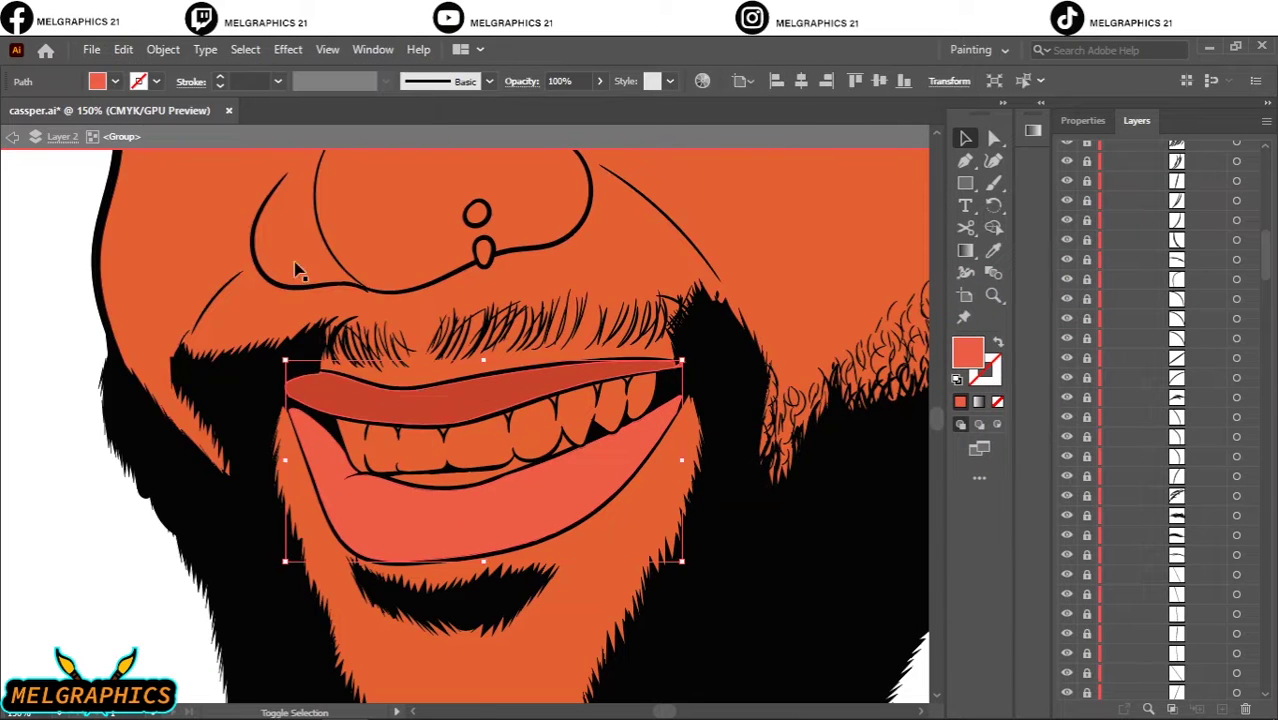
pyautogui.moveTo(1006, 319); pyautogui.dragTo(1025, 375)
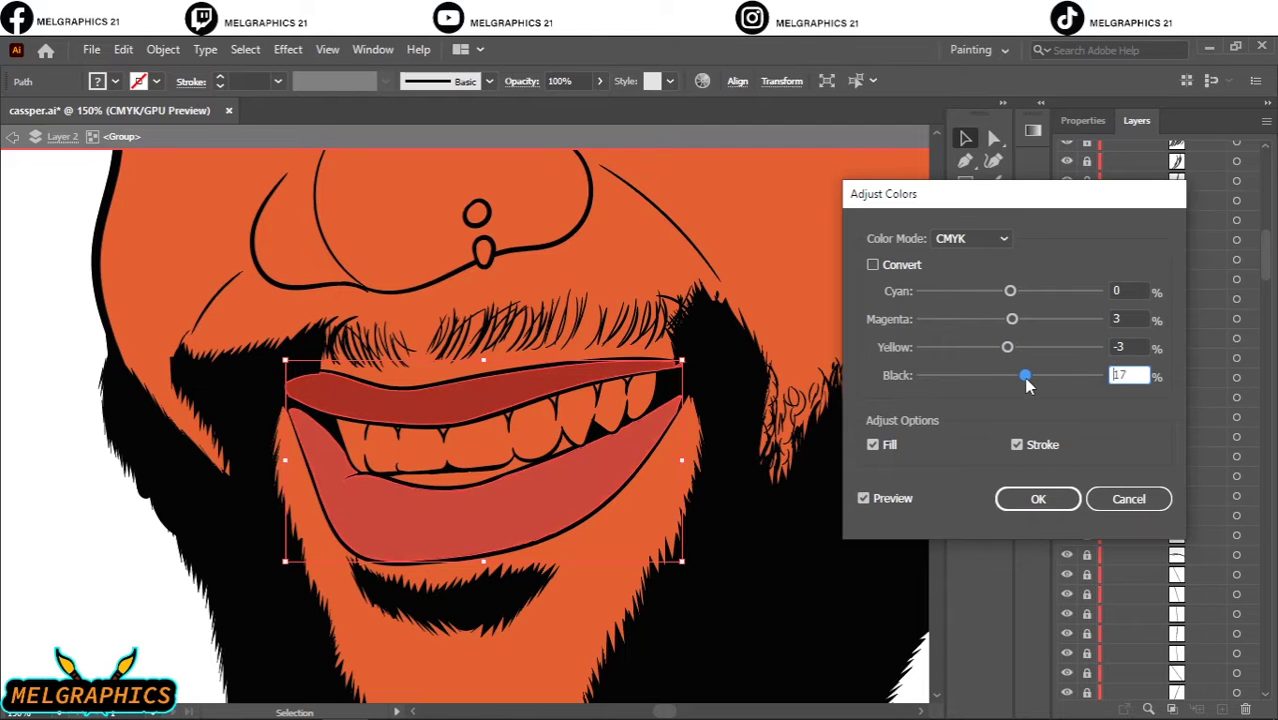
pyautogui.press('Return')
# Fill the teeth with a light grey.
pyautogui.click(479, 446)
pyautogui.doubleClick(967, 350)
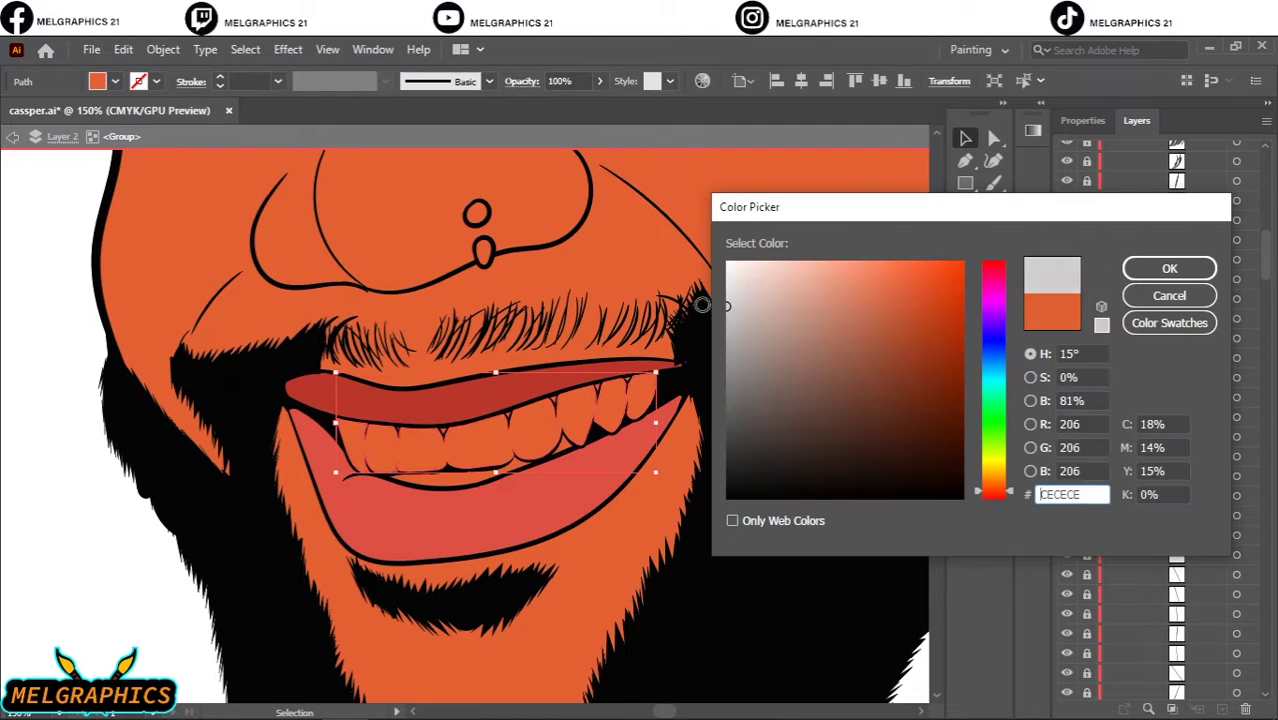
pyautogui.click(1030, 270)
pyautogui.click(1167, 266)
pyautogui.click(125, 571)
# Zoom out to the whole head and select the cap for recolouring.
pyautogui.hotkey('ctrl', '-')
pyautogui.hotkey('ctrl', '-')
pyautogui.hotkey('ctrl', '-')
pyautogui.click(633, 257)
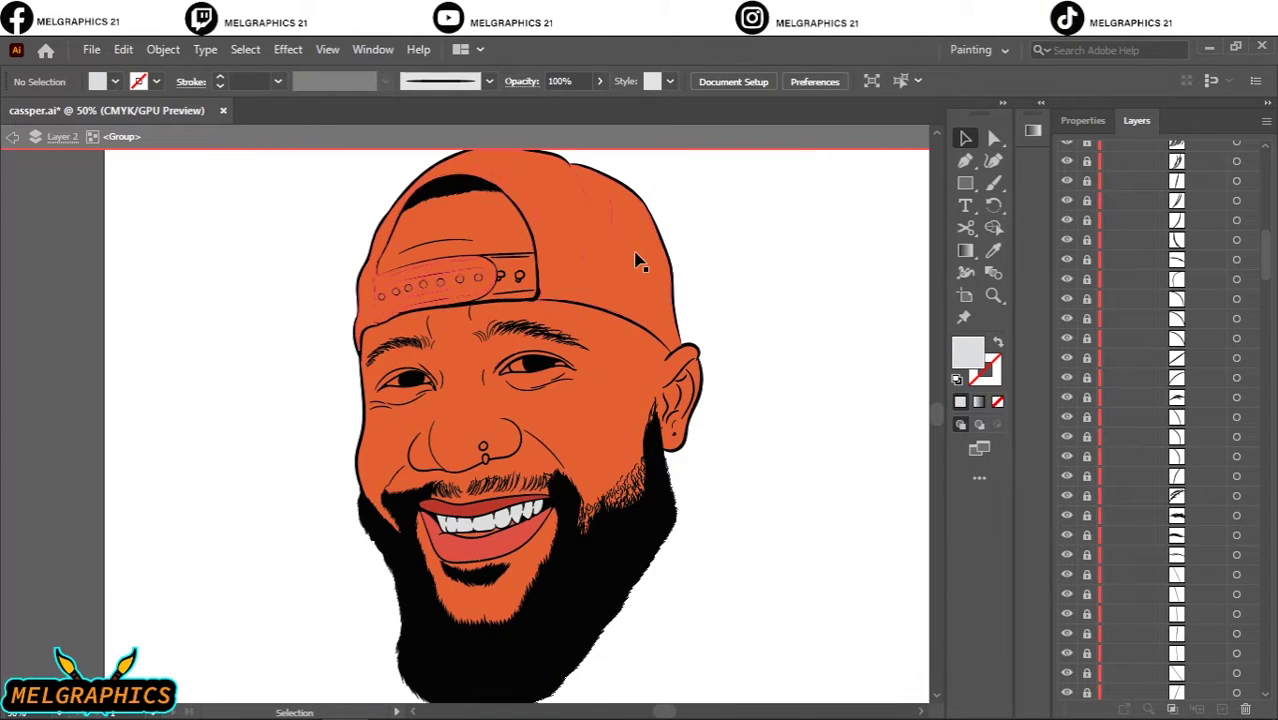
pyautogui.doubleClick(967, 350)
# Fill the cap with red #EA2156.
pyautogui.write('EA2156')
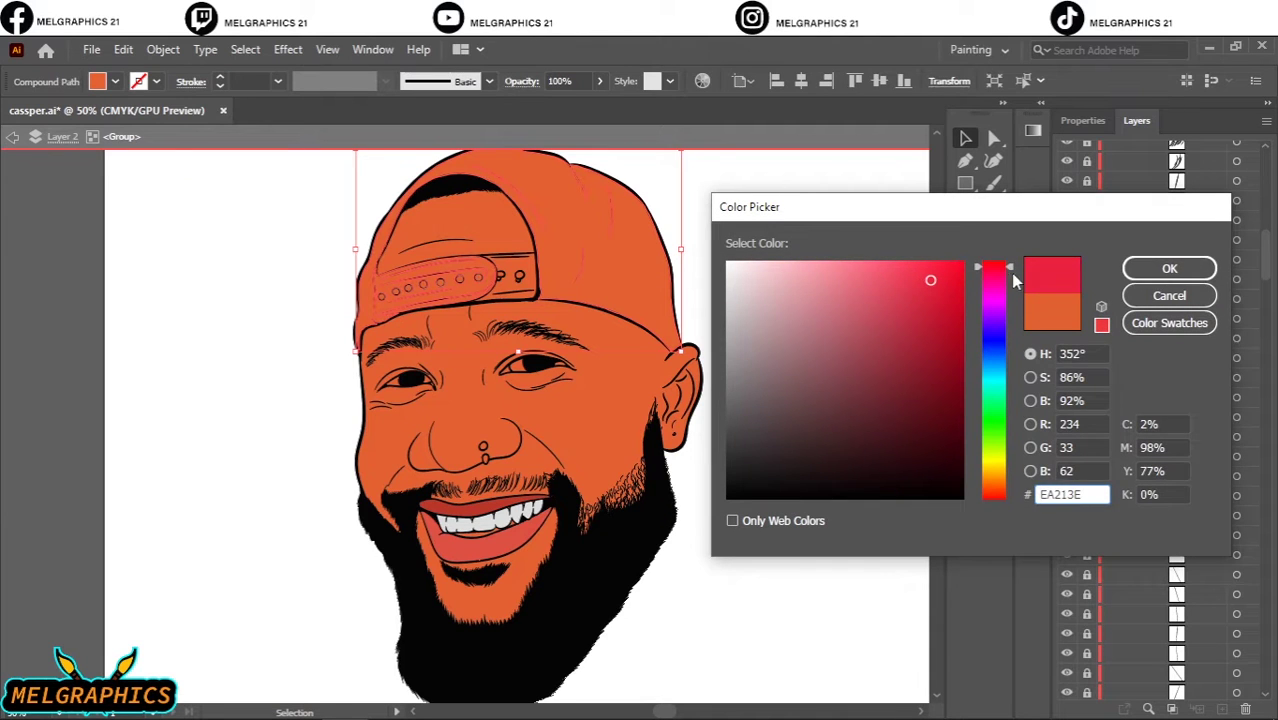
pyautogui.click(1169, 268)
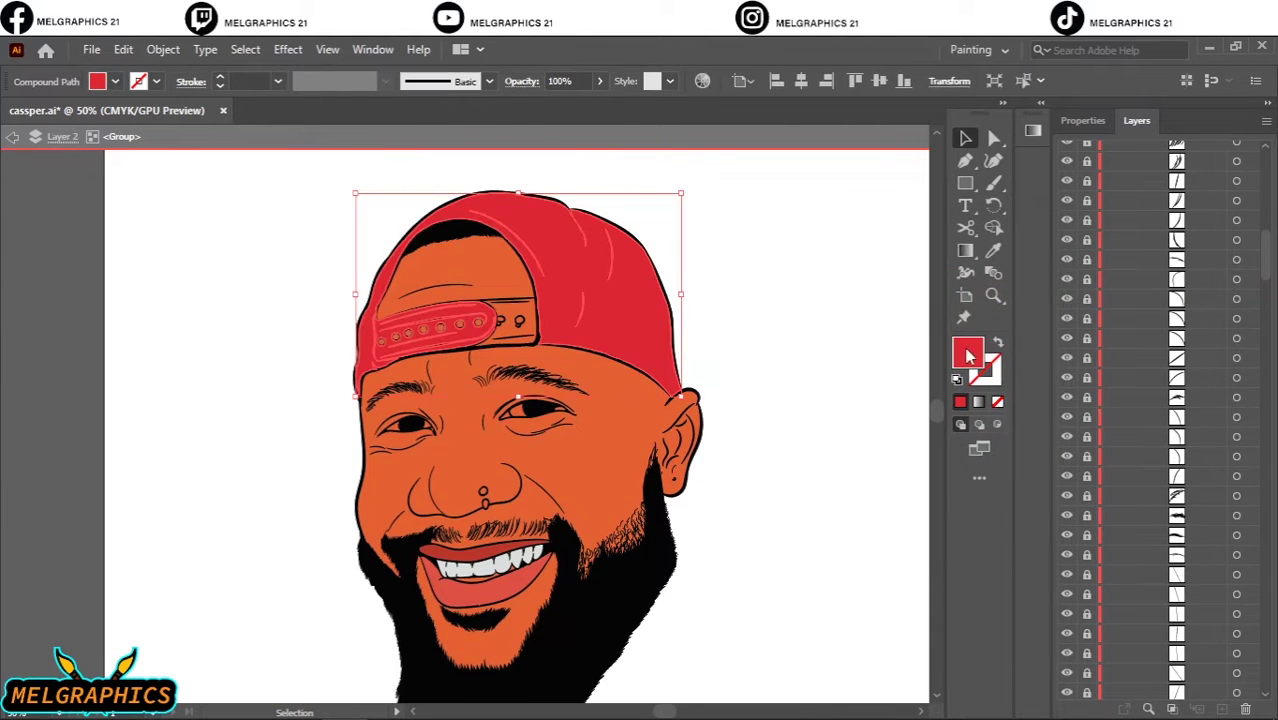
pyautogui.doubleClick(967, 355)
pyautogui.press('Return')
pyautogui.click(842, 286)
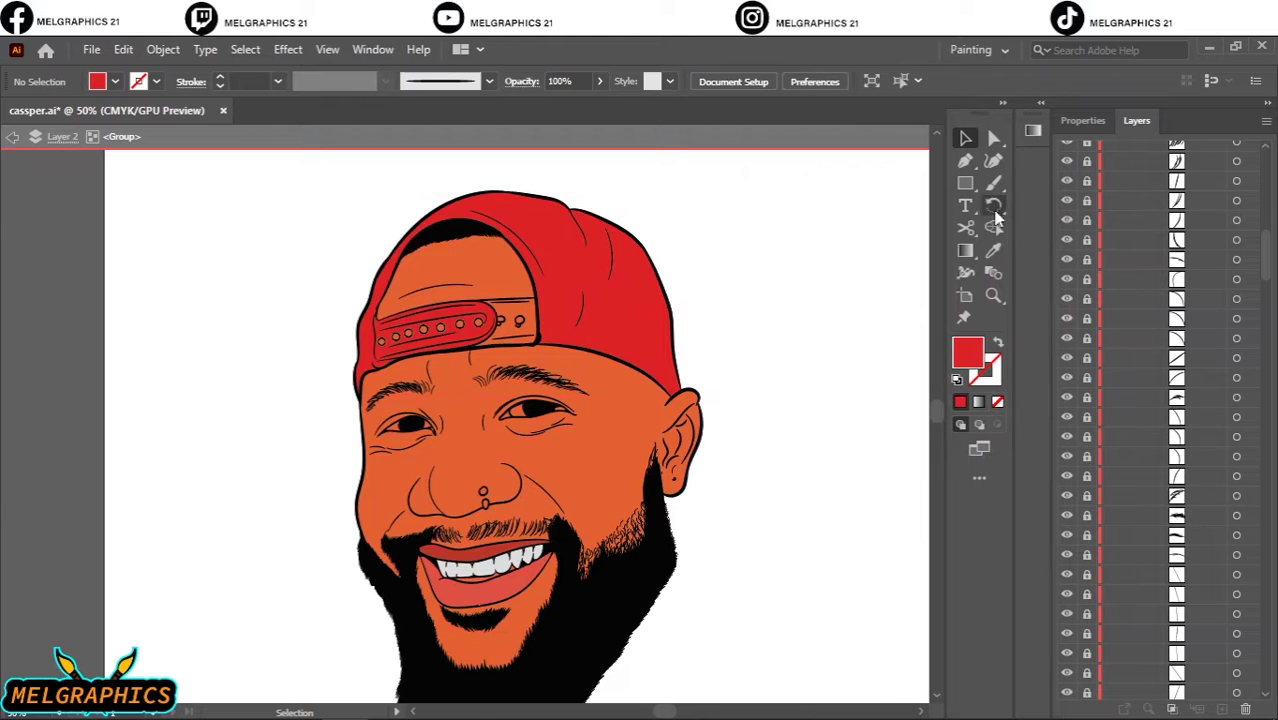
# Fill the eye whites with white from the swatches.
pyautogui.scroll(4, 493, 425)
pyautogui.click(540, 400)
pyautogui.click(115, 81)
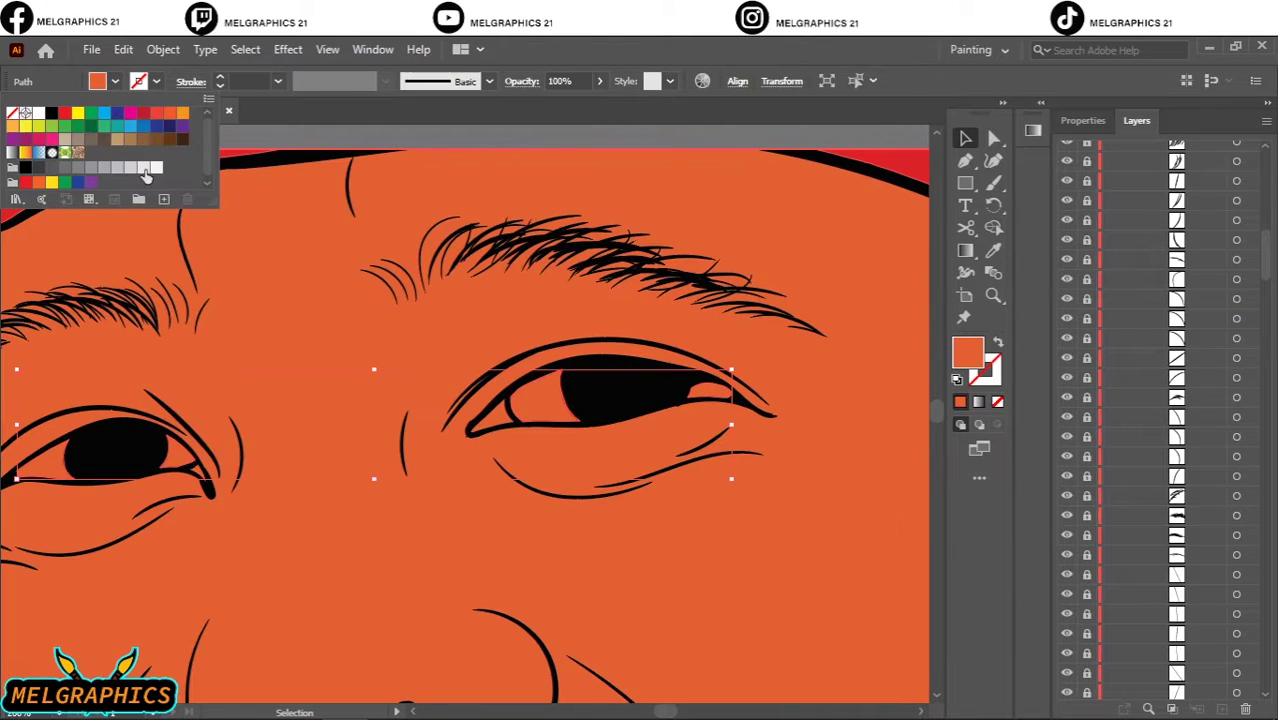
pyautogui.click(150, 180)
pyautogui.press('Escape')
# Give the small shape between the eyes a dark red fill.
pyautogui.click(418, 449)
pyautogui.doubleClick(967, 355)
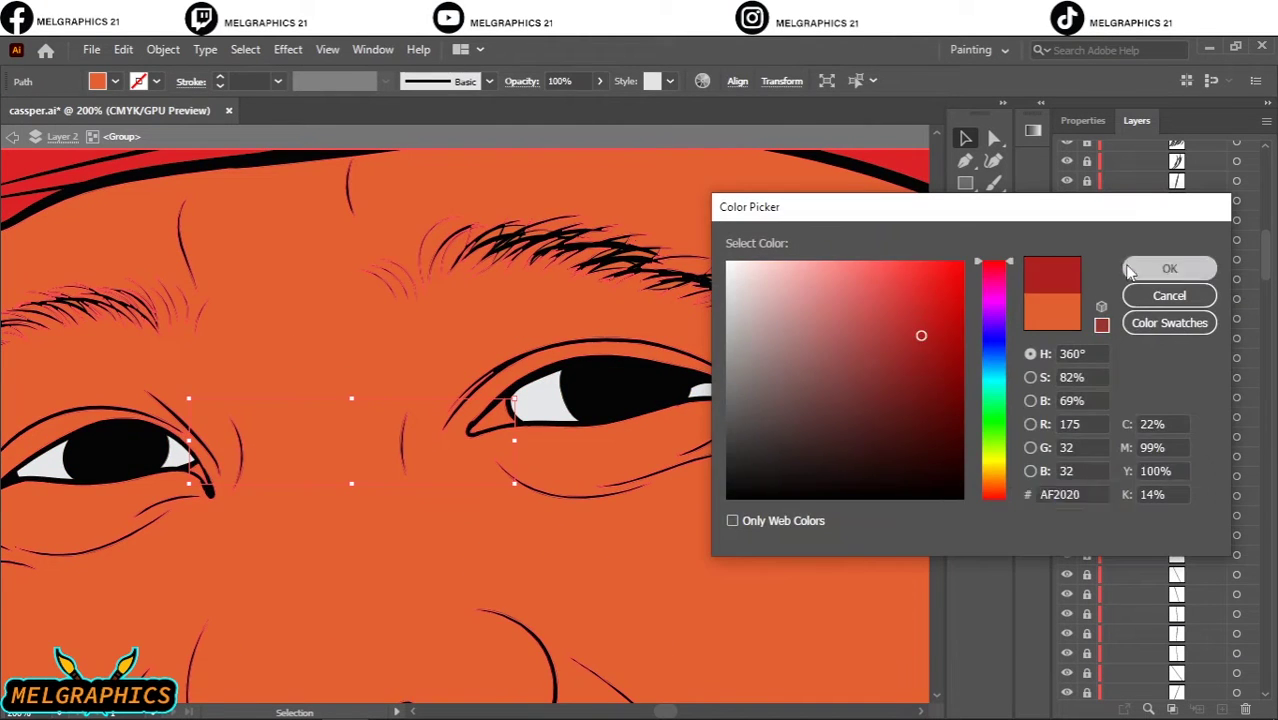
pyautogui.press('Escape')
pyautogui.scroll(4, 485, 391)
pyautogui.click(485, 391)
# Eyedrop the strap's red onto the cap-strap holes, then darken it.
pyautogui.press('i')
pyautogui.click(543, 348)
pyautogui.hscroll(-3, 500, 380)
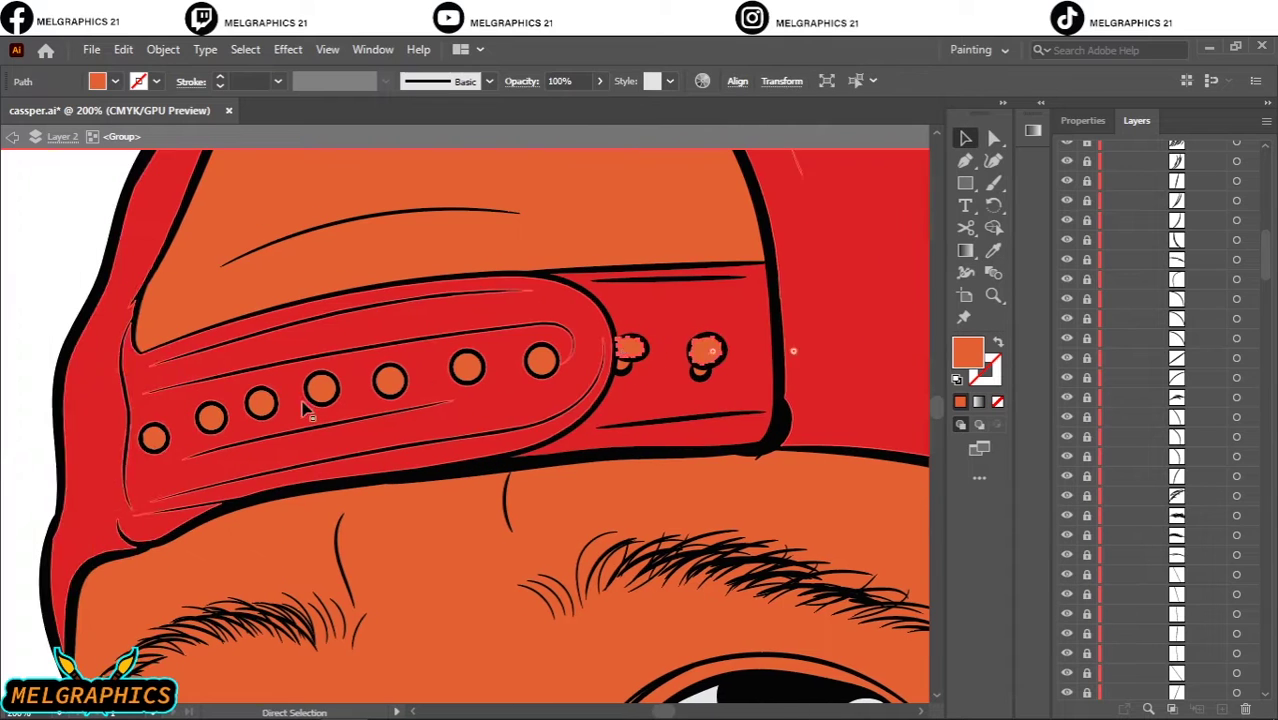
pyautogui.click(563, 372)
pyautogui.press('i')
pyautogui.click(563, 372)
pyautogui.doubleClick(967, 352)
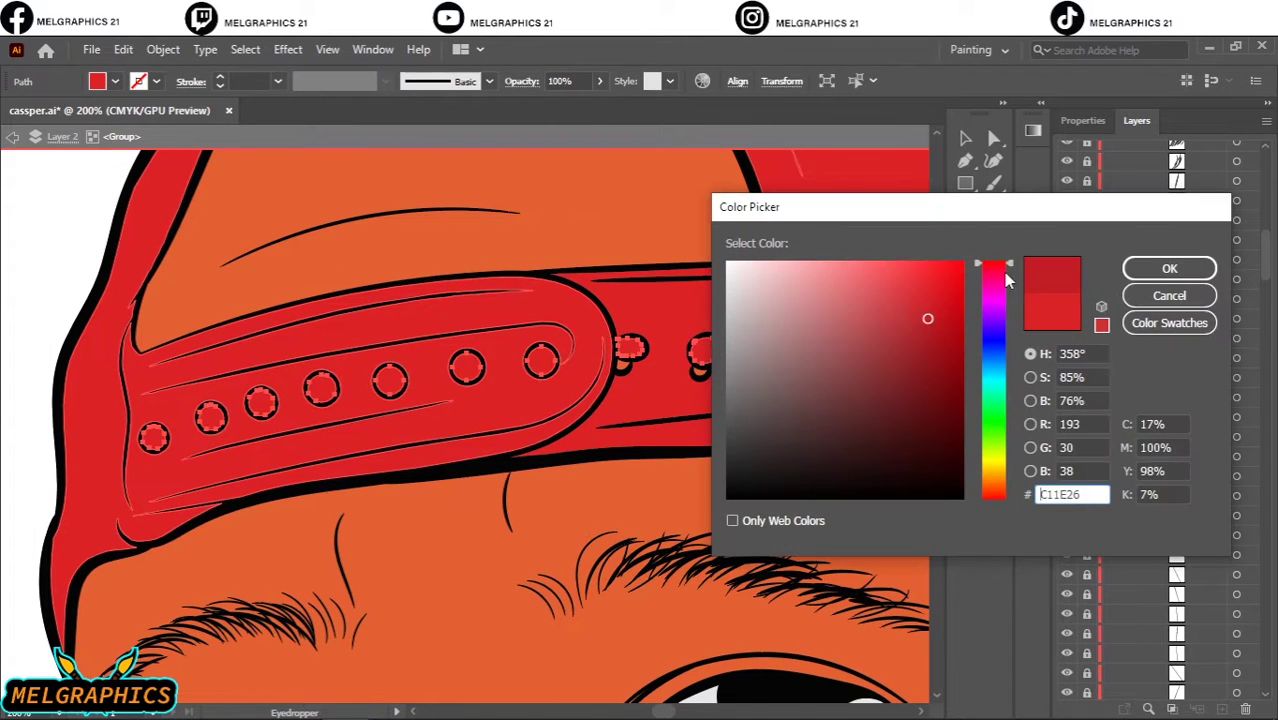
pyautogui.press('Escape')
pyautogui.doubleClick(967, 352)
pyautogui.press('Escape')
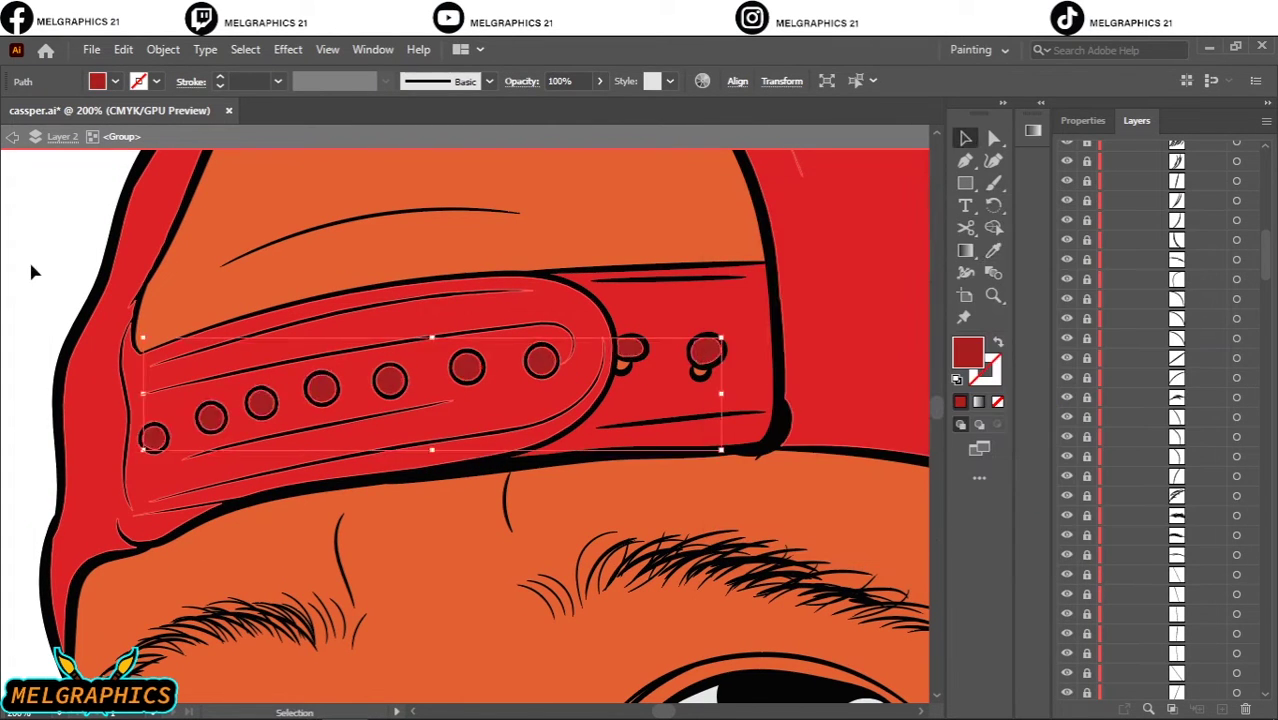
# Fill the two small strap holes with a deeper red.
pyautogui.scroll(3, 610, 340)
pyautogui.click(618, 340)
pyautogui.click(993, 250)
pyautogui.doubleClick(967, 352)
pyautogui.click(927, 380)
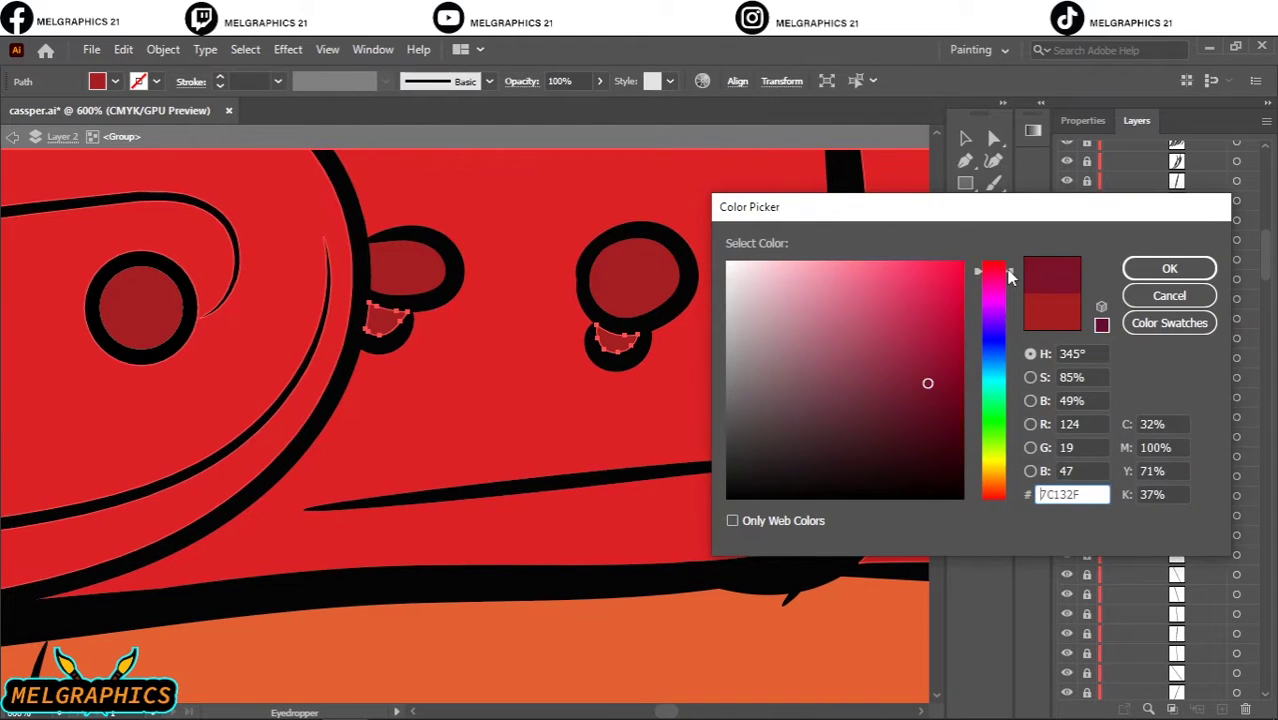
pyautogui.click(1184, 269)
pyautogui.press('v')
pyautogui.hotkey('ctrl', 'shift', 'a')
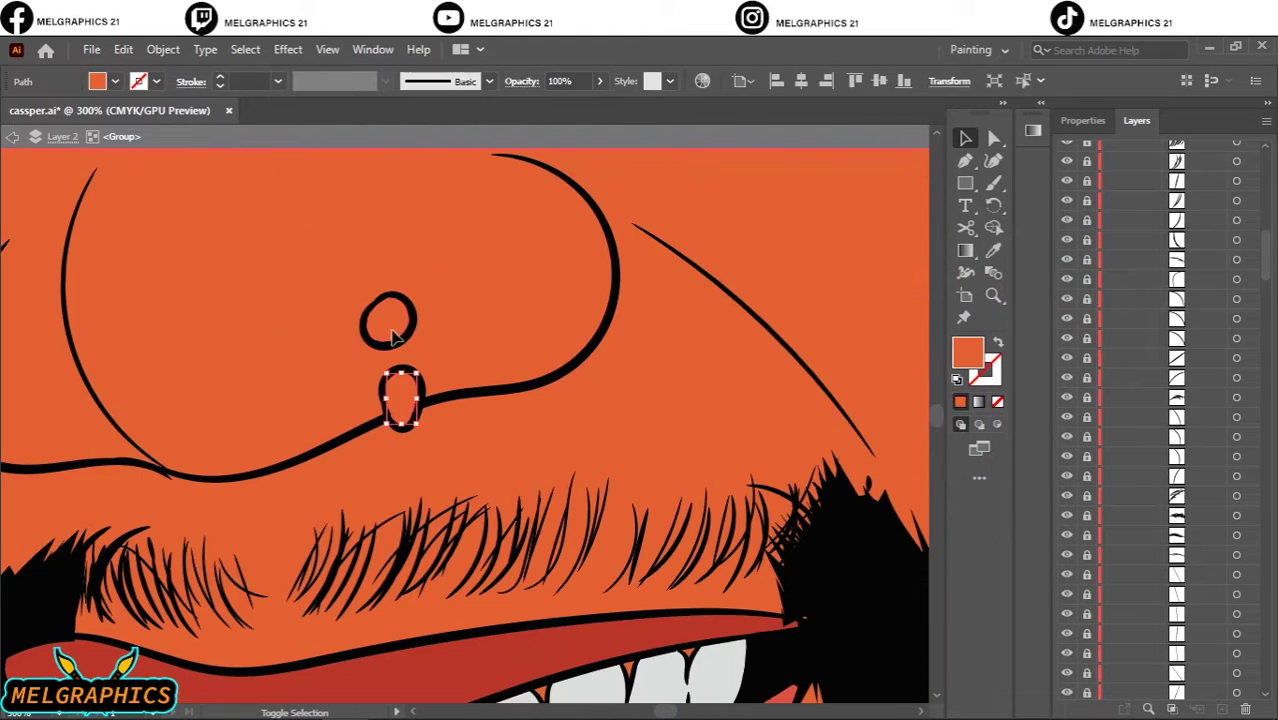
pyautogui.doubleClick(967, 352)
# Fill the nose piercing with orange.
pyautogui.click(909, 289)
pyautogui.press('Return')
pyautogui.hotkey('ctrl', 'shift', 'a')
pyautogui.hotkey('ctrl', '-')
pyautogui.hotkey('ctrl', '-')
pyautogui.hotkey('ctrl', '-')
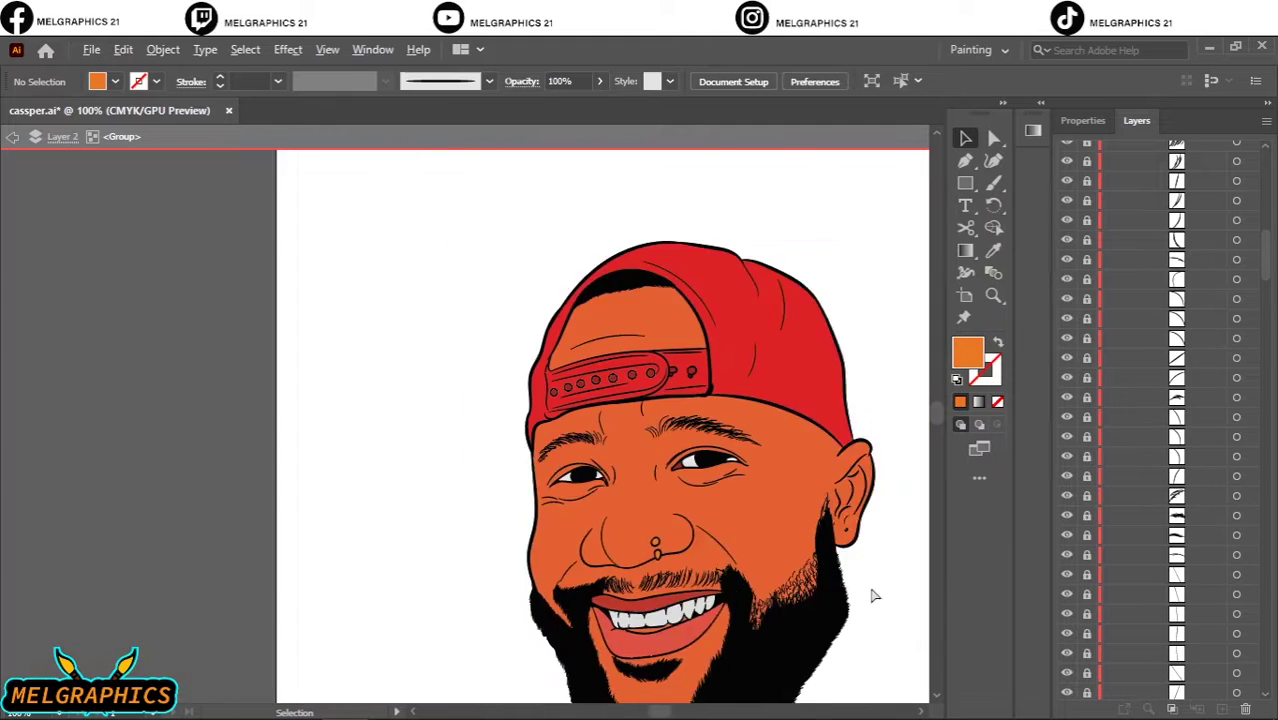
pyautogui.hotkey('ctrl', '-')
pyautogui.hotkey('ctrl', '-')
# Reload the externally modified file and duplicate Layer 2 as Layer 2 copy 2.
pyautogui.click(694, 411)
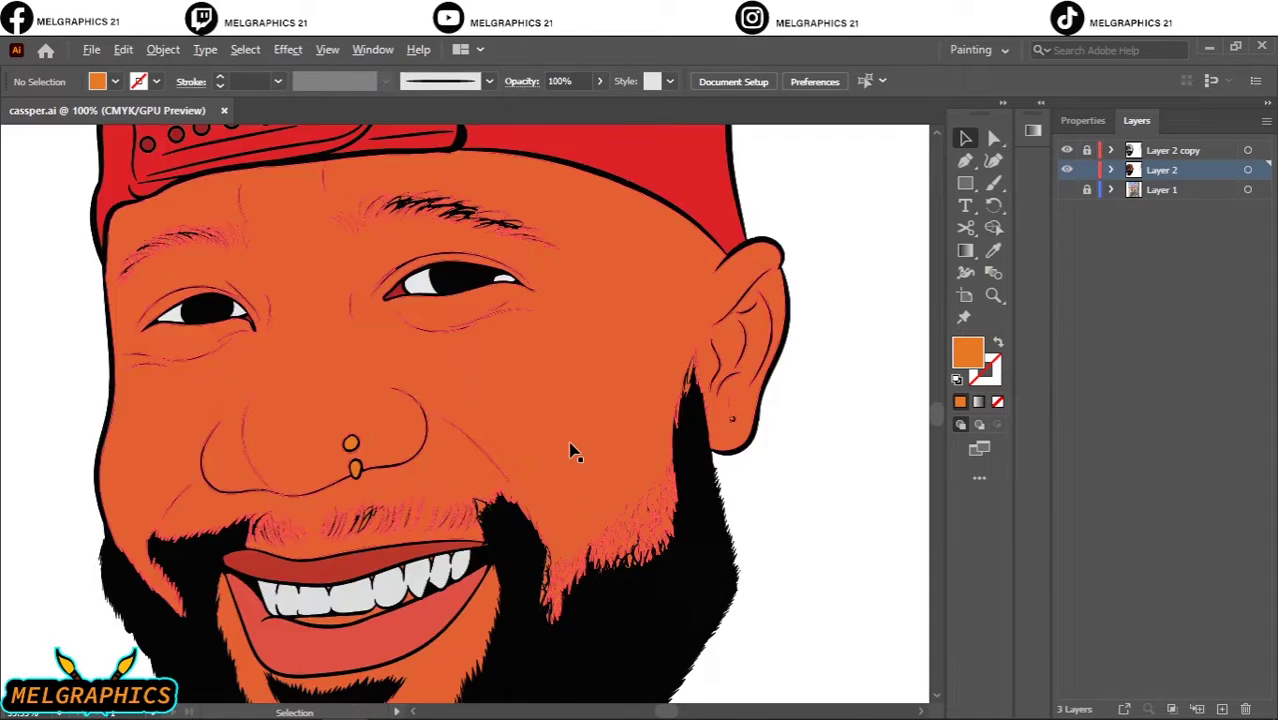
pyautogui.moveTo(1161, 170); pyautogui.dragTo(1222, 708)
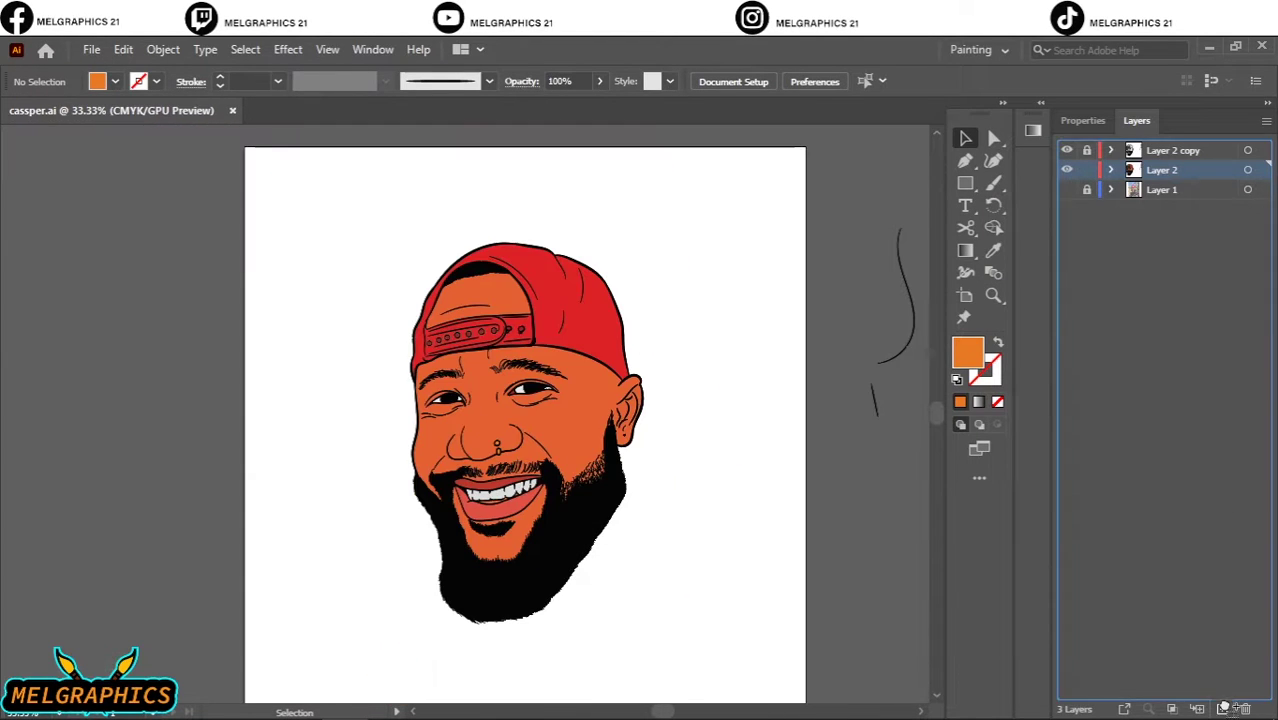
pyautogui.press('a')
pyautogui.hotkey('ctrl', '+')
pyautogui.hotkey('ctrl', '+')
pyautogui.hotkey('ctrl', '+')
pyautogui.scroll(-5, 560, 409)
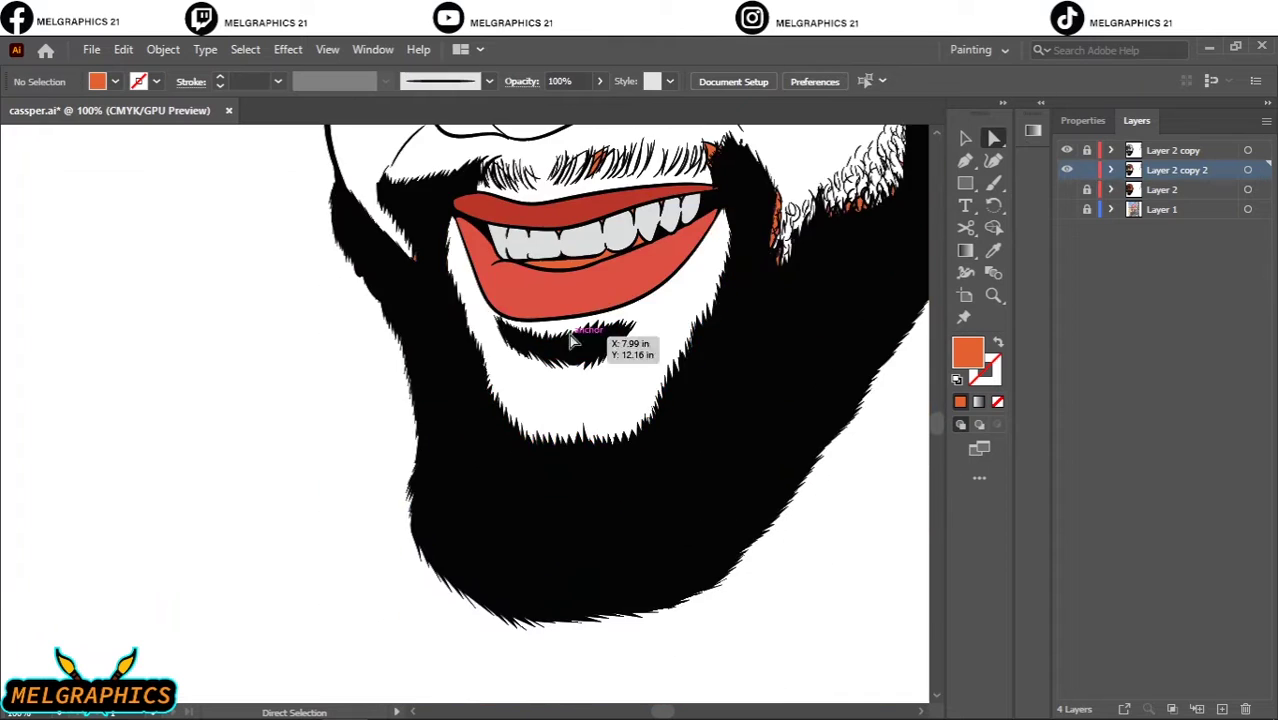
pyautogui.hotkey('ctrl', 'z')
pyautogui.press('v')
pyautogui.hotkey('ctrl', '+')
pyautogui.hotkey('ctrl', '+')
pyautogui.hotkey('ctrl', '+')
# Inside the mouth group, fill the shape beneath the teeth with dark red.
pyautogui.doubleClick(485, 442)
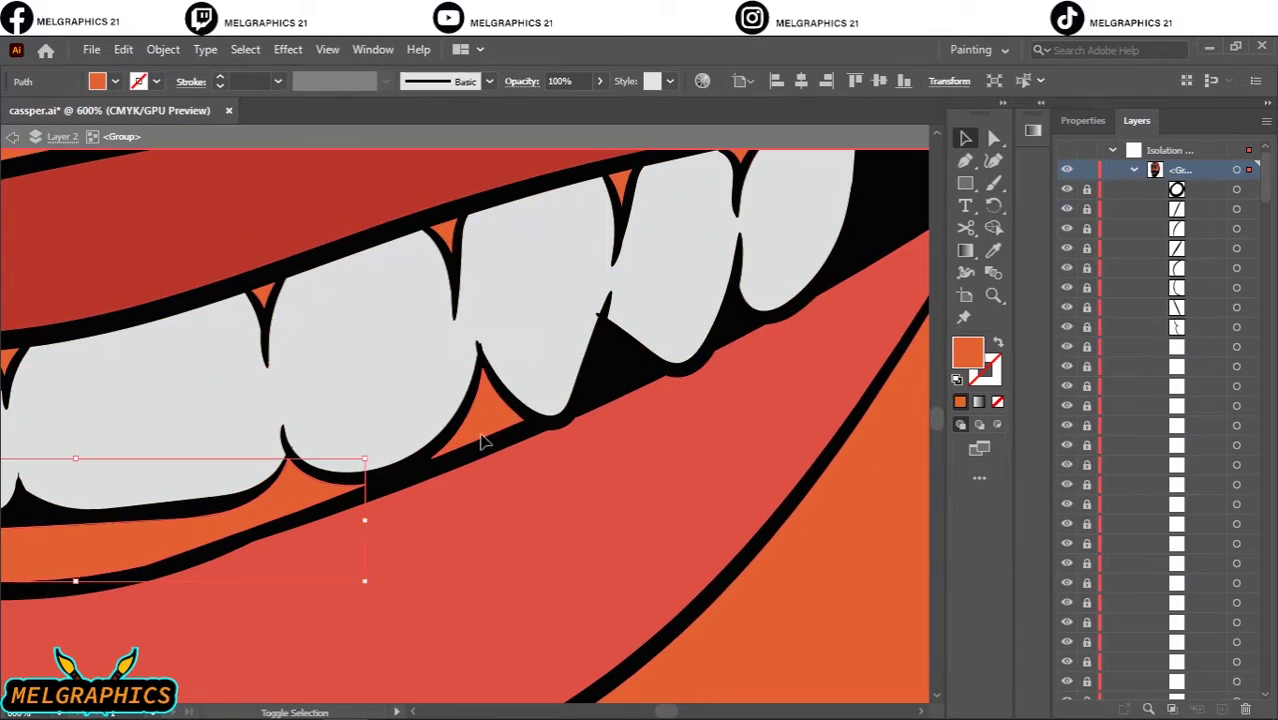
pyautogui.doubleClick(967, 352)
pyautogui.click(1150, 266)
pyautogui.doubleClick(967, 352)
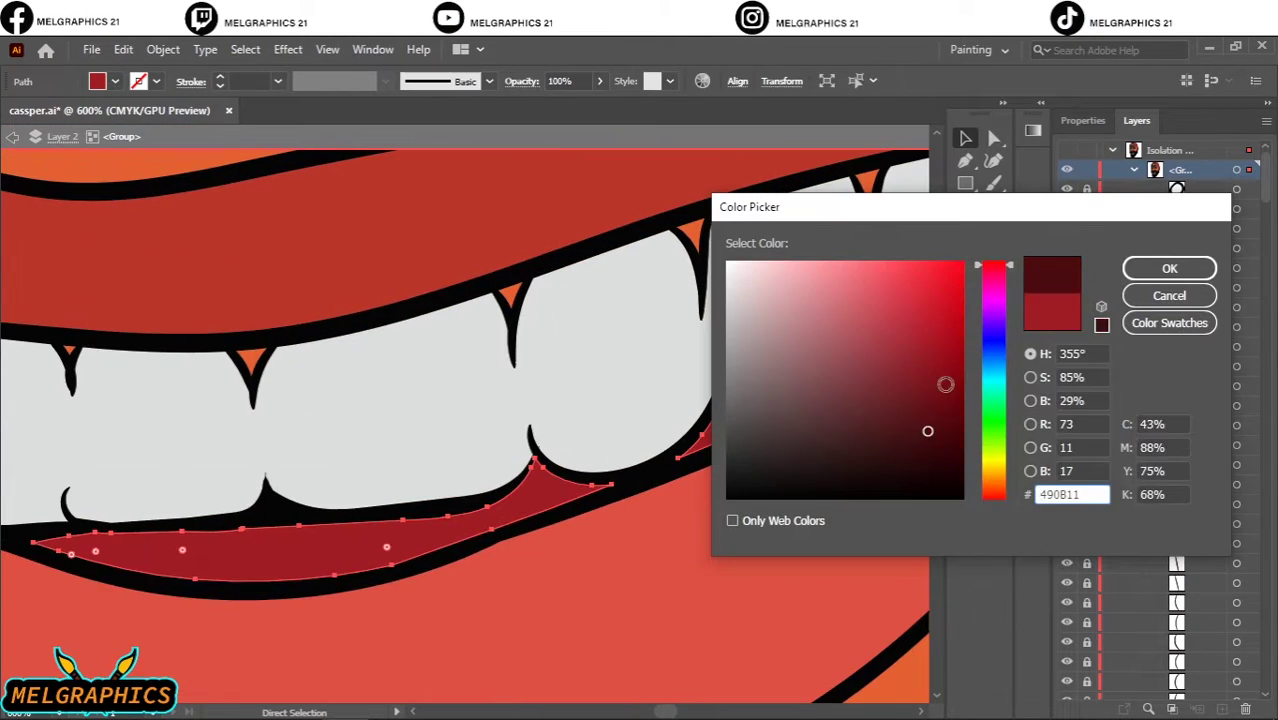
pyautogui.click(1181, 266)
pyautogui.hotkey('ctrl', '-')
pyautogui.hotkey('ctrl', '-')
pyautogui.hotkey('ctrl', '-')
pyautogui.hotkey('ctrl', 'shift', 'a')
pyautogui.hotkey('ctrl', '-')
pyautogui.hotkey('ctrl', '-')
pyautogui.hotkey('ctrl', '-')
pyautogui.hotkey('ctrl', '+')
pyautogui.hotkey('ctrl', '+')
pyautogui.hotkey('ctrl', '+')
# Fill the five gaps between the teeth with dark red and exit the group.
pyautogui.click(805, 262)
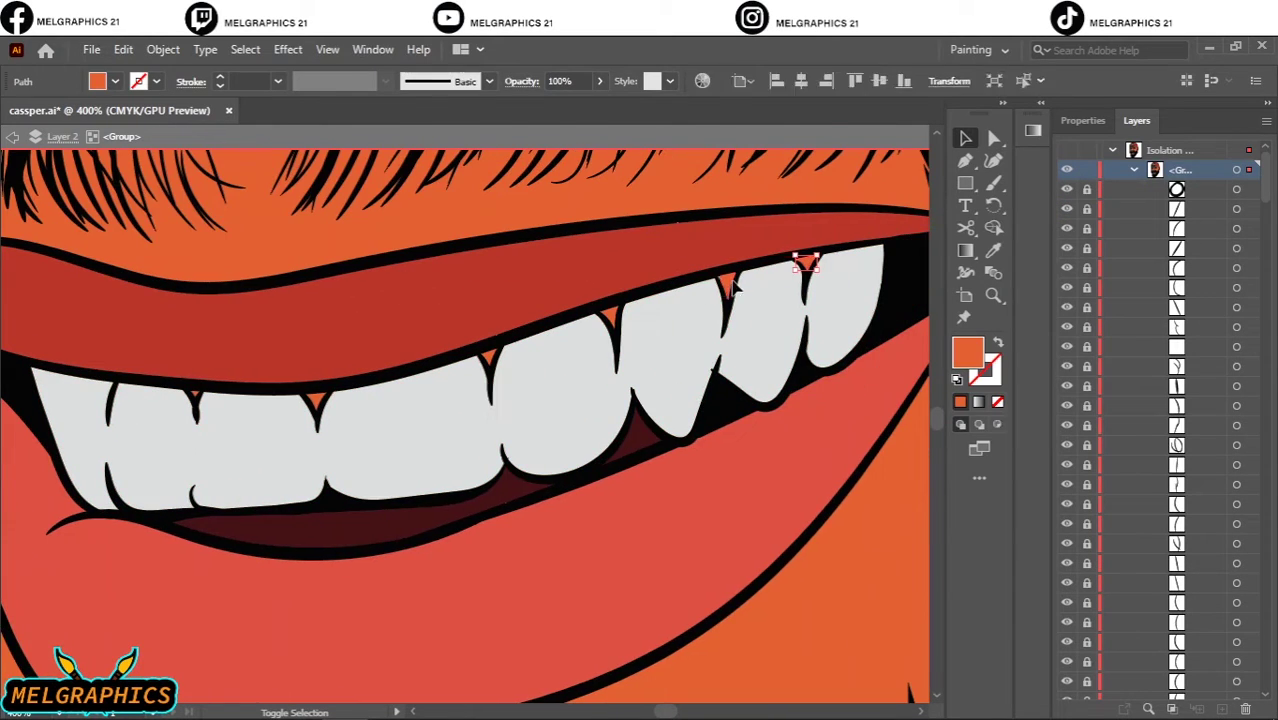
pyautogui.keyDown('shift'); pyautogui.click(607, 318); pyautogui.keyUp('shift')
pyautogui.keyDown('shift'); pyautogui.click(490, 355); pyautogui.keyUp('shift')
pyautogui.keyDown('shift'); pyautogui.click(315, 400); pyautogui.keyUp('shift')
pyautogui.keyDown('shift'); pyautogui.click(195, 395); pyautogui.keyUp('shift')
pyautogui.doubleClick(968, 352)
pyautogui.click(1178, 266)
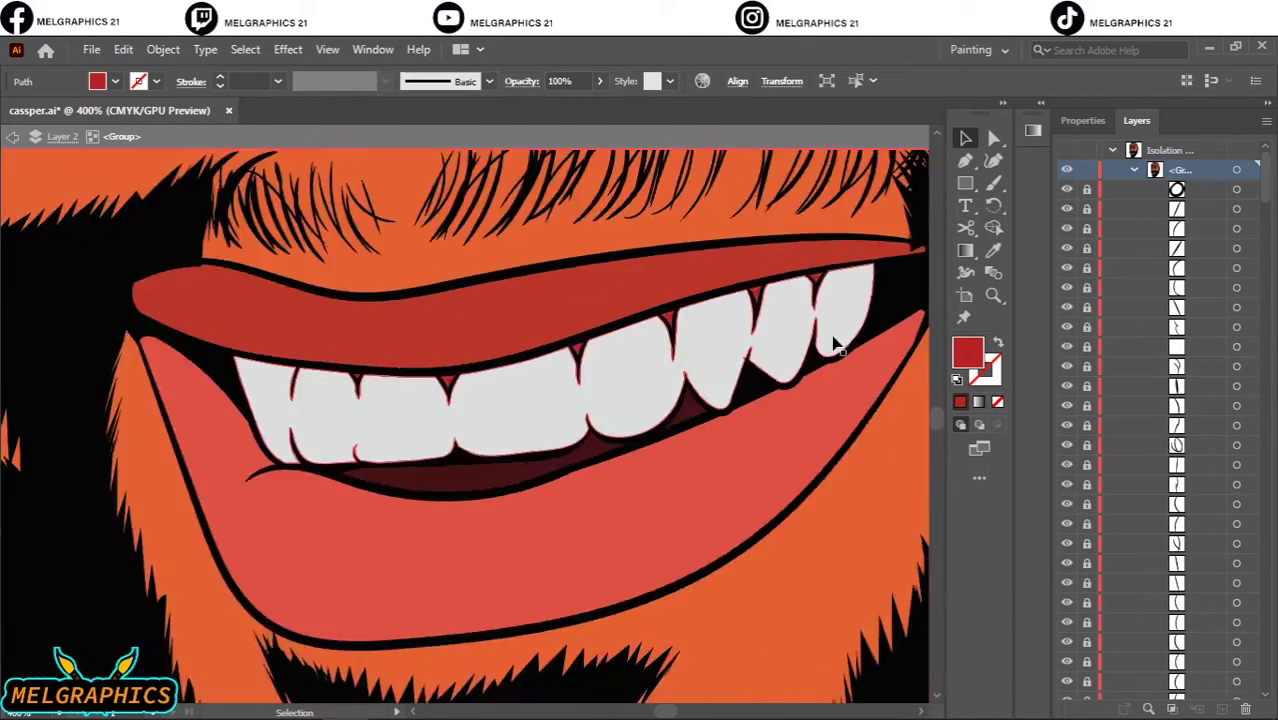
pyautogui.hotkey('ctrl', 'shift', 'a')
pyautogui.press('Escape')
pyautogui.hotkey('ctrl', '-')
pyautogui.hotkey('ctrl', '-')
pyautogui.hotkey('ctrl', '-')
# Make Layer 2 copy 2 active and select paths at the top of the right beard.
pyautogui.click(993, 138)
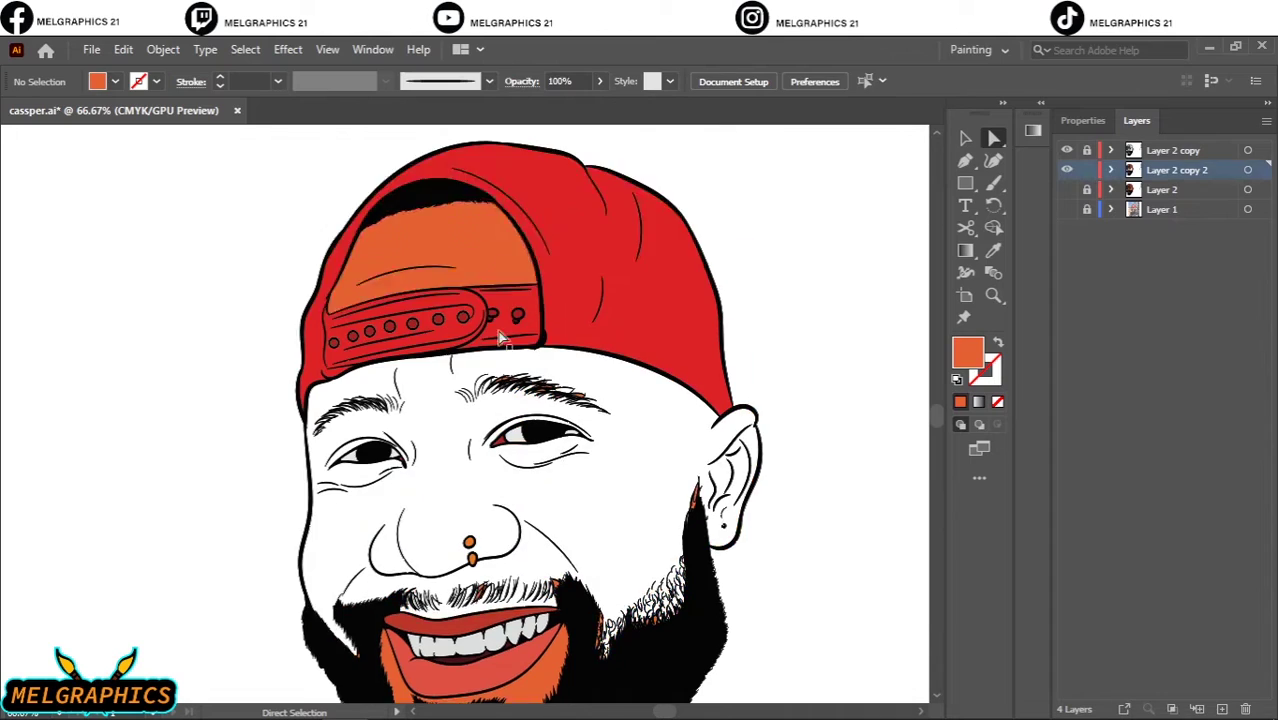
pyautogui.scroll(-2, 480, 400)
pyautogui.moveTo(438, 455); pyautogui.dragTo(520, 607)
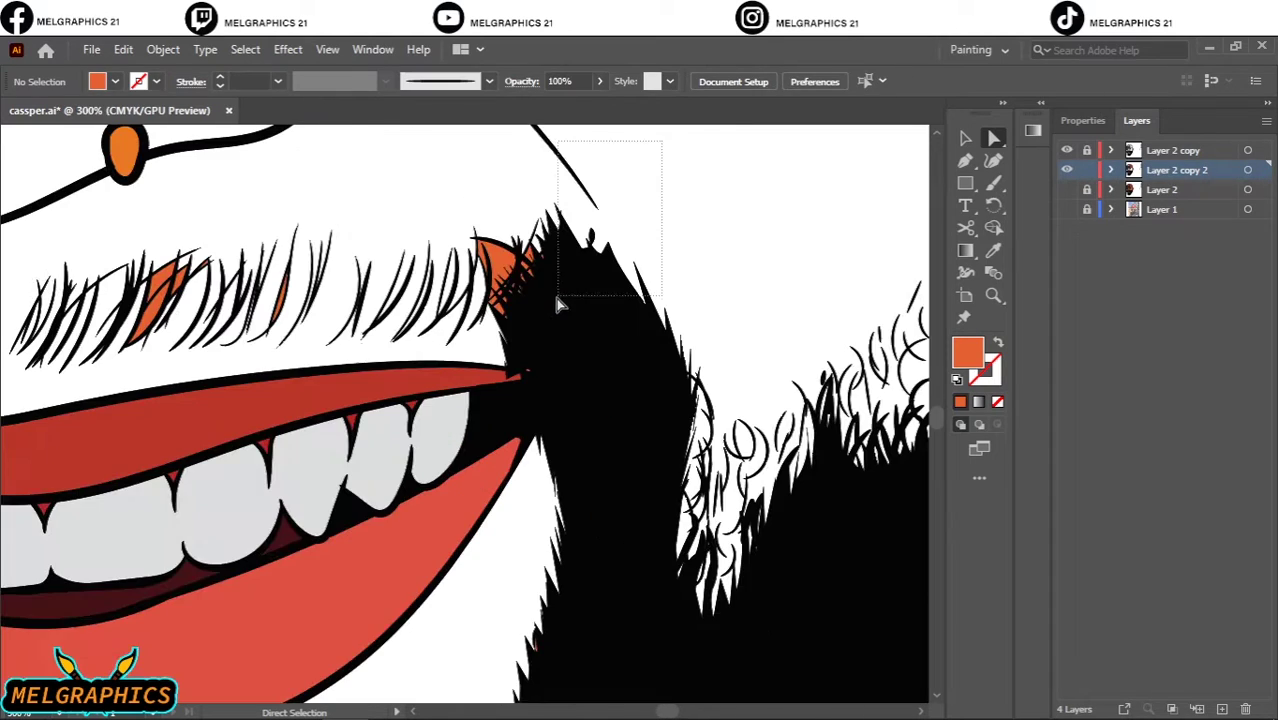
pyautogui.scroll(3, 291, 354)
pyautogui.hotkey('ctrl', '0')
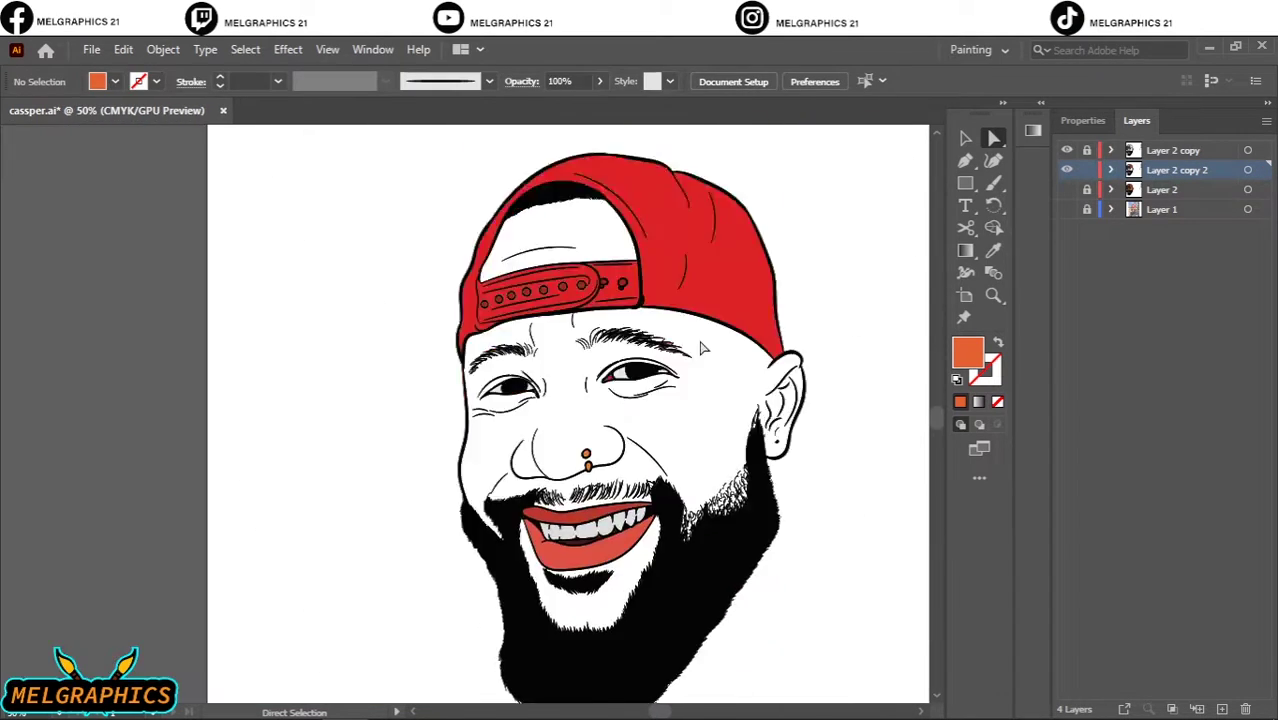
# Select the paths around the left eyebrow and add new Layer 5.
pyautogui.scroll(3, 570, 300)
pyautogui.scroll(1, 493, 518)
pyautogui.moveTo(211, 368); pyautogui.dragTo(493, 518)
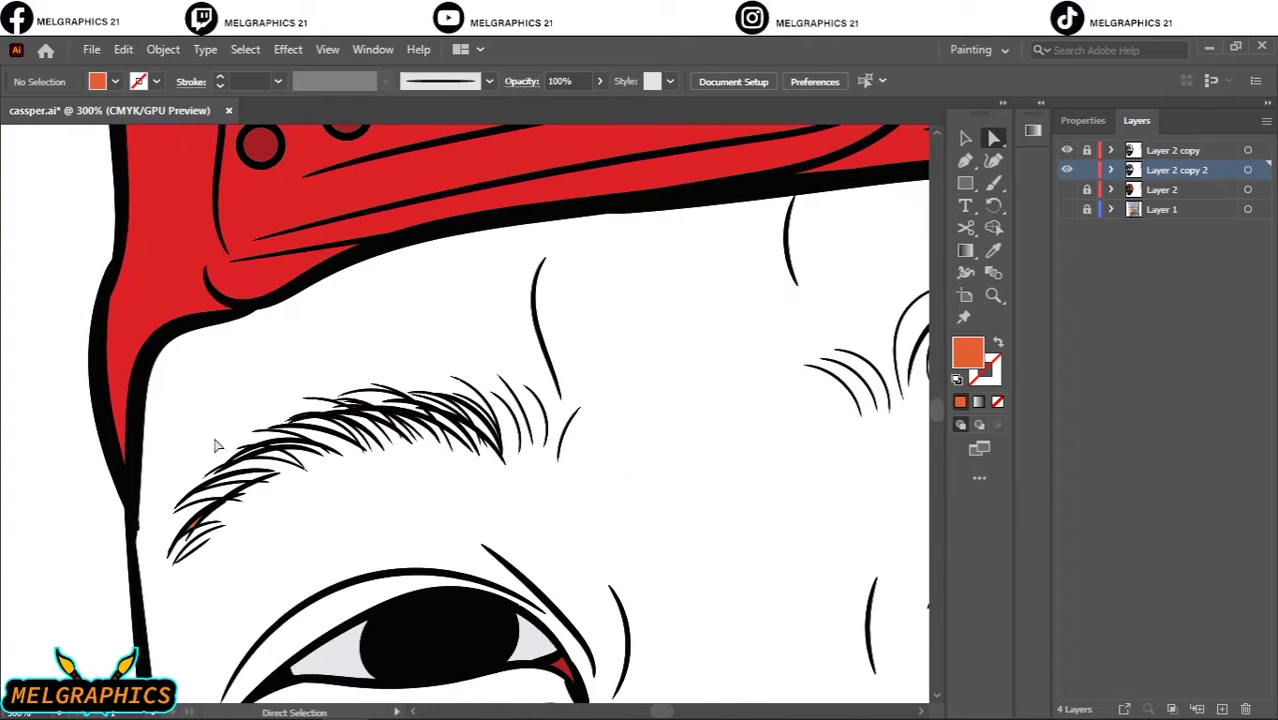
pyautogui.hotkey('ctrl', '0')
pyautogui.click(1162, 190)
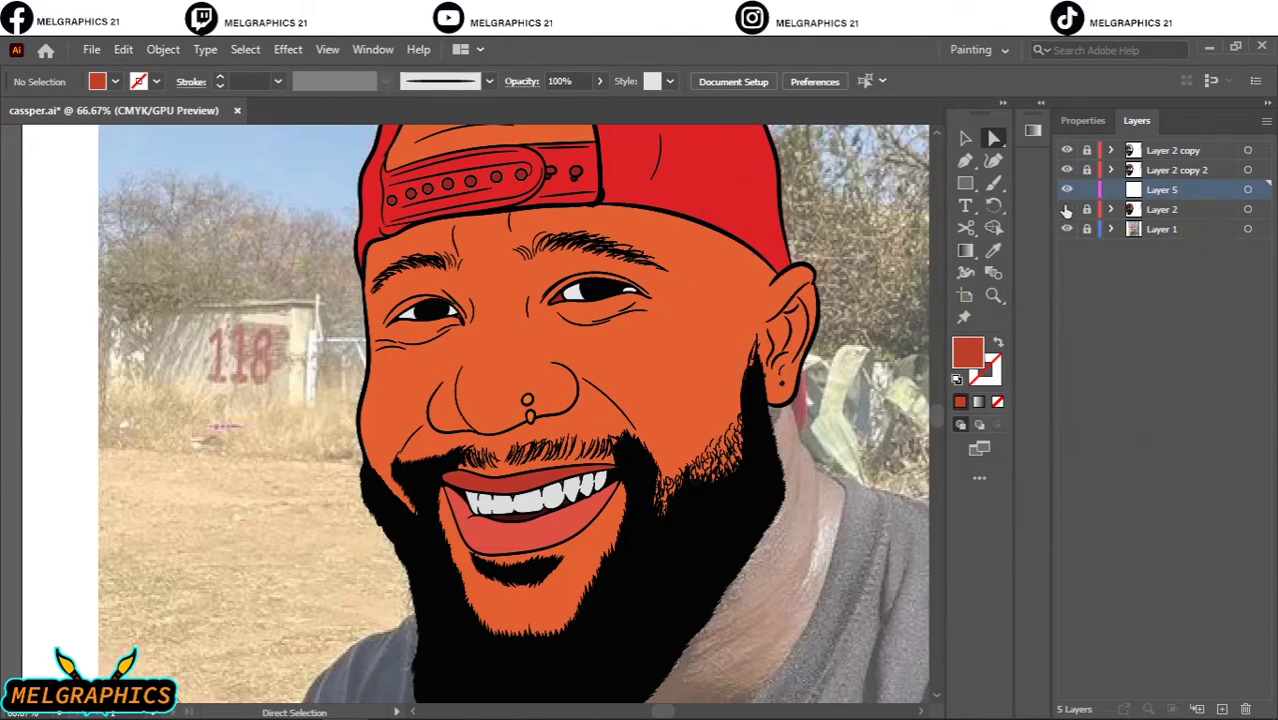
# Hide Layer 2 and trace a Pencil shadow shape along the left jaw.
pyautogui.click(1066, 209)
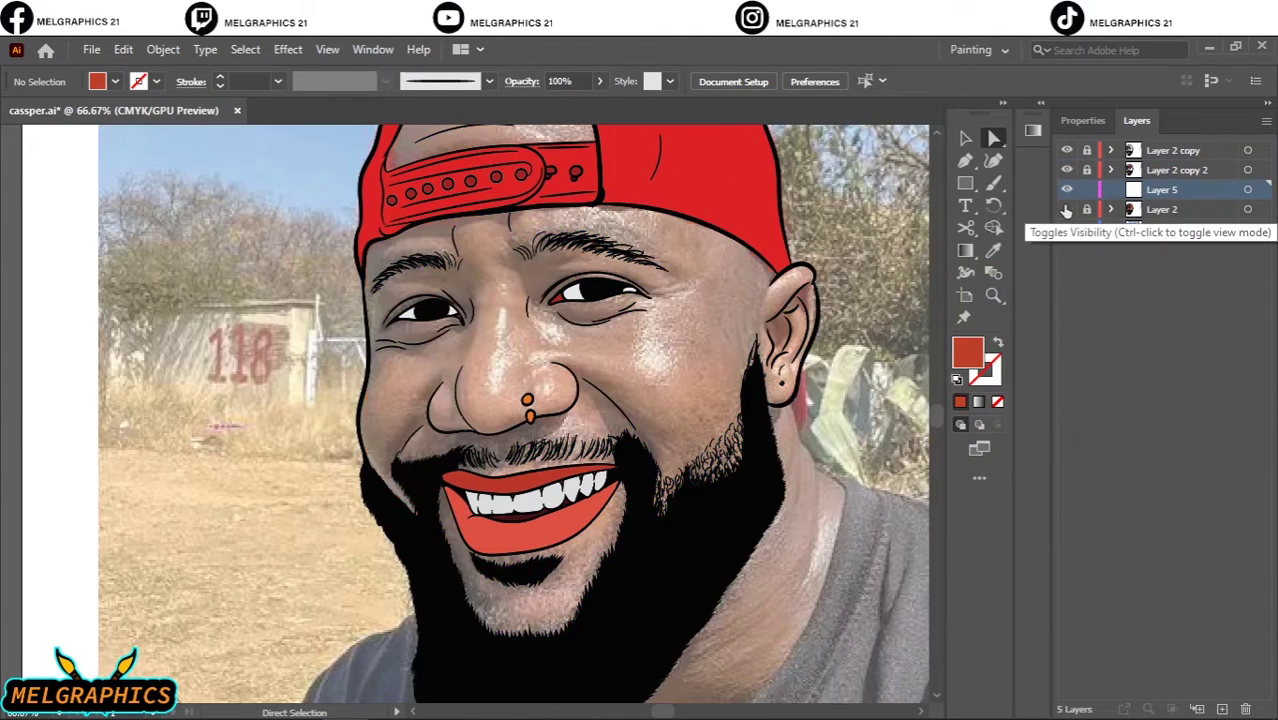
pyautogui.scroll(4, 371, 400)
pyautogui.press('n')
pyautogui.scroll(-1, 550, 447)
pyautogui.moveTo(415, 597); pyautogui.dragTo(358, 462)
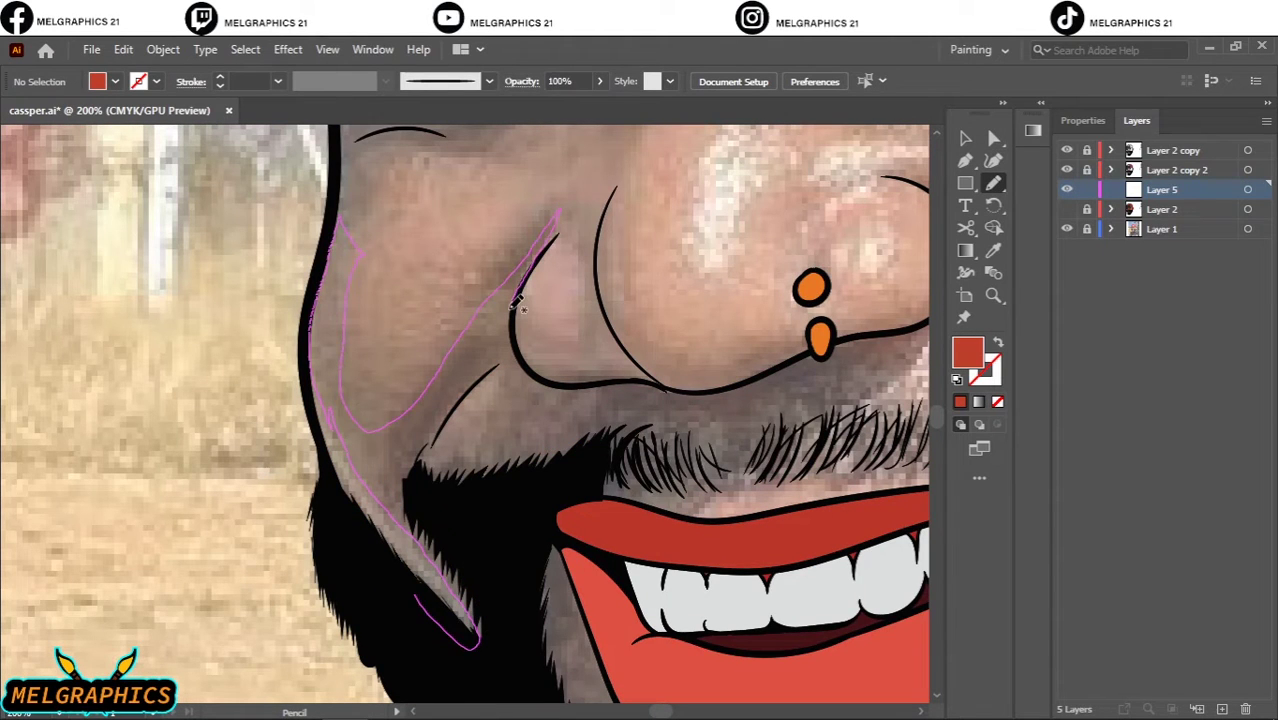
pyautogui.moveTo(483, 390); pyautogui.dragTo(489, 418)
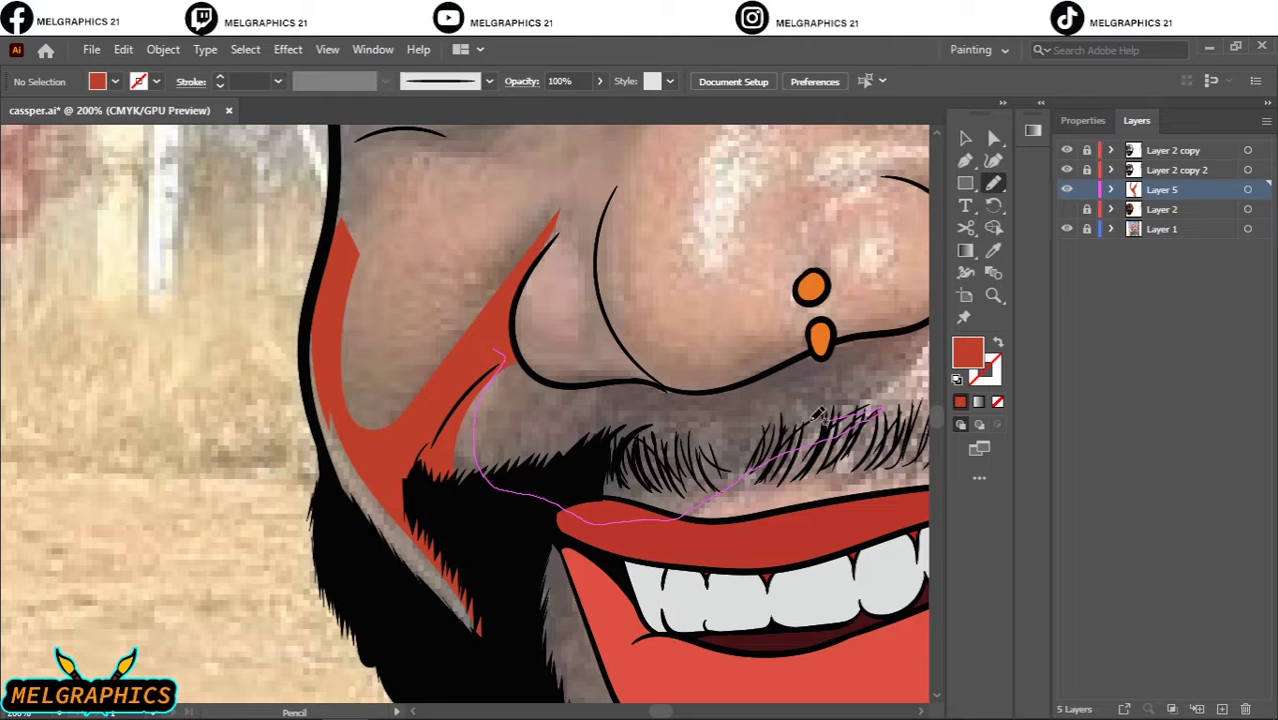
# Trace shadow shapes under the nose, along its left side and around the nostril.
pyautogui.moveTo(518, 336); pyautogui.dragTo(518, 336)
pyautogui.scroll(1, 110, 368)
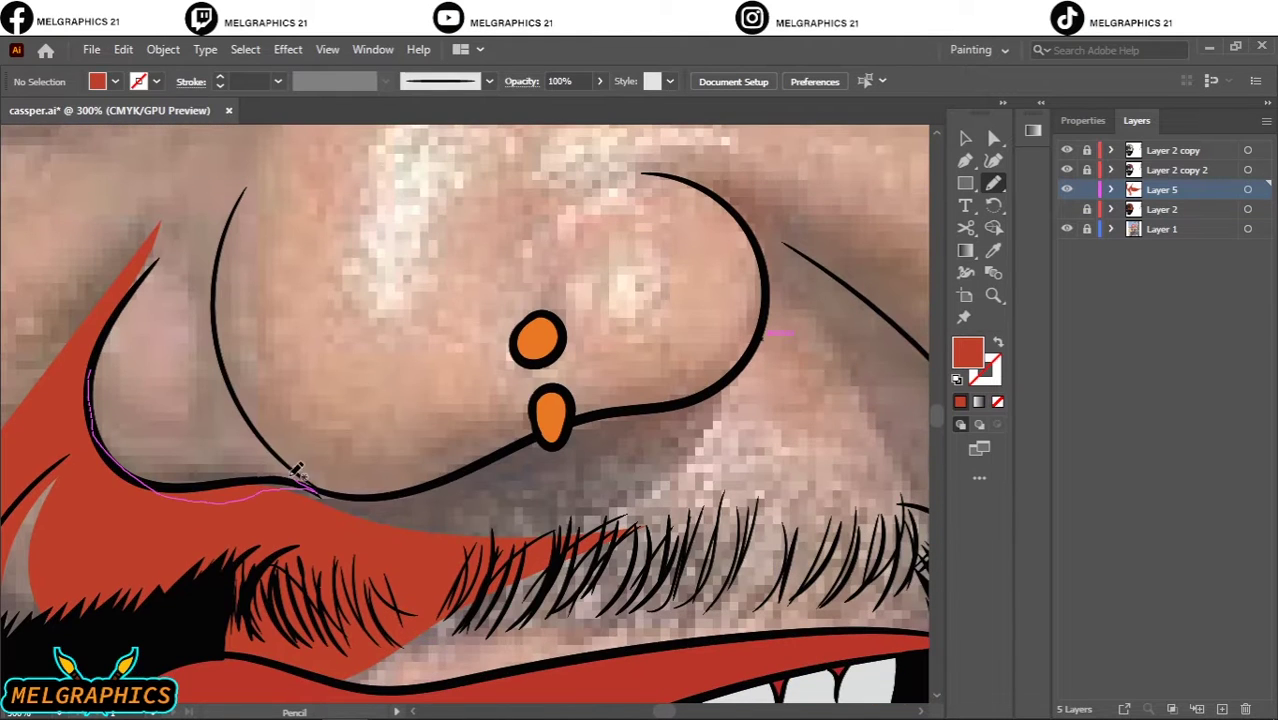
pyautogui.moveTo(205, 327); pyautogui.dragTo(240, 200)
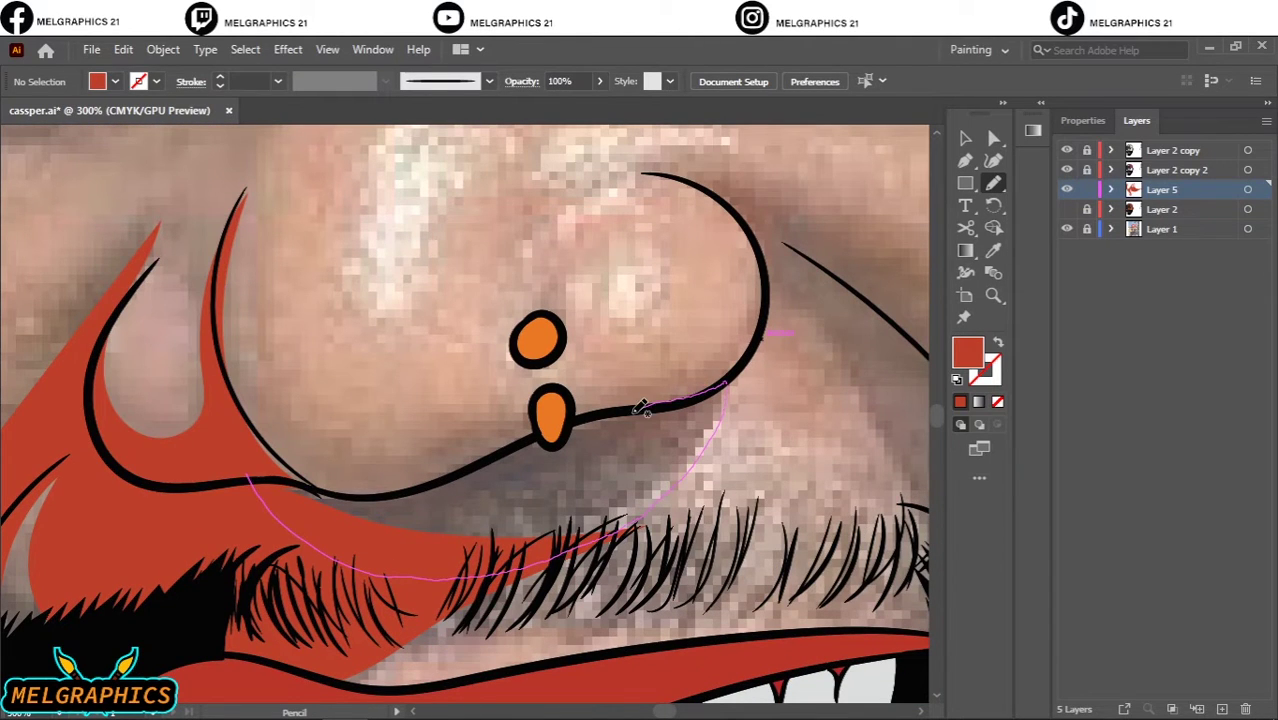
pyautogui.moveTo(456, 472); pyautogui.dragTo(318, 474)
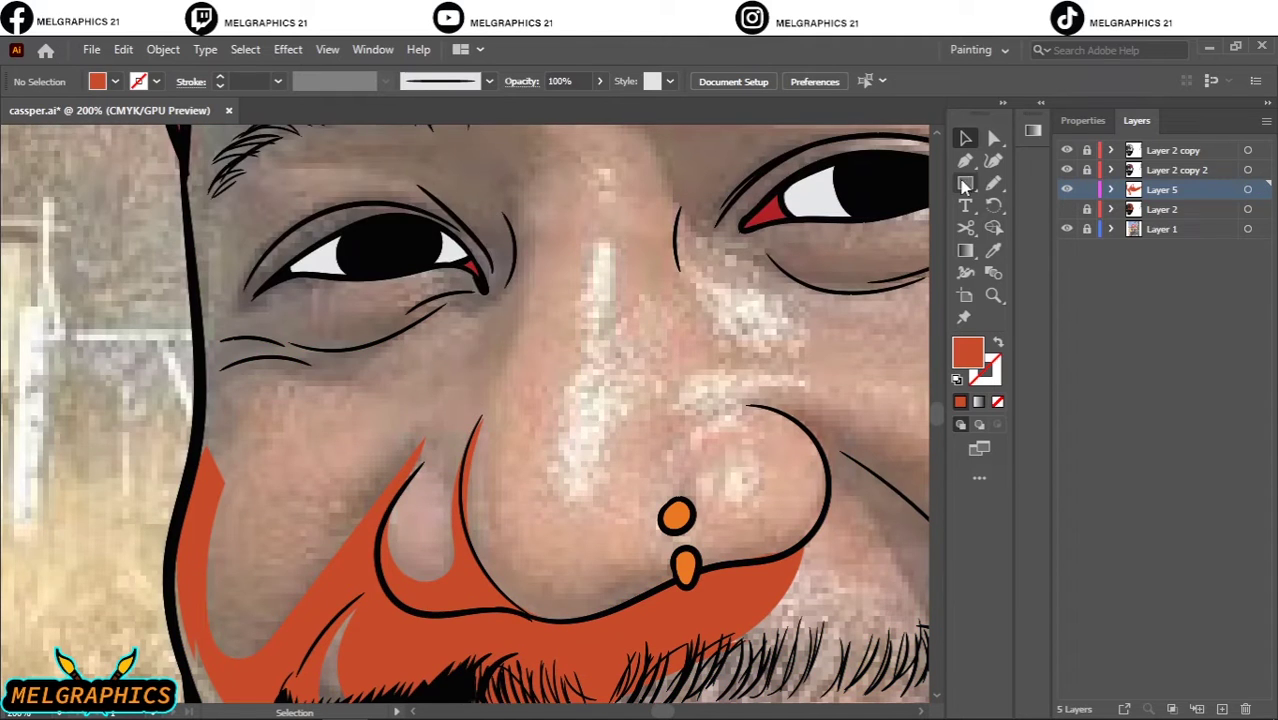
# Draw a closed shadow shape around the eye and brow.
pyautogui.click(992, 184)
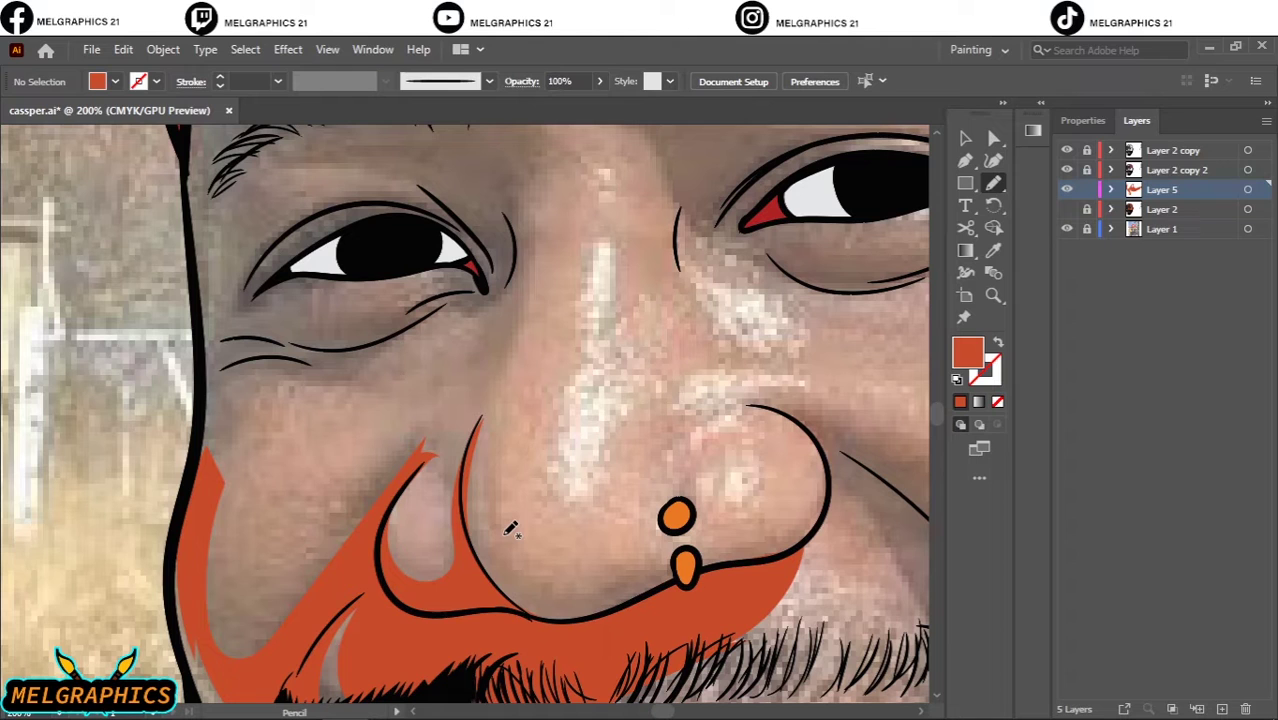
pyautogui.scroll(4, 220, 545)
pyautogui.scroll(-2, 220, 545)
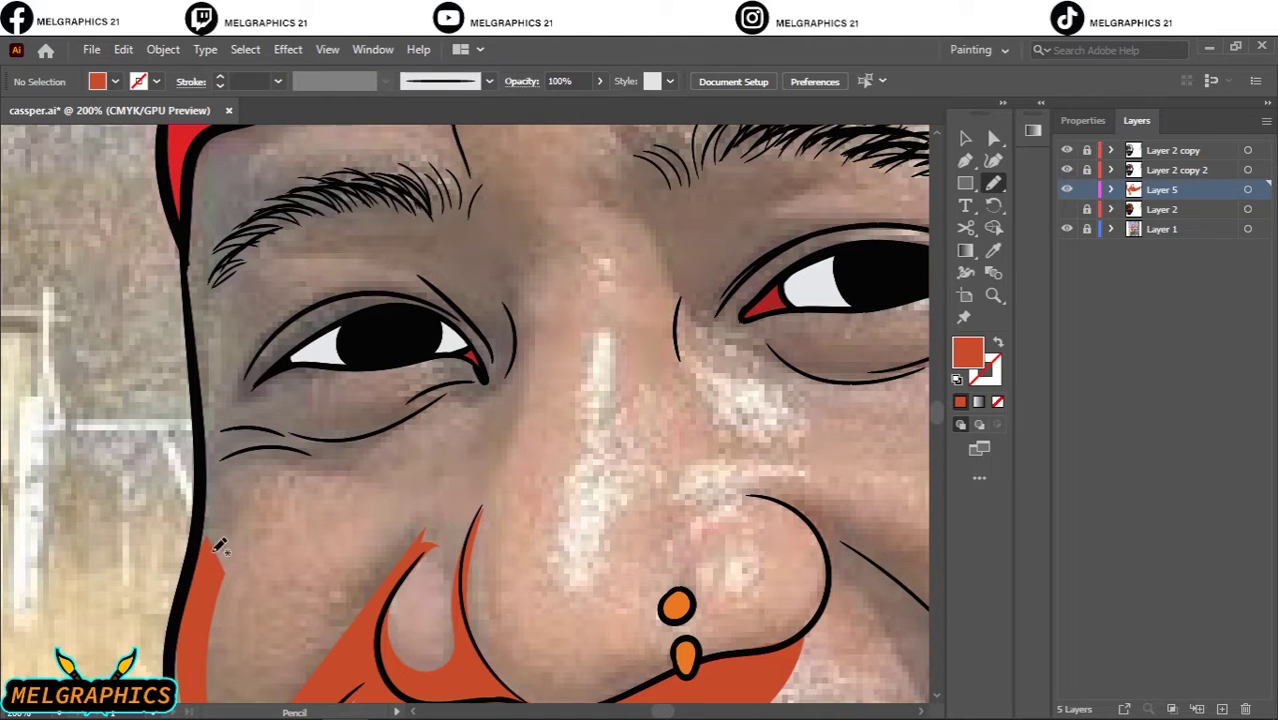
pyautogui.moveTo(213, 352); pyautogui.dragTo(211, 358)
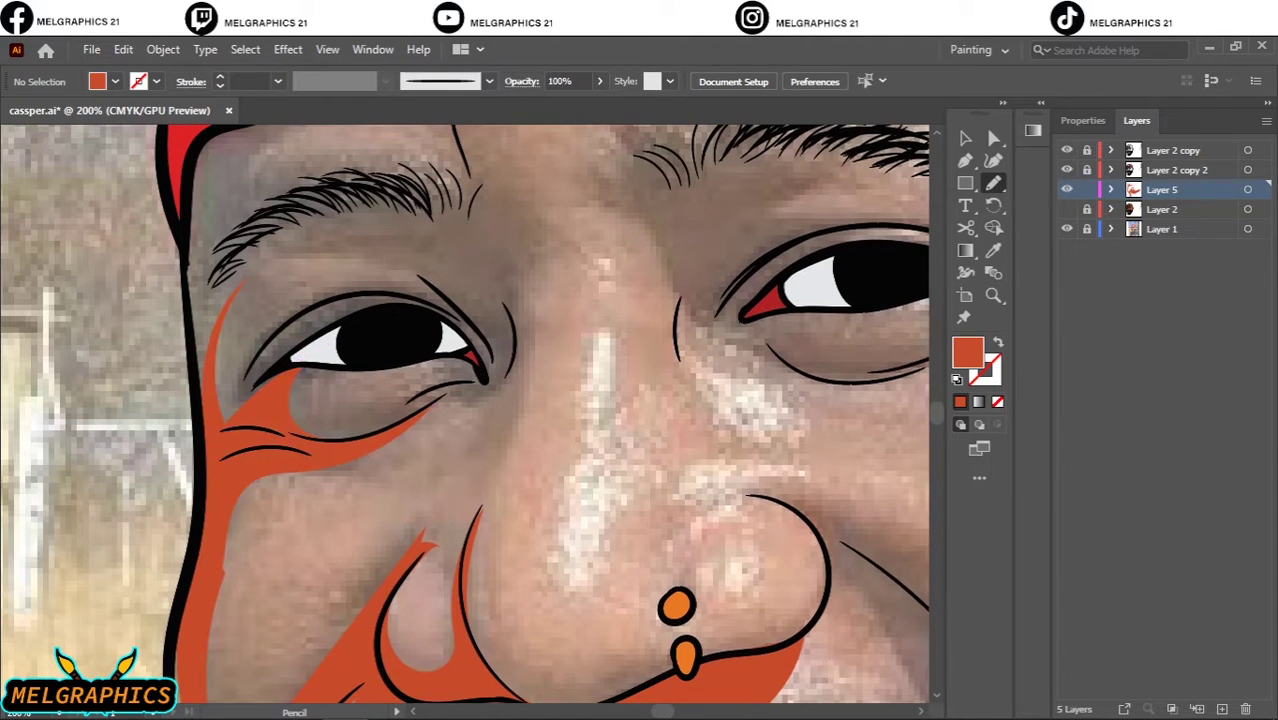
pyautogui.scroll(2, 515, 418)
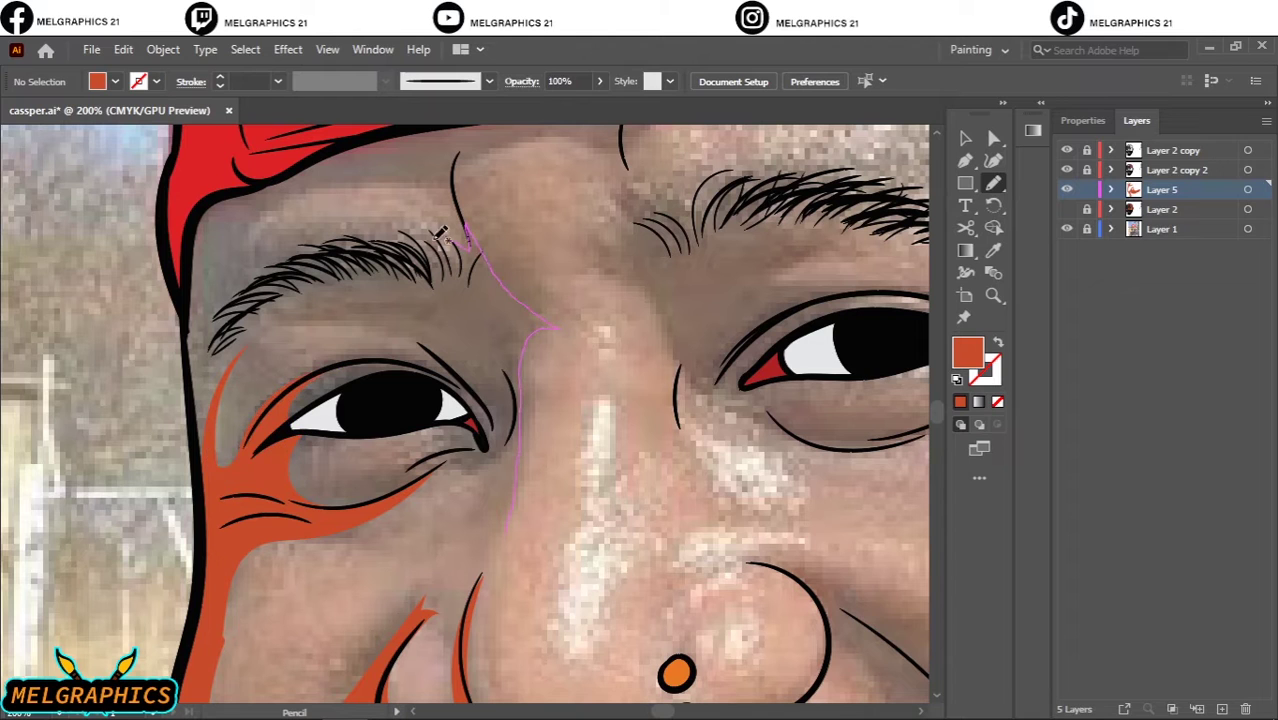
pyautogui.moveTo(509, 470); pyautogui.dragTo(474, 432)
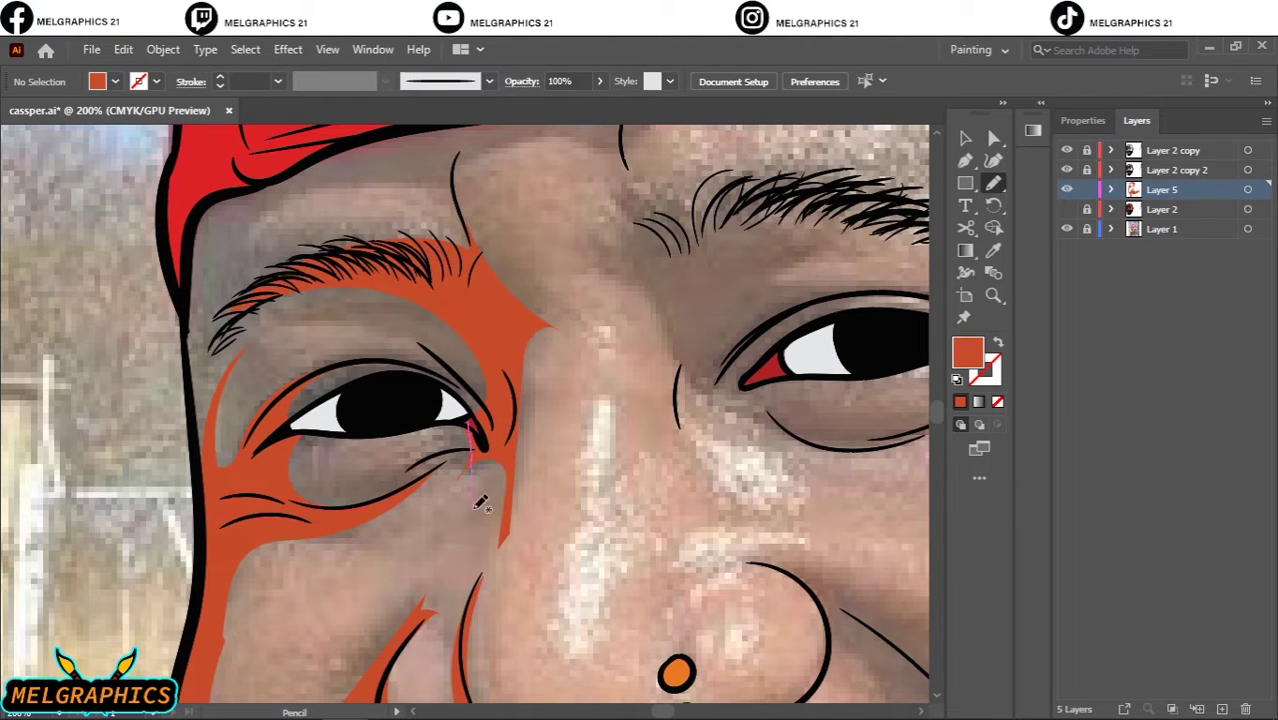
pyautogui.scroll(2, 477, 503)
pyautogui.scroll(4, 561, 446)
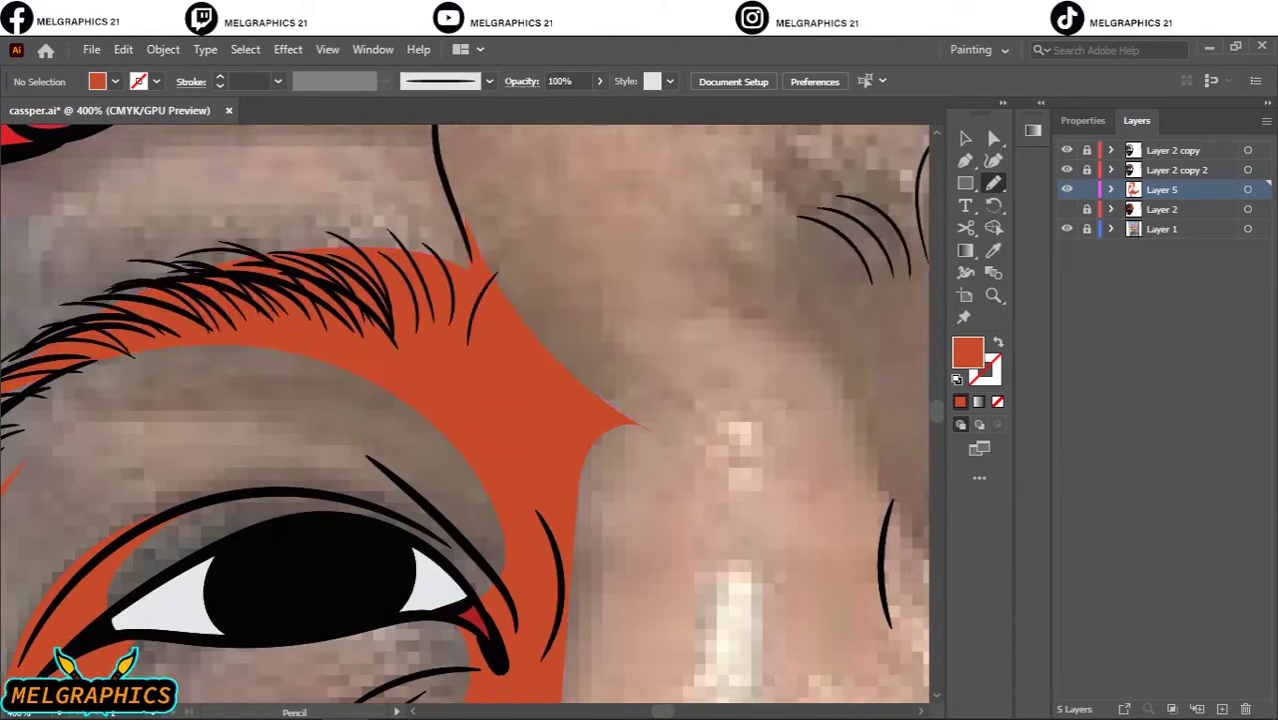
pyautogui.scroll(-1, 673, 563)
# Add shadow shapes under the brow and on the forehead.
pyautogui.moveTo(468, 462); pyautogui.dragTo(462, 465)
pyautogui.moveTo(595, 528); pyautogui.dragTo(483, 482)
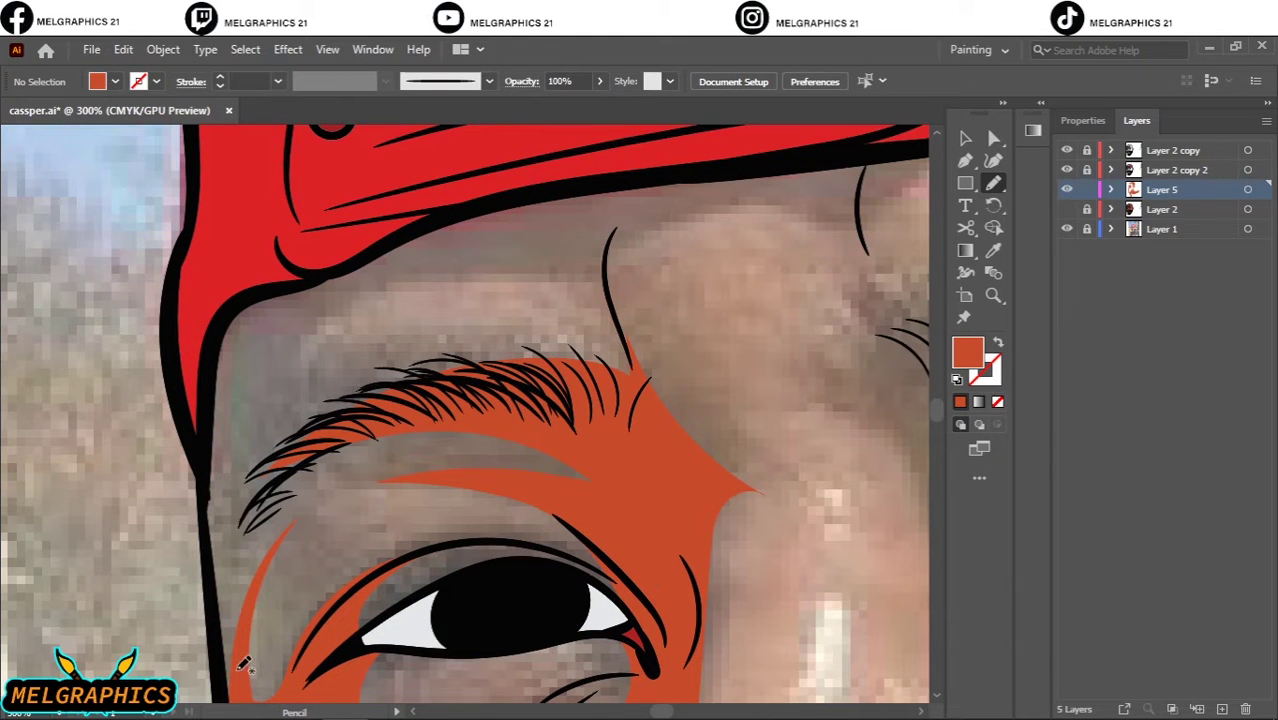
pyautogui.moveTo(320, 318); pyautogui.dragTo(322, 316)
pyautogui.hscroll(4, 237, 437)
pyautogui.scroll(2, 200, 440)
pyautogui.moveTo(127, 404); pyautogui.dragTo(186, 458)
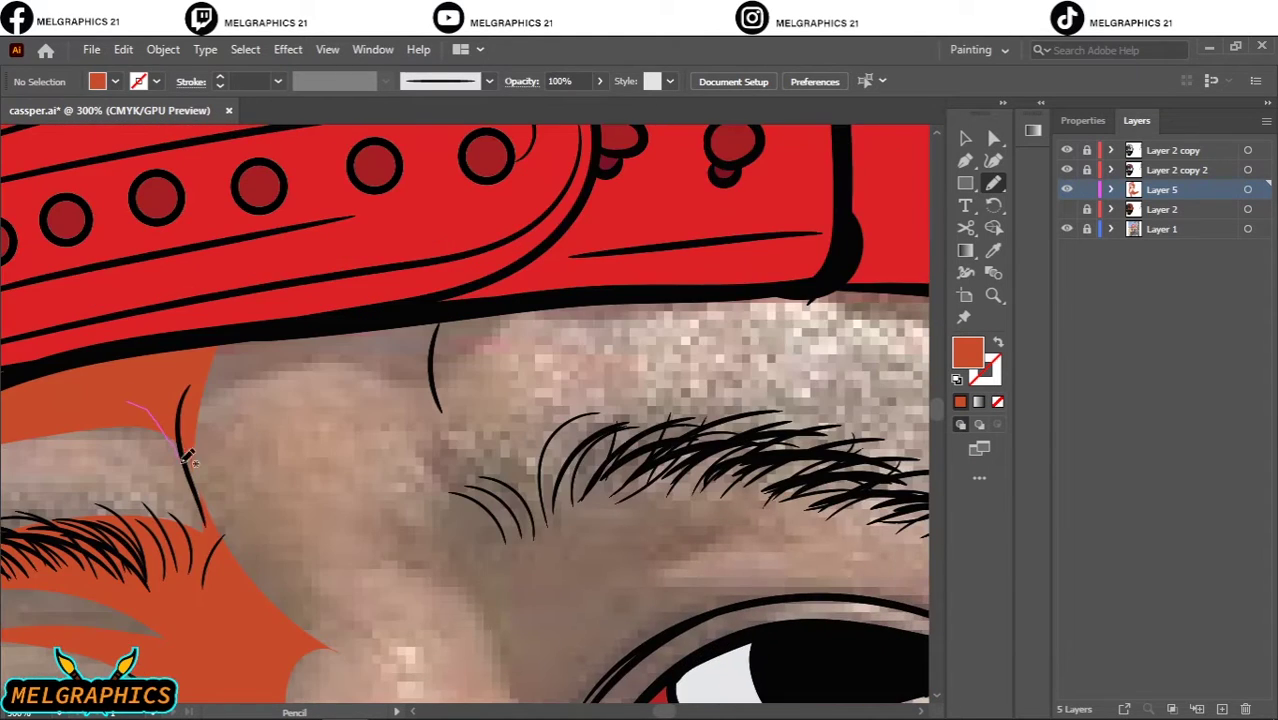
pyautogui.moveTo(436, 374); pyautogui.dragTo(436, 376)
pyautogui.scroll(-4, 436, 374)
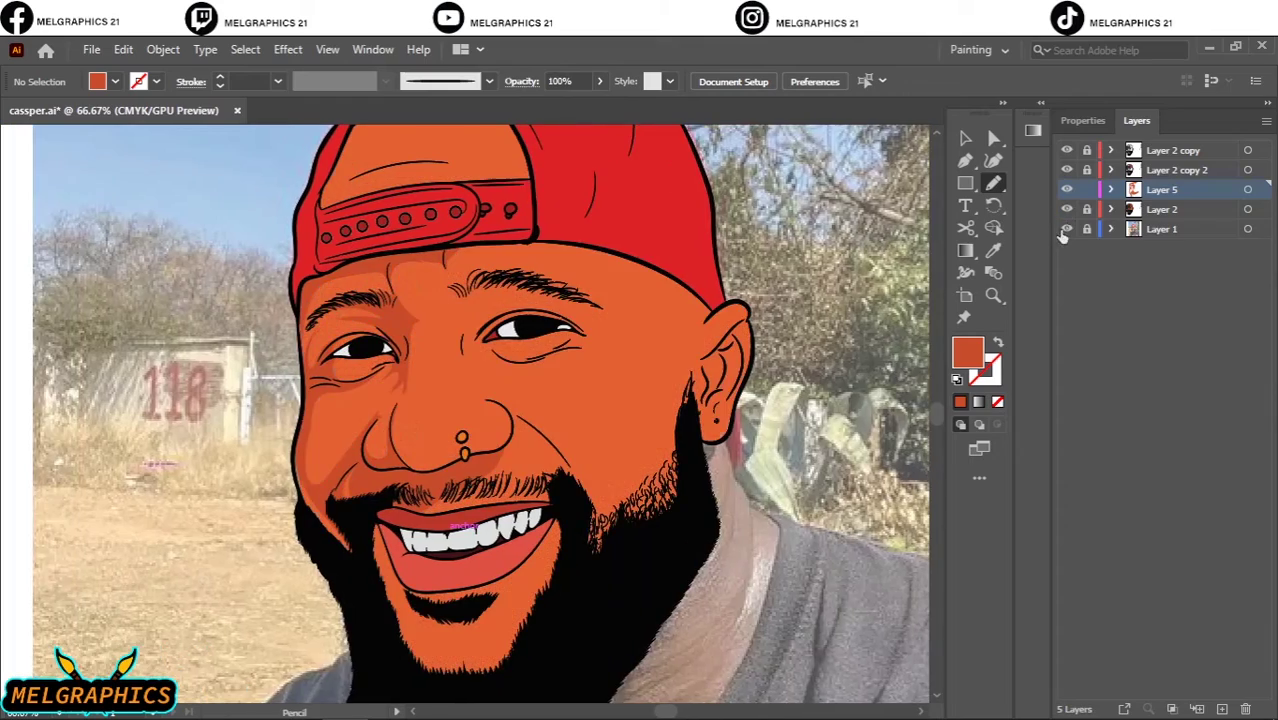
# Preview the shading over the flat skin and shade the forehead just under the cap.
pyautogui.click(1066, 229)
pyautogui.scroll(5, 297, 545)
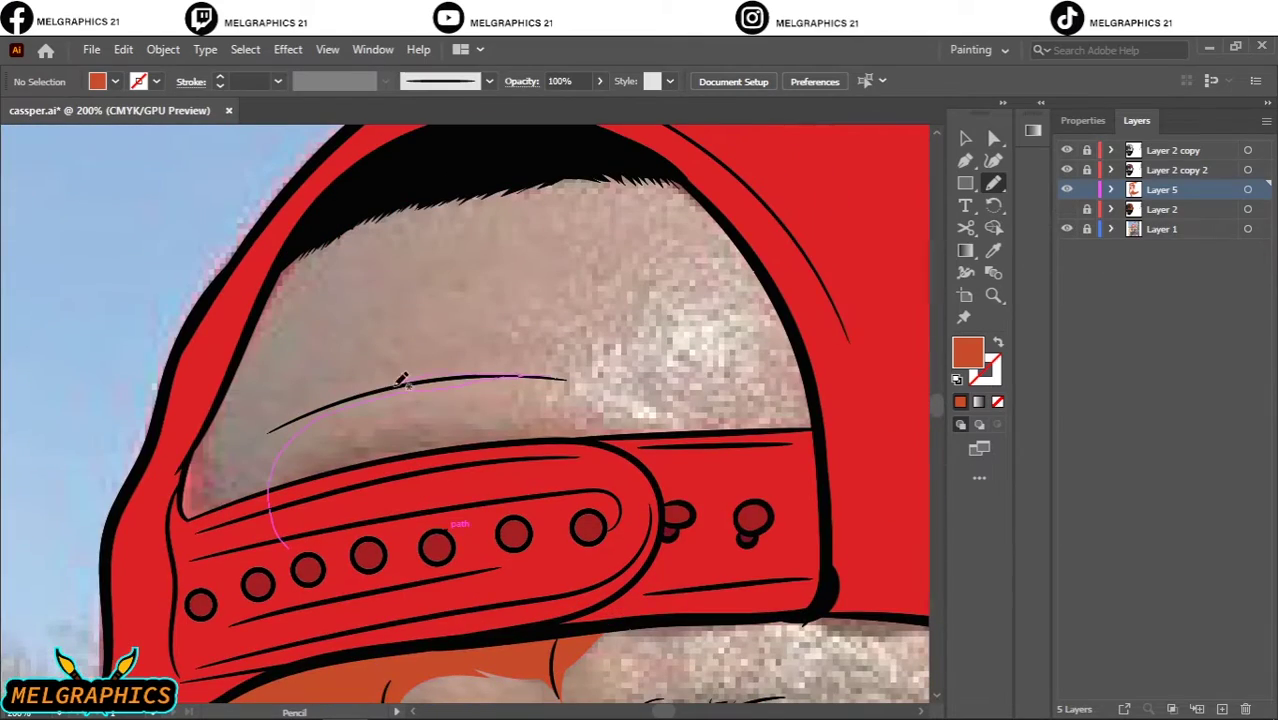
pyautogui.moveTo(402, 380); pyautogui.dragTo(340, 262)
pyautogui.scroll(-3, 300, 300)
pyautogui.scroll(2, 500, 450)
# Draw shadow shapes on the chin, above the teeth and beside the nose.
pyautogui.moveTo(421, 618); pyautogui.dragTo(592, 490)
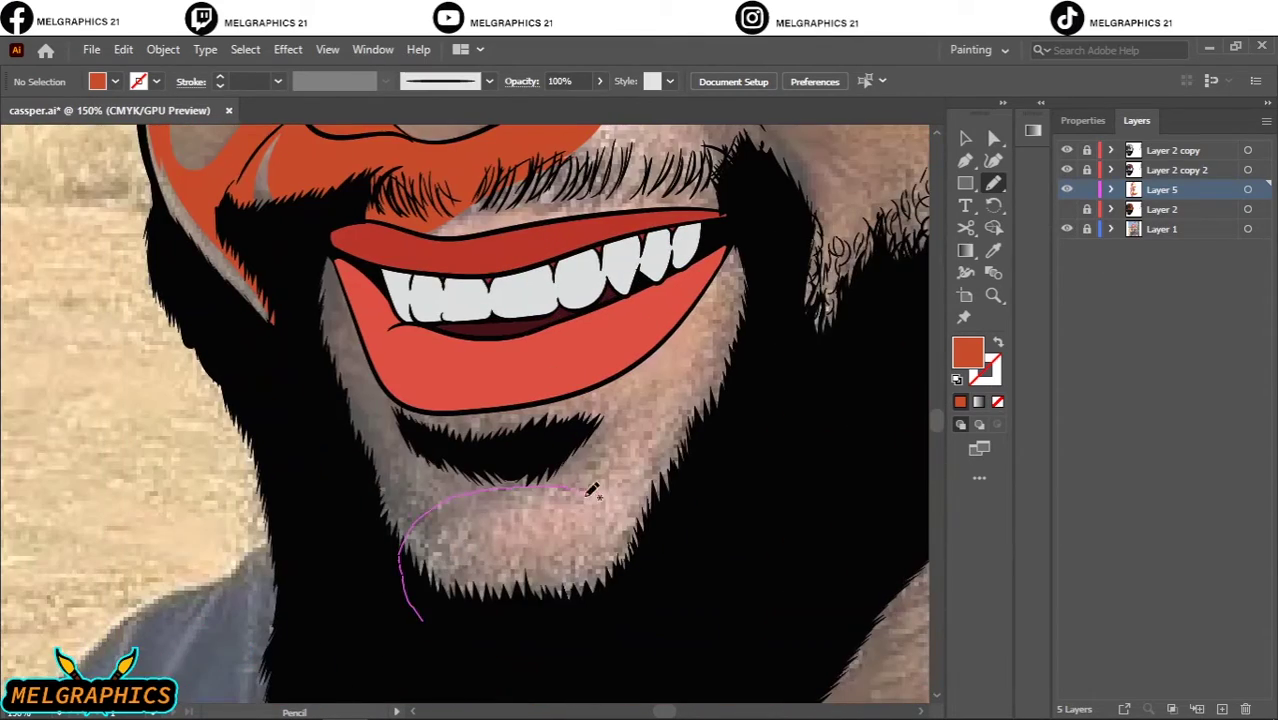
pyautogui.scroll(2, 513, 563)
pyautogui.moveTo(445, 622); pyautogui.dragTo(525, 557)
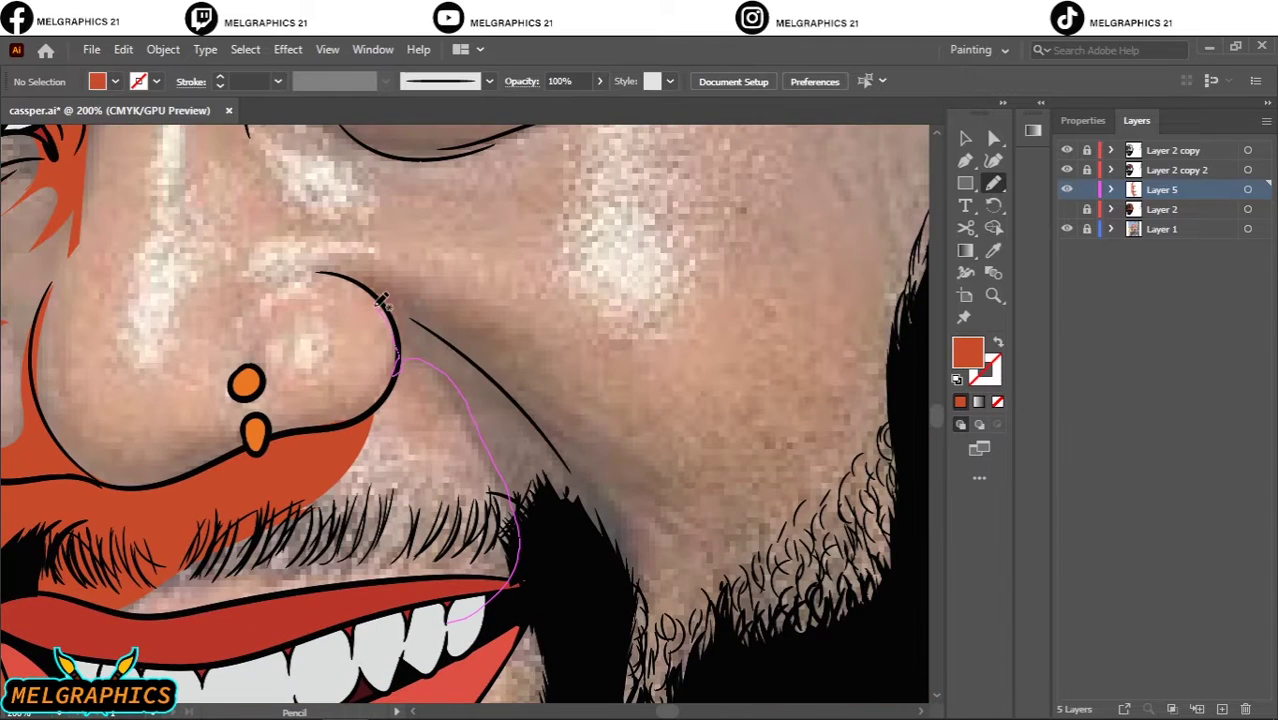
pyautogui.moveTo(690, 618); pyautogui.dragTo(695, 625)
pyautogui.scroll(-3, 555, 562)
pyautogui.scroll(3, 340, 345)
pyautogui.hscroll(-5, 340, 345)
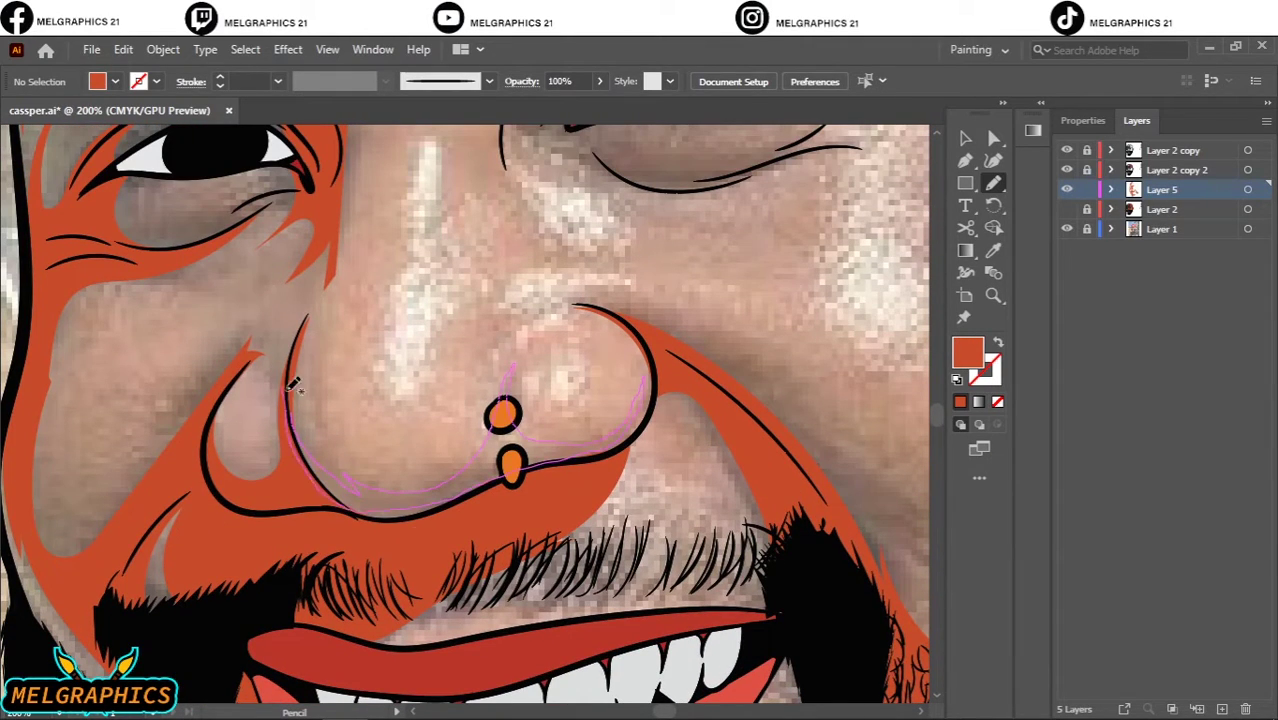
# Shade around the nose and nostrils, then switch layer visibility to show the reference photo.
pyautogui.moveTo(293, 385); pyautogui.dragTo(295, 388)
pyautogui.scroll(-3, 500, 420)
pyautogui.scroll(-3, 480, 440)
pyautogui.scroll(3, 475, 450)
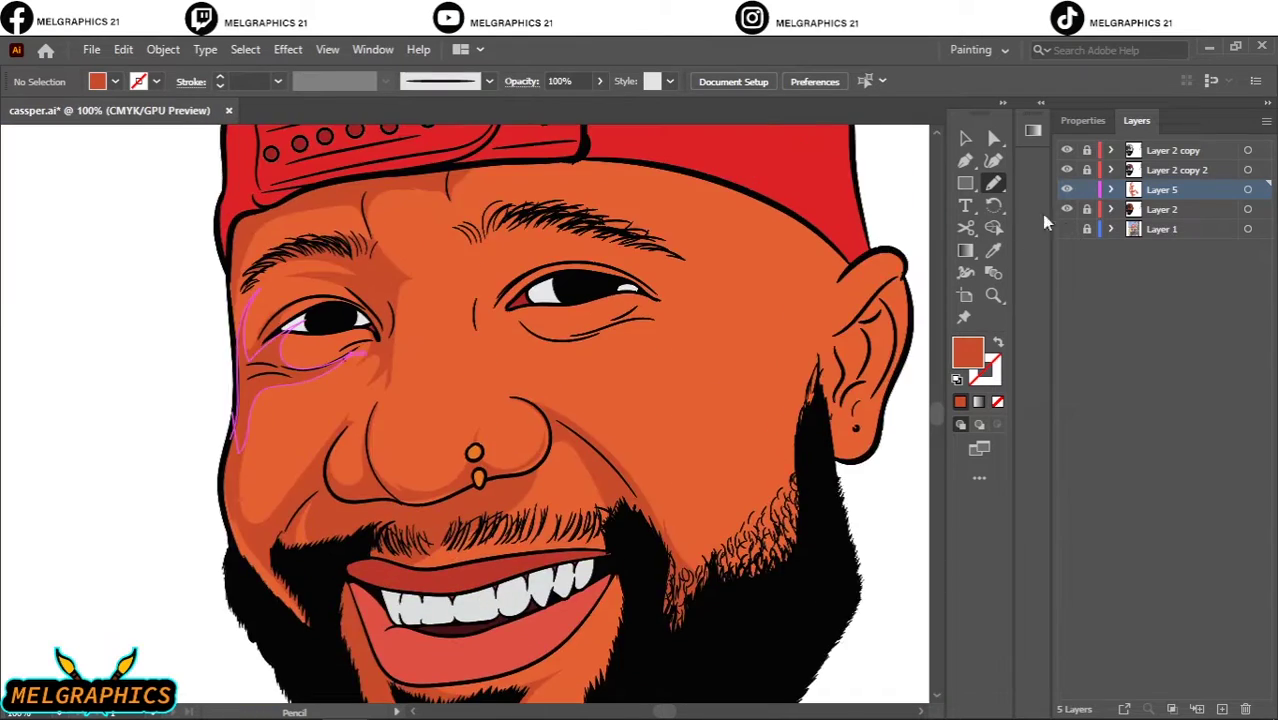
pyautogui.click(1066, 209)
pyautogui.click(1066, 229)
pyautogui.scroll(2, 500, 450)
# Shade the cheek along the beard edge up to the ear and along the jaw.
pyautogui.moveTo(445, 455); pyautogui.dragTo(522, 497)
pyautogui.moveTo(693, 487); pyautogui.dragTo(489, 512)
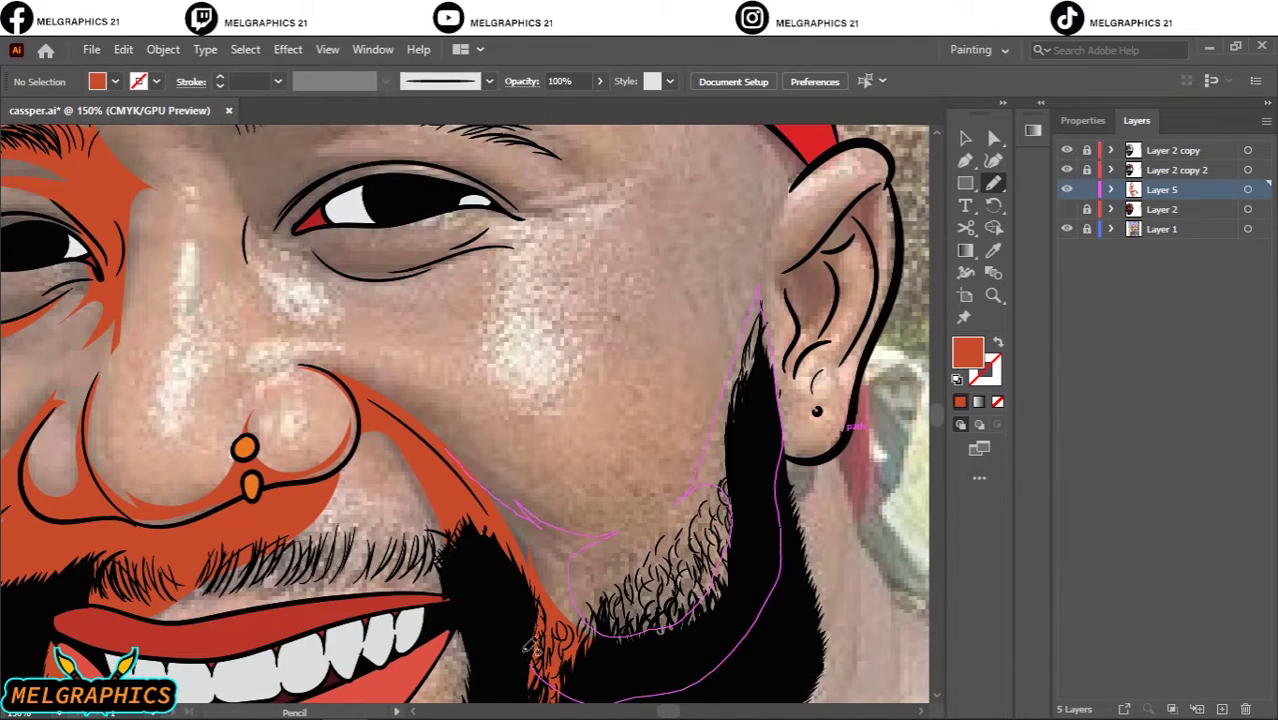
pyautogui.moveTo(597, 566); pyautogui.dragTo(710, 433)
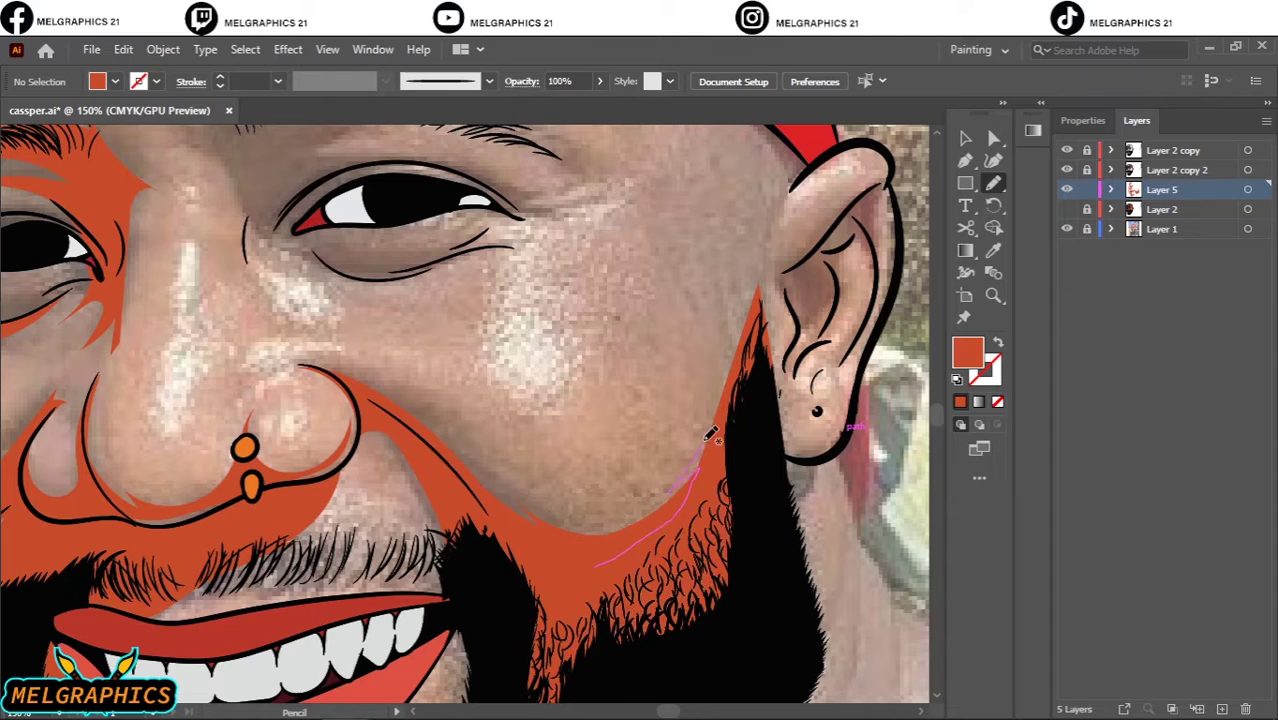
pyautogui.scroll(3, 362, 531)
pyautogui.scroll(2, 340, 400)
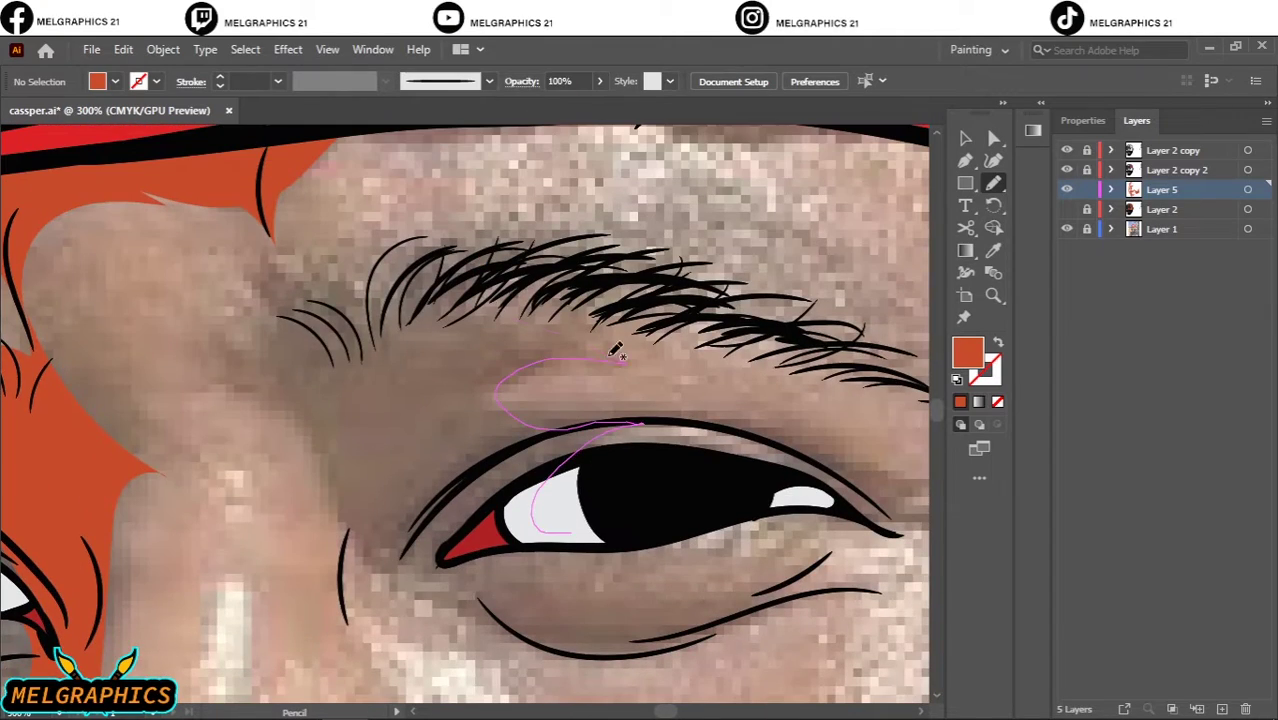
# Shade around the other eye and the ear, earlobe and inner ear.
pyautogui.moveTo(607, 524); pyautogui.dragTo(607, 524)
pyautogui.scroll(-4, 600, 520)
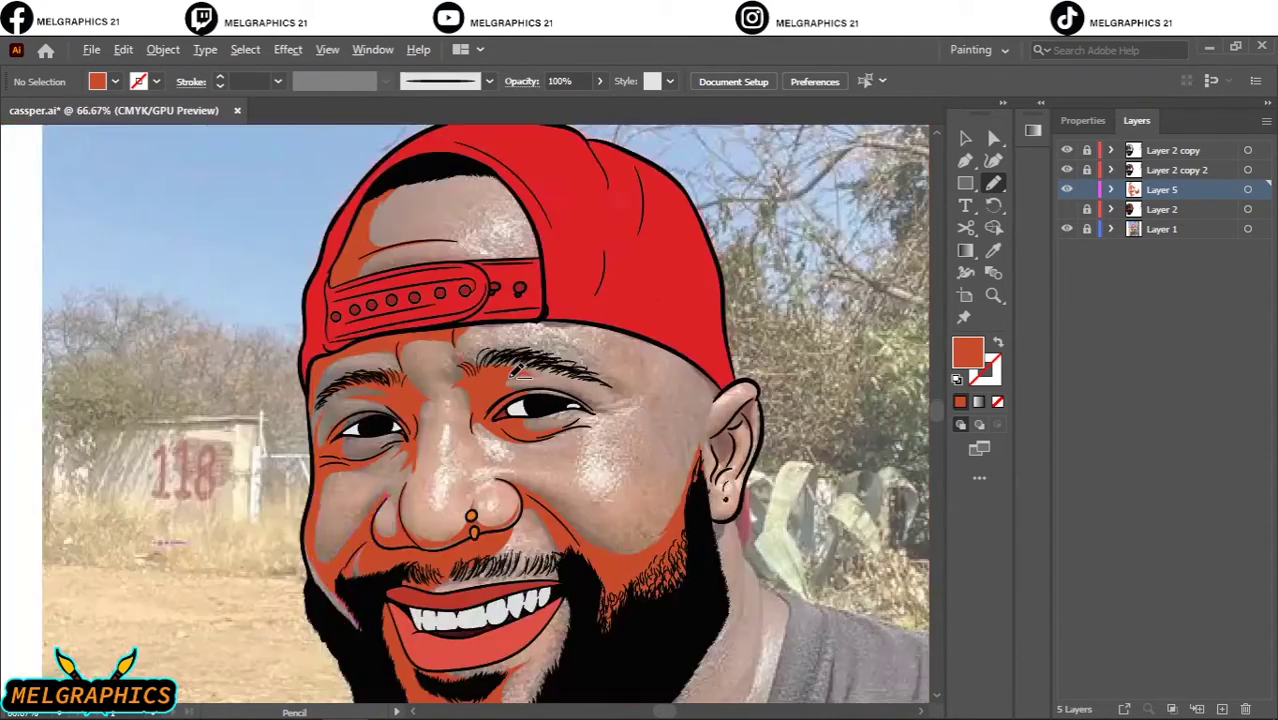
pyautogui.scroll(4, 456, 526)
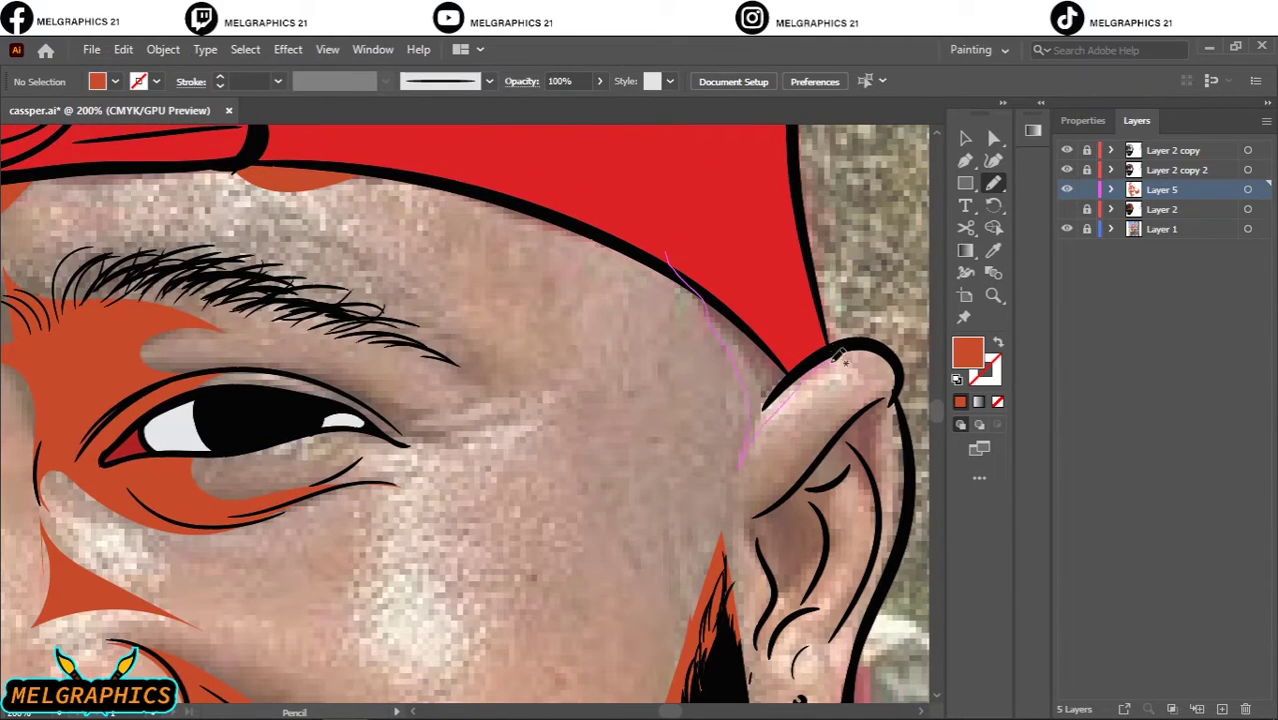
pyautogui.moveTo(840, 355); pyautogui.dragTo(842, 360)
pyautogui.scroll(1, 842, 360)
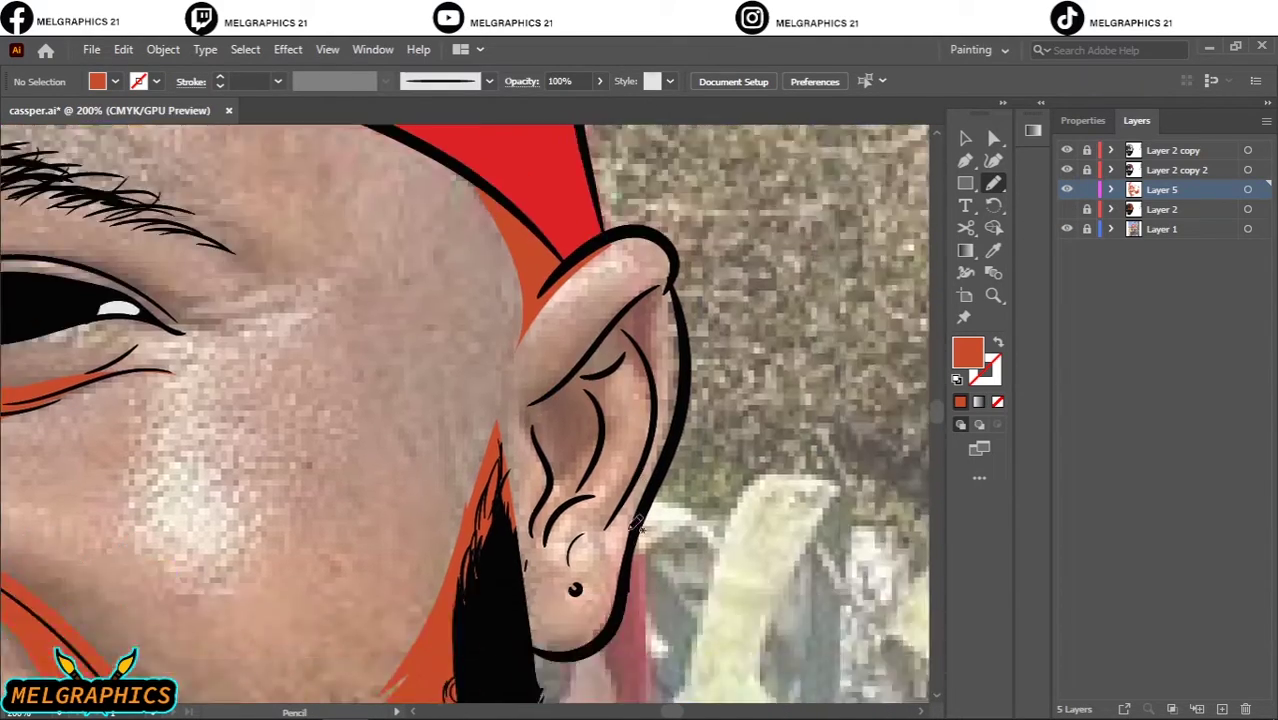
pyautogui.moveTo(612, 548); pyautogui.dragTo(595, 515)
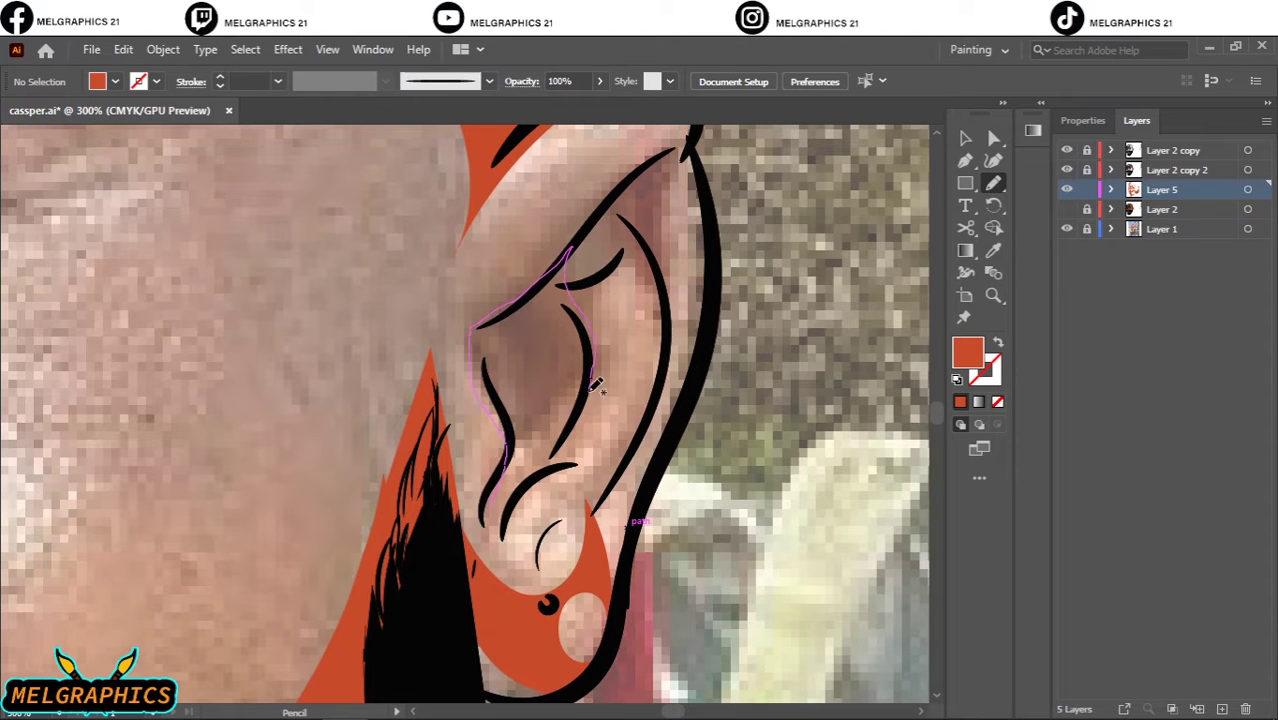
pyautogui.moveTo(595, 387); pyautogui.dragTo(598, 395)
pyautogui.moveTo(580, 513); pyautogui.dragTo(586, 518)
# Shade below the lower lip and the chin beard edge, then add a new layer.
pyautogui.scroll(-4, 610, 280)
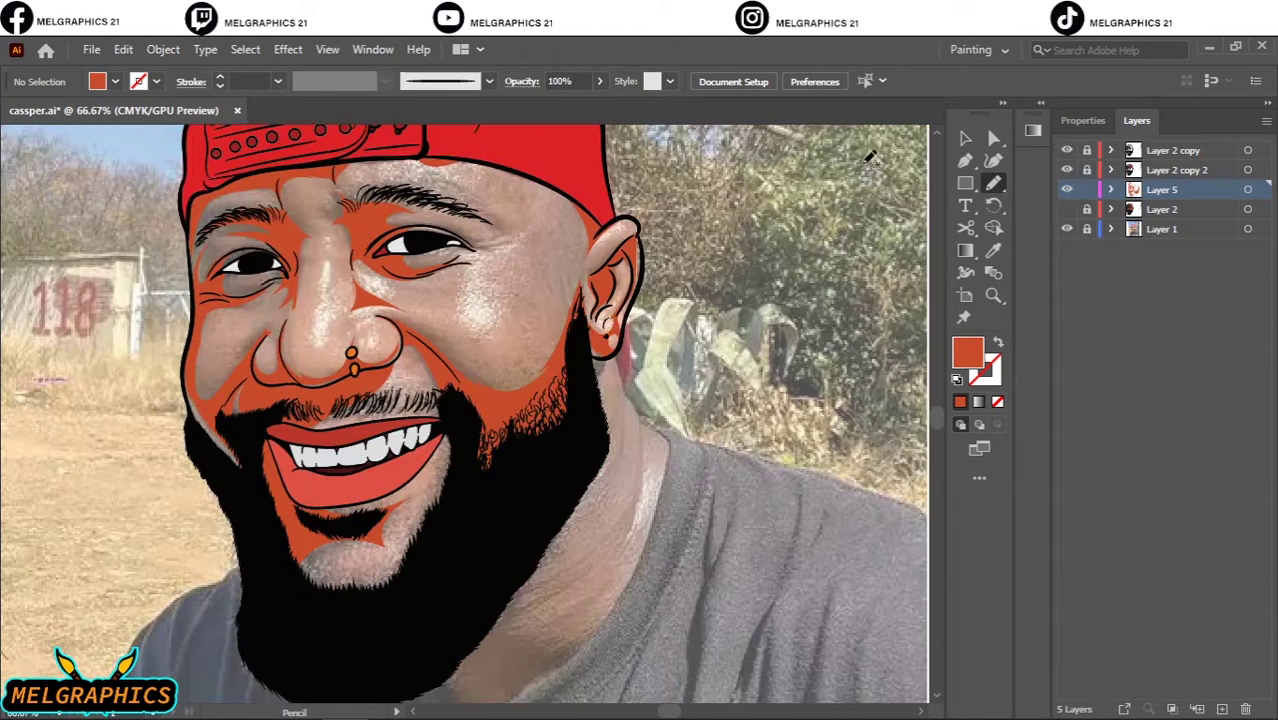
pyautogui.scroll(3, 420, 500)
pyautogui.scroll(2, 420, 500)
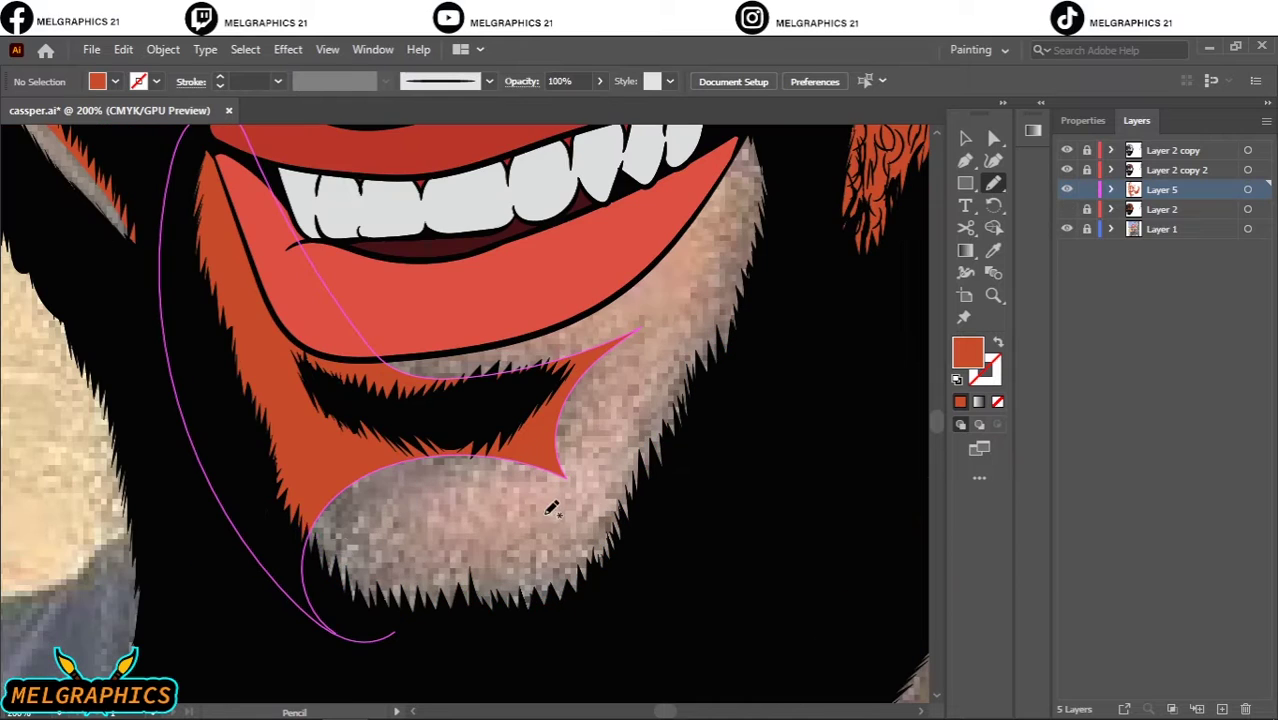
pyautogui.moveTo(605, 540); pyautogui.dragTo(606, 543)
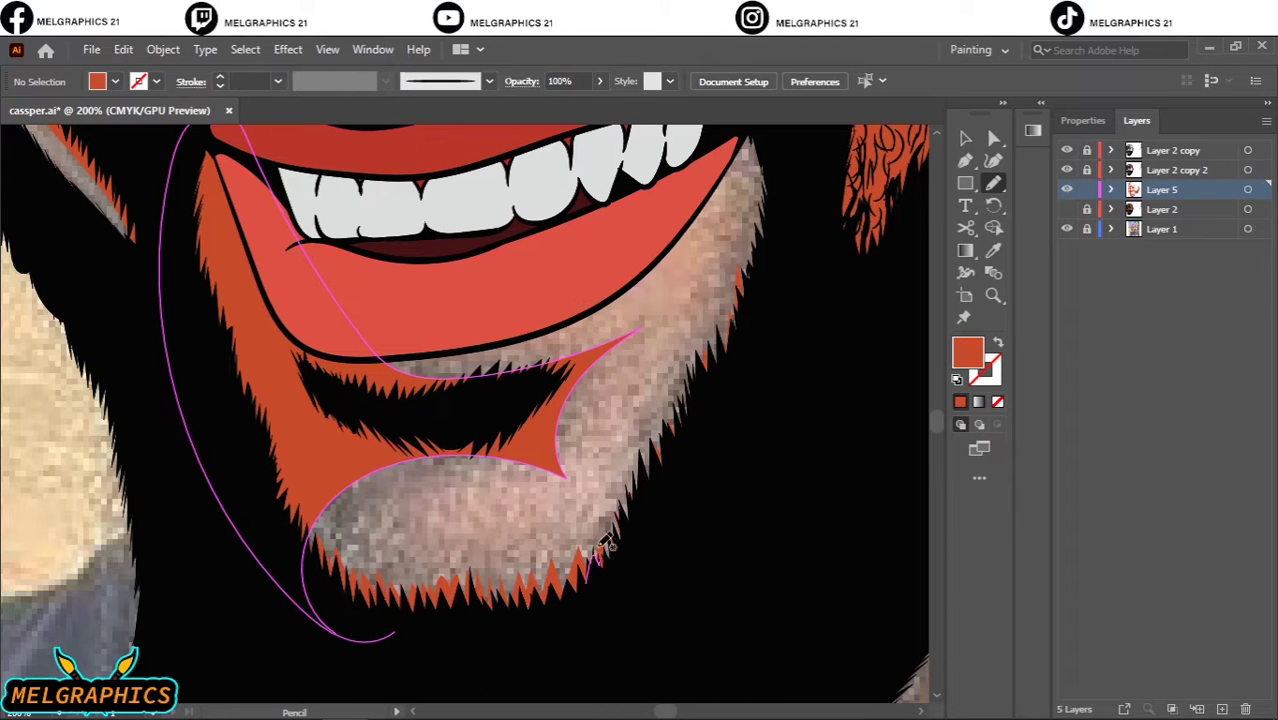
pyautogui.moveTo(748, 225); pyautogui.dragTo(752, 214)
pyautogui.scroll(-3, 500, 400)
pyautogui.scroll(2, 500, 400)
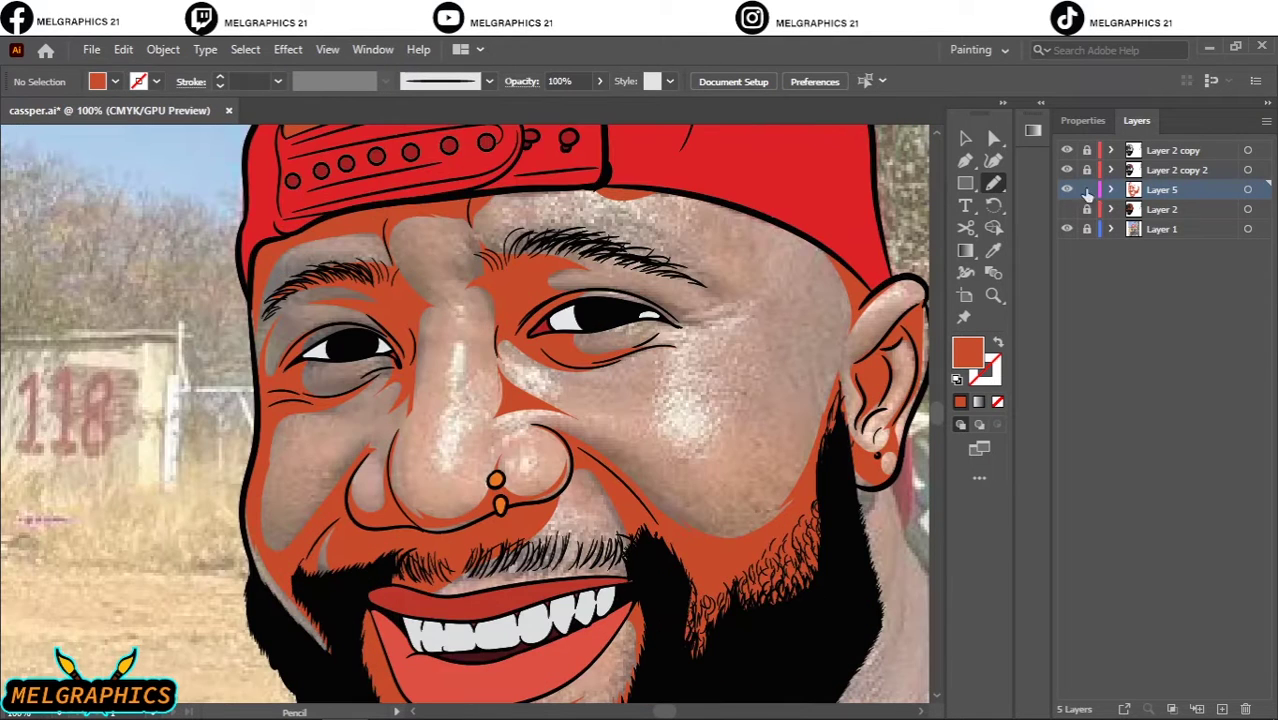
pyautogui.hotkey('ctrl', 'l')
# Select the Layer 5 shadow shapes and deepen them with Adjust Colors (Cyan 4, Magenta 1, Black 4).
pyautogui.click(1066, 229)
pyautogui.click(1248, 189)
pyautogui.hotkey('ctrl', '+')
pyautogui.click(123, 49)
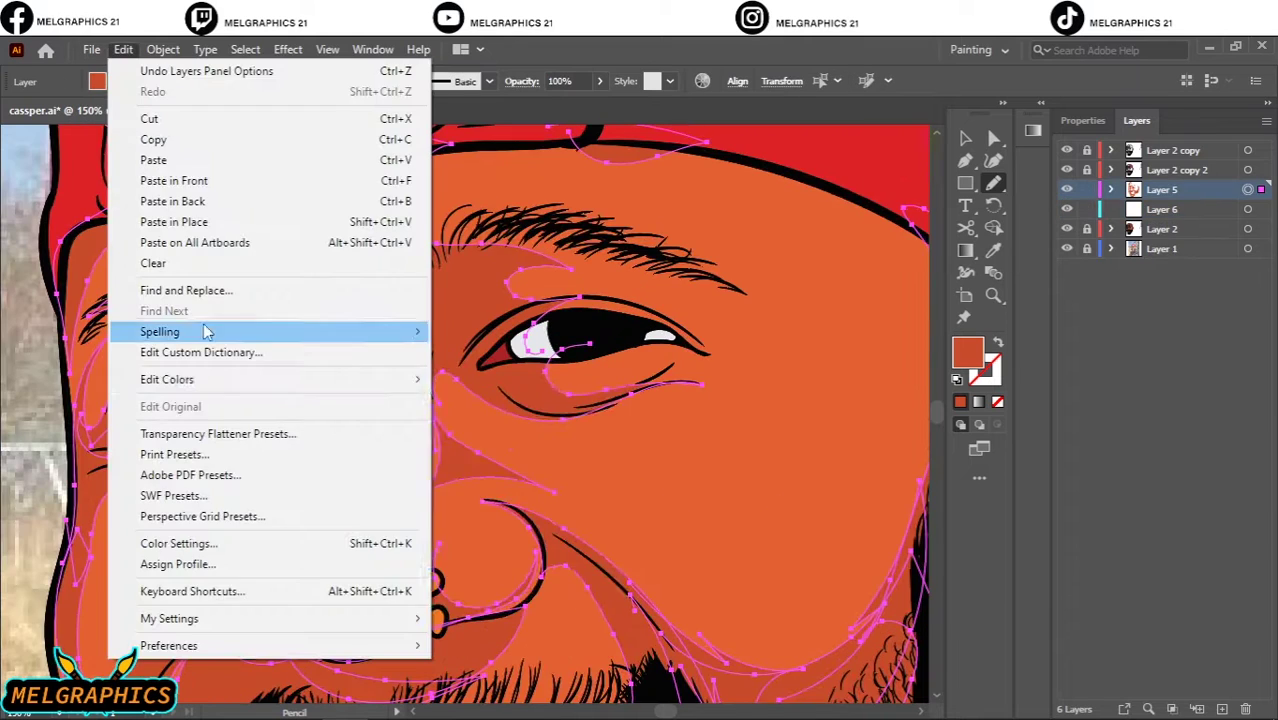
pyautogui.click(500, 352)
pyautogui.moveTo(1010, 375); pyautogui.dragTo(1017, 377)
pyautogui.moveTo(1010, 291); pyautogui.dragTo(1025, 347)
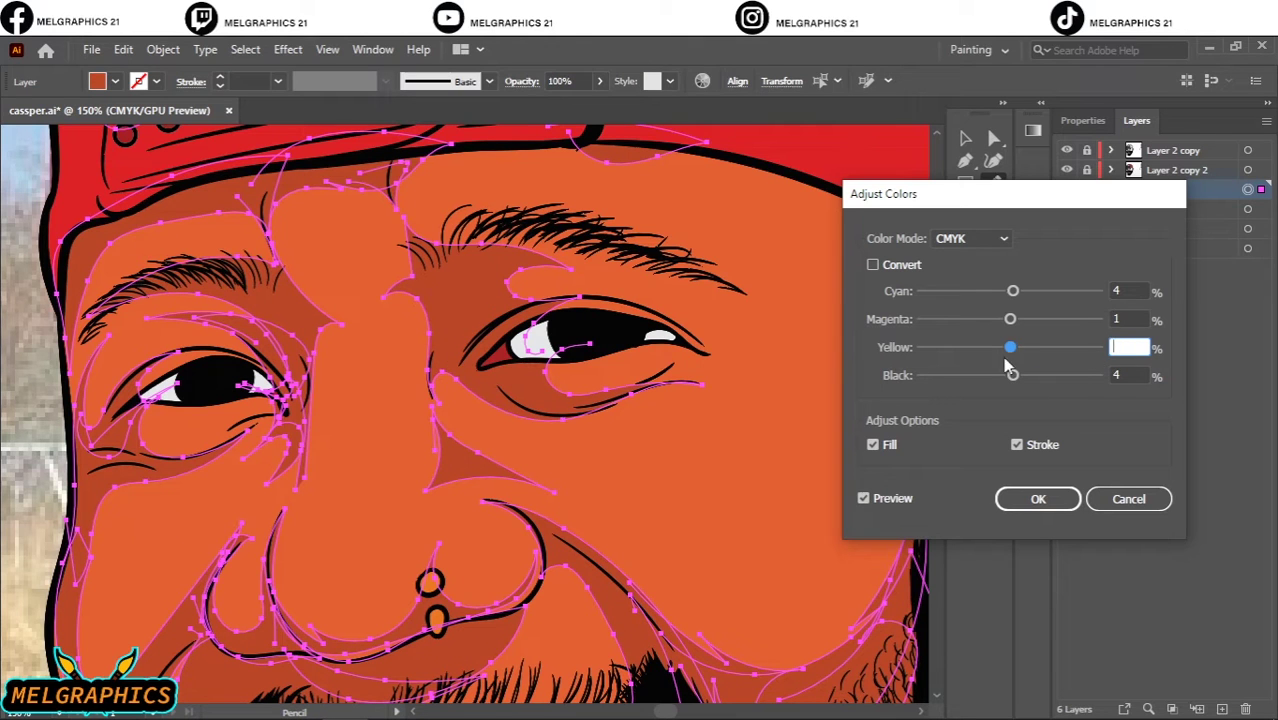
pyautogui.click(1038, 498)
# Deselect, hide the background photo, target Layer 6 and set the Pencil fill colour.
pyautogui.hotkey('ctrl', 'shift', 'a')
pyautogui.hotkey('ctrl', '-')
pyautogui.hotkey('ctrl', '-')
pyautogui.click(1066, 248)
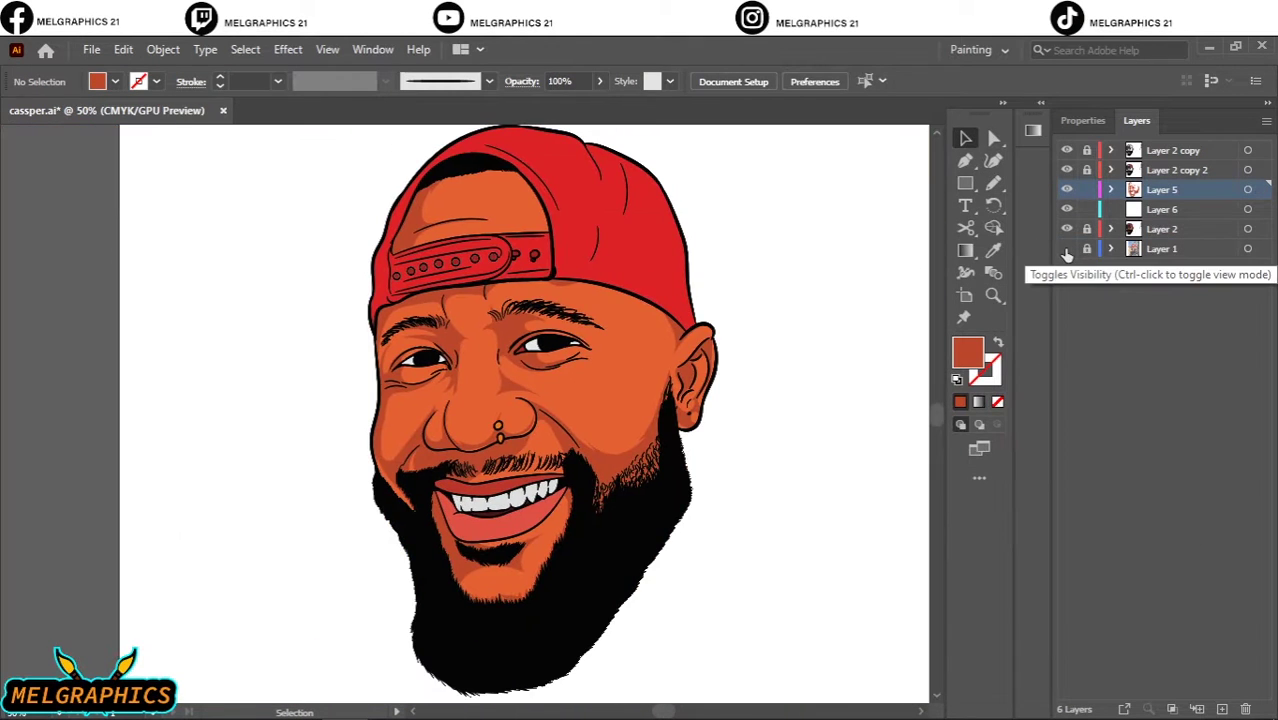
pyautogui.hotkey('ctrl', '+')
pyautogui.hotkey('ctrl', '+')
pyautogui.click(1178, 205)
pyautogui.click(993, 183)
pyautogui.doubleClick(967, 352)
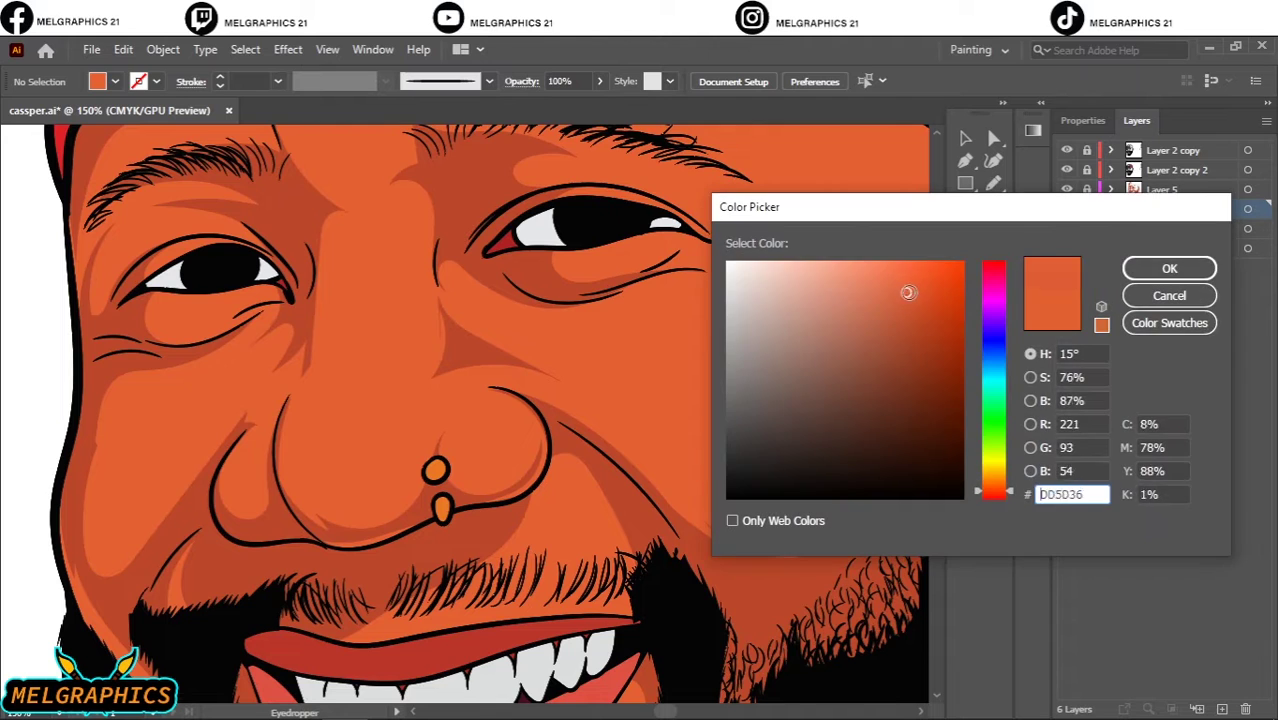
pyautogui.click(1170, 265)
pyautogui.hotkey('ctrl', '+')
# Show the photo and draw shading shapes on the cheek beside the nose and under the eye.
pyautogui.click(1066, 248)
pyautogui.hotkey('ctrl', '+')
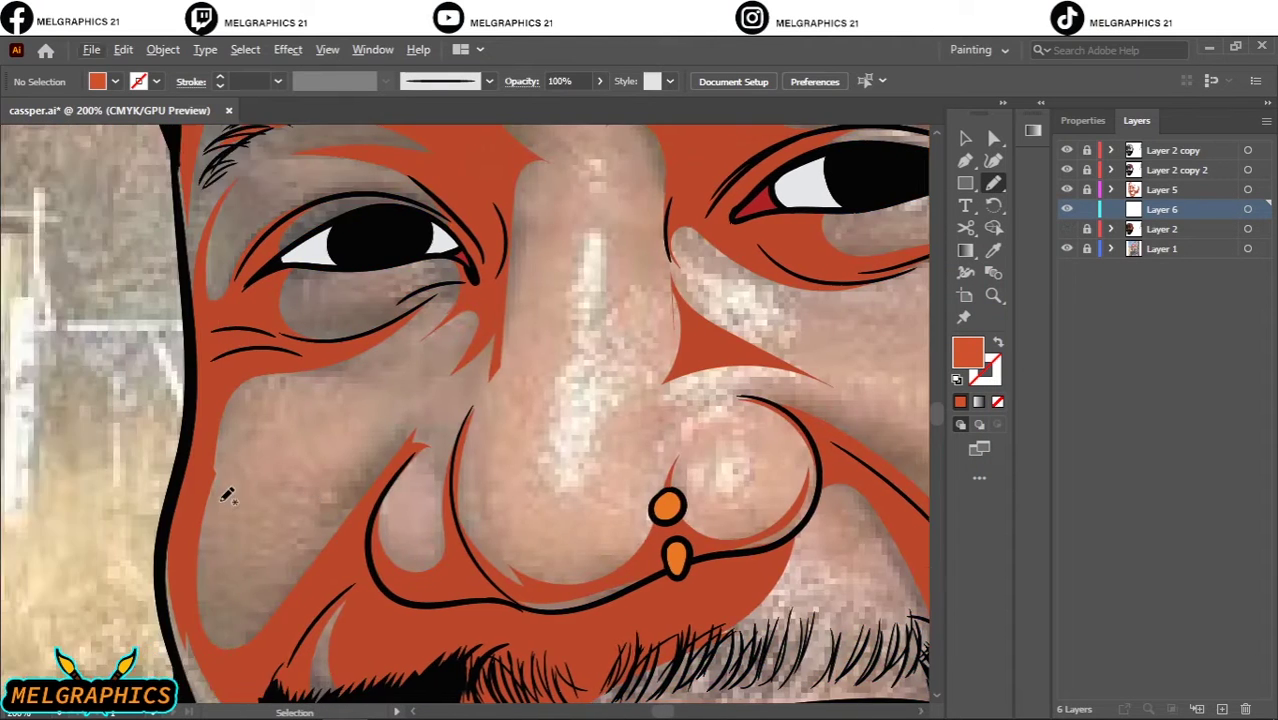
pyautogui.moveTo(283, 230); pyautogui.dragTo(447, 368)
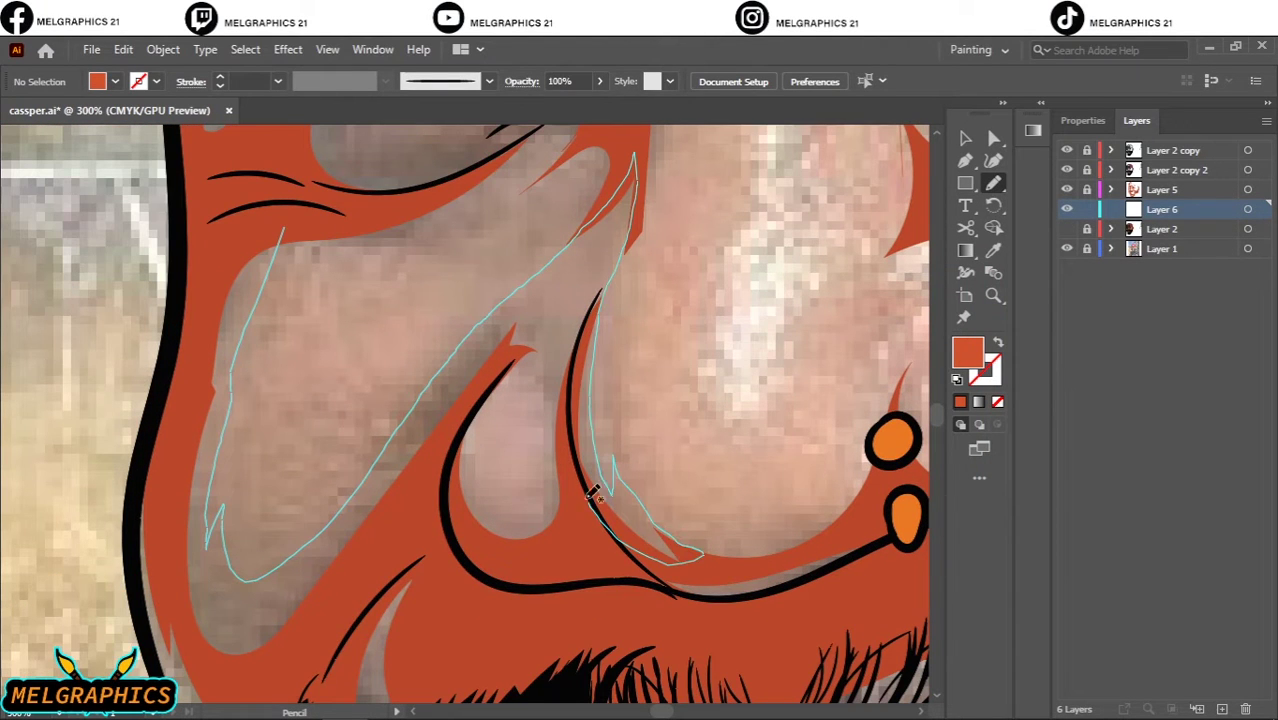
pyautogui.moveTo(593, 497); pyautogui.dragTo(440, 405)
pyautogui.scroll(3, 470, 400)
pyautogui.moveTo(371, 280); pyautogui.dragTo(634, 297)
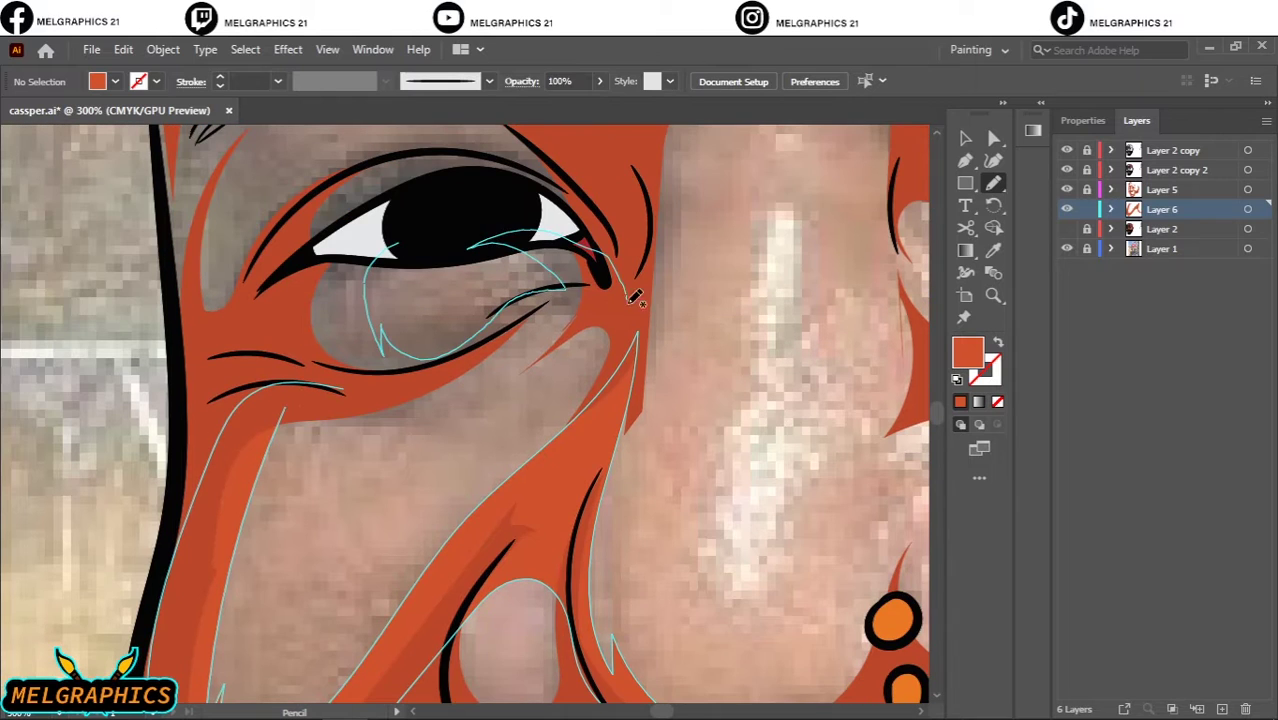
pyautogui.moveTo(229, 449); pyautogui.dragTo(371, 282)
# Fill orange shading shapes along the nose and on the cheek.
pyautogui.hotkey('ctrl', '-')
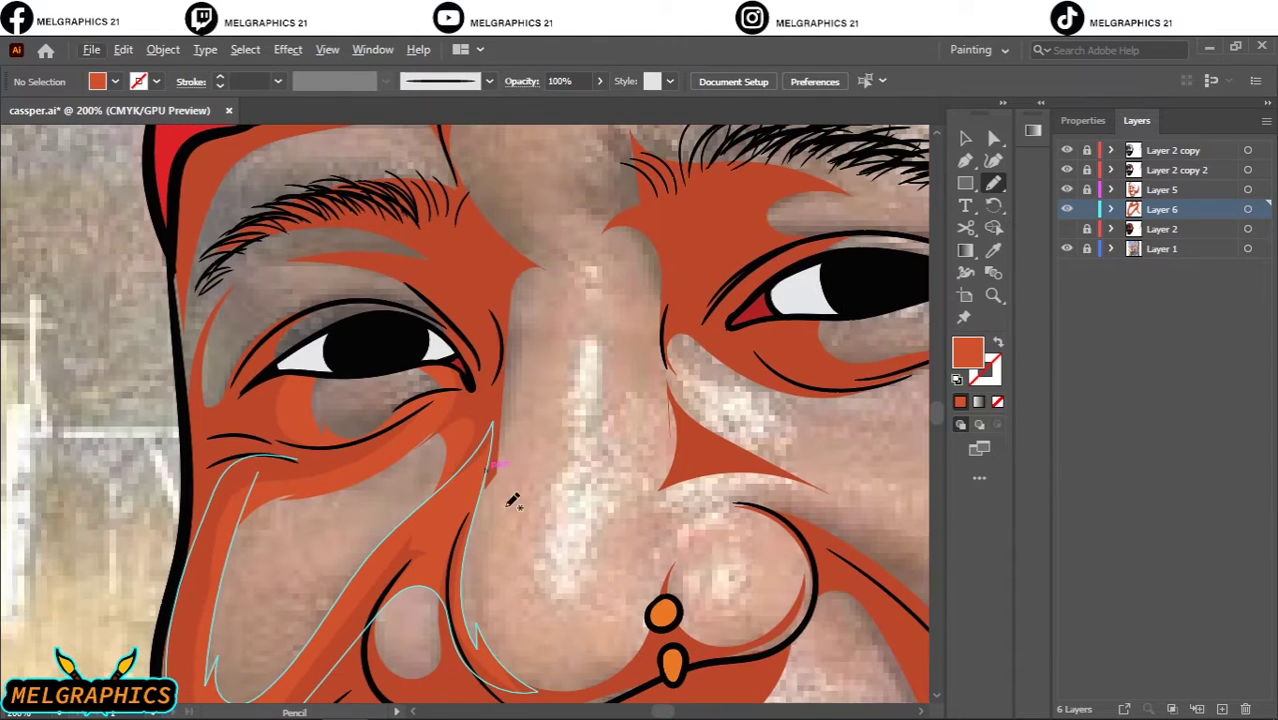
pyautogui.moveTo(465, 160); pyautogui.dragTo(468, 165)
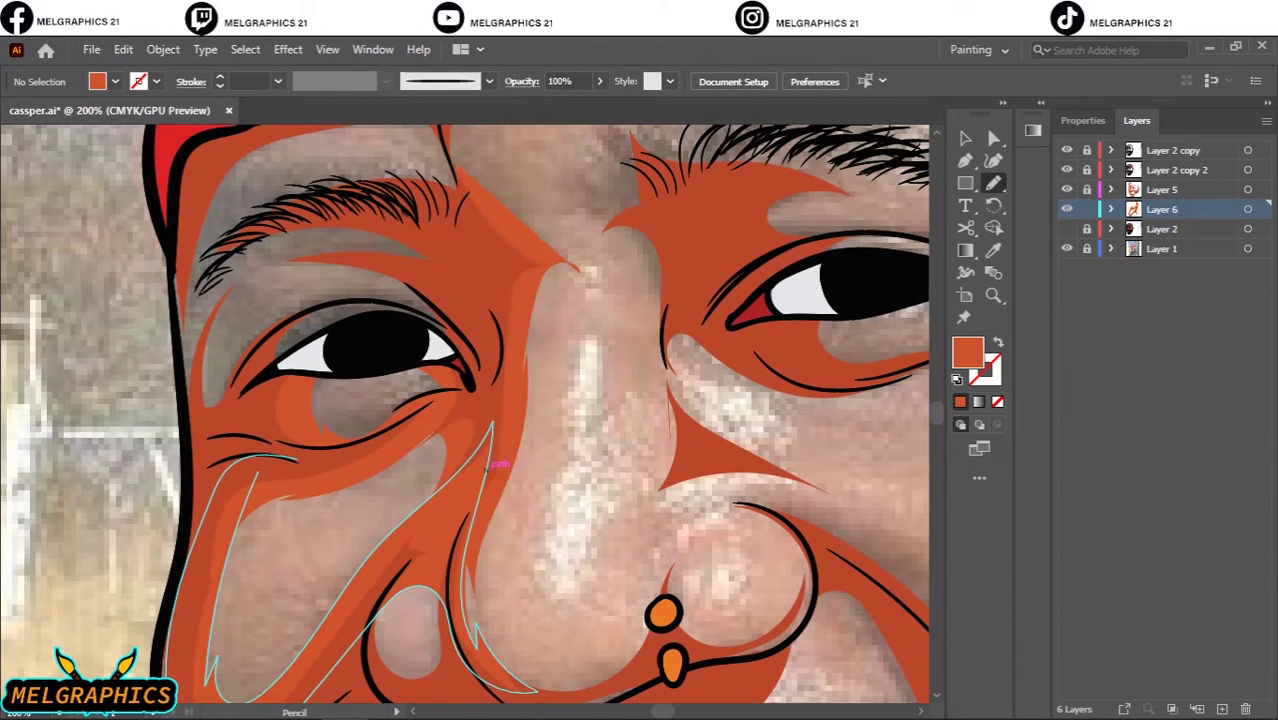
pyautogui.hotkey('ctrl', '+')
pyautogui.moveTo(760, 410); pyautogui.dragTo(762, 412)
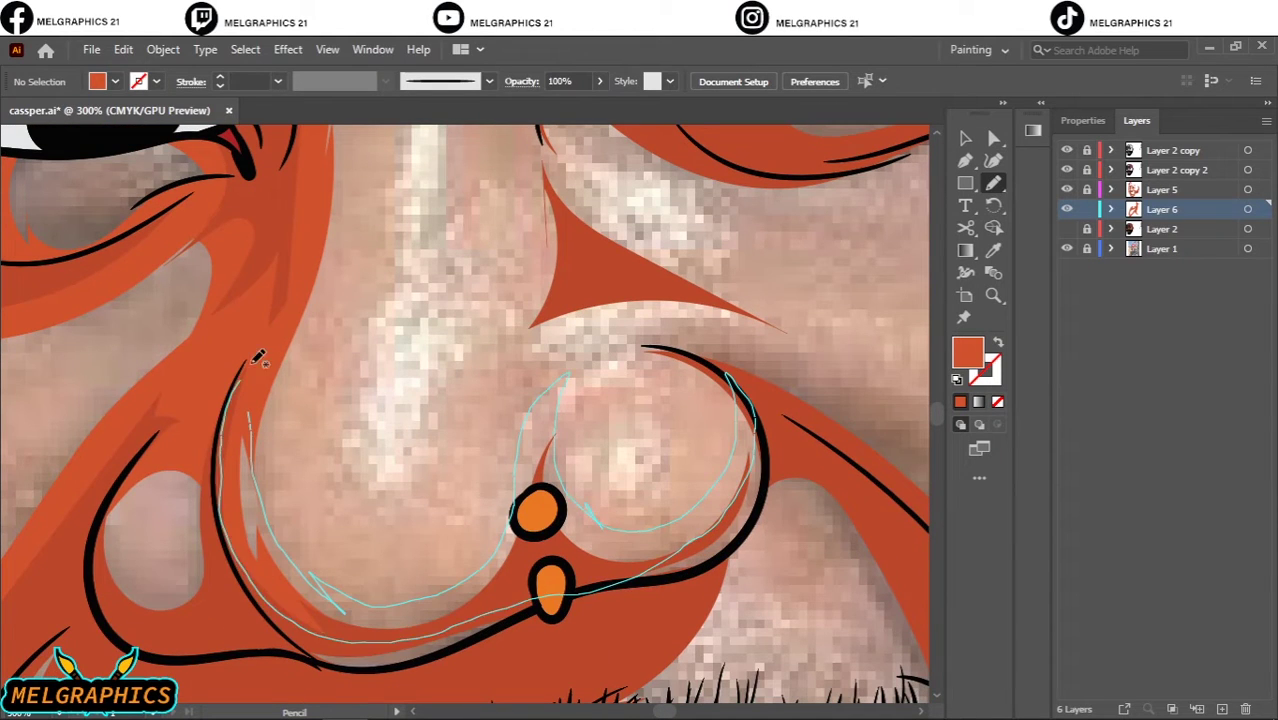
pyautogui.scroll(5, 470, 400)
pyautogui.hscroll(-3, 470, 400)
# Shade above the eye, along the eye socket, and over the brow and temple.
pyautogui.moveTo(364, 502)
pyautogui.mouseDown()
pyautogui.moveTo(448, 300)
pyautogui.moveTo(600, 380)
pyautogui.mouseUp()
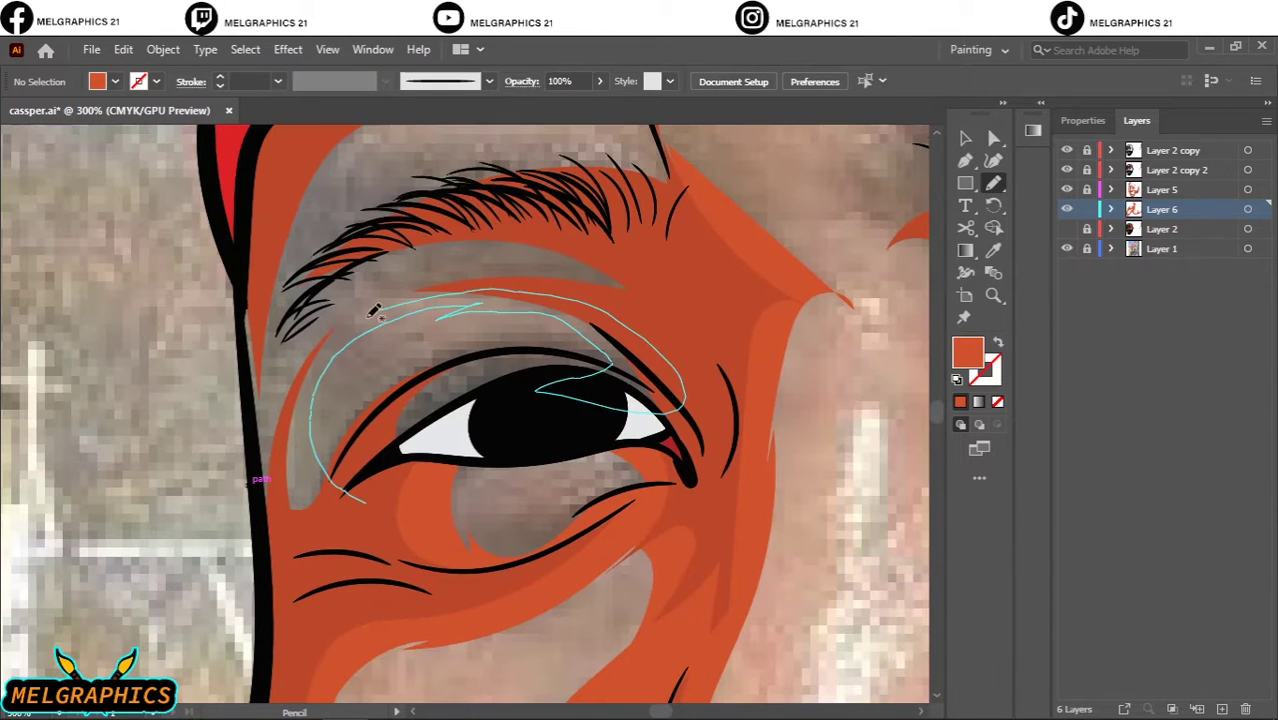
pyautogui.moveTo(370, 300); pyautogui.dragTo(646, 305)
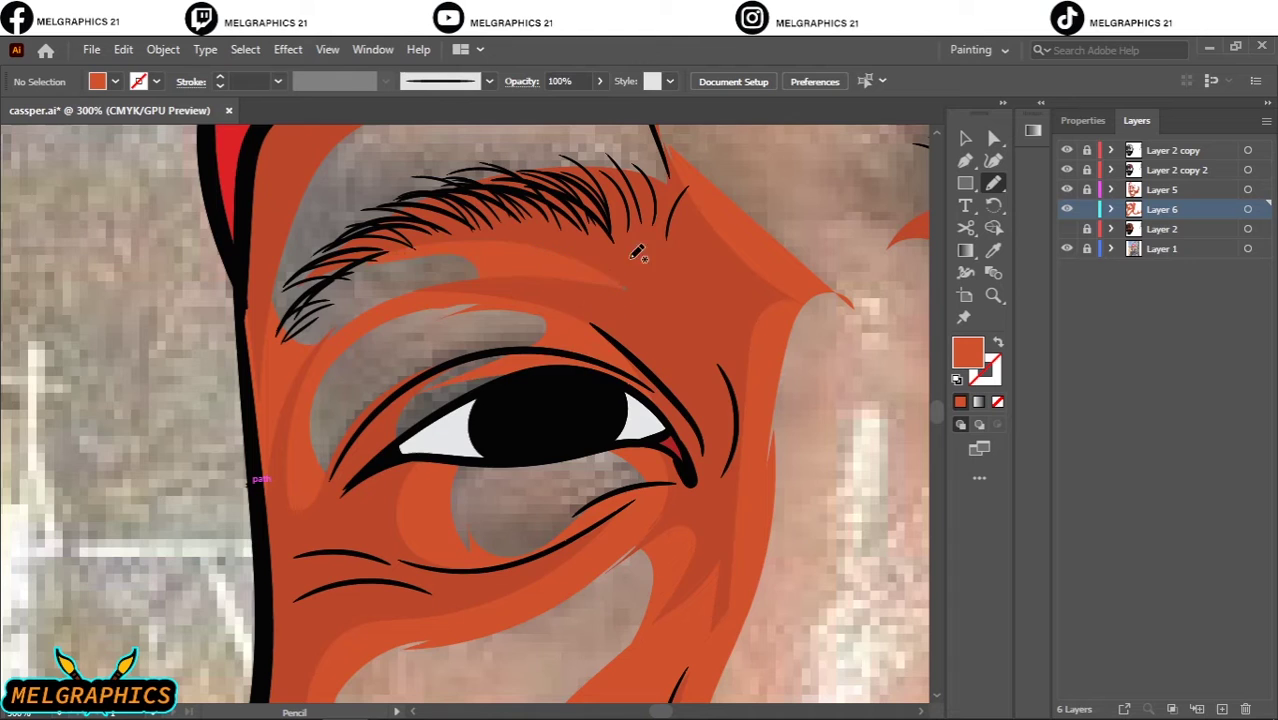
pyautogui.scroll(4, 646, 305)
pyautogui.moveTo(330, 305); pyautogui.dragTo(685, 271)
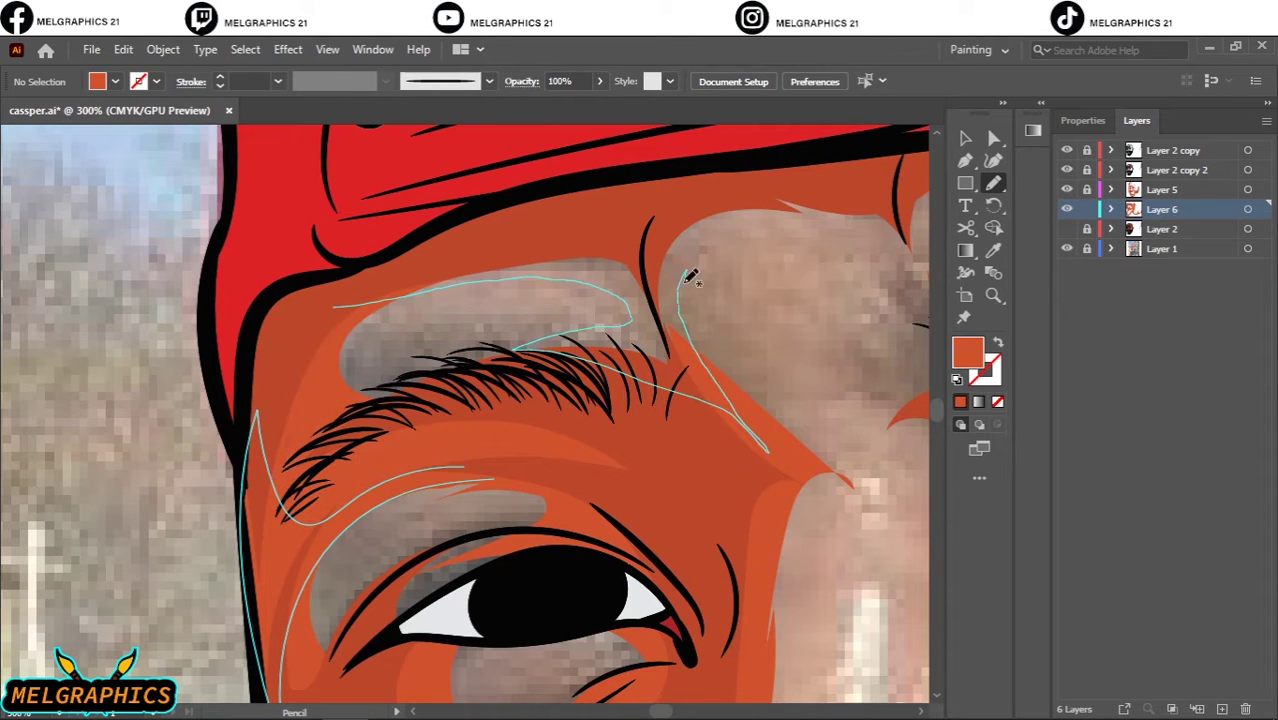
pyautogui.moveTo(710, 205)
pyautogui.mouseDown()
pyautogui.moveTo(770, 400)
pyautogui.moveTo(830, 490)
pyautogui.mouseUp()
pyautogui.hscroll(5, 358, 490)
# Shade the nose bridge and a round forehead patch in orange.
pyautogui.moveTo(358, 490); pyautogui.dragTo(600, 330)
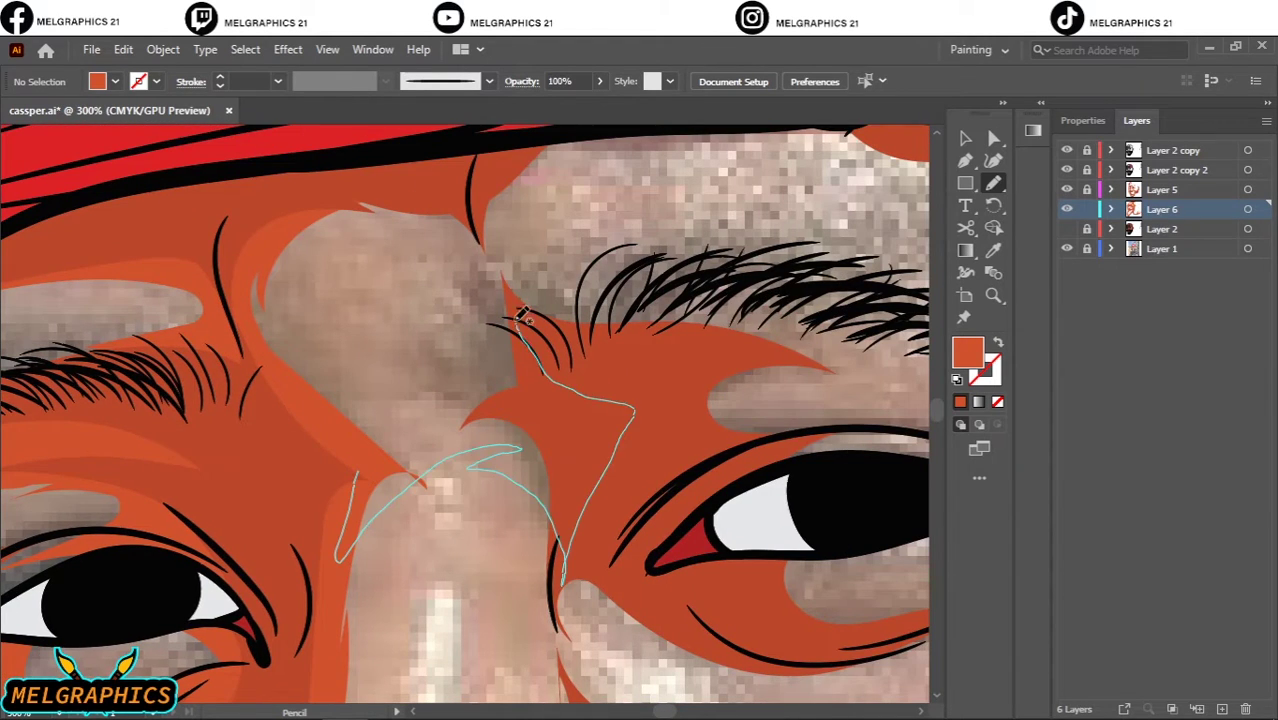
pyautogui.moveTo(430, 380); pyautogui.dragTo(432, 450)
pyautogui.scroll(-2, 432, 449)
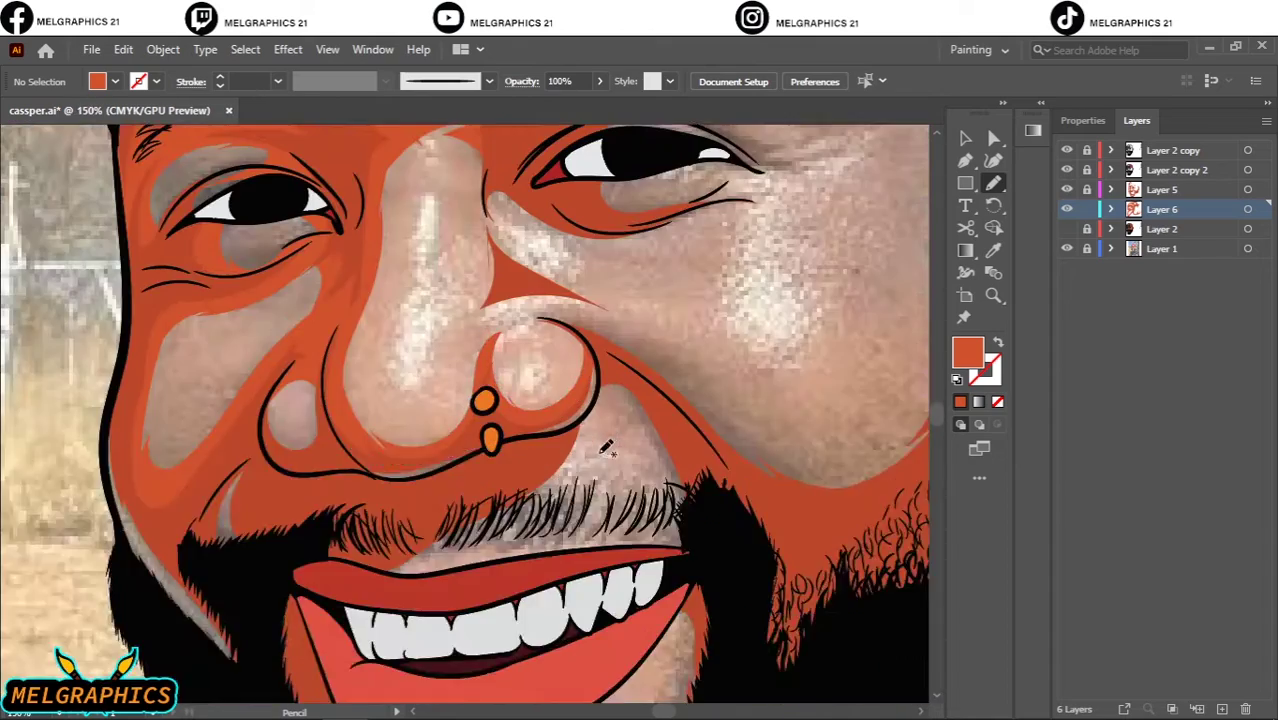
pyautogui.scroll(-2, 470, 400)
pyautogui.scroll(-1, 500, 370)
pyautogui.scroll(1, 531, 333)
pyautogui.scroll(3, 531, 330)
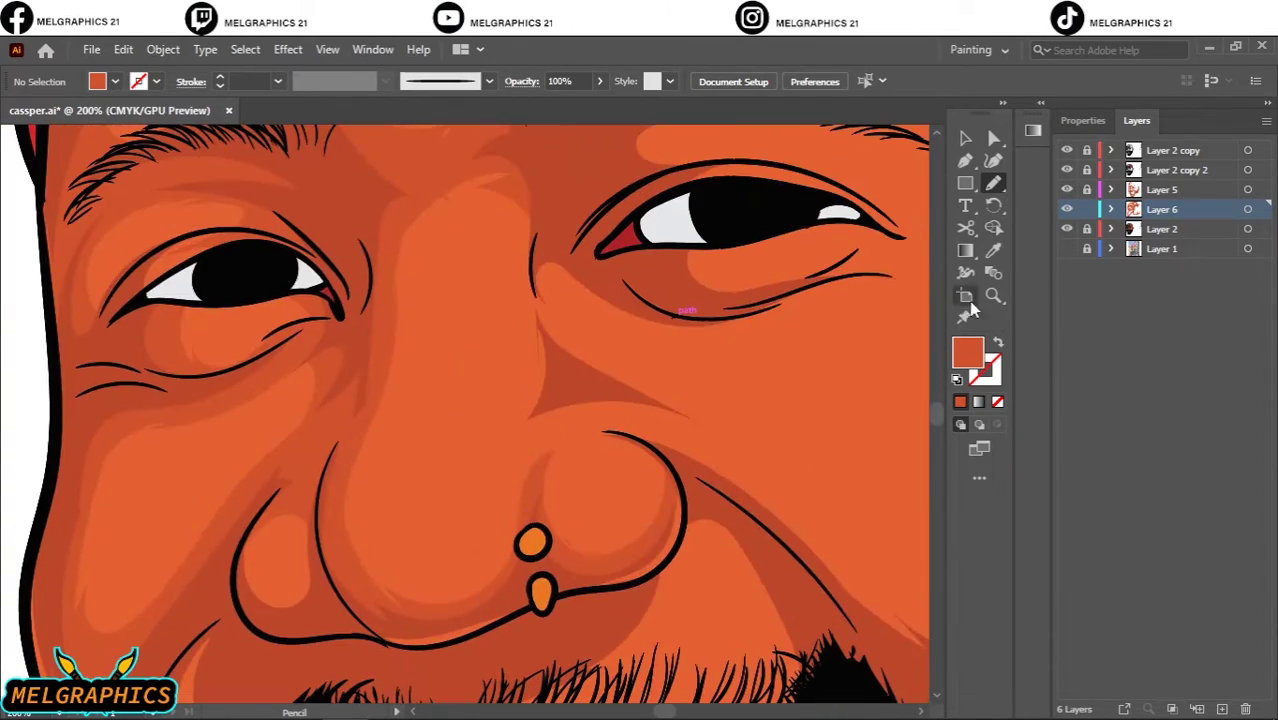
# Reveal the reference photo and shade beside the nose, cheek and nostril.
pyautogui.click(1066, 248)
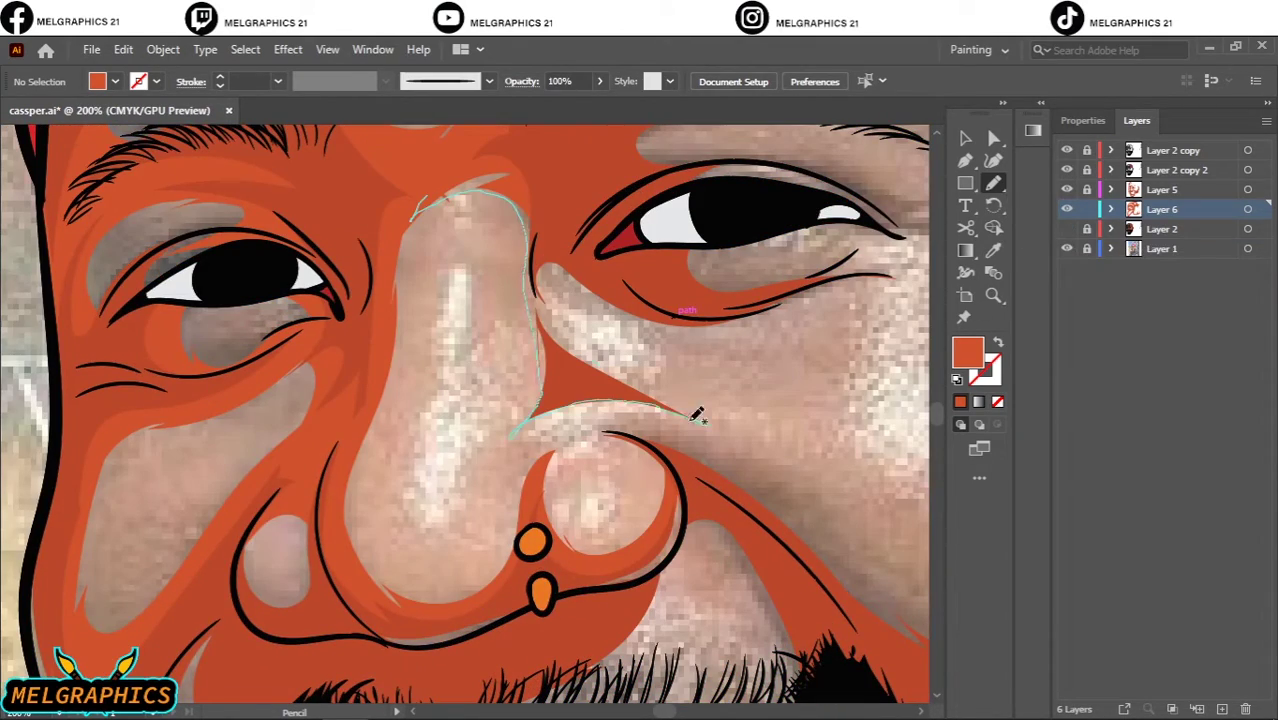
pyautogui.moveTo(697, 415); pyautogui.dragTo(490, 200)
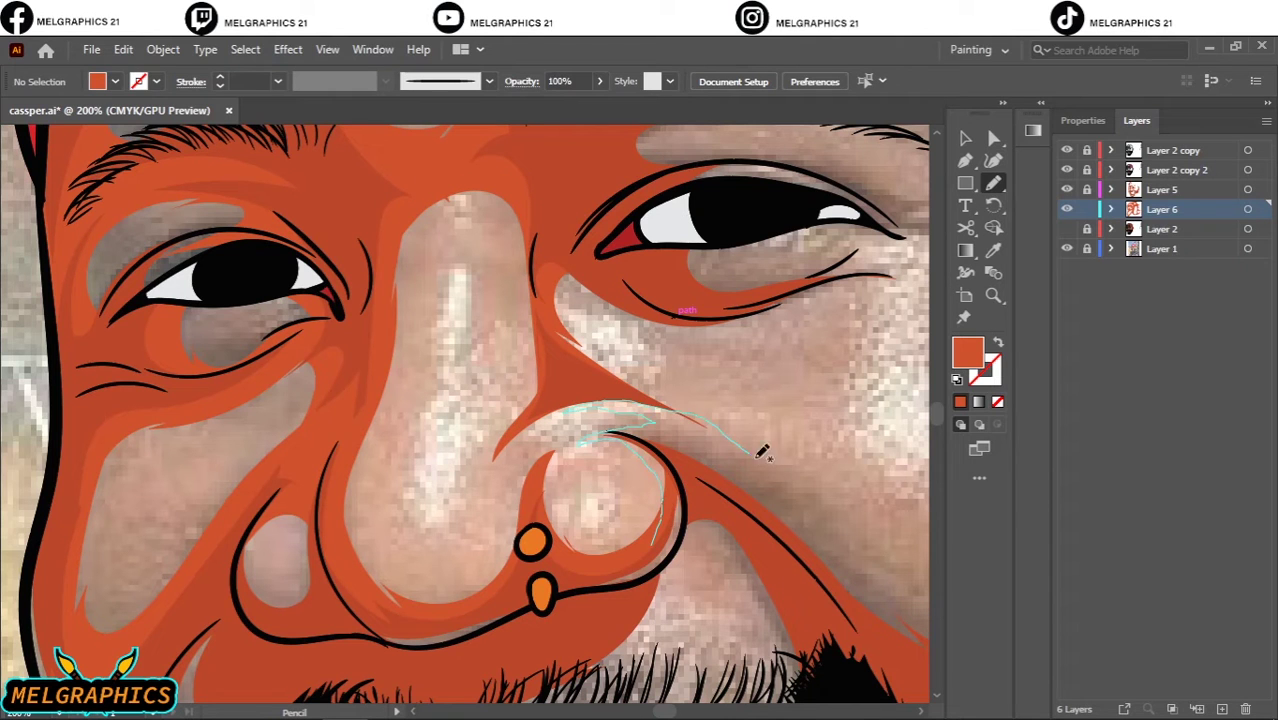
pyautogui.moveTo(762, 452); pyautogui.dragTo(823, 579)
pyautogui.scroll(-1, 689, 457)
pyautogui.hscroll(3, 635, 466)
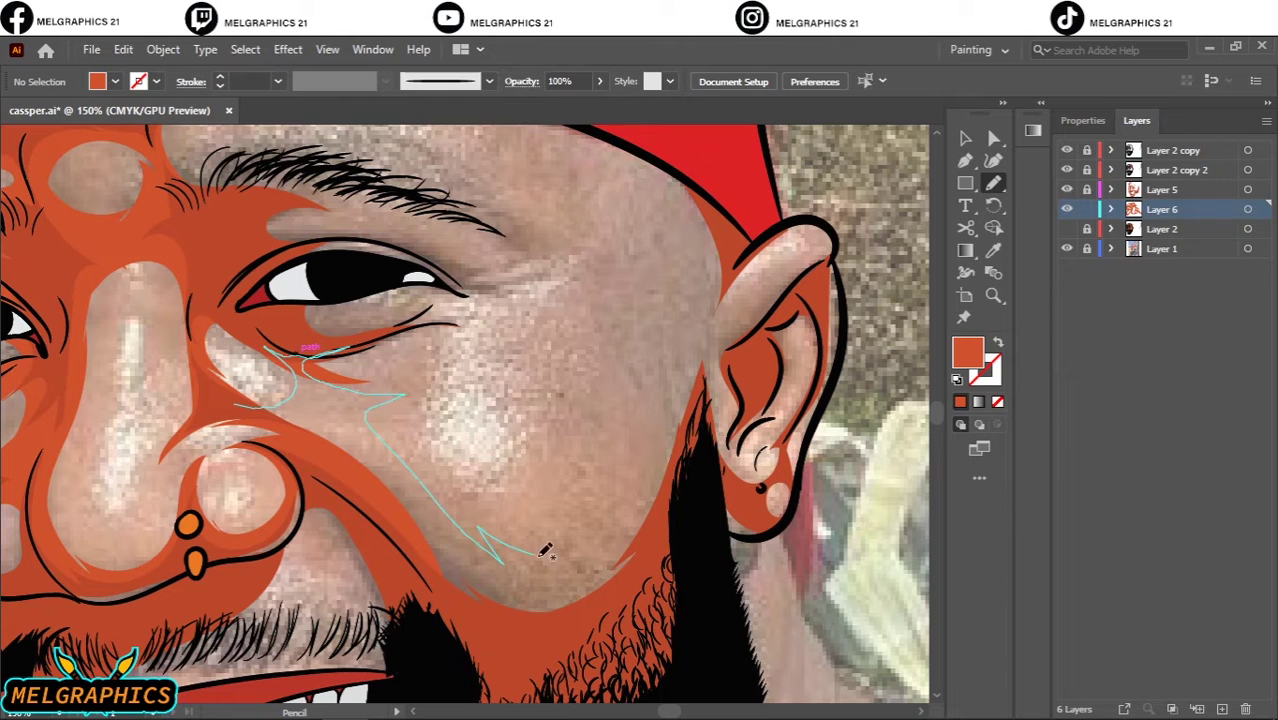
# Shade the outer cheek, along the eyebrow, under the eye and beside the ear.
pyautogui.moveTo(545, 550); pyautogui.dragTo(300, 350)
pyautogui.scroll(4, 452, 410)
pyautogui.moveTo(268, 186)
pyautogui.mouseDown()
pyautogui.moveTo(548, 325)
pyautogui.moveTo(520, 440)
pyautogui.mouseUp()
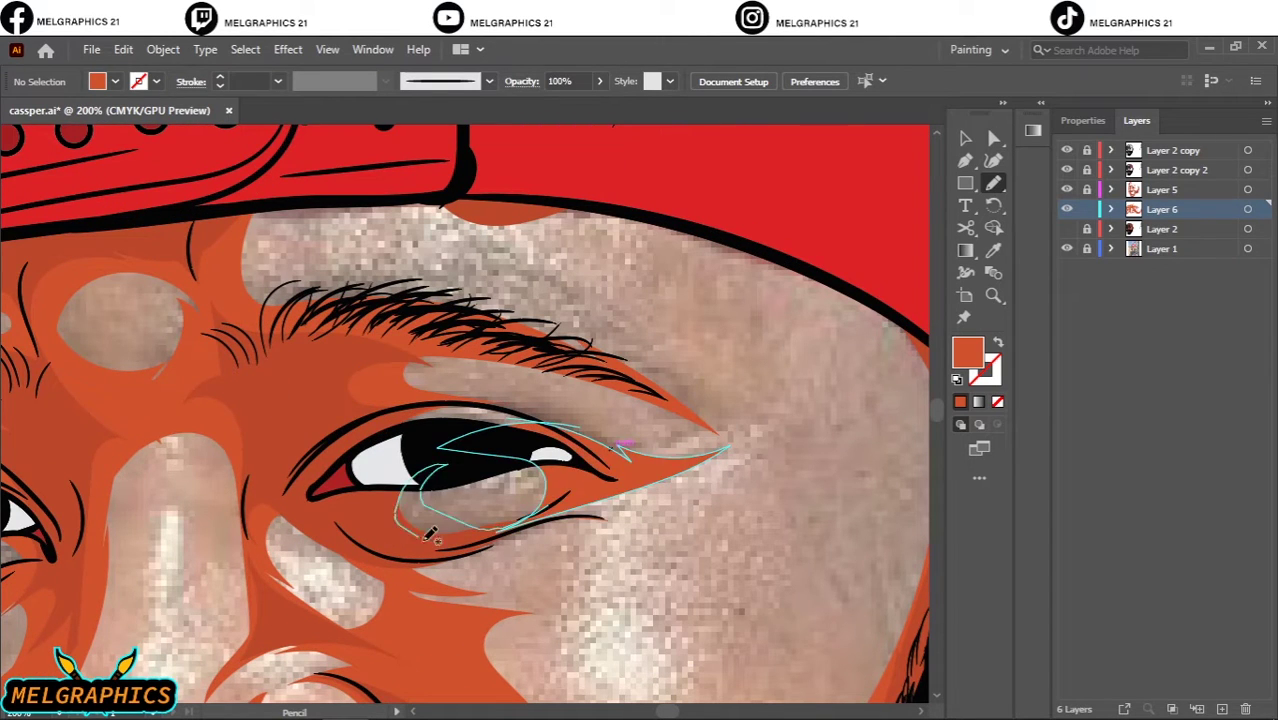
pyautogui.moveTo(520, 520); pyautogui.dragTo(605, 505)
pyautogui.scroll(-1, 545, 535)
pyautogui.moveTo(571, 200)
pyautogui.mouseDown()
pyautogui.moveTo(622, 514)
pyautogui.moveTo(600, 700)
pyautogui.mouseUp()
pyautogui.scroll(-2, 700, 400)
# Hide the photo and add a shading shape on the skin under the cap strap.
pyautogui.click(1067, 248)
pyautogui.scroll(-1, 456, 188)
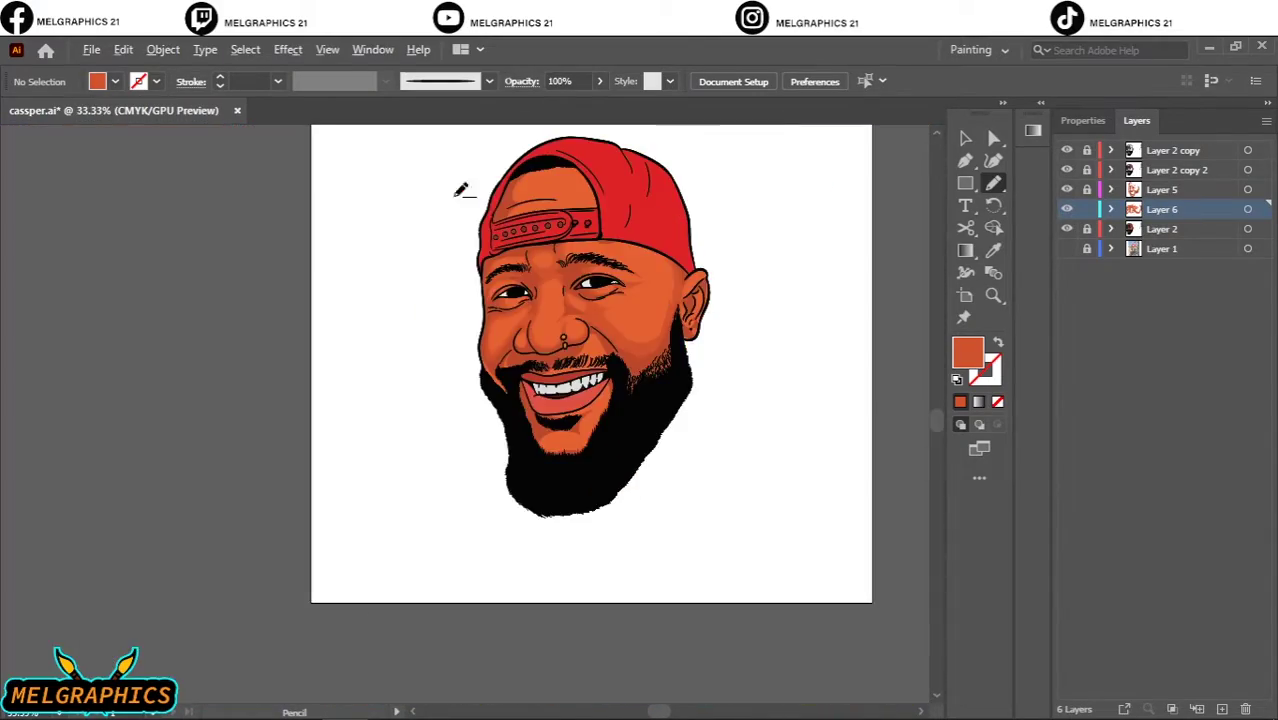
pyautogui.scroll(3, 456, 188)
pyautogui.scroll(2, 600, 300)
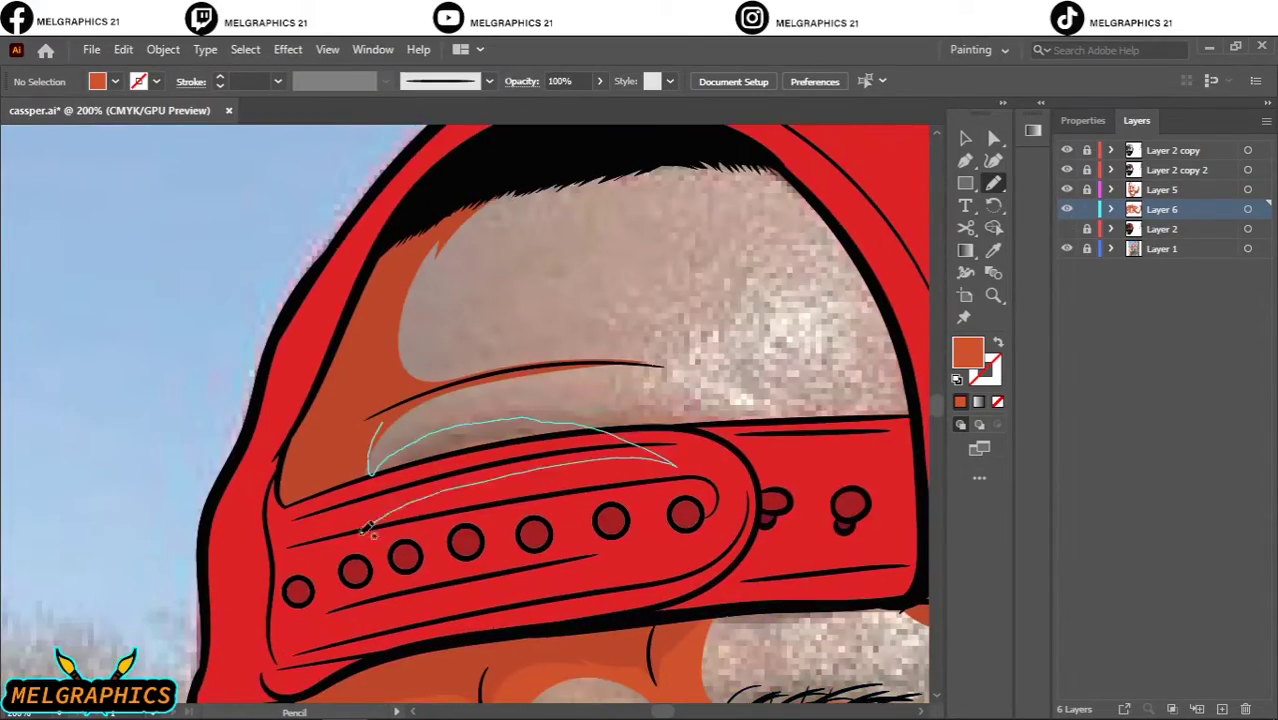
pyautogui.moveTo(462, 442); pyautogui.dragTo(718, 370)
pyautogui.moveTo(660, 175); pyautogui.dragTo(650, 180)
pyautogui.scroll(-2, 600, 350)
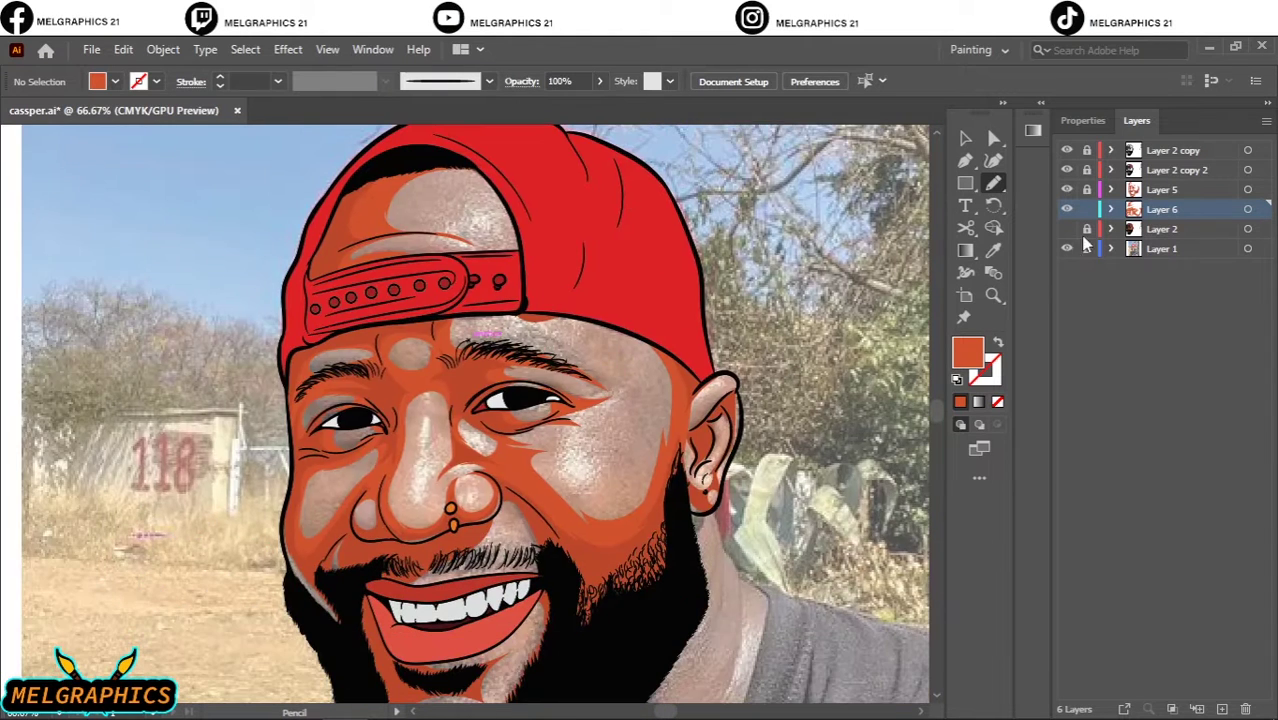
pyautogui.click(1067, 248)
pyautogui.scroll(-1, 715, 333)
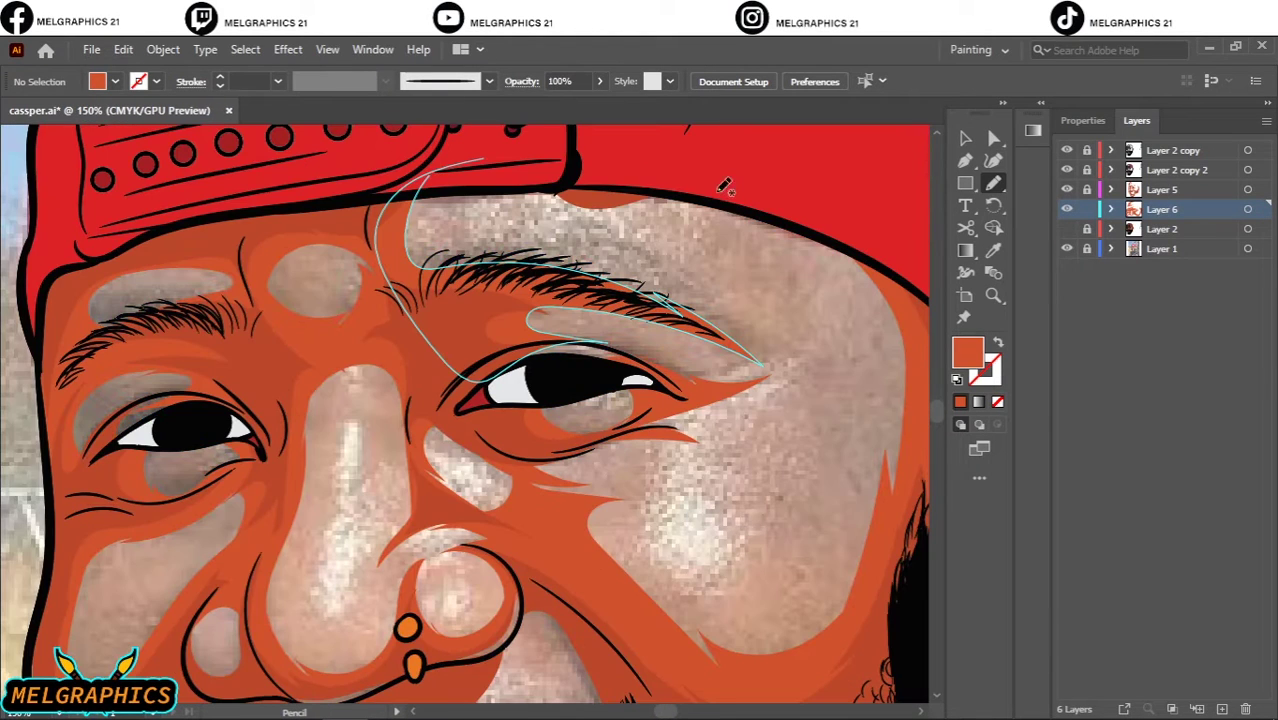
# Reshape the upper-forehead shading and shade the top, inner area and outer edge of the ear.
pyautogui.moveTo(507, 200); pyautogui.dragTo(476, 224)
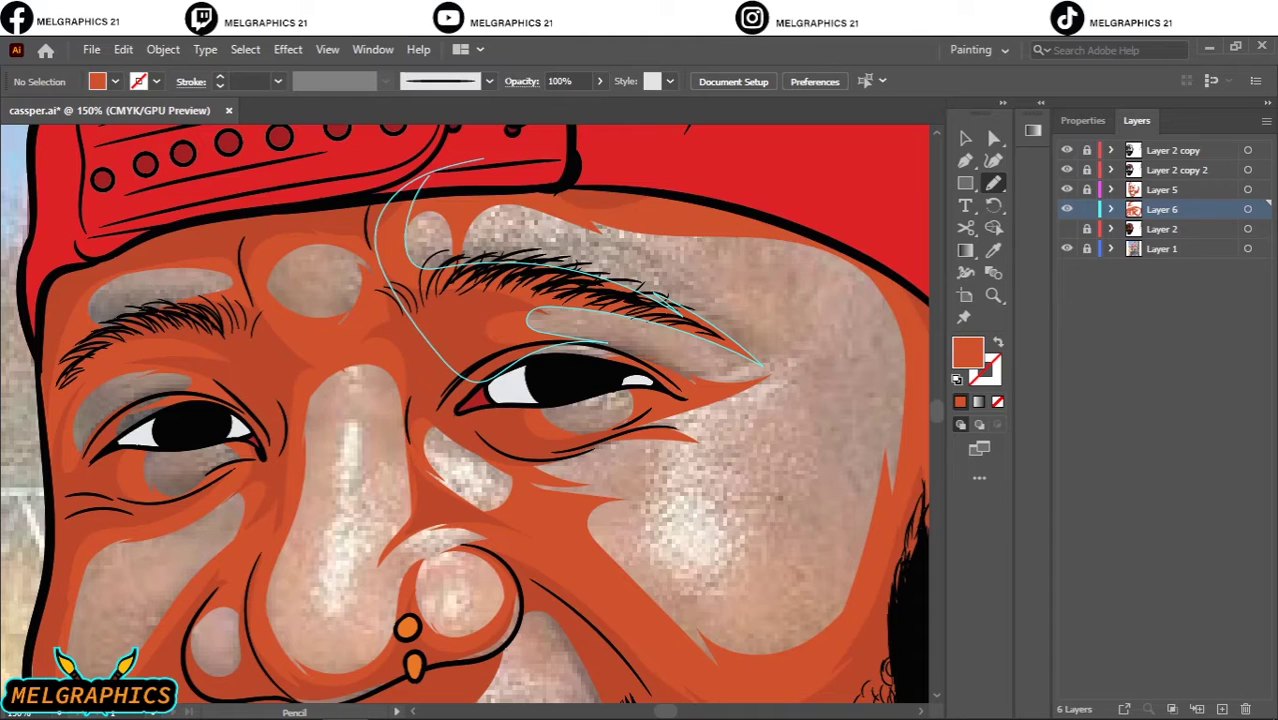
pyautogui.scroll(-5, 478, 494)
pyautogui.moveTo(383, 392); pyautogui.dragTo(300, 448)
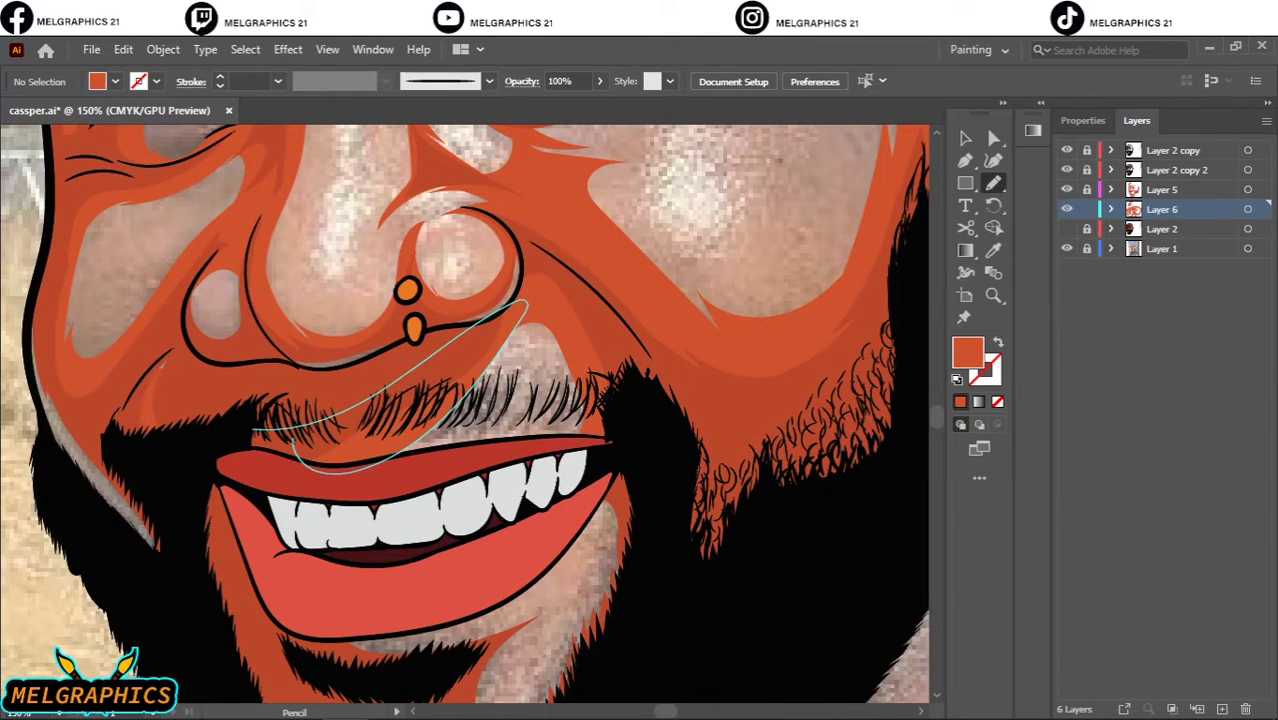
pyautogui.scroll(-4, 300, 448)
pyautogui.moveTo(494, 510); pyautogui.dragTo(538, 499)
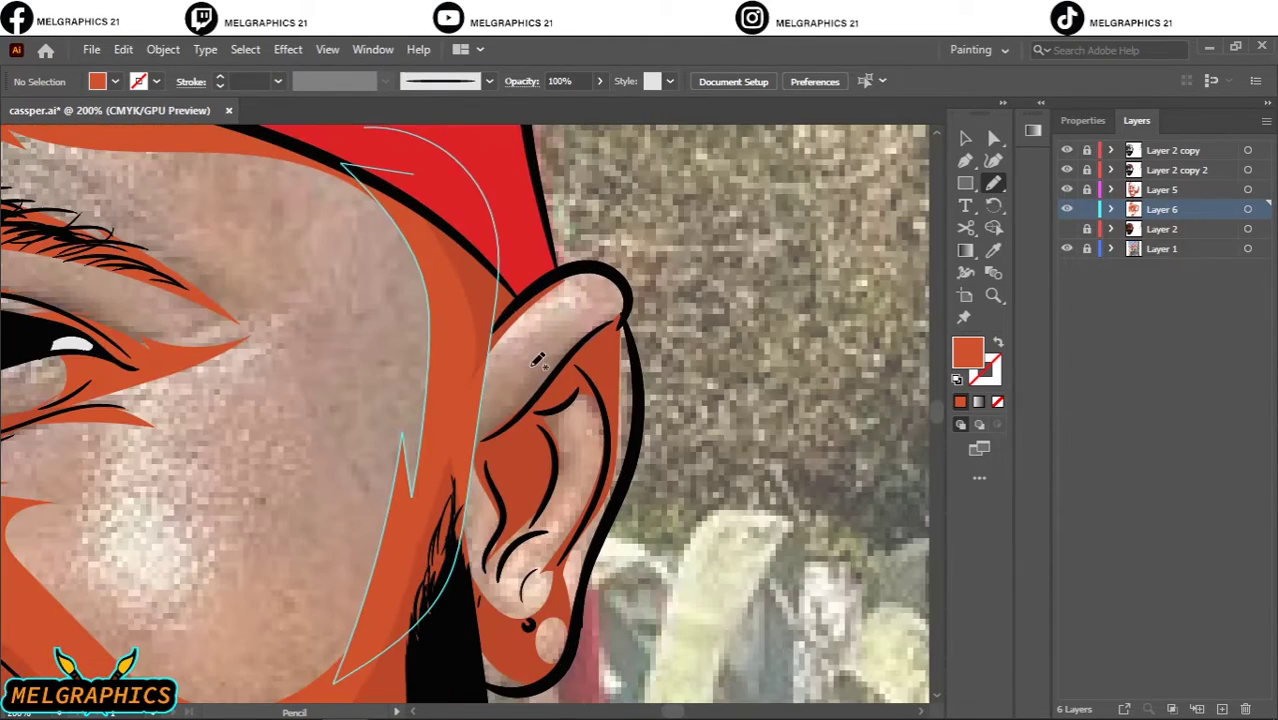
pyautogui.moveTo(612, 282); pyautogui.dragTo(618, 290)
pyautogui.moveTo(506, 523); pyautogui.dragTo(508, 520)
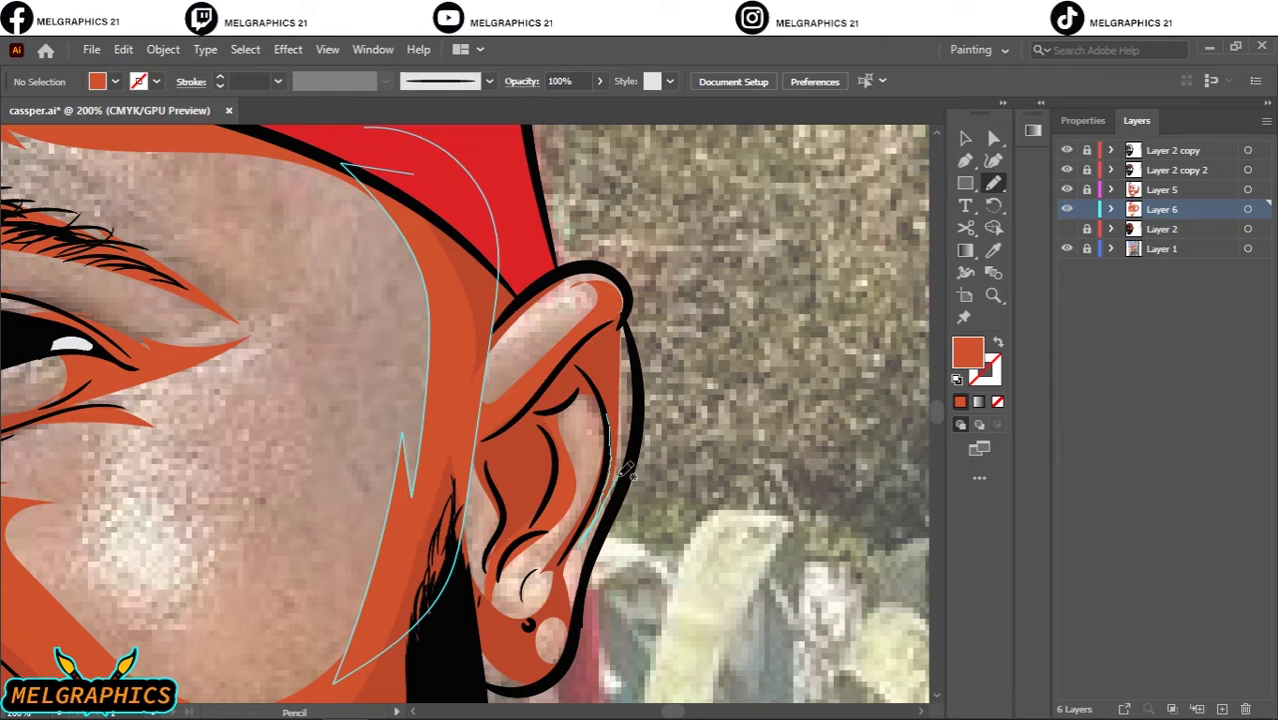
pyautogui.moveTo(618, 305); pyautogui.dragTo(624, 312)
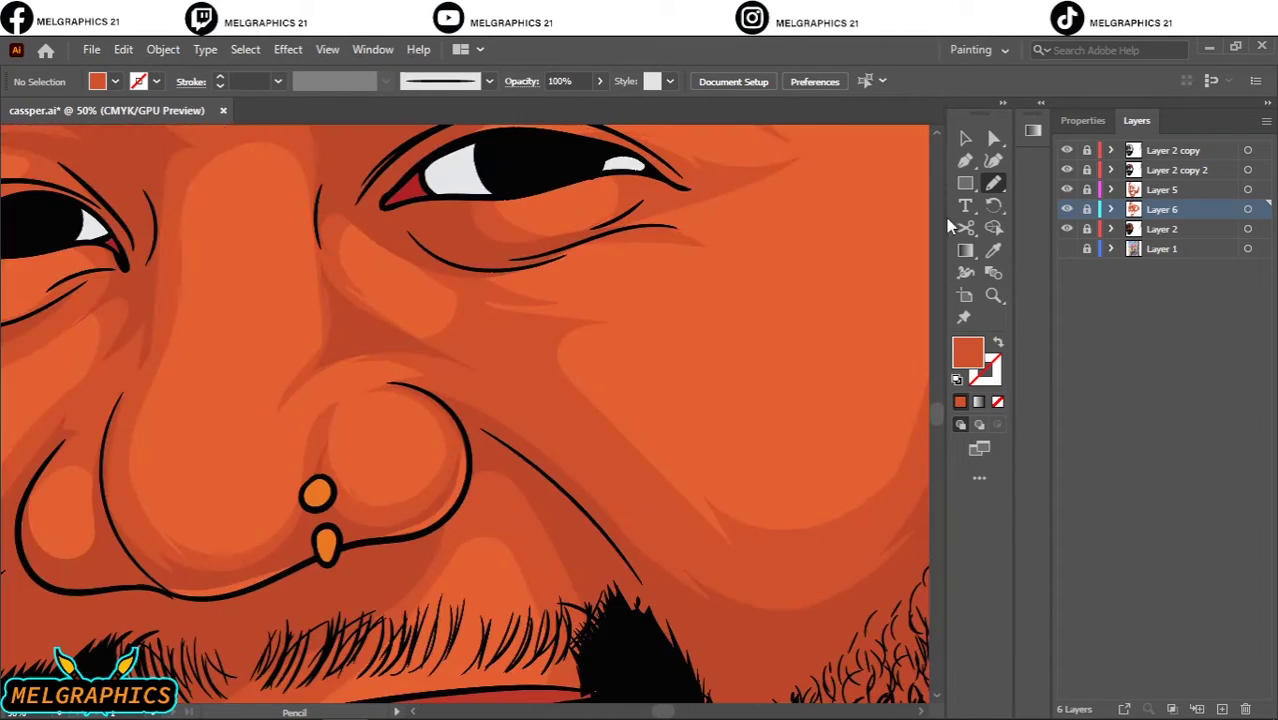
# Sample a colour with the Eyedropper and confirm an orange fill in the Color Picker.
pyautogui.press('i')
pyautogui.doubleClick(967, 352)
pyautogui.click(1169, 268)
pyautogui.press('n')
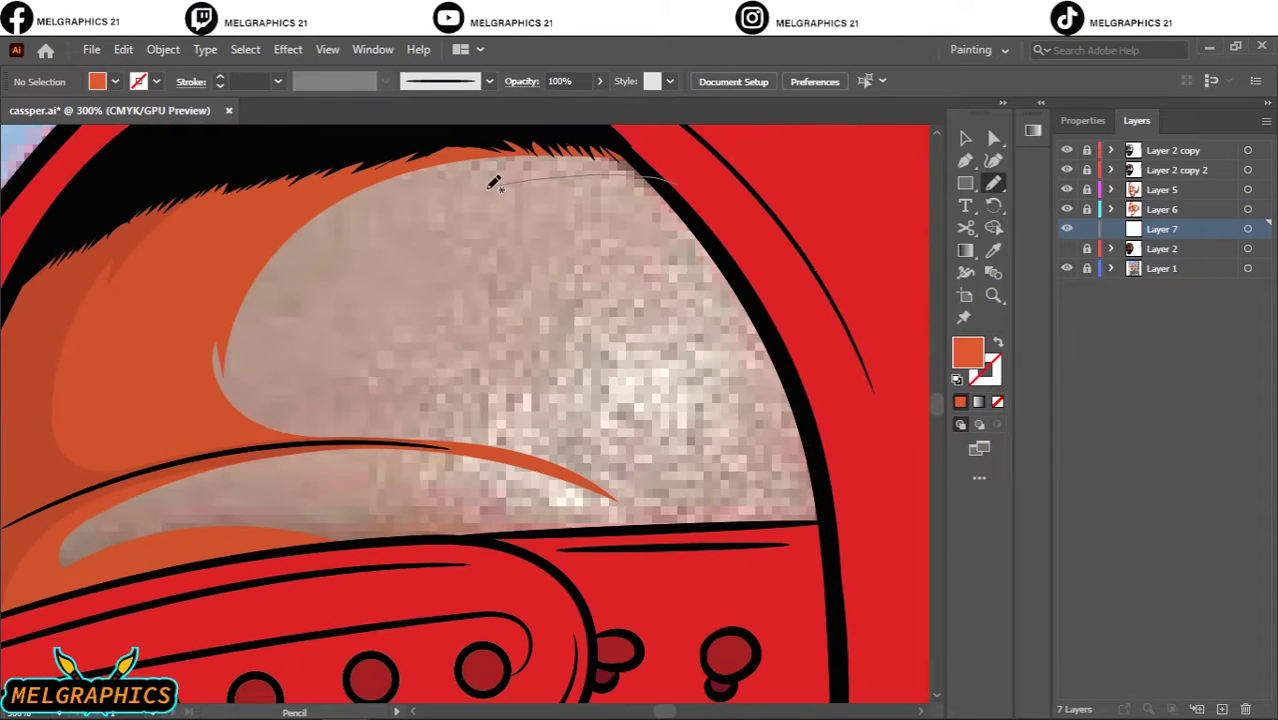
# Pencil orange shading on Layer 7 around the forehead highlight, brow and cheek.
pyautogui.moveTo(493, 182)
pyautogui.mouseDown()
pyautogui.moveTo(690, 188)
pyautogui.moveTo(610, 530)
pyautogui.mouseUp()
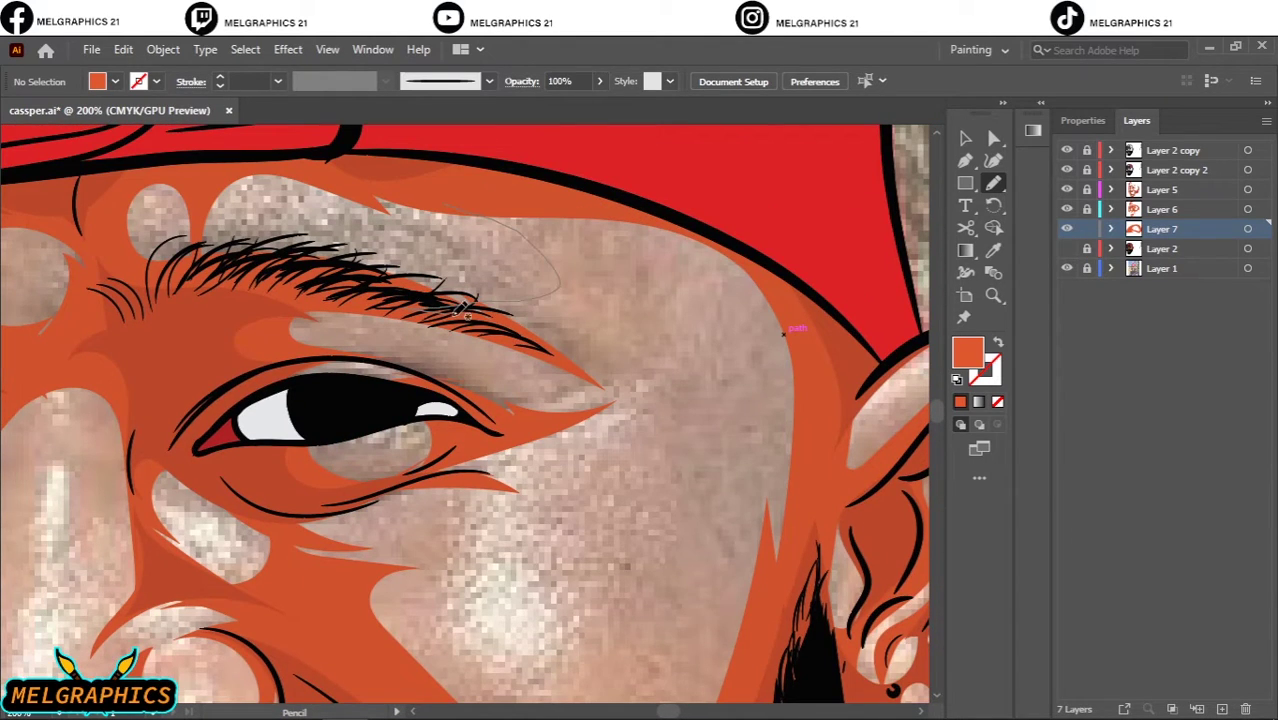
pyautogui.moveTo(727, 597); pyautogui.dragTo(370, 200)
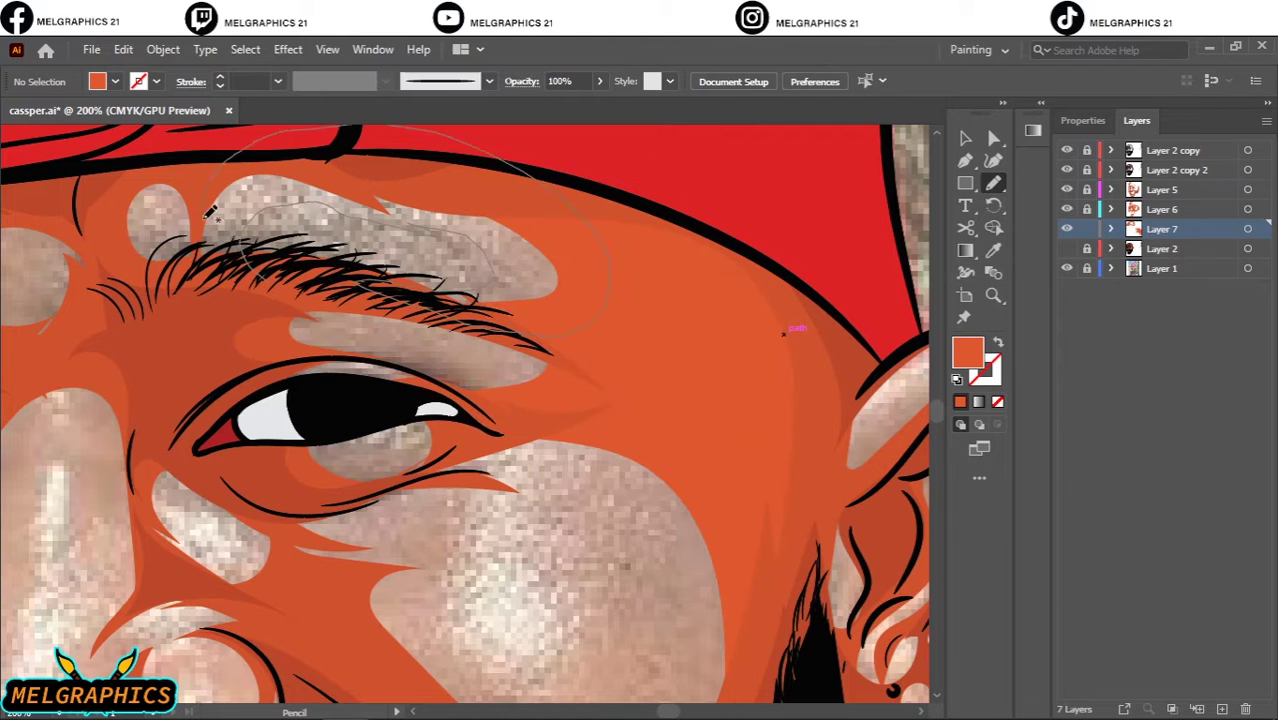
pyautogui.scroll(-3, 305, 228)
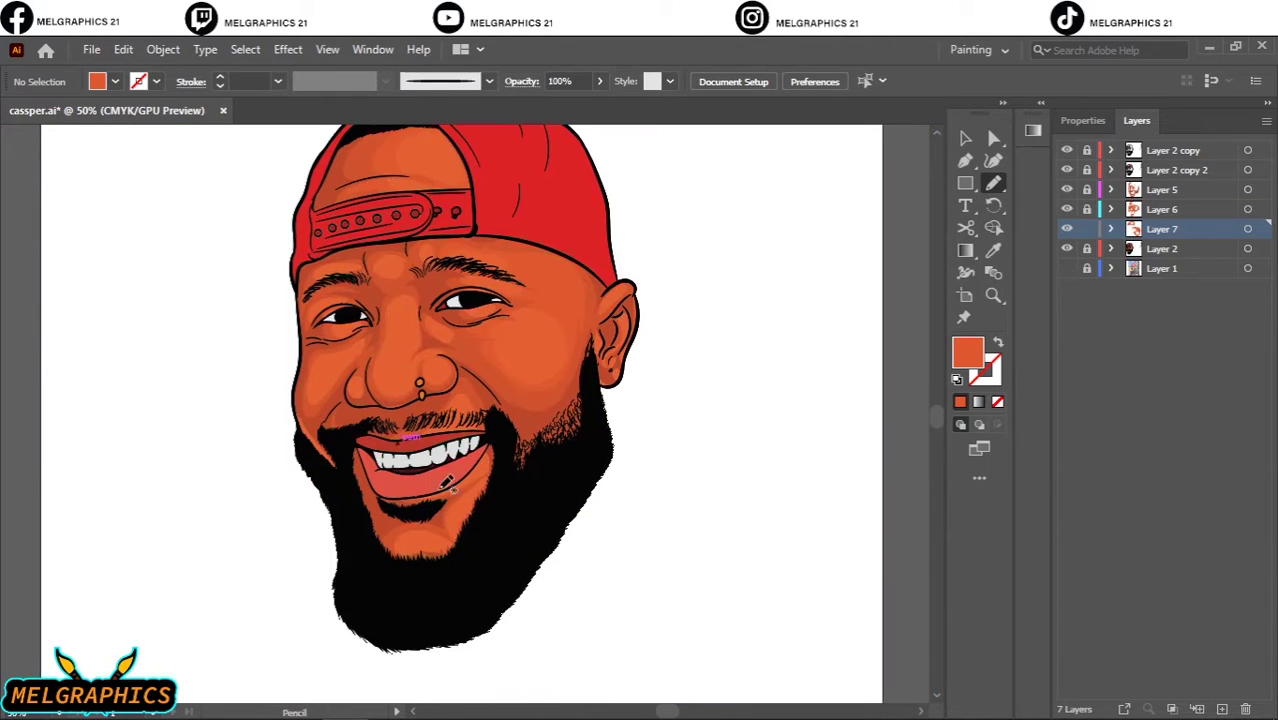
pyautogui.scroll(5, 413, 467)
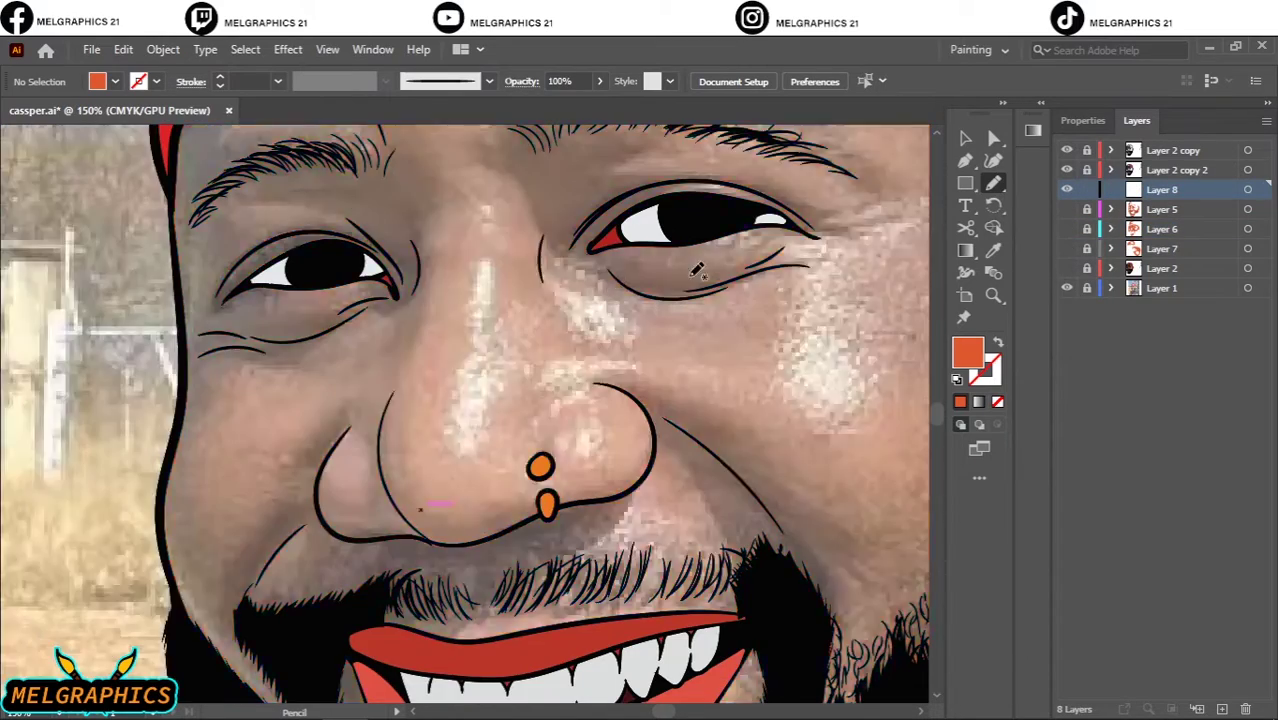
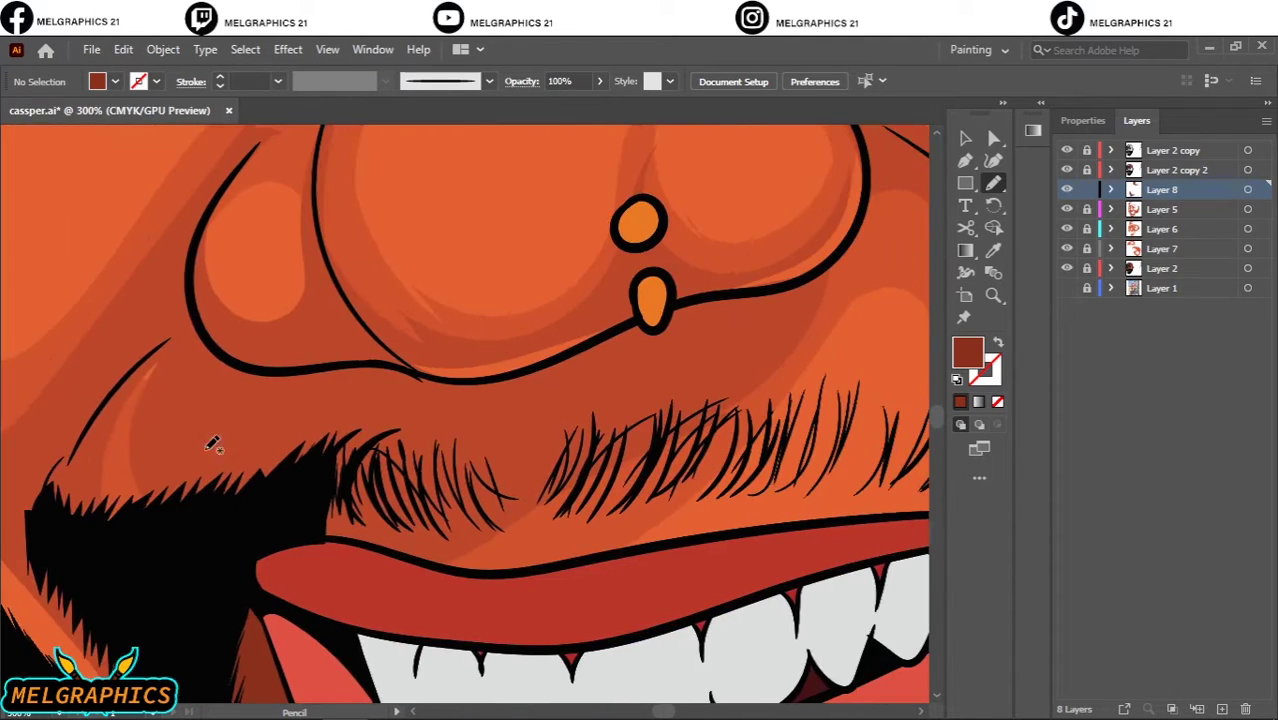
# Draw a dark-brown shadow around the mustache and check it against the photo reference.
pyautogui.moveTo(358, 366); pyautogui.dragTo(185, 336)
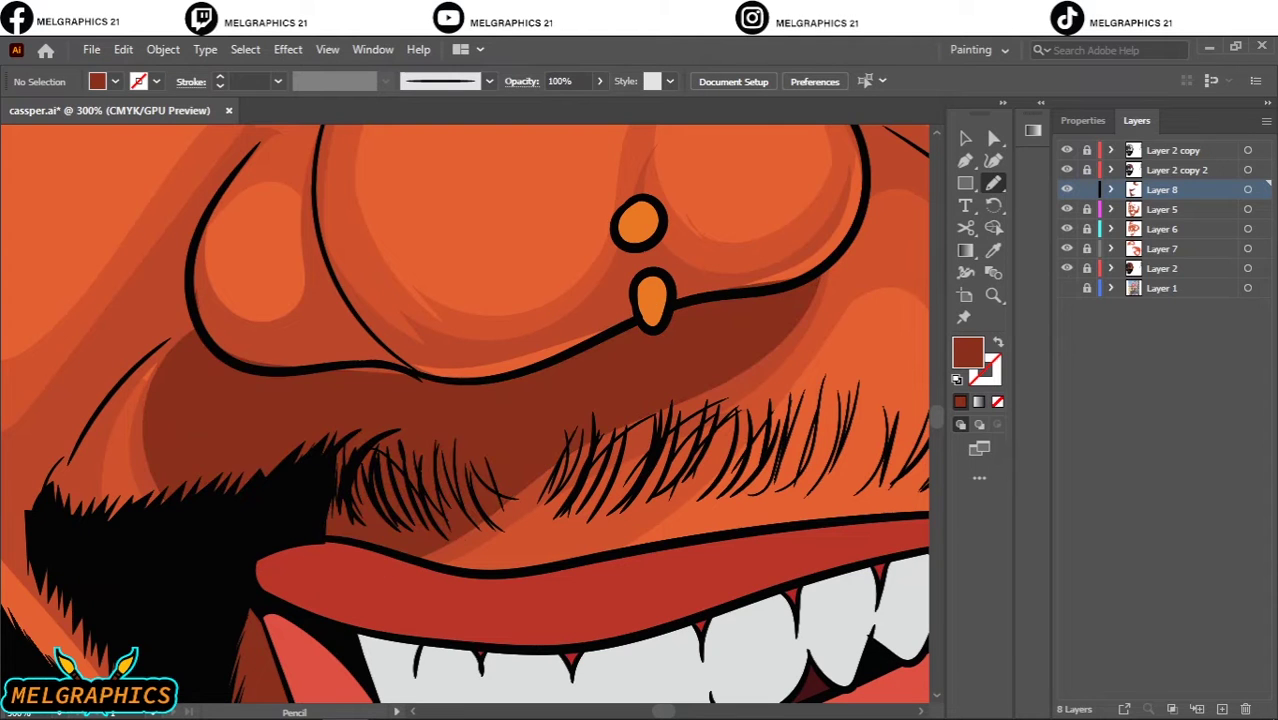
pyautogui.hotkey('ctrl', '0')
pyautogui.moveTo(1066, 209); pyautogui.dragTo(1066, 268)
pyautogui.click(1066, 288)
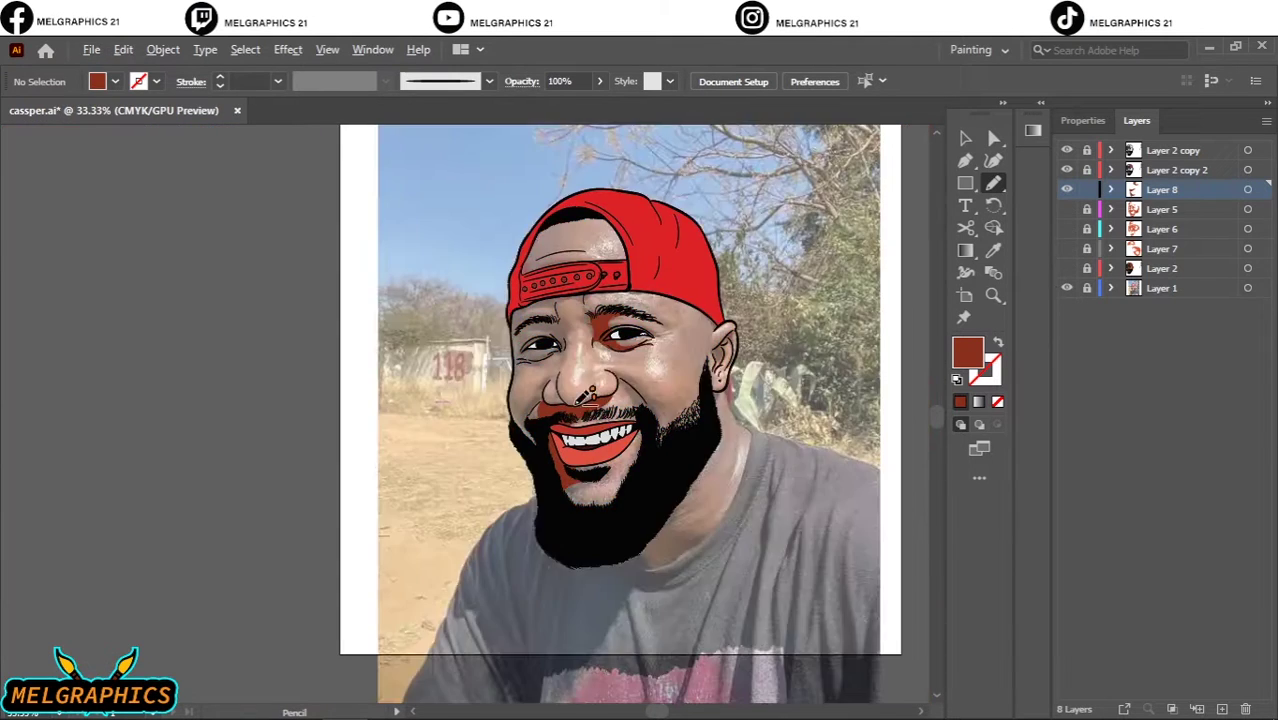
pyautogui.hotkey('ctrl', '1')
pyautogui.moveTo(1066, 209); pyautogui.dragTo(1066, 268)
pyautogui.click(1066, 288)
# Shade the cheek and along the under-eye line.
pyautogui.hotkey('ctrl', '=')
pyautogui.hotkey('ctrl', '=')
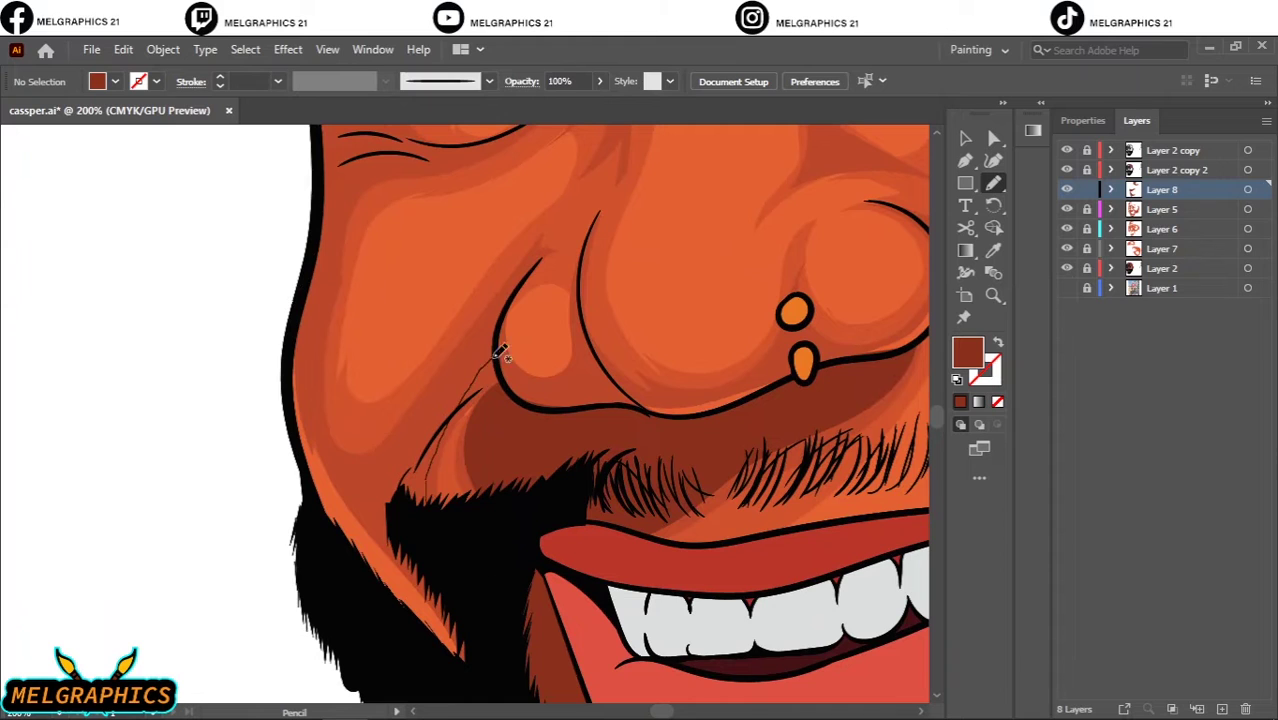
pyautogui.moveTo(316, 280); pyautogui.dragTo(316, 282)
pyautogui.scroll(5, 308, 535)
pyautogui.moveTo(307, 535); pyautogui.dragTo(318, 592)
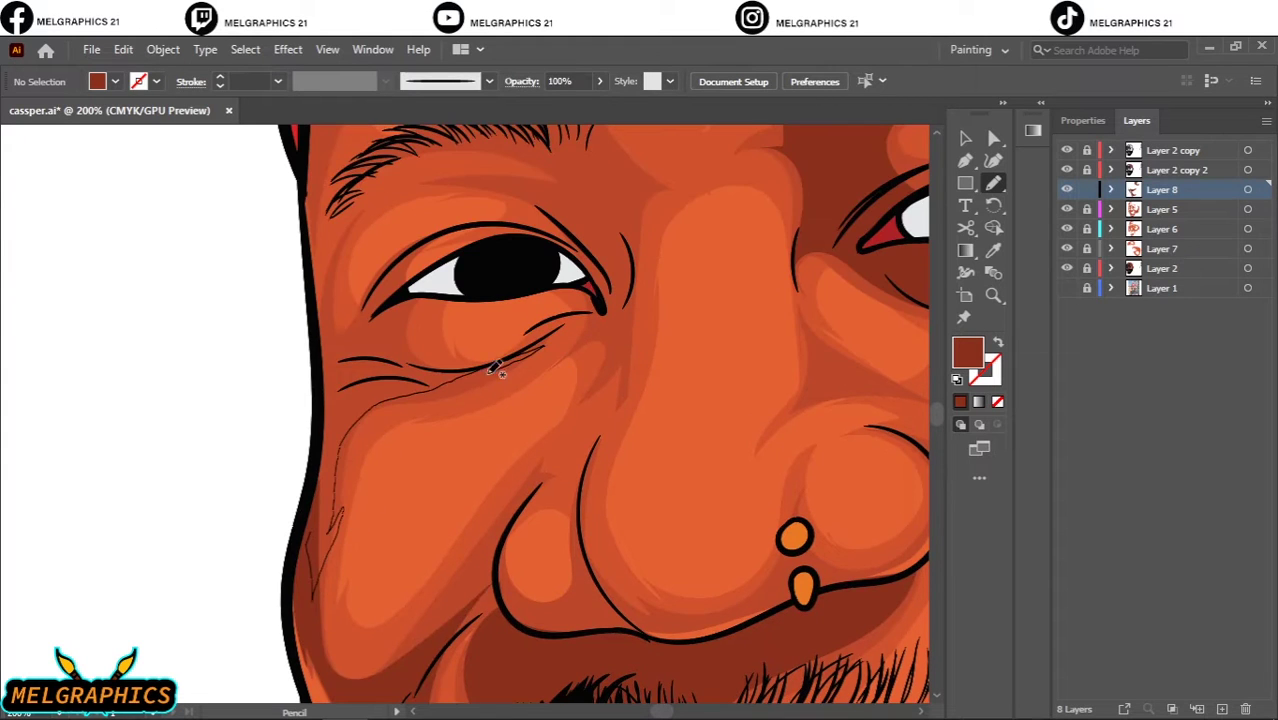
pyautogui.moveTo(500, 372); pyautogui.dragTo(540, 348)
pyautogui.hotkey('ctrl', '=')
pyautogui.hotkey('ctrl', '=')
pyautogui.moveTo(495, 487); pyautogui.dragTo(318, 393)
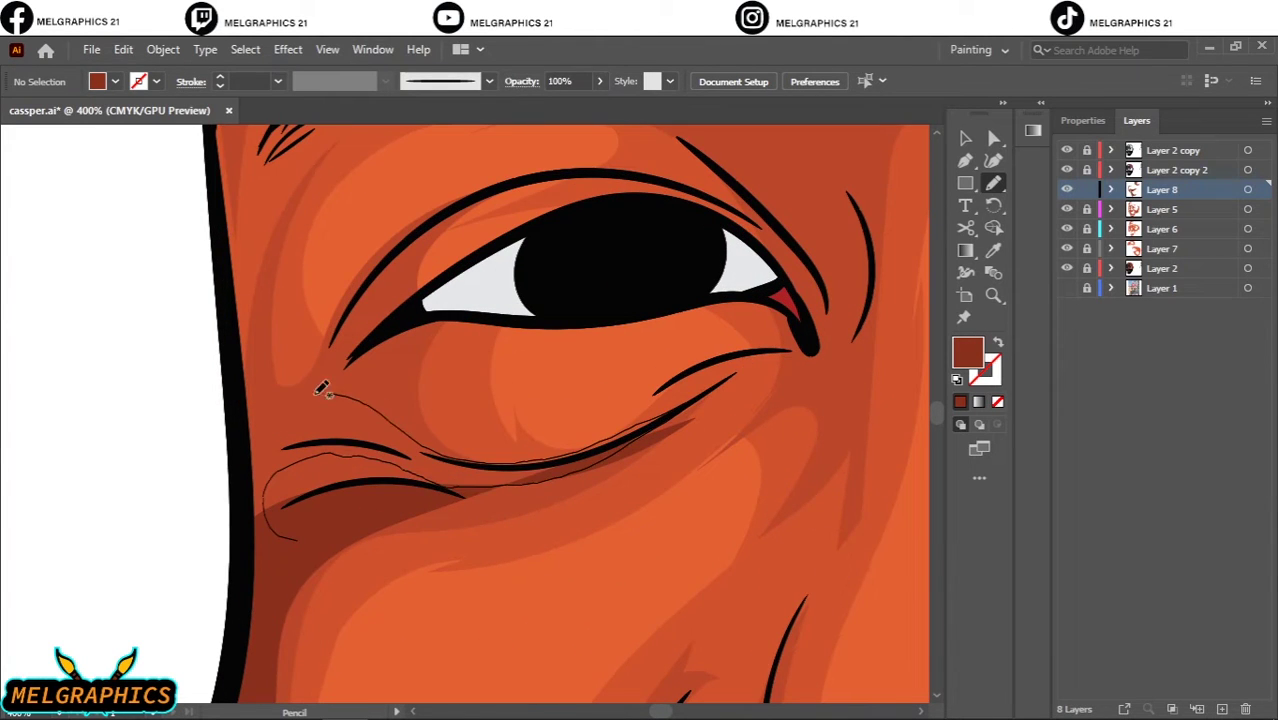
pyautogui.moveTo(262, 568); pyautogui.dragTo(266, 560)
# Add shadow shapes at the eye corner and to the right of the eye.
pyautogui.moveTo(490, 480); pyautogui.dragTo(432, 270)
pyautogui.moveTo(740, 266); pyautogui.dragTo(843, 412)
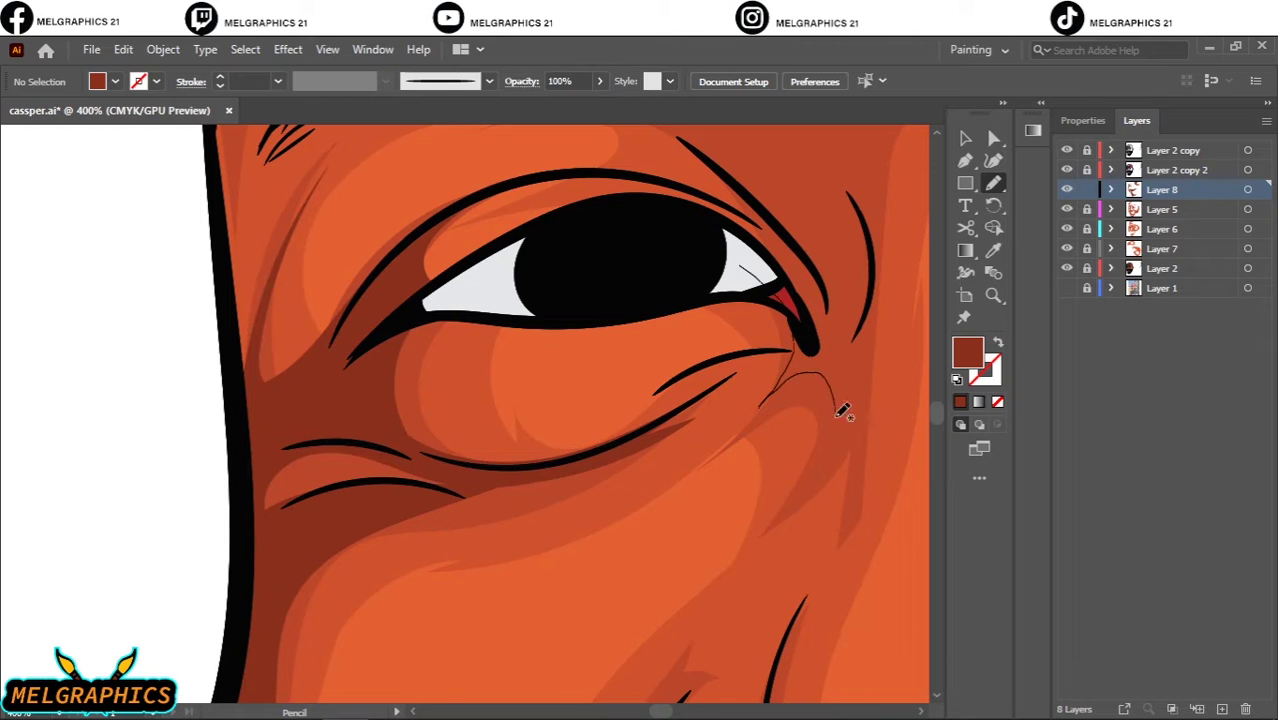
pyautogui.moveTo(789, 321); pyautogui.dragTo(784, 362)
pyautogui.keyDown('alt'); pyautogui.scroll(-3, 676, 293); pyautogui.keyUp('alt')
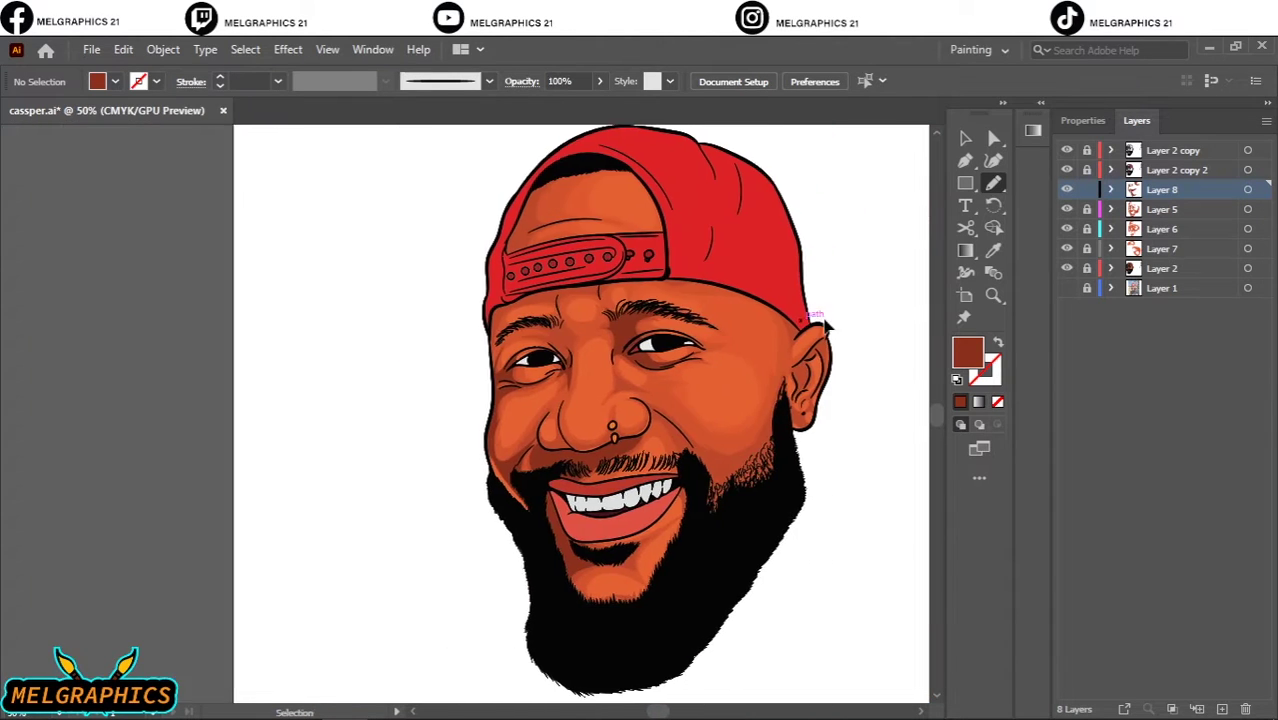
pyautogui.keyDown('alt'); pyautogui.scroll(4, 573, 497); pyautogui.keyUp('alt')
pyautogui.keyDown('alt'); pyautogui.scroll(2, 573, 497); pyautogui.keyUp('alt')
# Shade between the brows and up the forehead edge.
pyautogui.moveTo(641, 512); pyautogui.dragTo(700, 369)
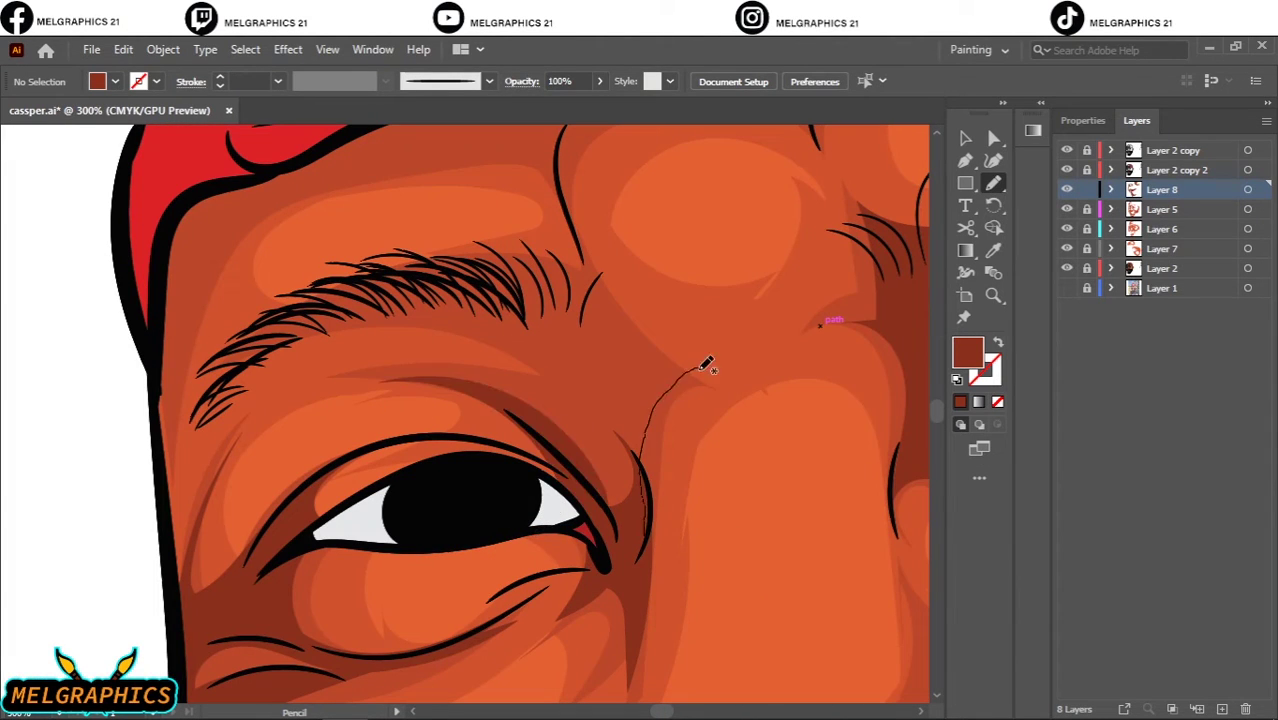
pyautogui.moveTo(498, 369); pyautogui.dragTo(640, 505)
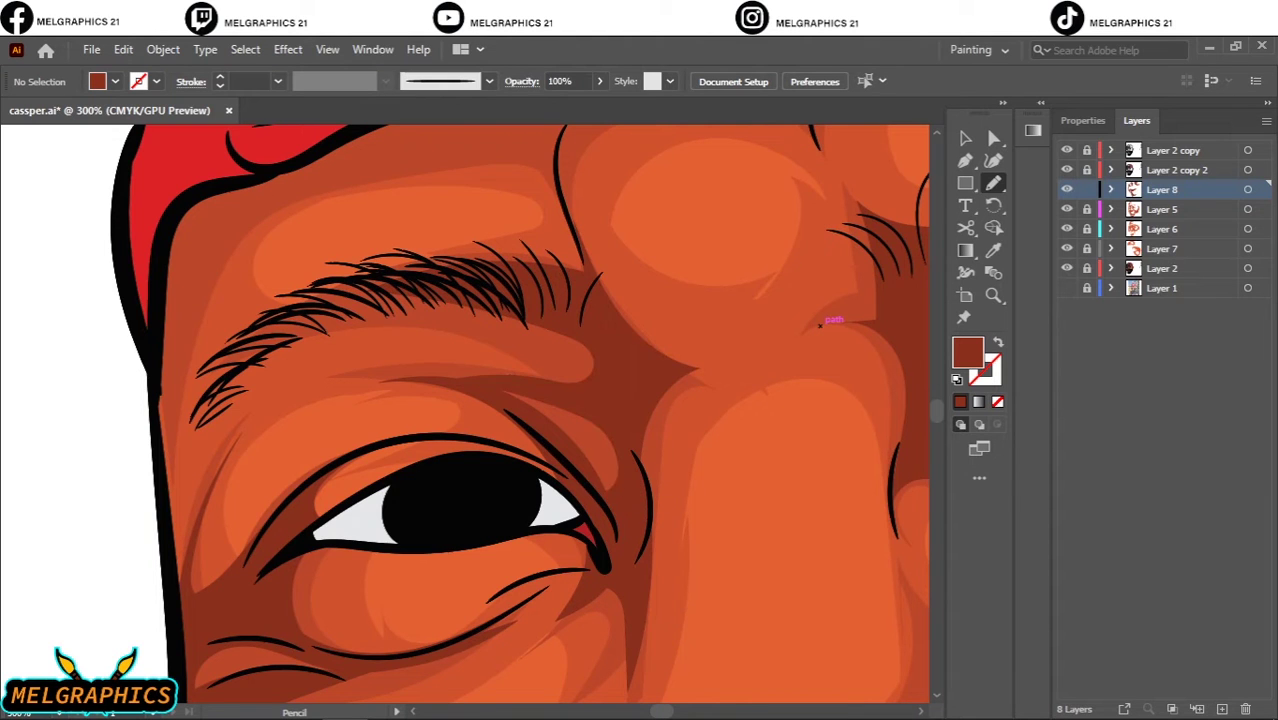
pyautogui.keyDown('alt'); pyautogui.scroll(-4, 598, 426); pyautogui.keyUp('alt')
pyautogui.keyDown('alt'); pyautogui.scroll(3, 691, 397); pyautogui.keyUp('alt')
pyautogui.moveTo(145, 515); pyautogui.dragTo(297, 315)
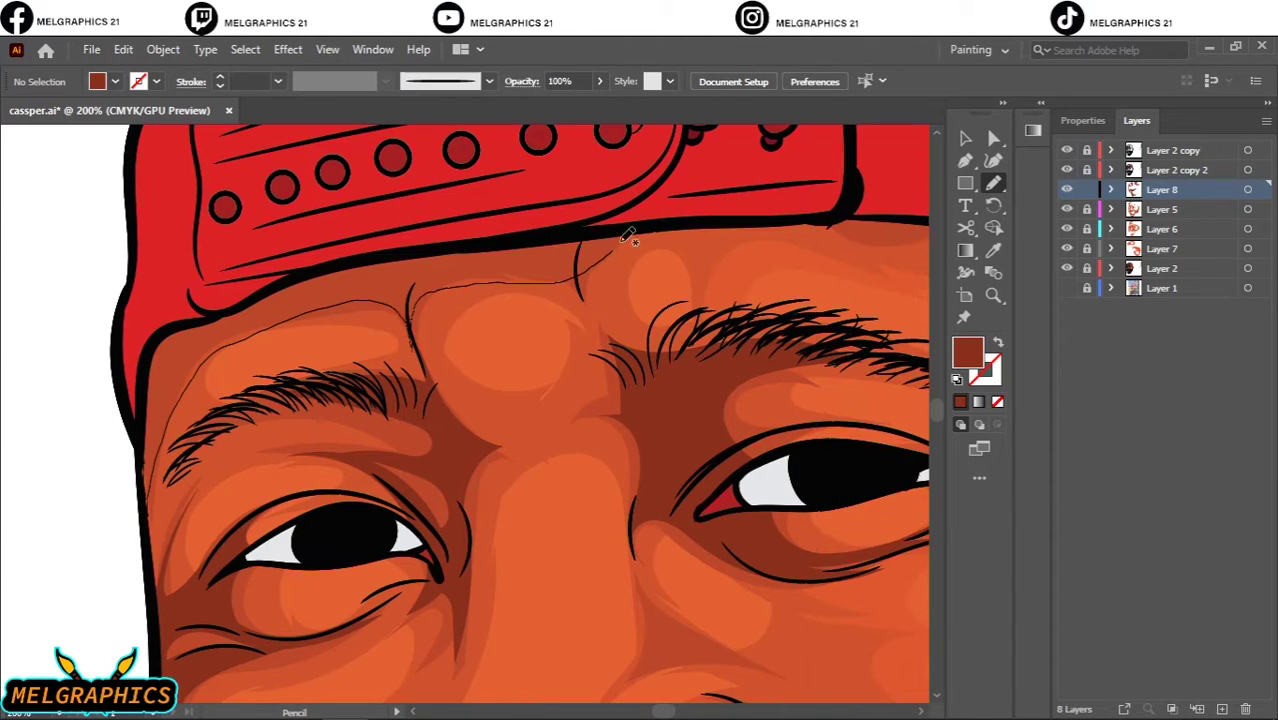
pyautogui.moveTo(628, 236); pyautogui.dragTo(628, 236)
pyautogui.keyDown('alt'); pyautogui.scroll(2, 600, 205); pyautogui.keyUp('alt')
pyautogui.hscroll(5, 587, 349)
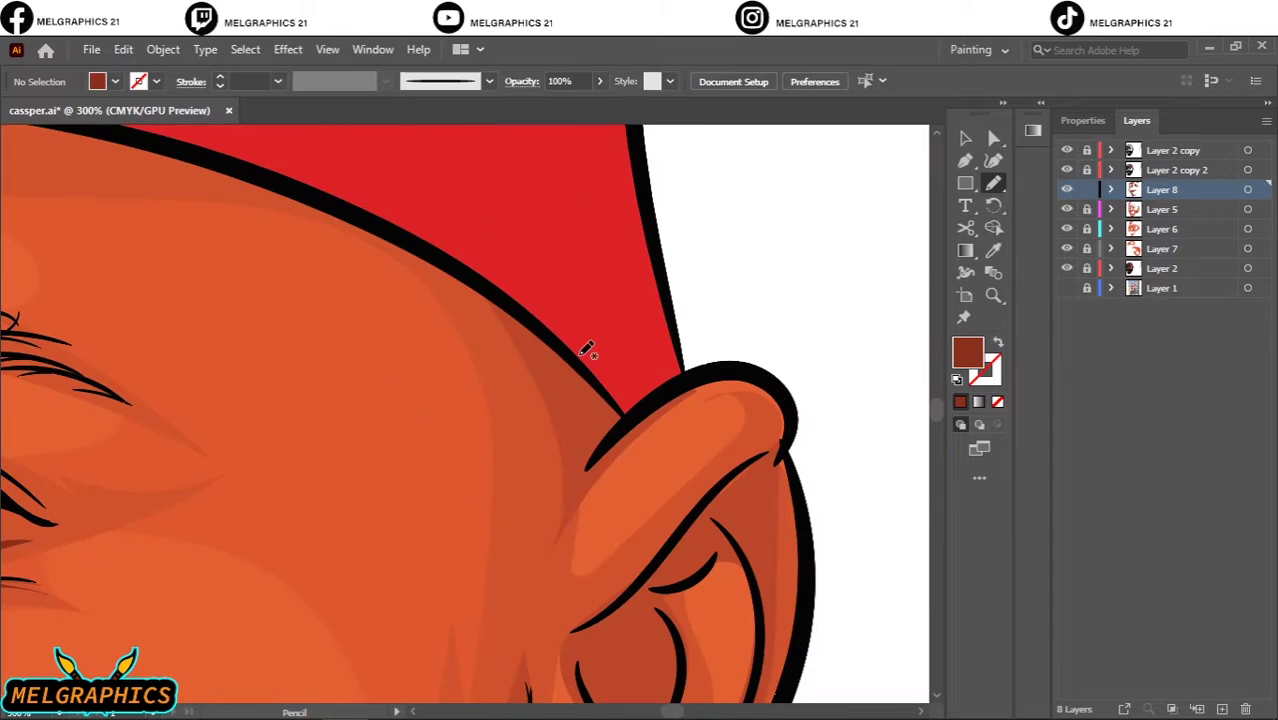
# Shade where the cap meets the ear, inside the ear and the lower lobe.
pyautogui.moveTo(660, 398); pyautogui.dragTo(660, 398)
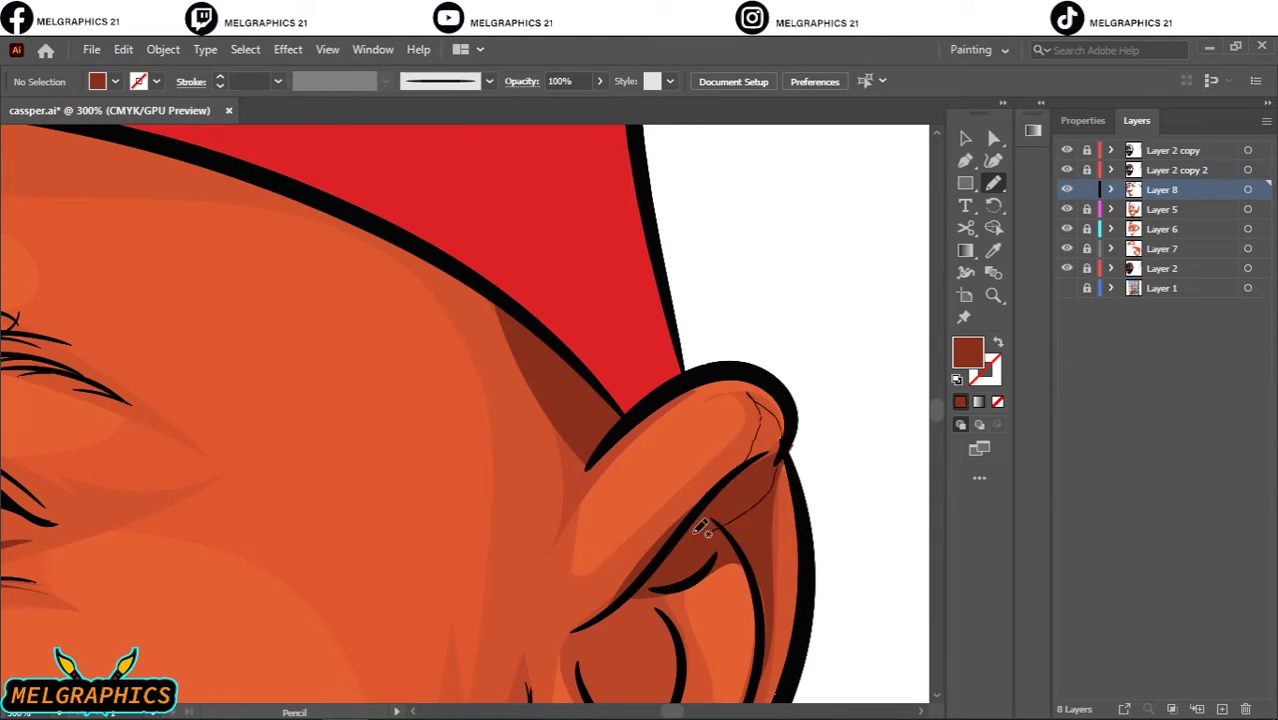
pyautogui.scroll(-5, 699, 523)
pyautogui.moveTo(592, 440); pyautogui.dragTo(568, 335)
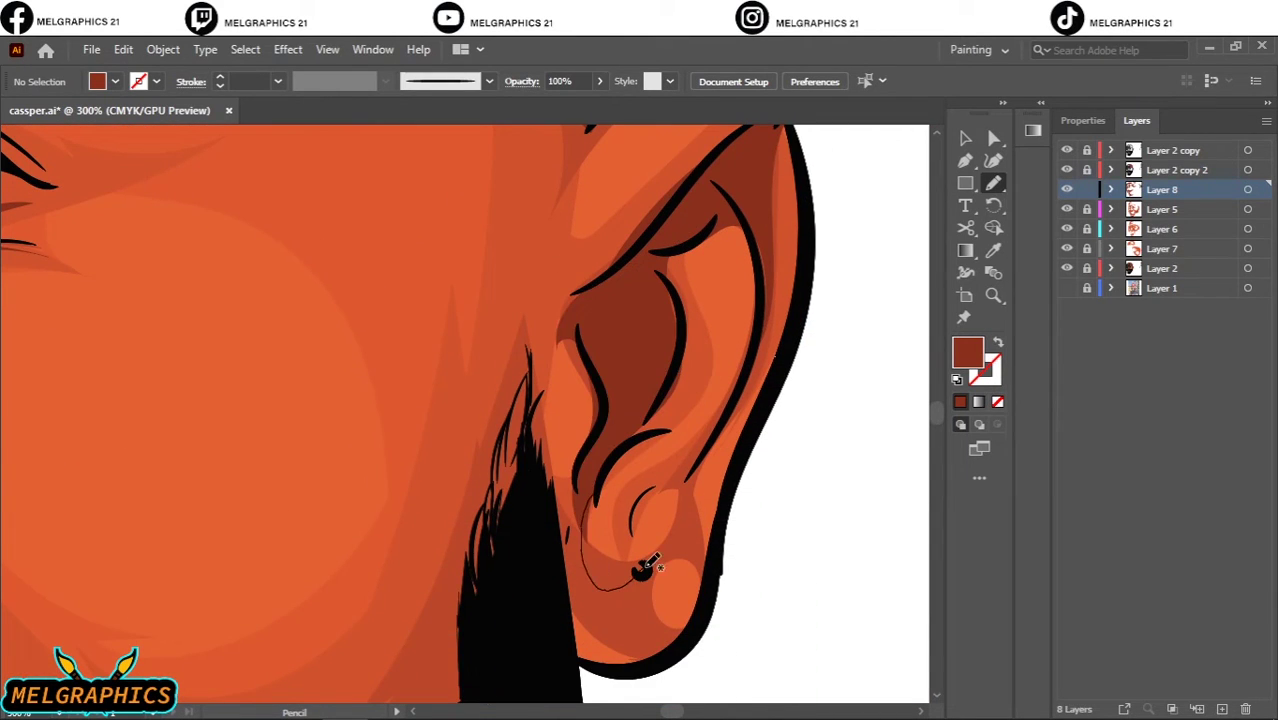
pyautogui.moveTo(640, 572); pyautogui.dragTo(642, 572)
pyautogui.hotkey('ctrl', '0')
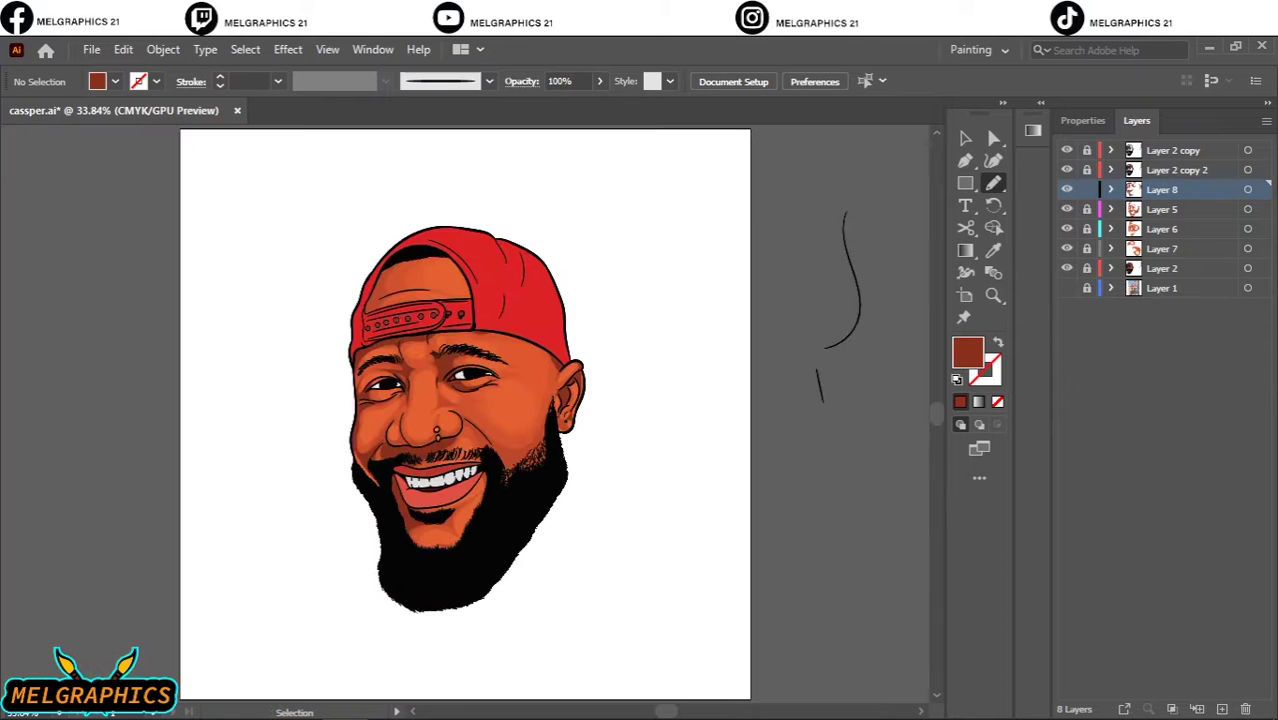
# Add shade shapes beside the nose bridge and under the nose.
pyautogui.scroll(6, 424, 306)
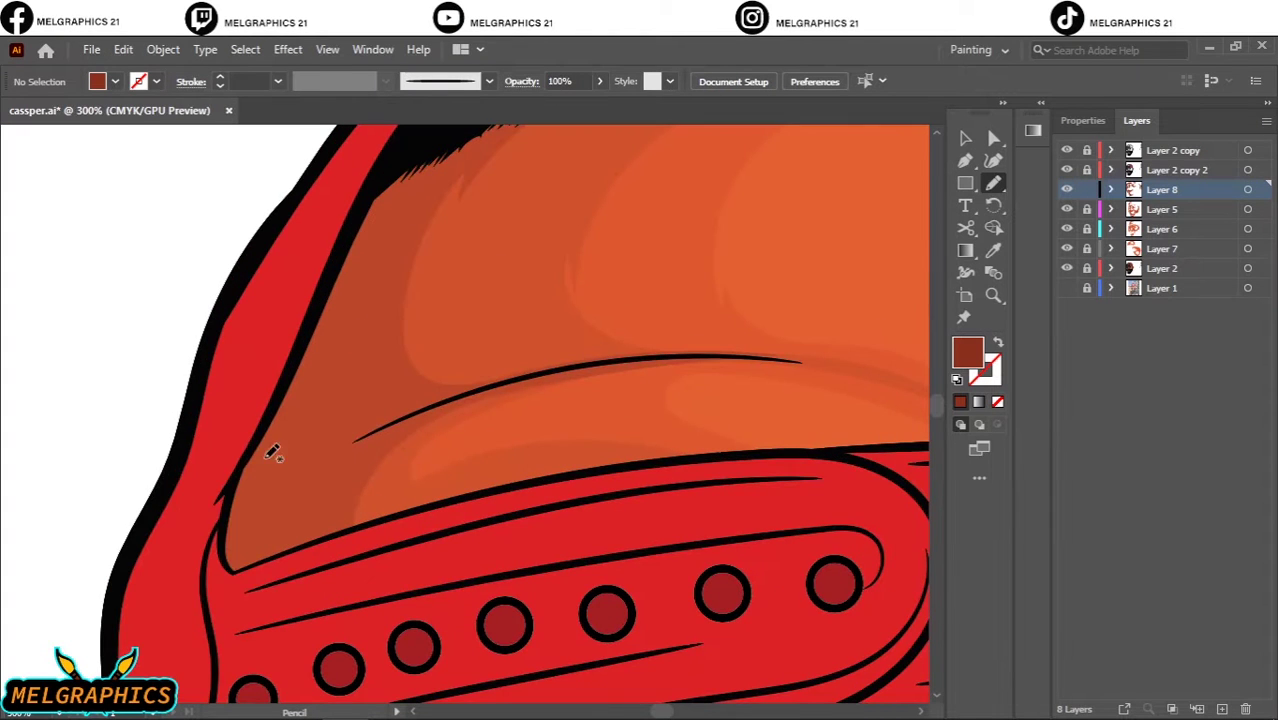
pyautogui.scroll(3, 200, 528)
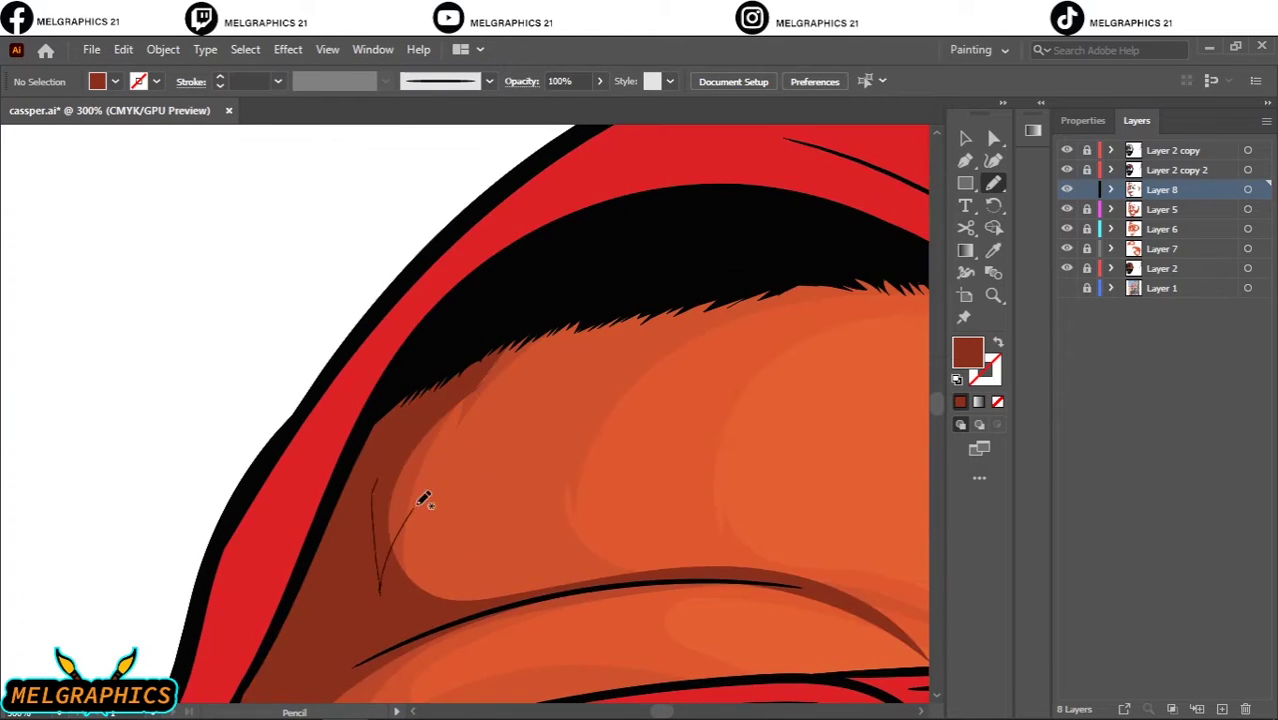
pyautogui.moveTo(750, 352); pyautogui.dragTo(320, 552)
pyautogui.hotkey('ctrl', '0')
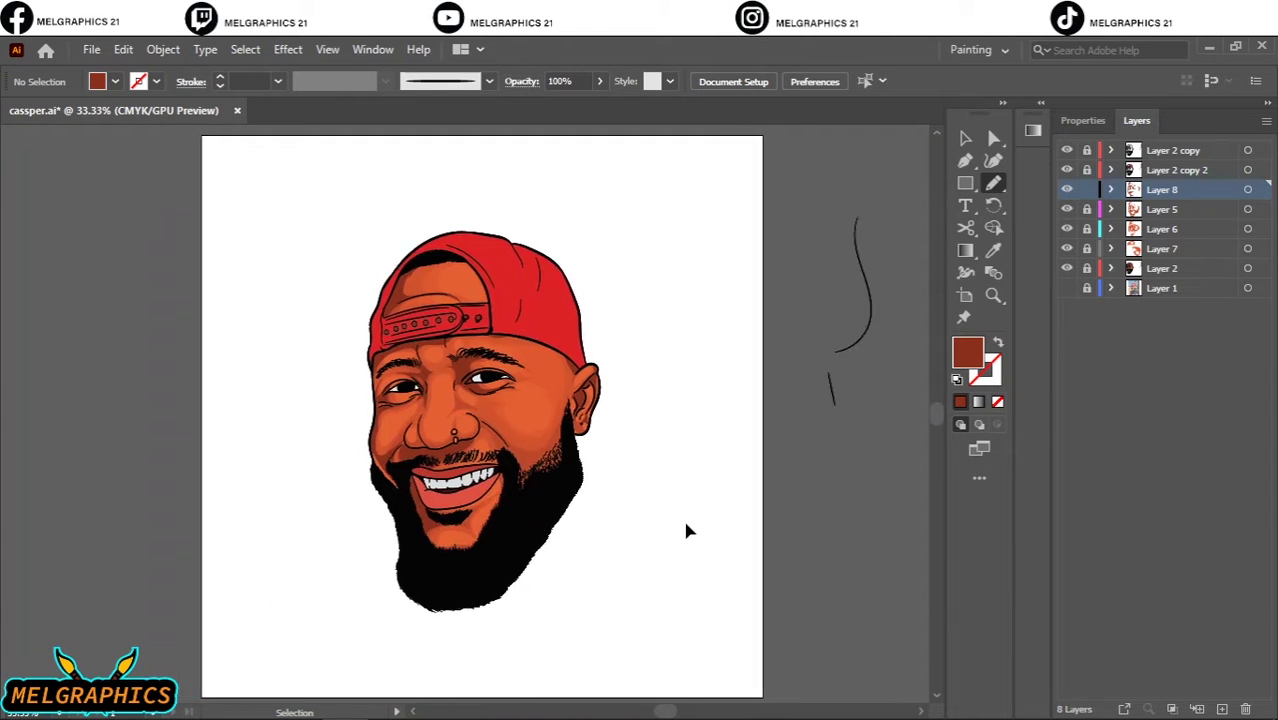
pyautogui.scroll(6, 497, 470)
pyautogui.moveTo(480, 390); pyautogui.dragTo(474, 362)
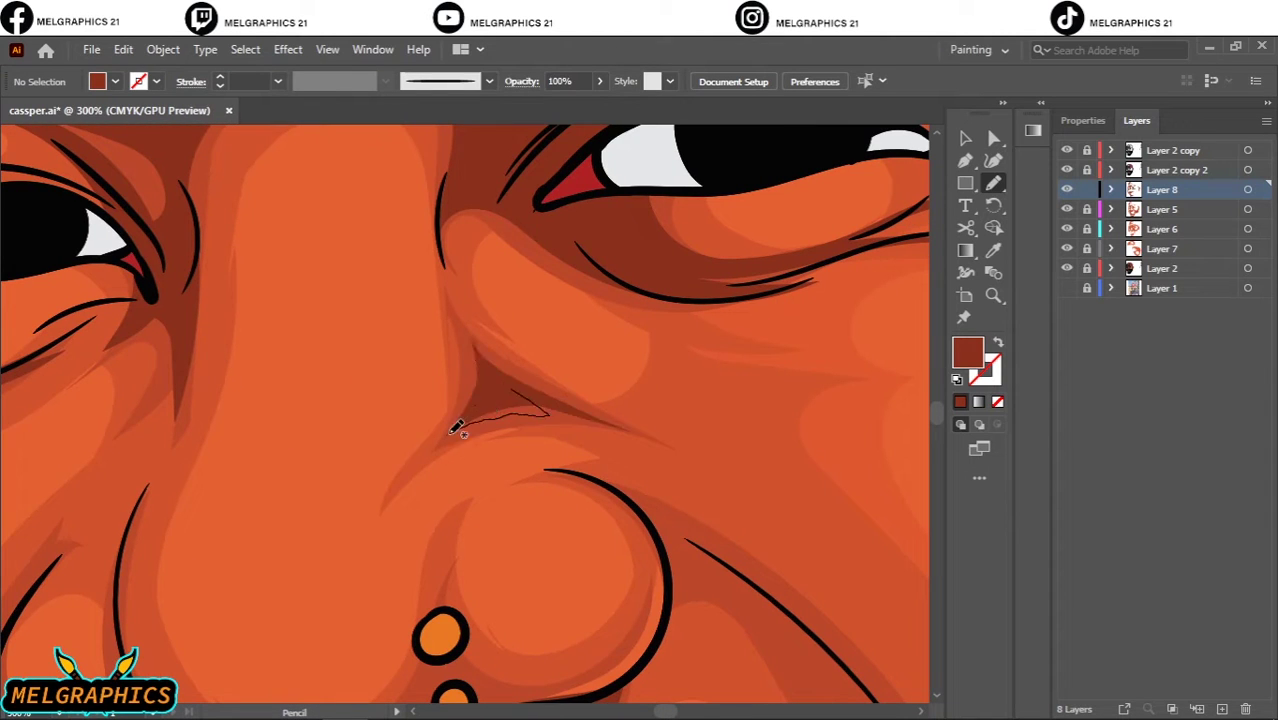
pyautogui.hotkey('ctrl', '0')
pyautogui.scroll(6, 455, 287)
pyautogui.moveTo(788, 325); pyautogui.dragTo(474, 292)
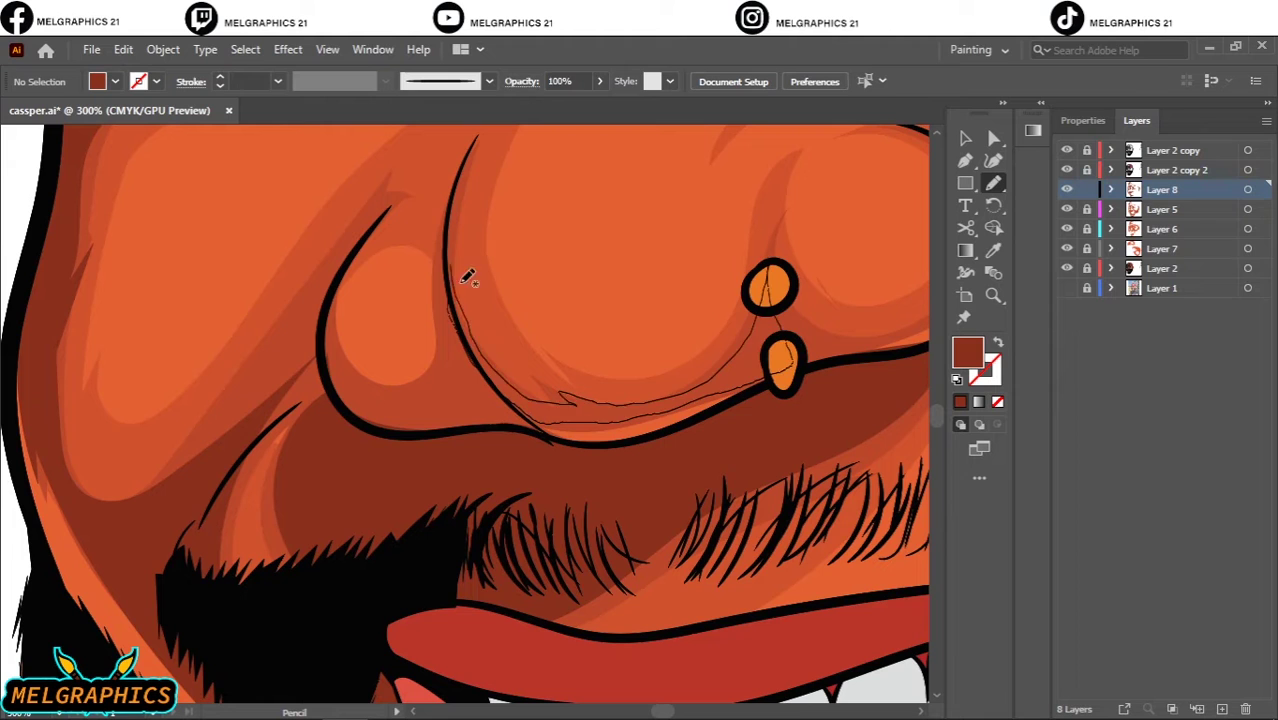
pyautogui.hotkey('ctrl', '0')
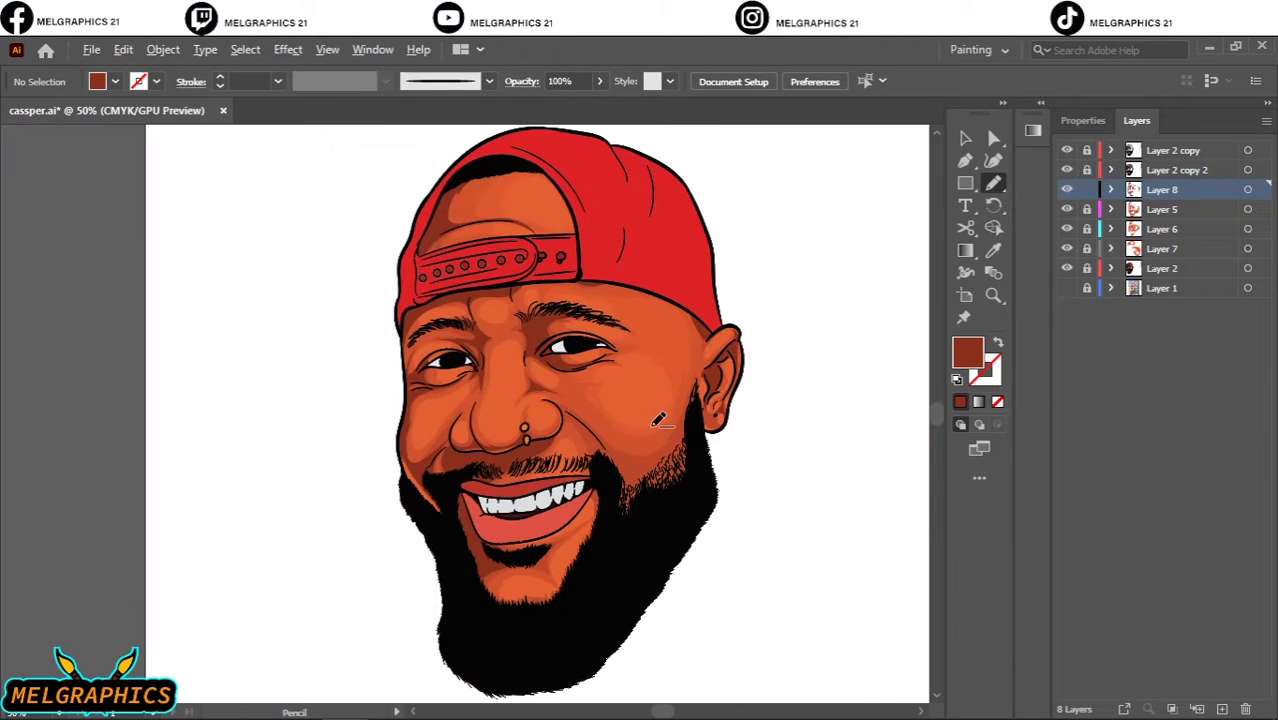
pyautogui.scroll(4, 622, 397)
# Add a cheek shadow above the beard and review the full portrait.
pyautogui.moveTo(635, 712); pyautogui.dragTo(630, 705)
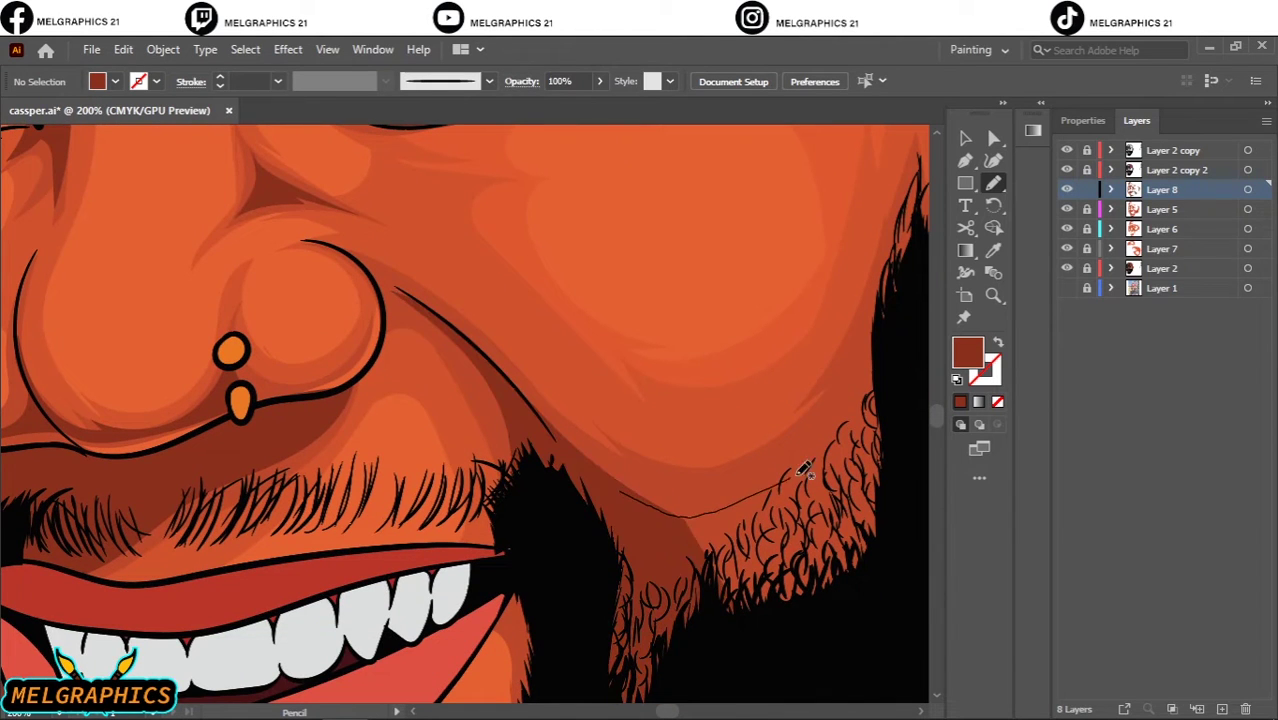
pyautogui.hotkey('ctrl', '0')
pyautogui.scroll(2, 760, 490)
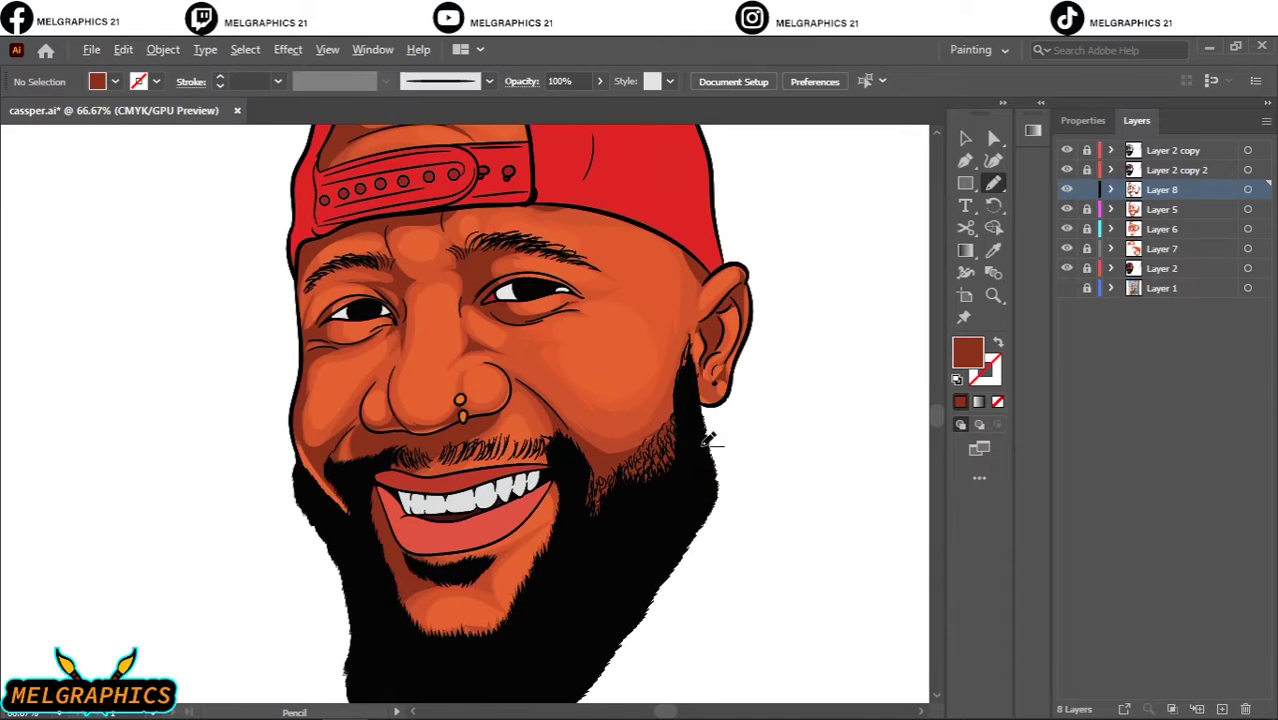
pyautogui.scroll(-1, 709, 440)
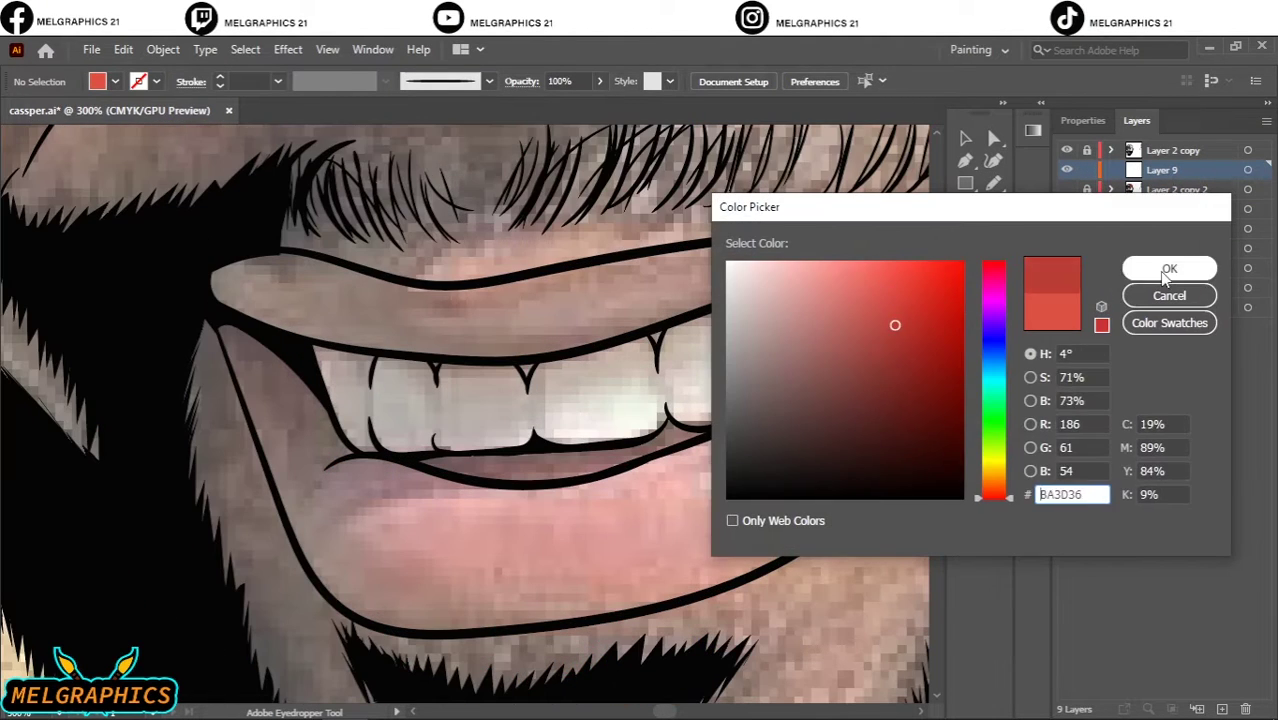
# Set a red fill and draw red shapes at the lip corner and along the lower lip.
pyautogui.click(1168, 268)
pyautogui.click(993, 183)
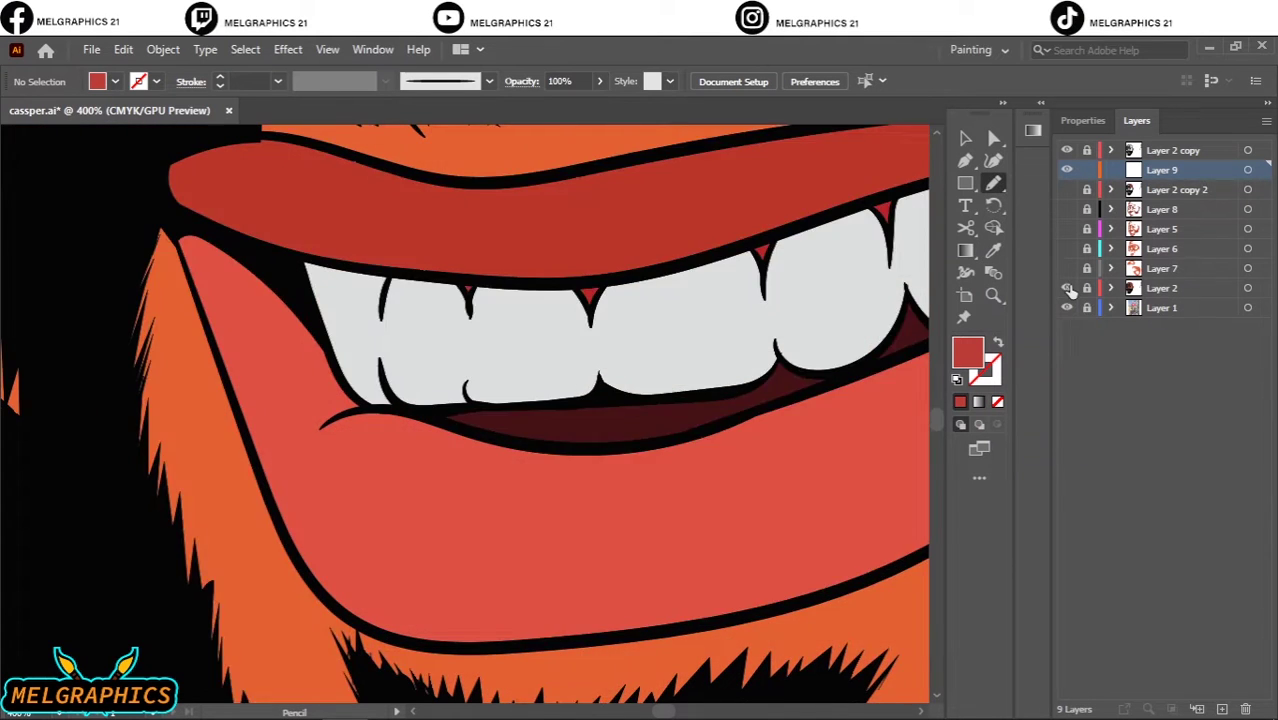
pyautogui.click(1067, 288)
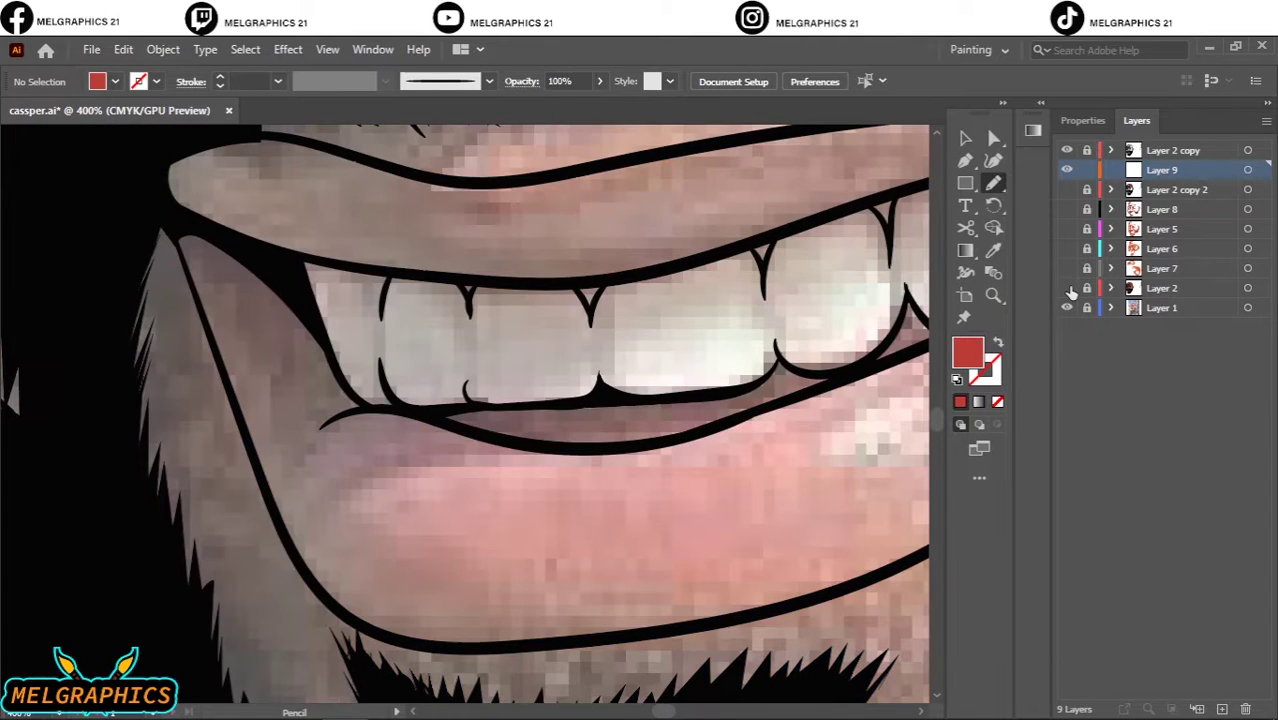
pyautogui.moveTo(283, 476)
pyautogui.mouseDown()
pyautogui.moveTo(320, 425)
pyautogui.moveTo(360, 450)
pyautogui.mouseUp()
pyautogui.hscroll(5, 365, 470)
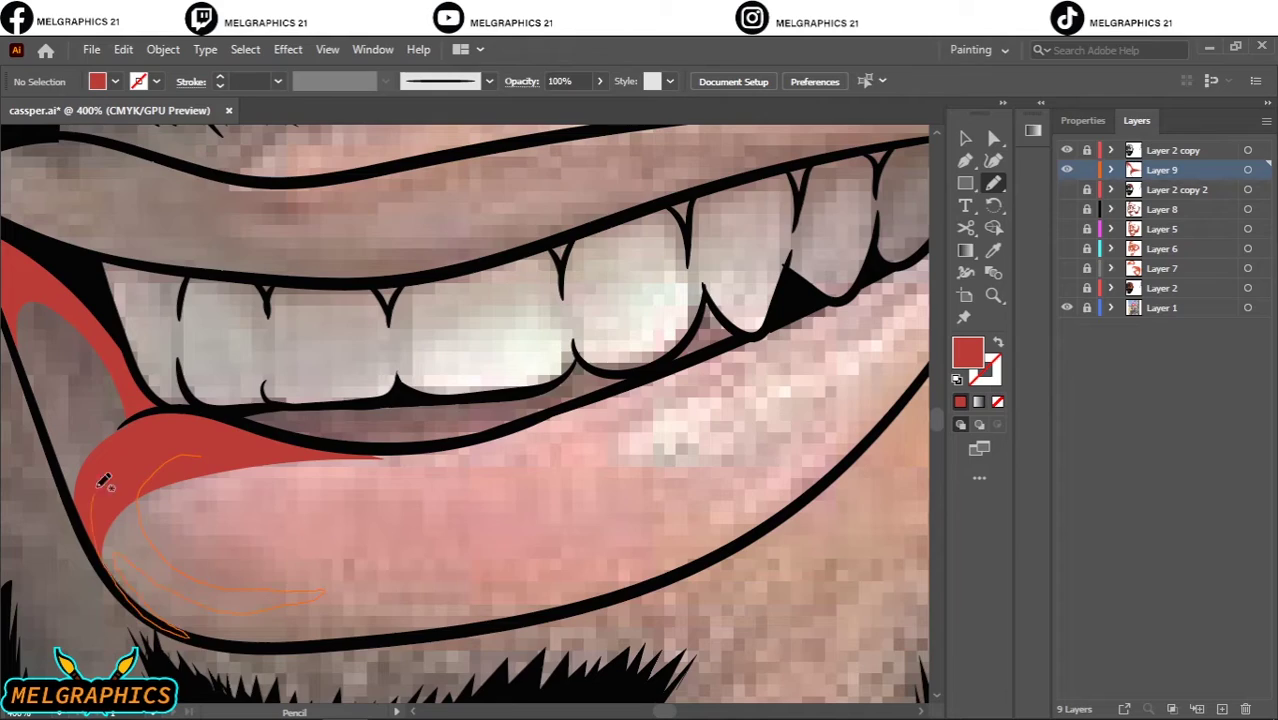
pyautogui.moveTo(103, 482); pyautogui.dragTo(110, 470)
pyautogui.scroll(-3, 150, 490)
pyautogui.scroll(3, 194, 519)
pyautogui.hscroll(5, 500, 400)
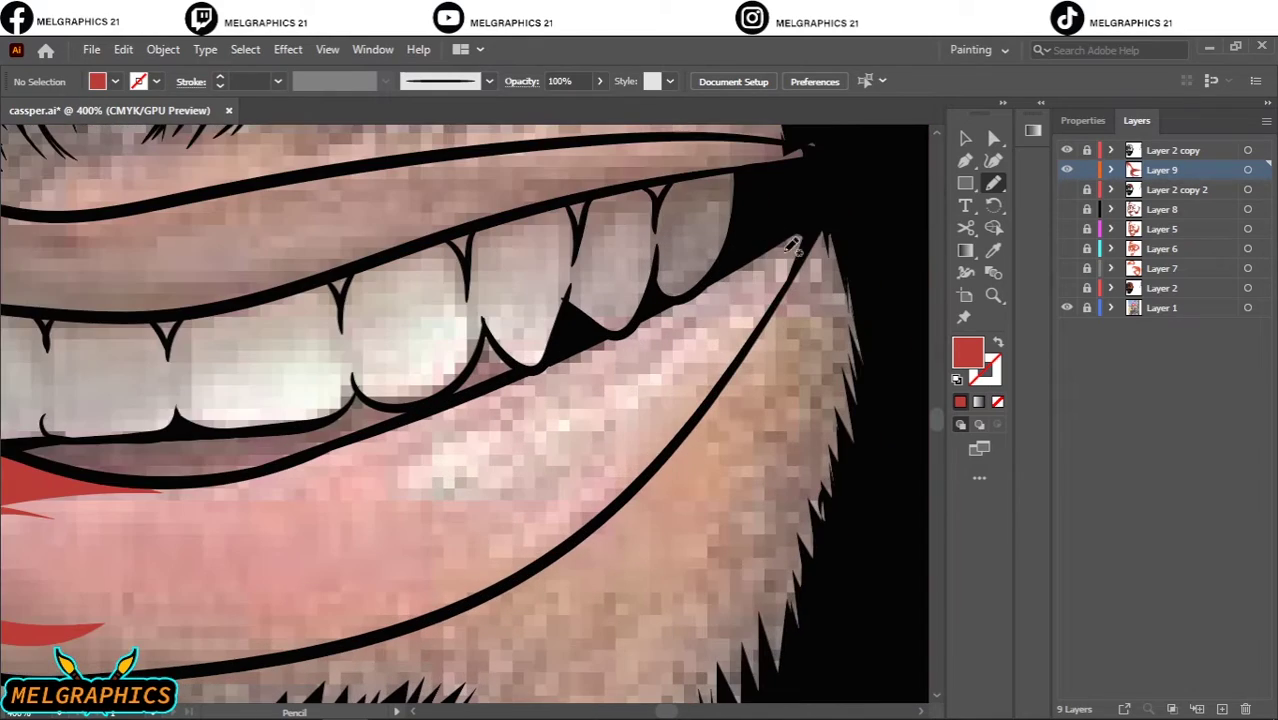
pyautogui.moveTo(790, 245); pyautogui.dragTo(792, 250)
pyautogui.scroll(-3, 500, 400)
# Switch to a darker red and add shapes along the upper gum line and under the moustache.
pyautogui.click(1066, 288)
pyautogui.scroll(3, 600, 400)
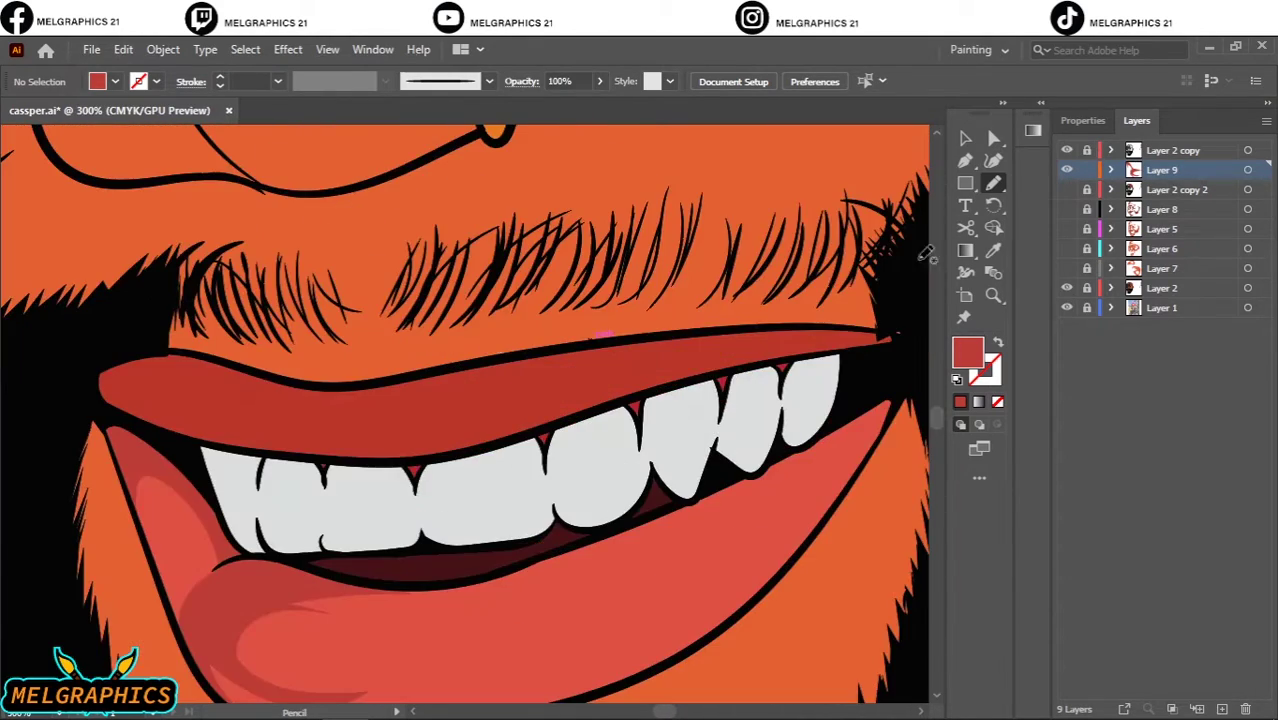
pyautogui.doubleClick(966, 352)
pyautogui.click(919, 366)
pyautogui.click(1178, 266)
pyautogui.click(1066, 288)
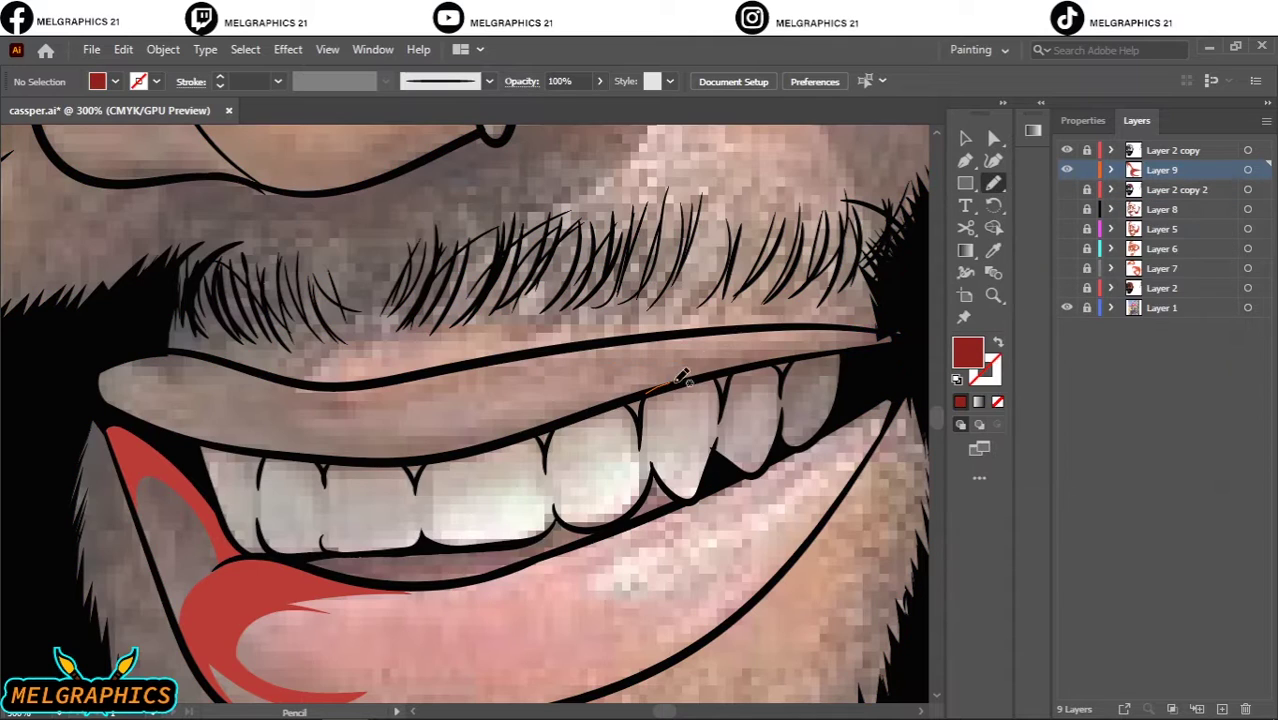
pyautogui.moveTo(684, 380); pyautogui.dragTo(448, 389)
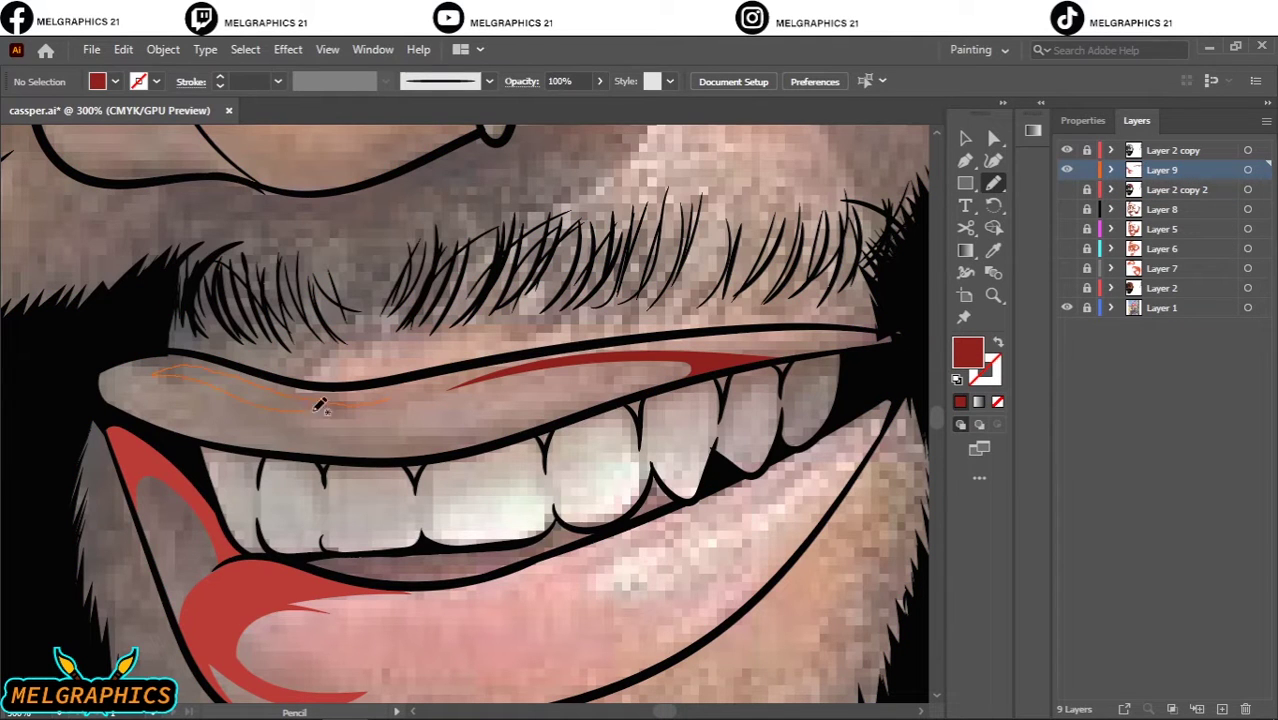
pyautogui.moveTo(320, 405); pyautogui.dragTo(328, 403)
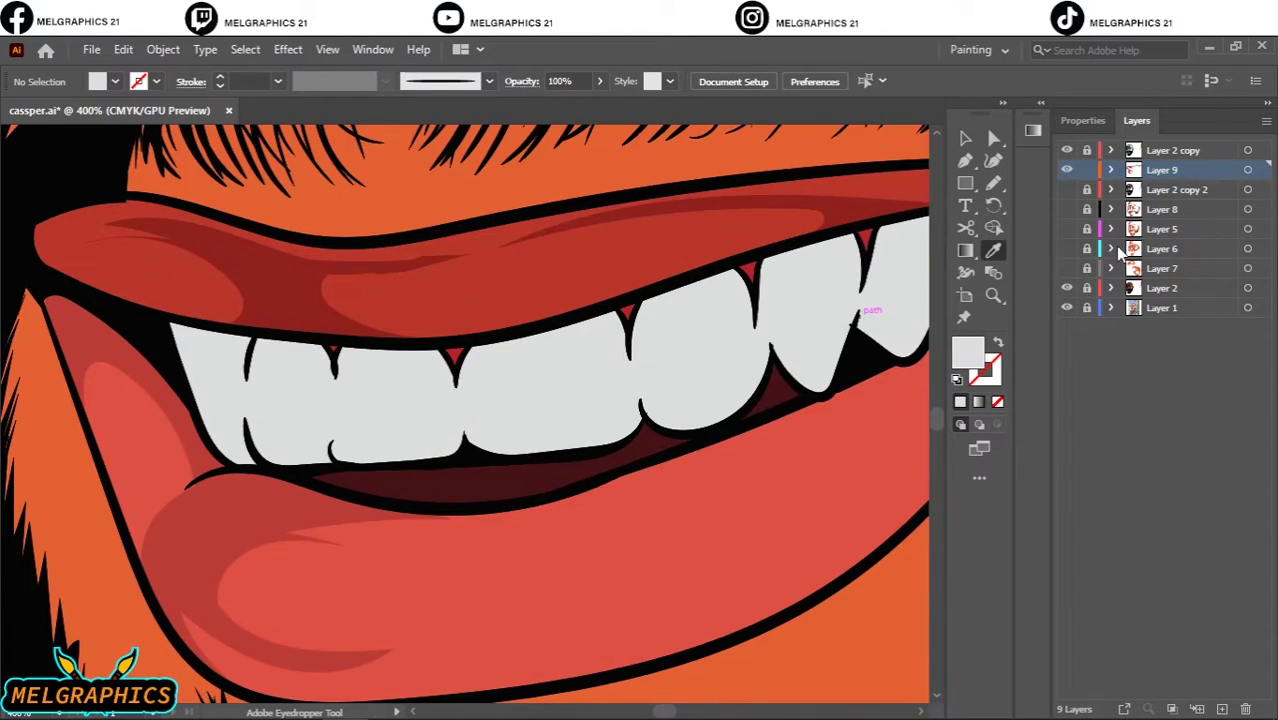
# Set a light grey fill and draw shadows between the upper teeth.
pyautogui.click(1066, 288)
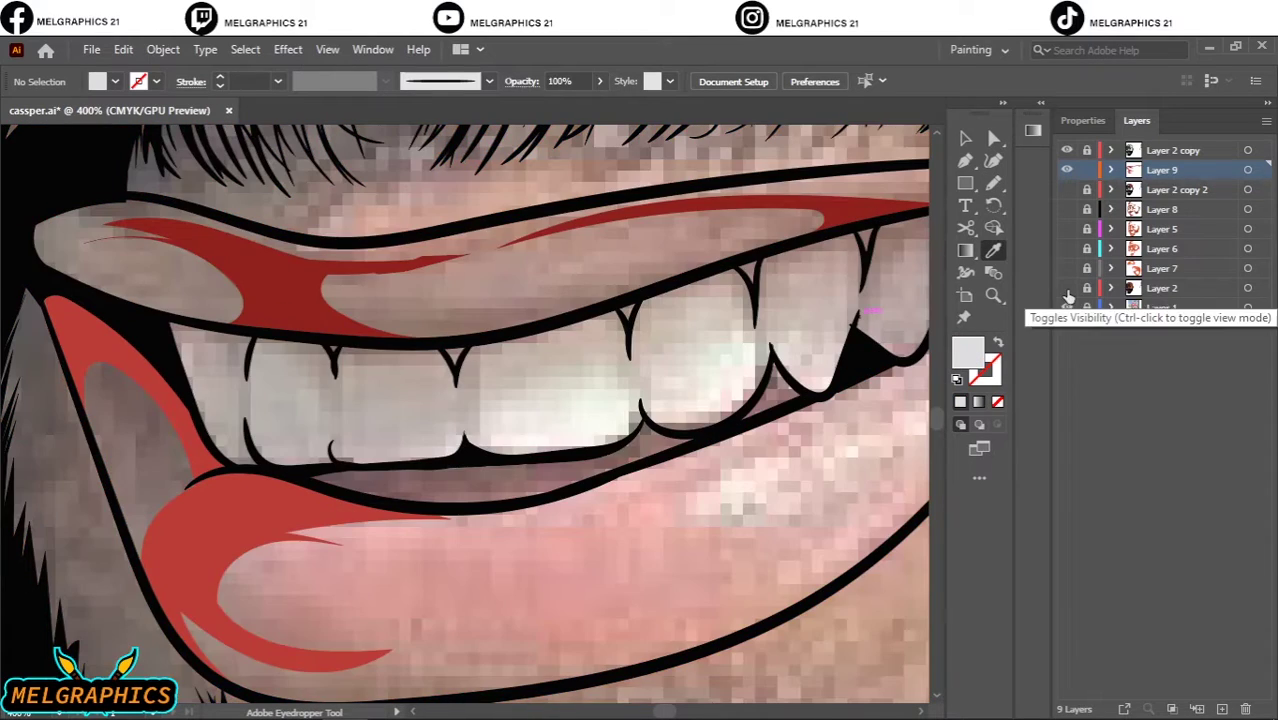
pyautogui.doubleClick(967, 352)
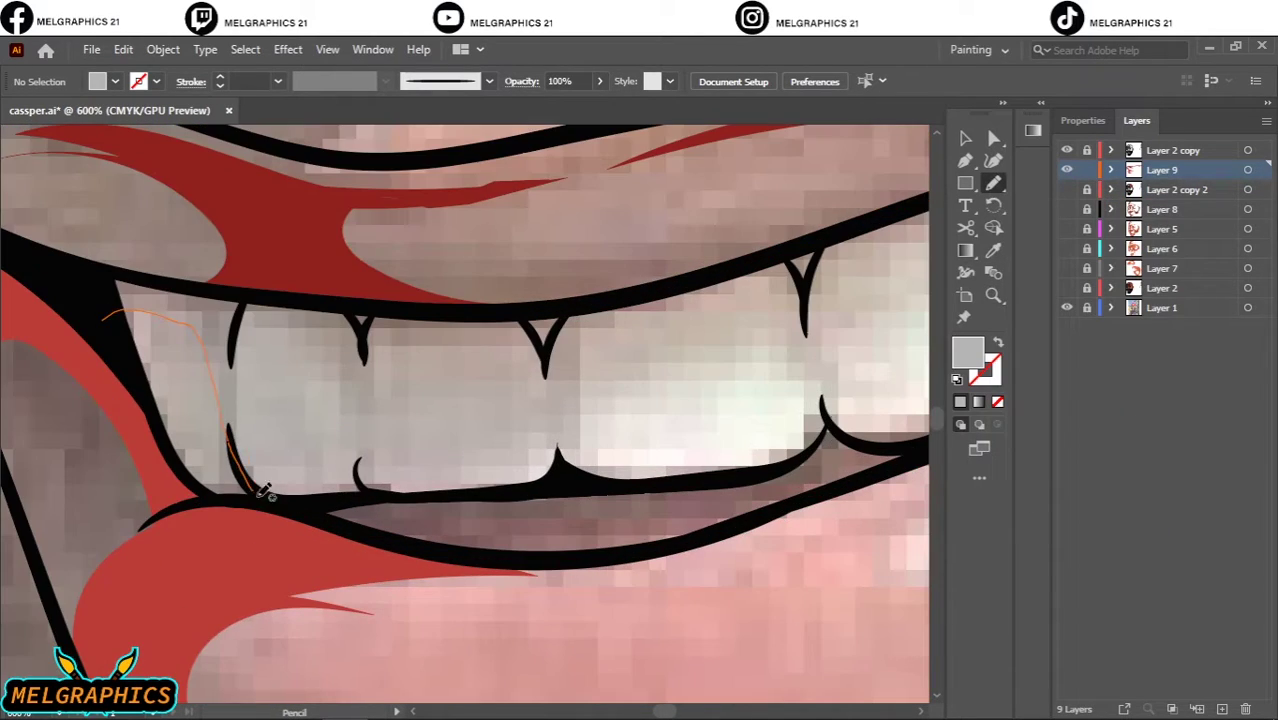
pyautogui.moveTo(262, 490)
pyautogui.mouseDown()
pyautogui.moveTo(308, 310)
pyautogui.moveTo(444, 310)
pyautogui.mouseUp()
pyautogui.moveTo(620, 300); pyautogui.dragTo(628, 292)
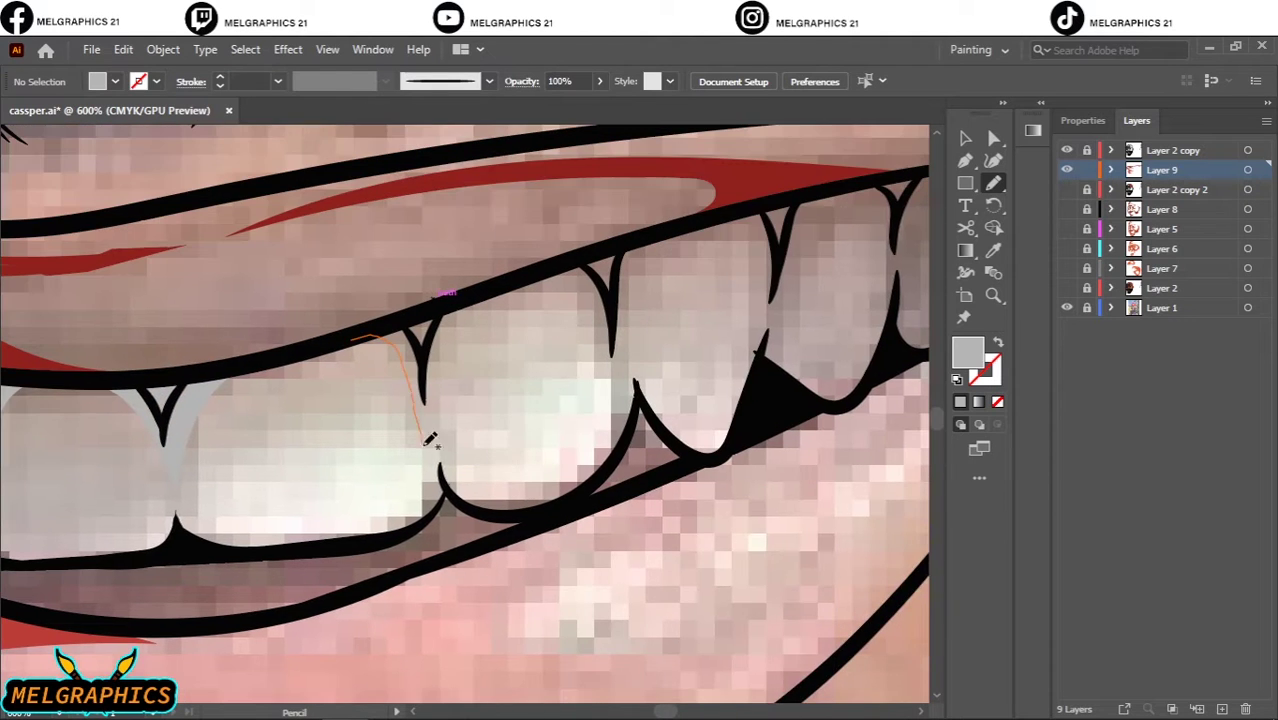
pyautogui.moveTo(893, 322); pyautogui.dragTo(890, 330)
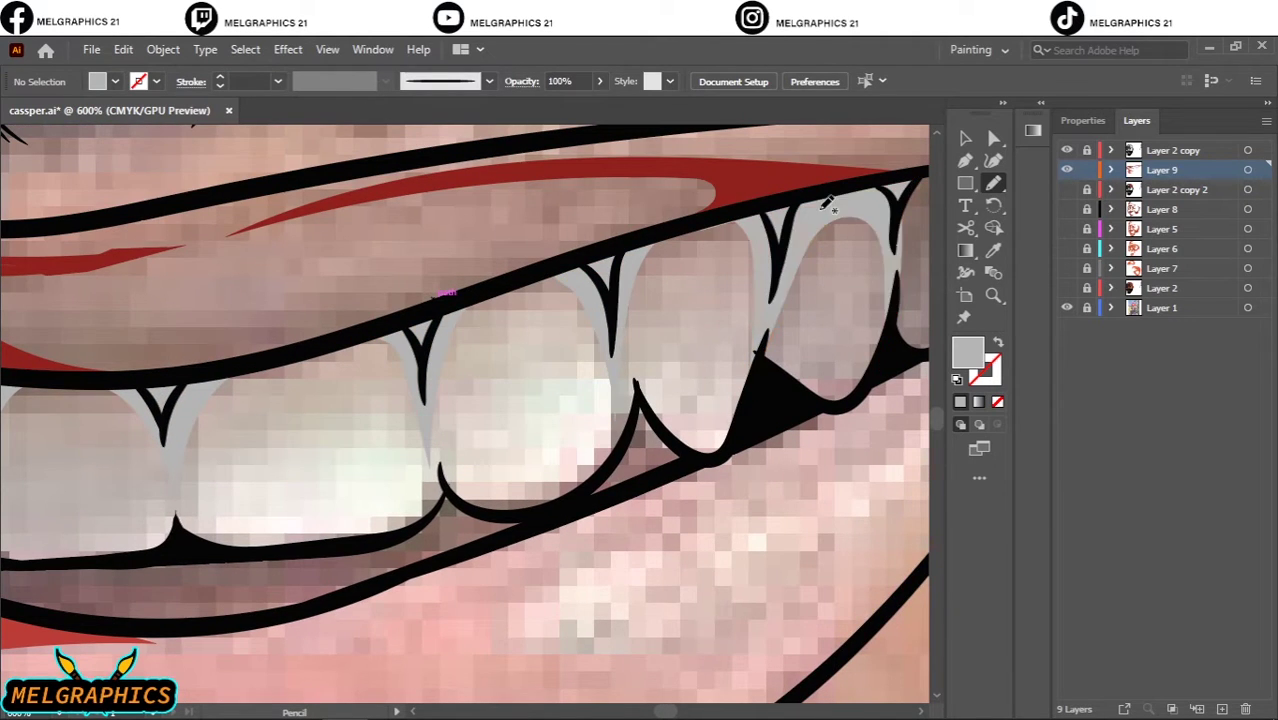
pyautogui.scroll(3, 650, 285)
pyautogui.moveTo(650, 282); pyautogui.dragTo(600, 345)
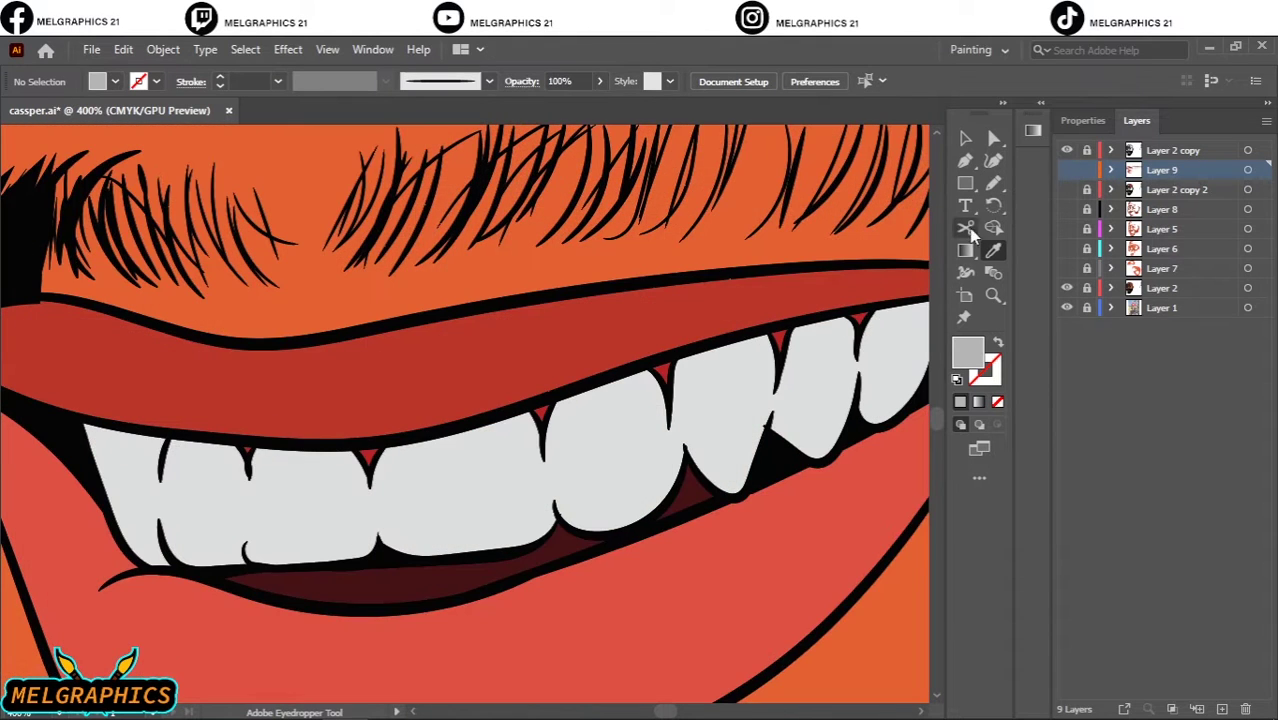
# Sample the lip red and draw red shading in the gaps between the upper teeth.
pyautogui.click(1066, 170)
pyautogui.click(1111, 170)
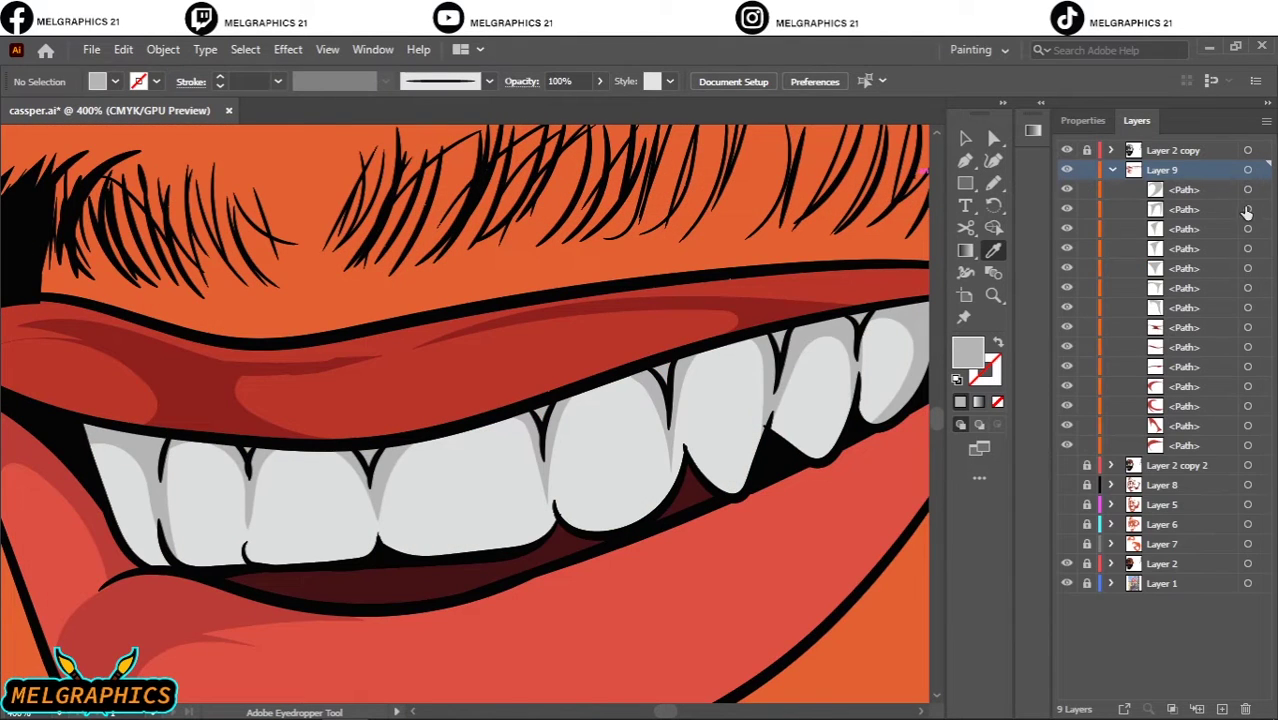
pyautogui.hotkey('ctrl', '+')
pyautogui.click(787, 337)
pyautogui.doubleClick(968, 352)
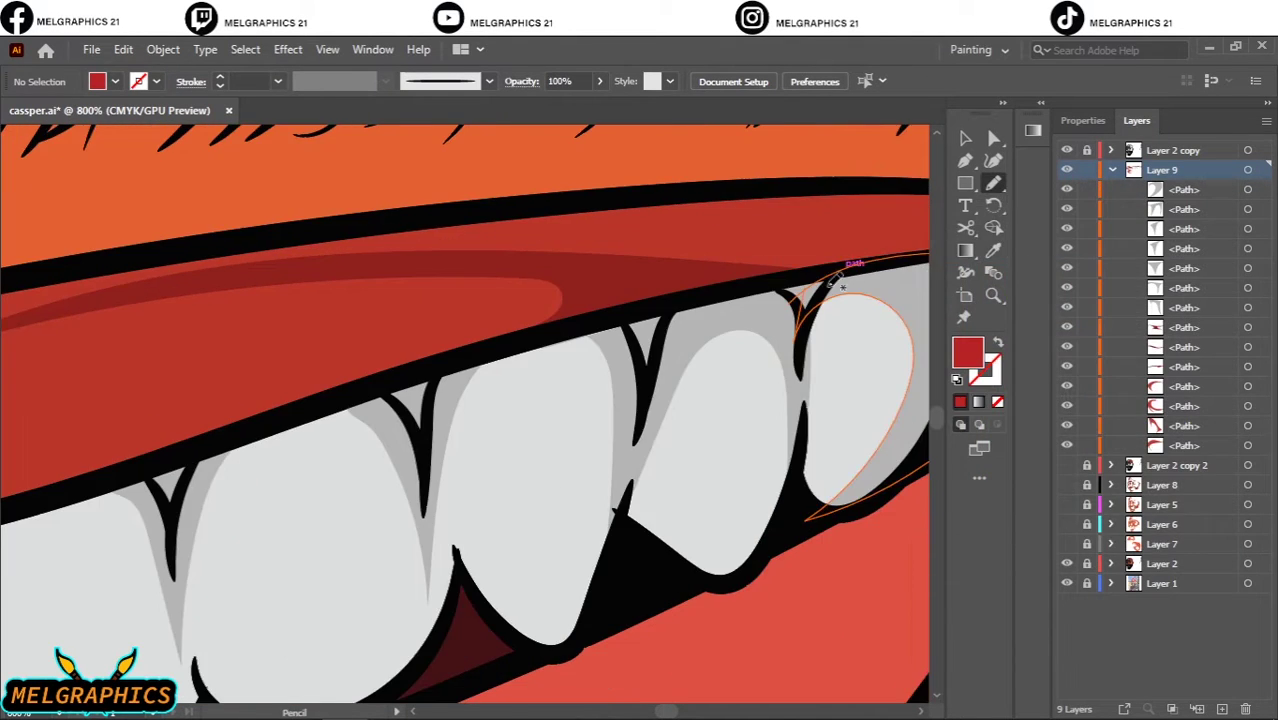
pyautogui.moveTo(690, 296); pyautogui.dragTo(679, 294)
pyautogui.moveTo(435, 365); pyautogui.dragTo(428, 422)
pyautogui.scroll(3, 322, 251)
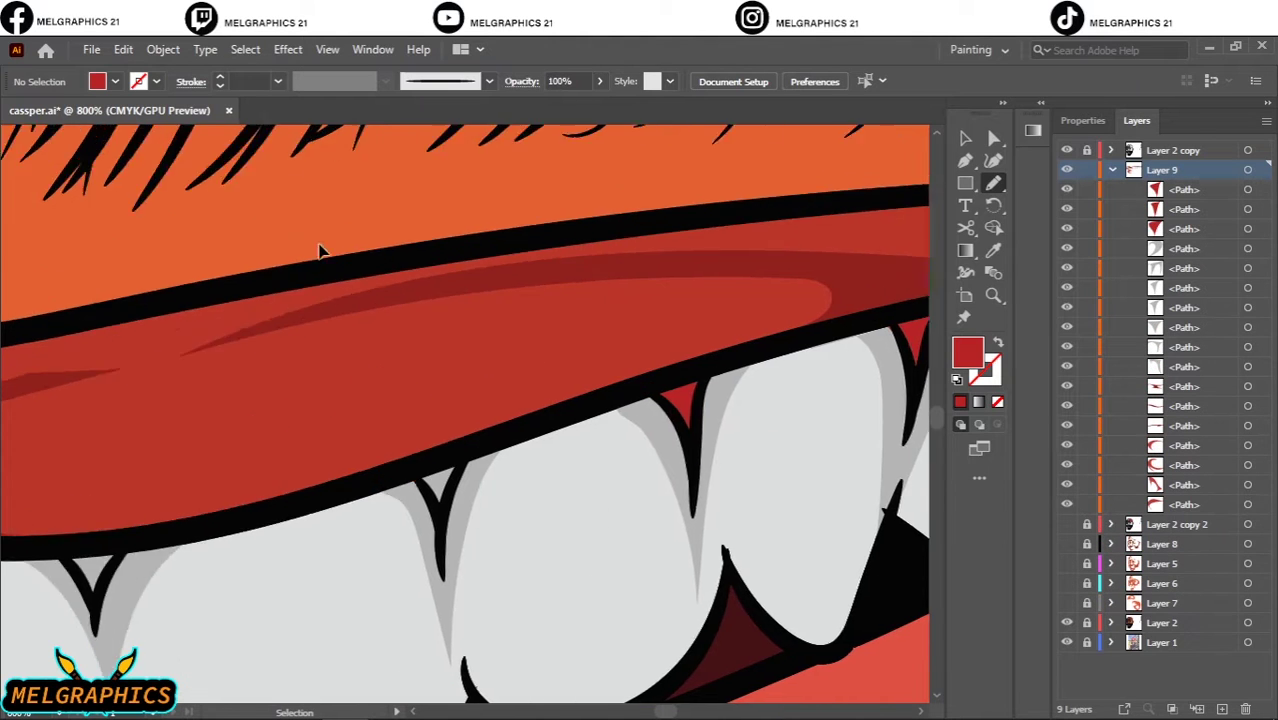
pyautogui.hscroll(-5, 215, 415)
pyautogui.moveTo(212, 412); pyautogui.dragTo(248, 442)
pyautogui.hotkey('ctrl', '-')
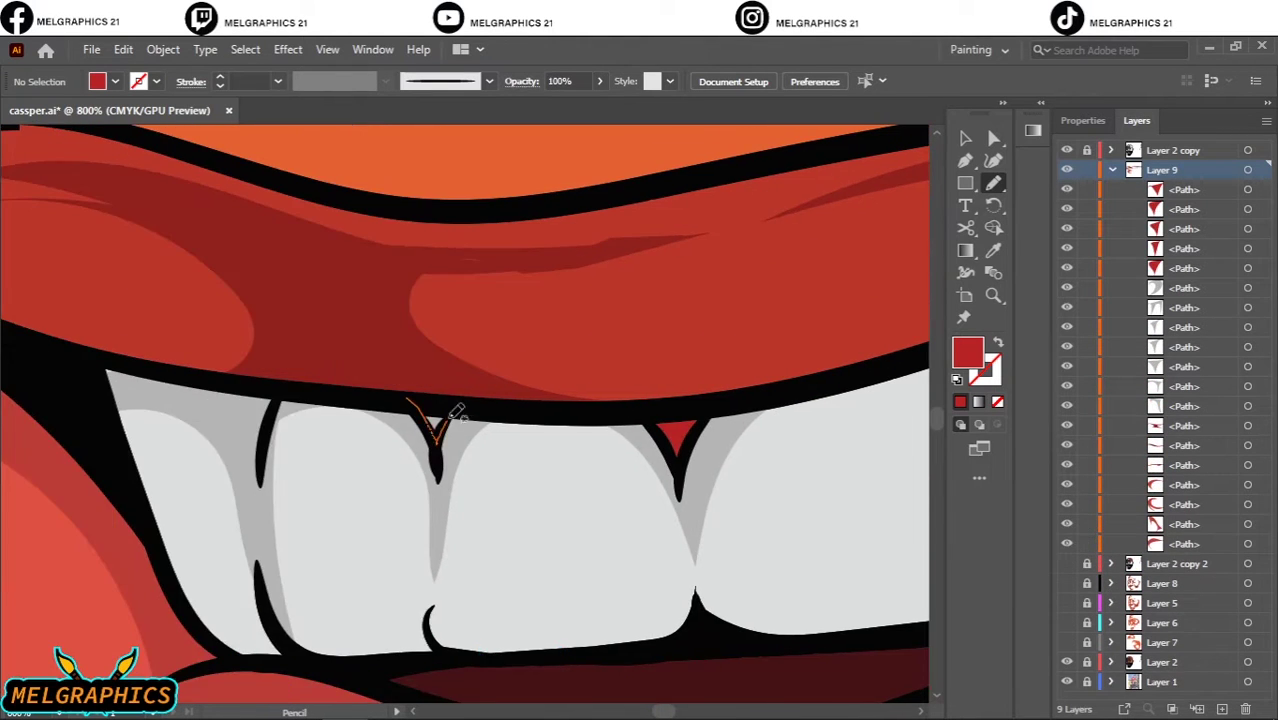
pyautogui.hotkey('ctrl', '1')
# Shade the upper and lower nose piercing balls dark brown.
pyautogui.click(1112, 170)
pyautogui.hotkey('ctrl', '+')
pyautogui.hotkey('ctrl', '+')
pyautogui.hotkey('ctrl', '+')
pyautogui.doubleClick(968, 352)
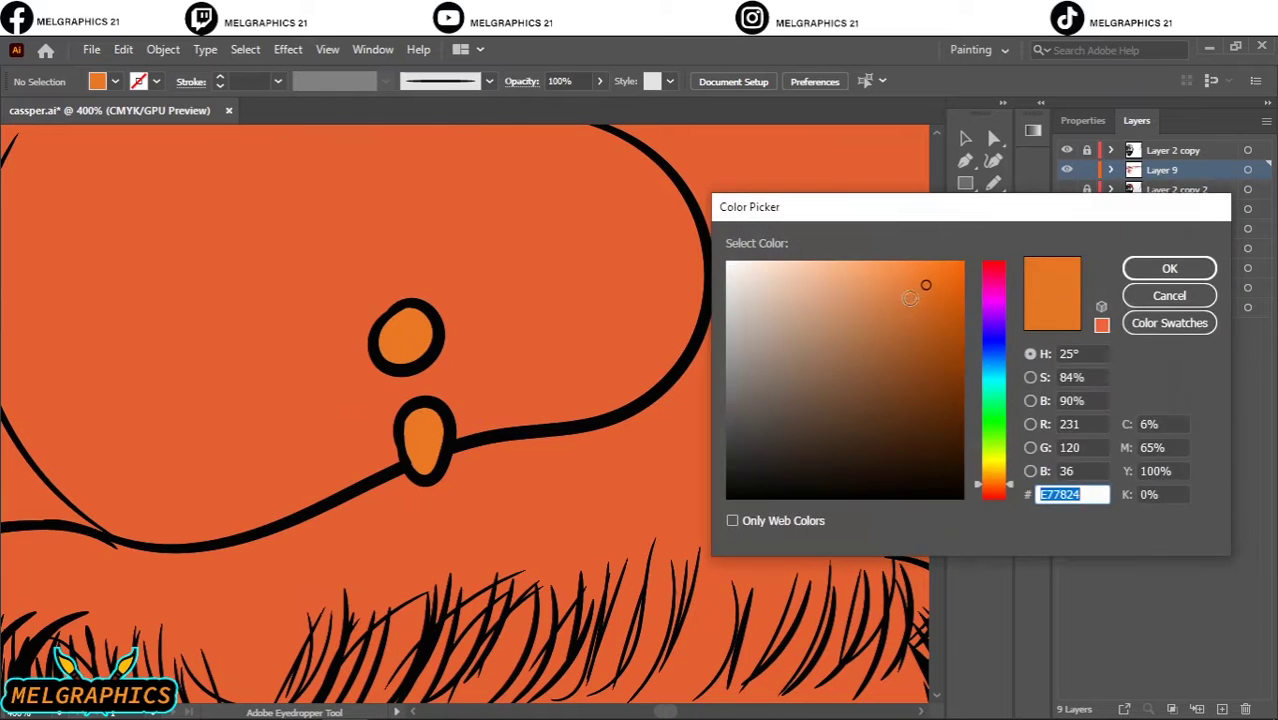
pyautogui.hotkey('ctrl', 'v')
pyautogui.press('Return')
pyautogui.moveTo(414, 424); pyautogui.dragTo(415, 470)
pyautogui.moveTo(426, 362); pyautogui.dragTo(412, 330)
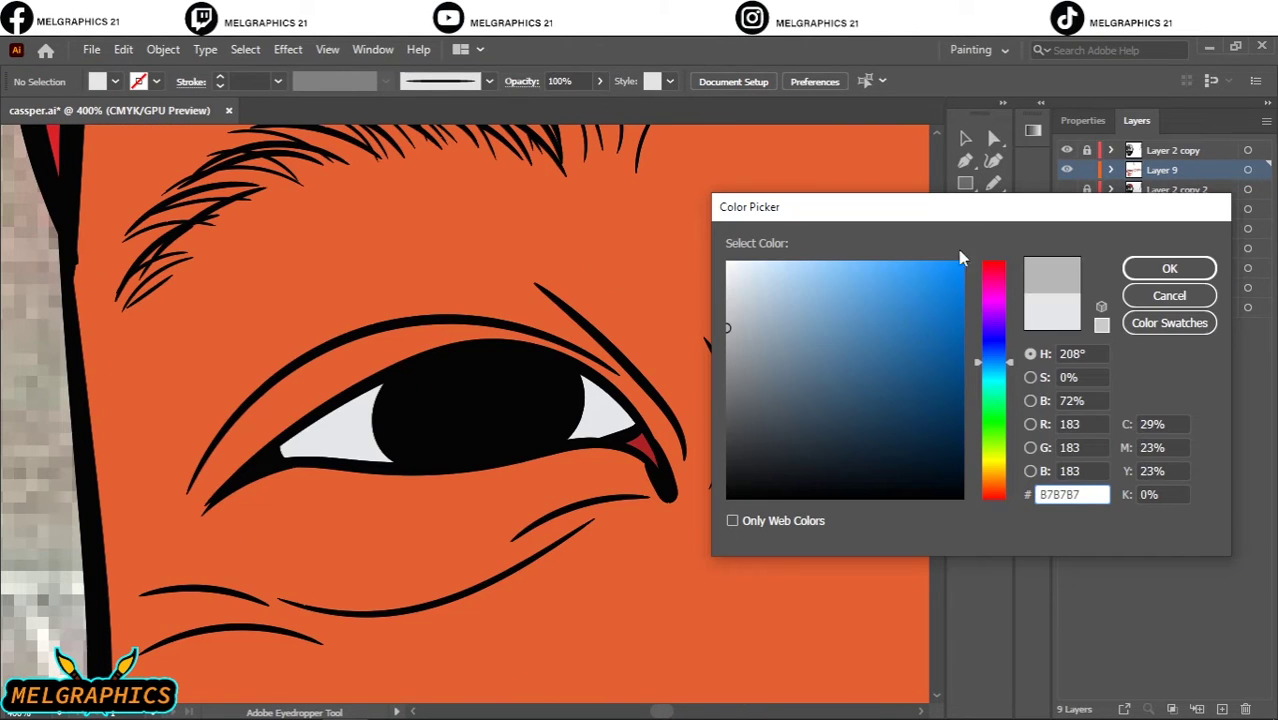
# Set a light purple fill for the eye-white shadows and zoom in on the eye.
pyautogui.write('C1A7BD')
pyautogui.press('Return')
pyautogui.press('n')
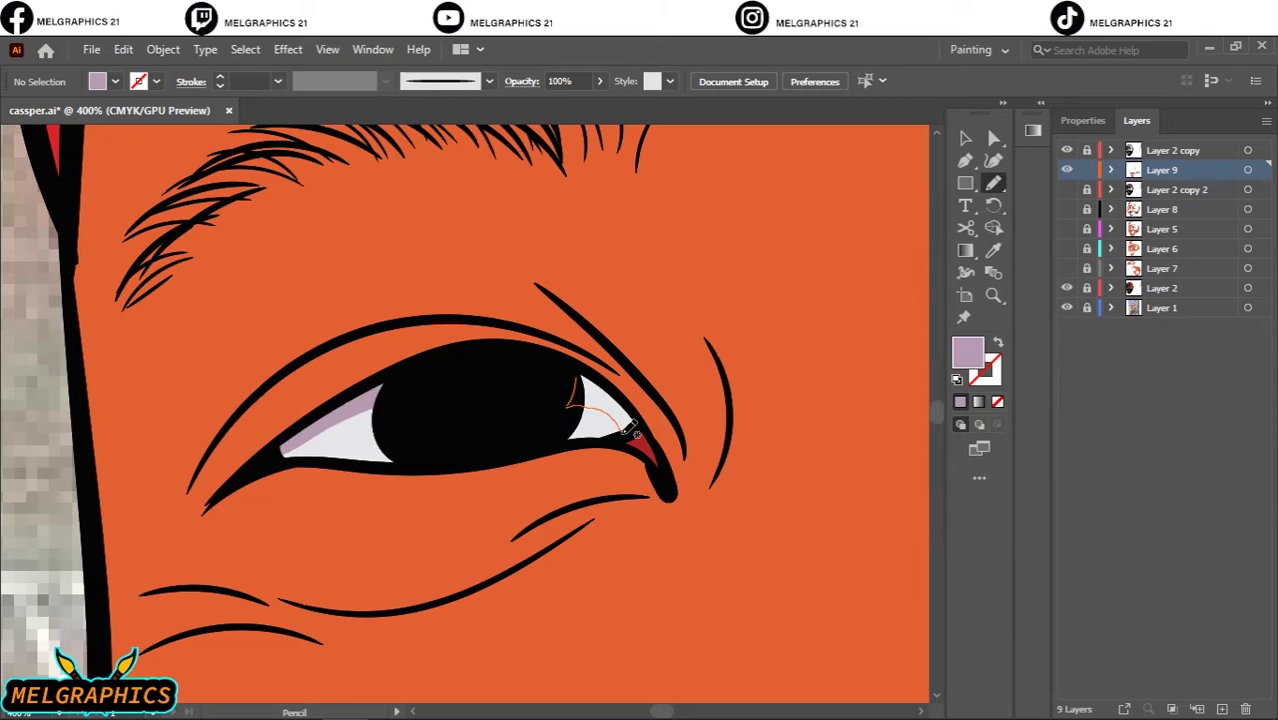
pyautogui.hotkey('ctrl', '+')
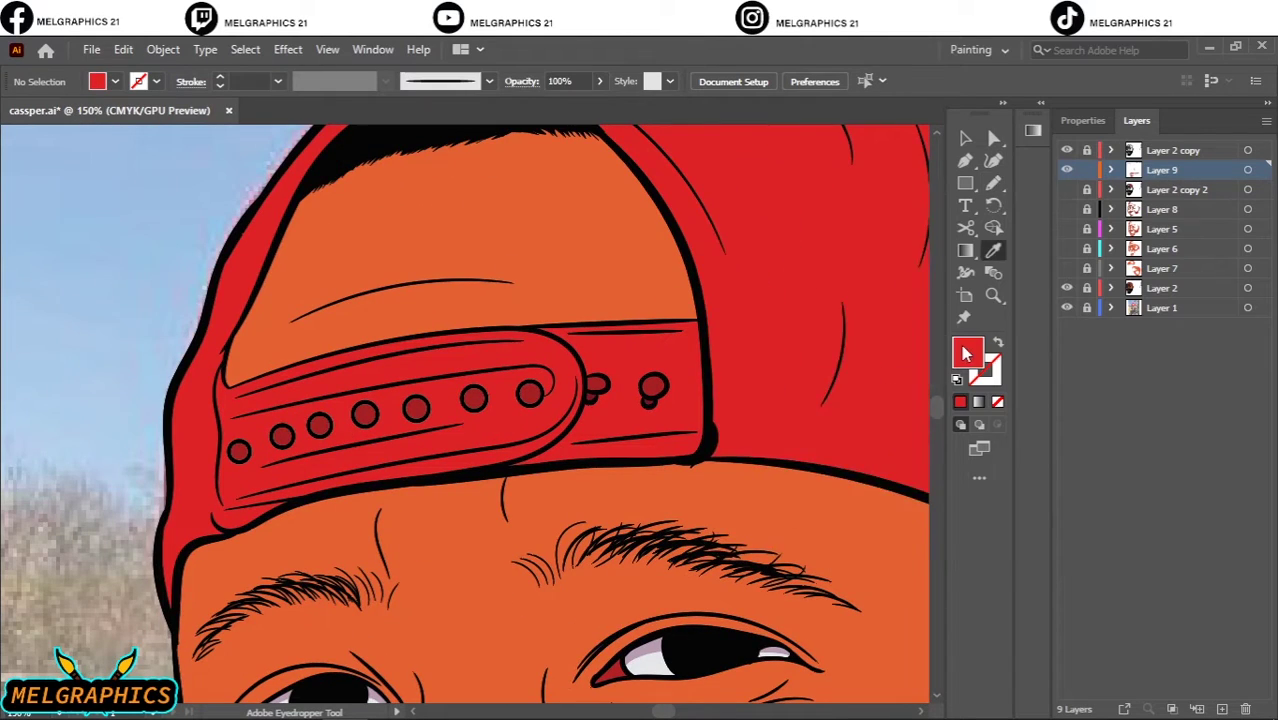
# Set the fill colour to dark red AF1920.
pyautogui.doubleClick(966, 353)
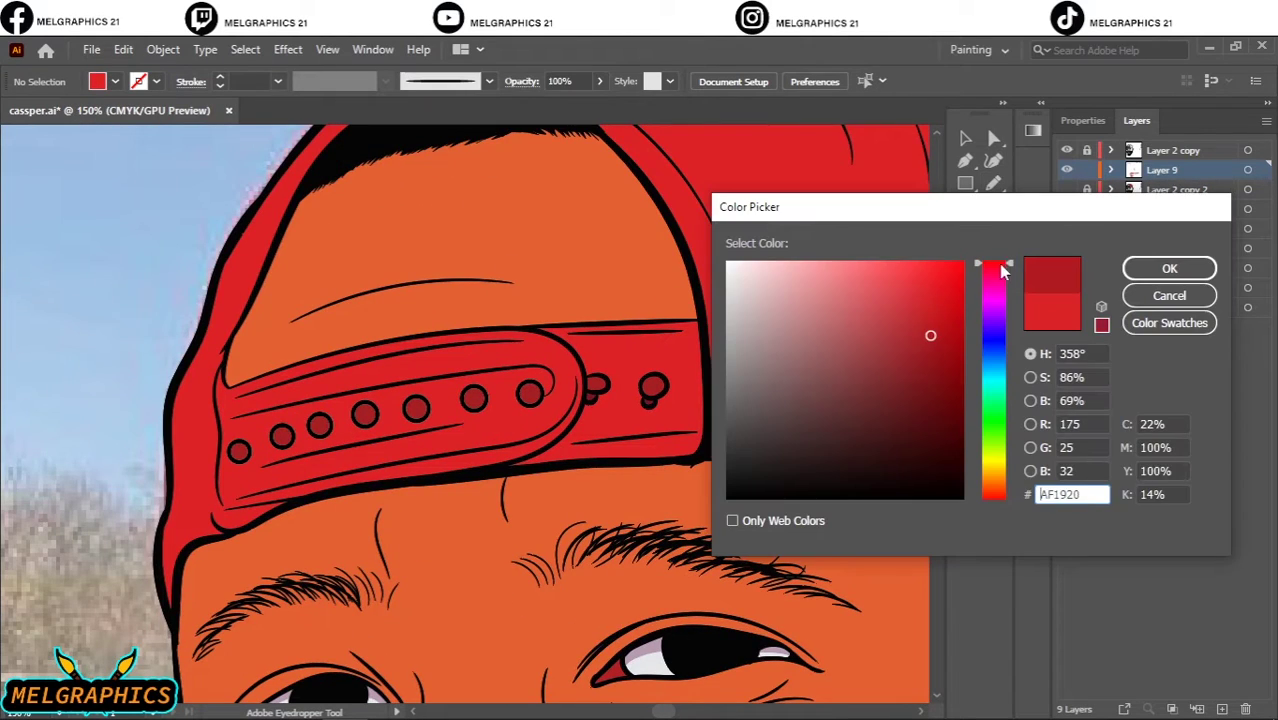
pyautogui.click(1169, 268)
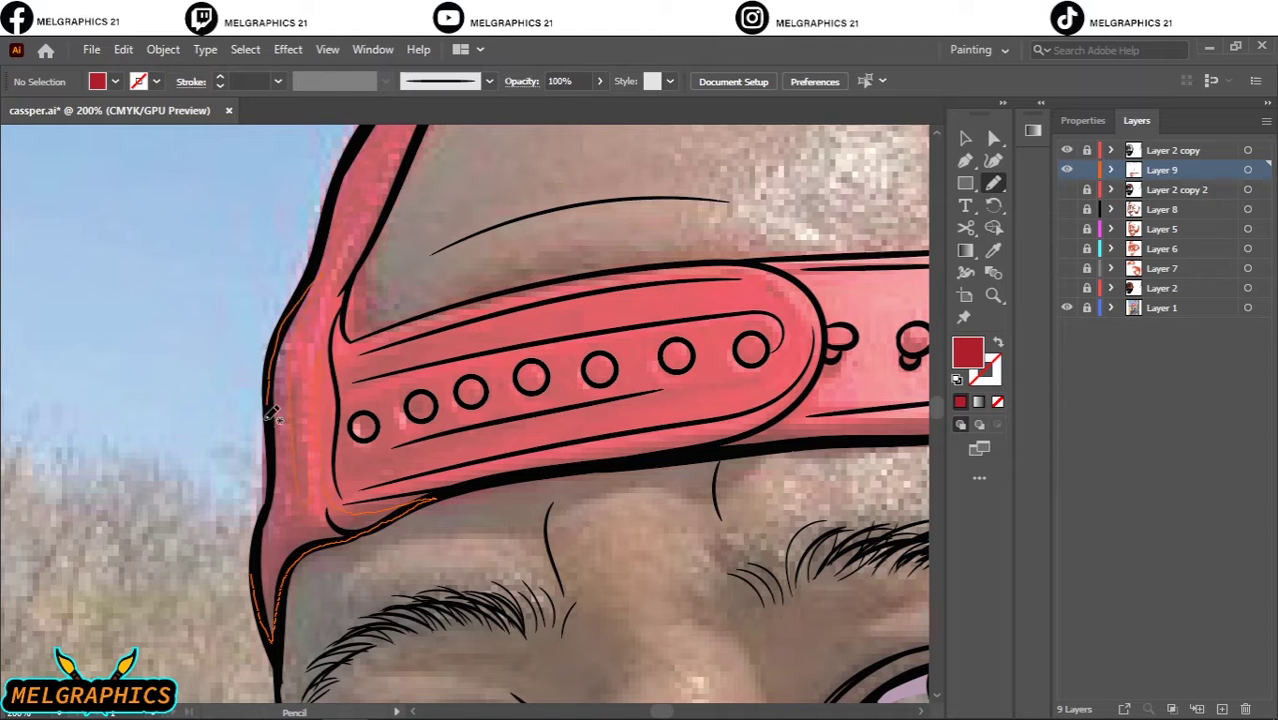
# Darken the Layer 9 shading colours by adjusting their black and magenta amounts.
pyautogui.click(1066, 288)
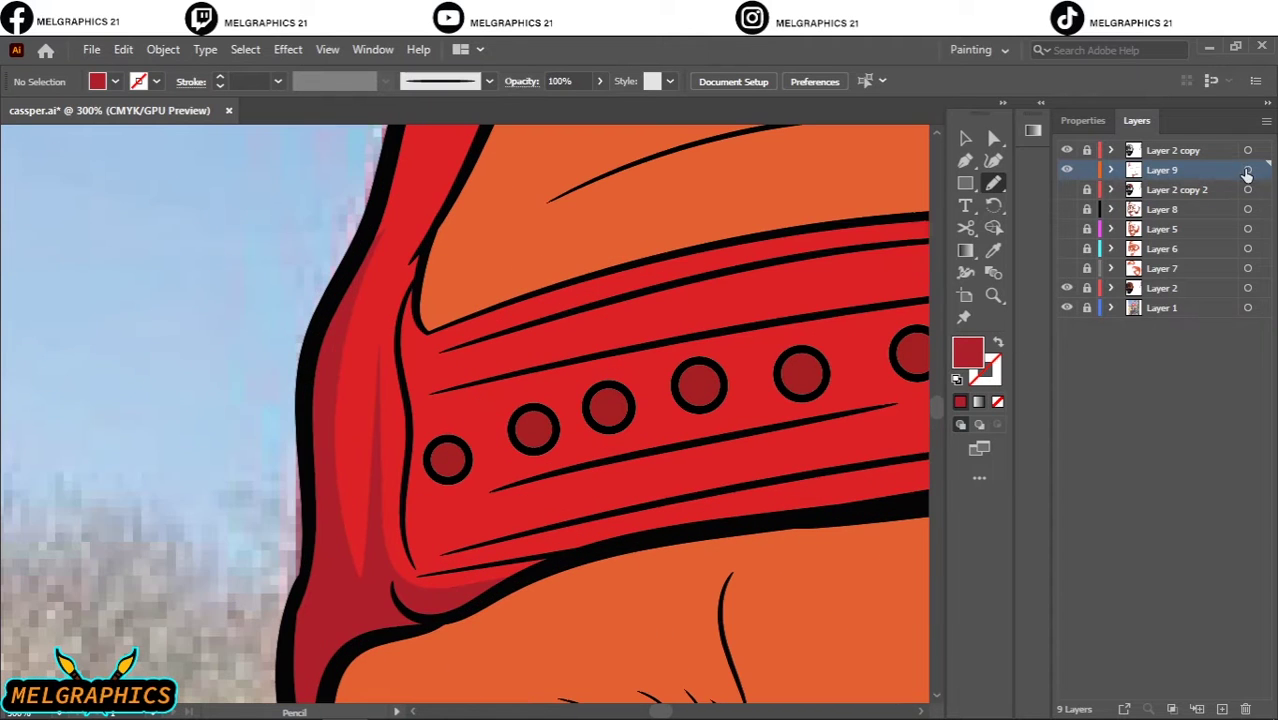
pyautogui.press('v')
pyautogui.click(1247, 170)
pyautogui.click(123, 49)
pyautogui.click(750, 440)
pyautogui.moveTo(1010, 375); pyautogui.dragTo(1018, 375)
pyautogui.moveTo(1010, 319); pyautogui.dragTo(1001, 319)
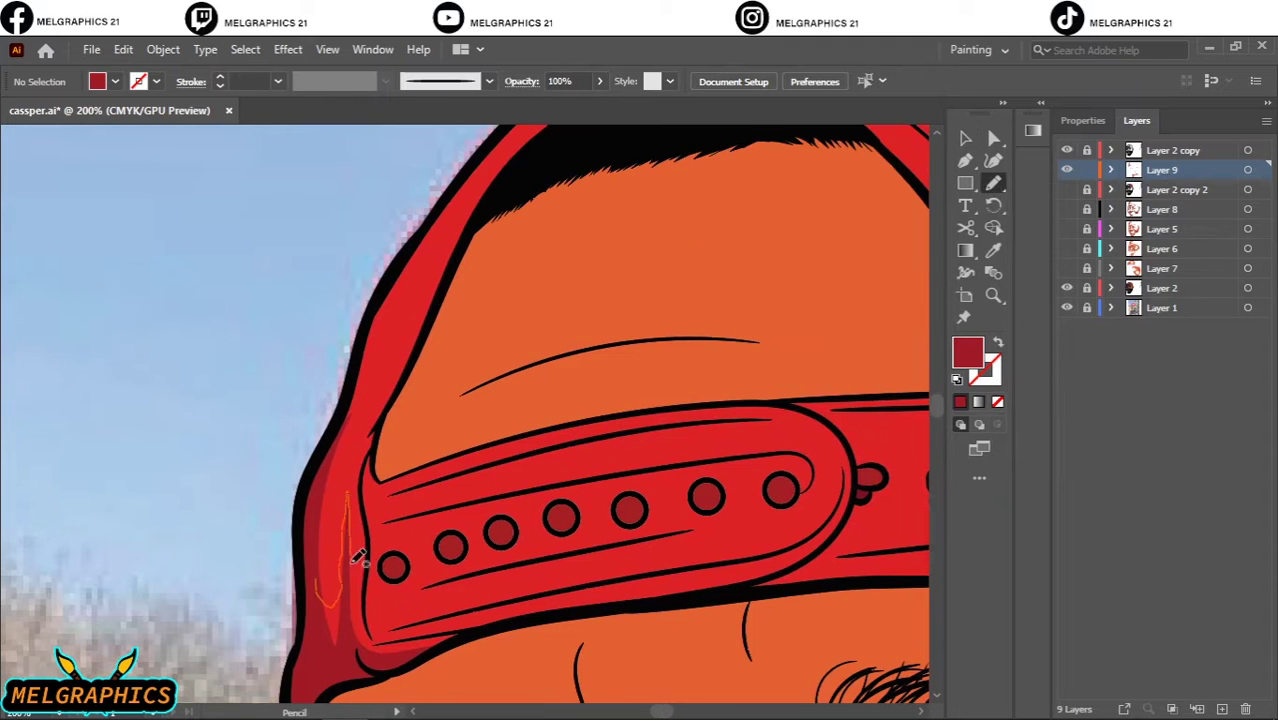
pyautogui.click(1066, 288)
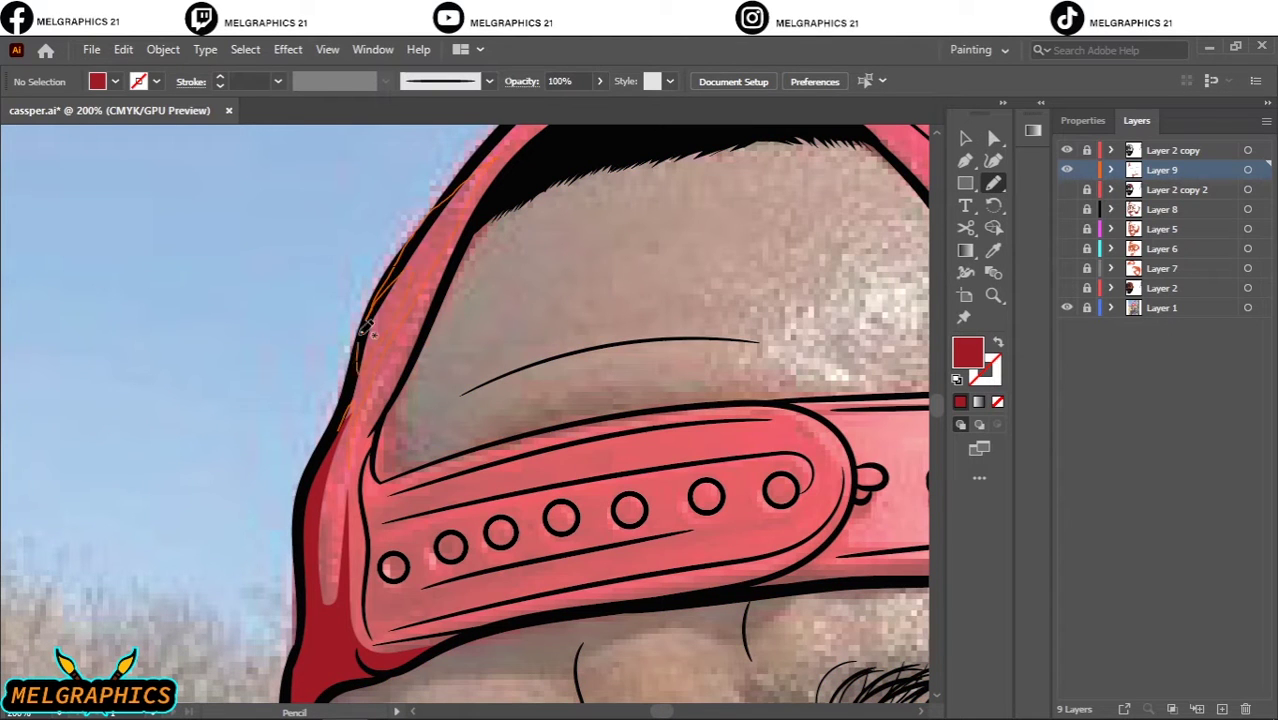
# Draw dark-red shadows along the cap's left edge and above the hairline.
pyautogui.moveTo(368, 330); pyautogui.dragTo(480, 170)
pyautogui.hotkey('ctrl', '+')
pyautogui.scroll(3, 300, 400)
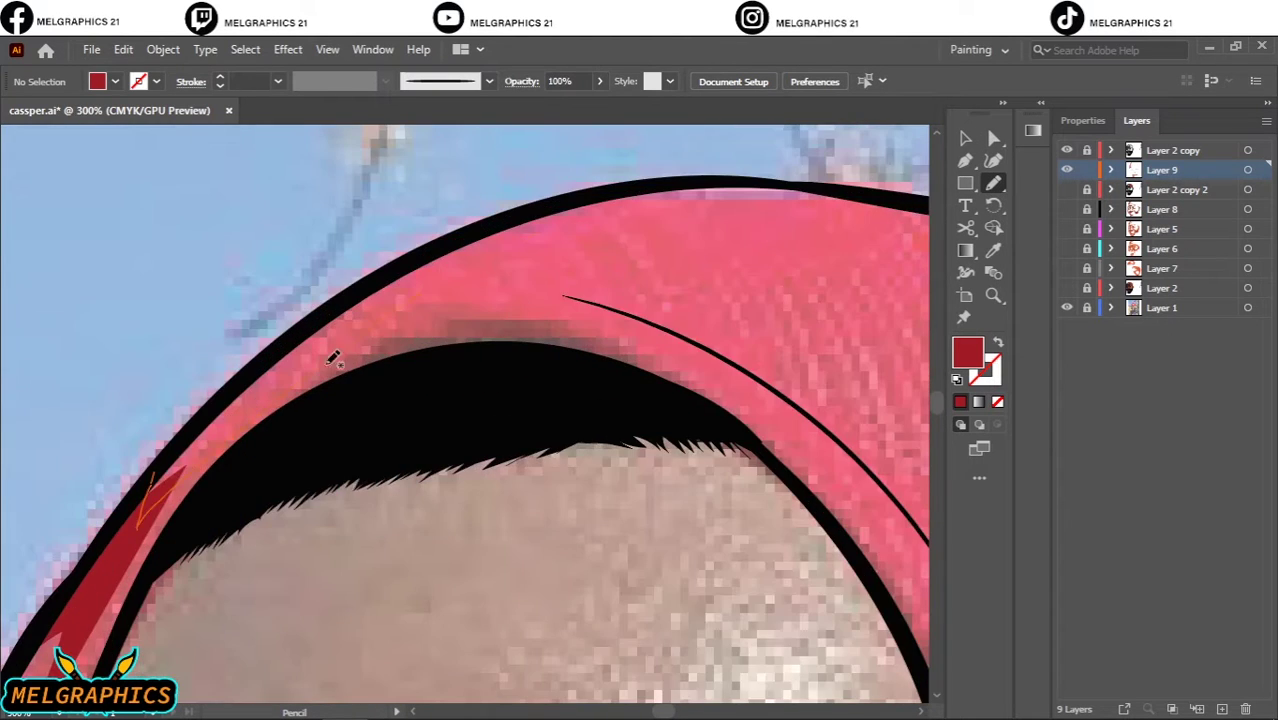
pyautogui.moveTo(153, 570); pyautogui.dragTo(285, 366)
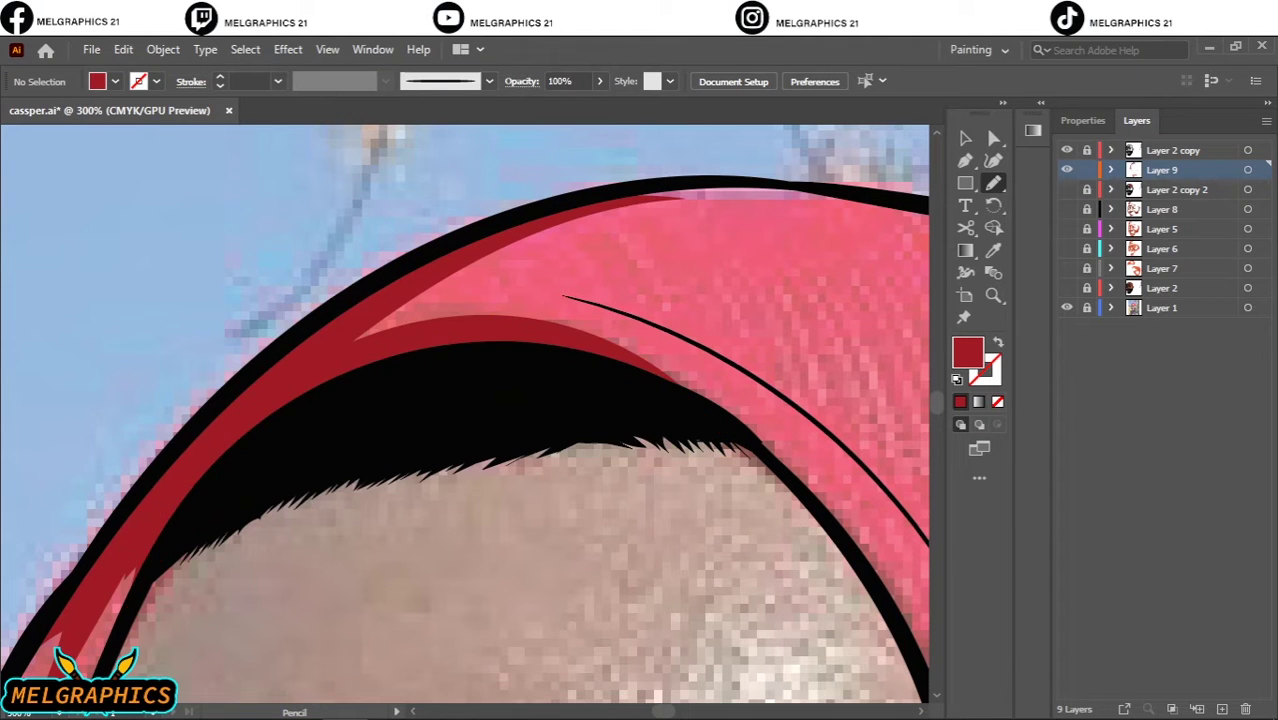
# Draw dark-red stripes along the strap edges with a lighter pink highlight.
pyautogui.press('h')
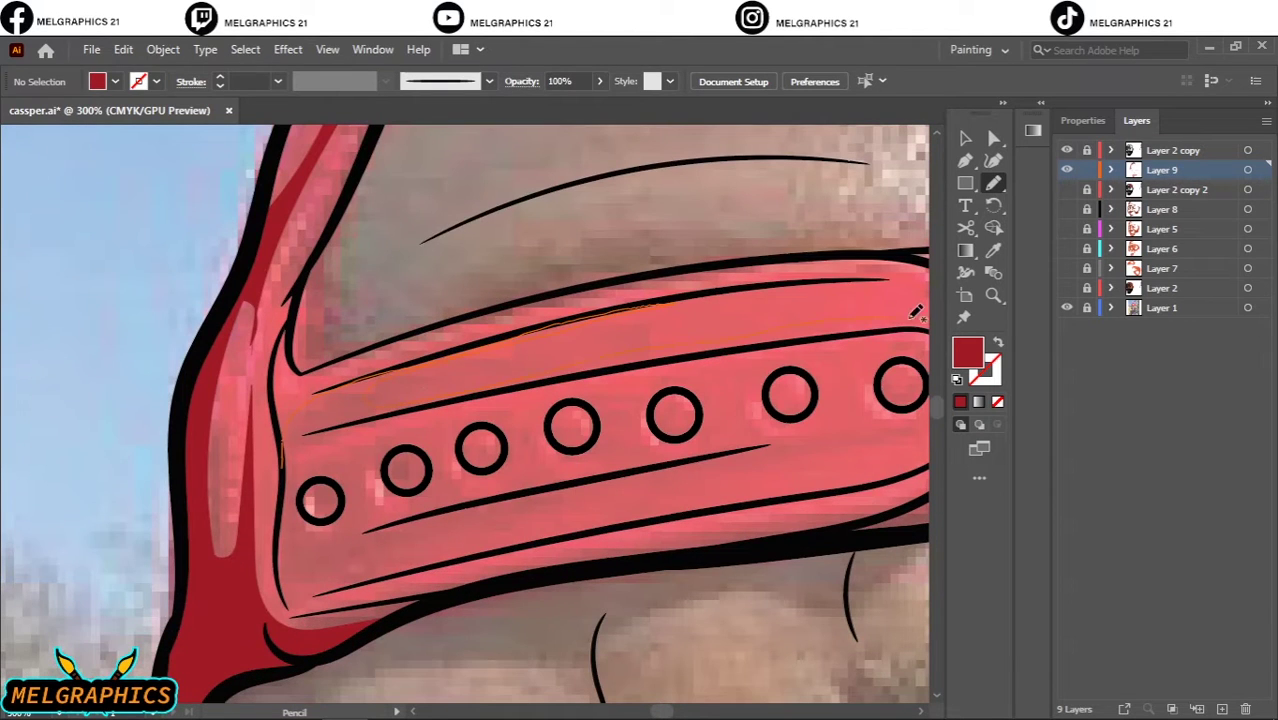
pyautogui.moveTo(311, 436); pyautogui.dragTo(223, 330)
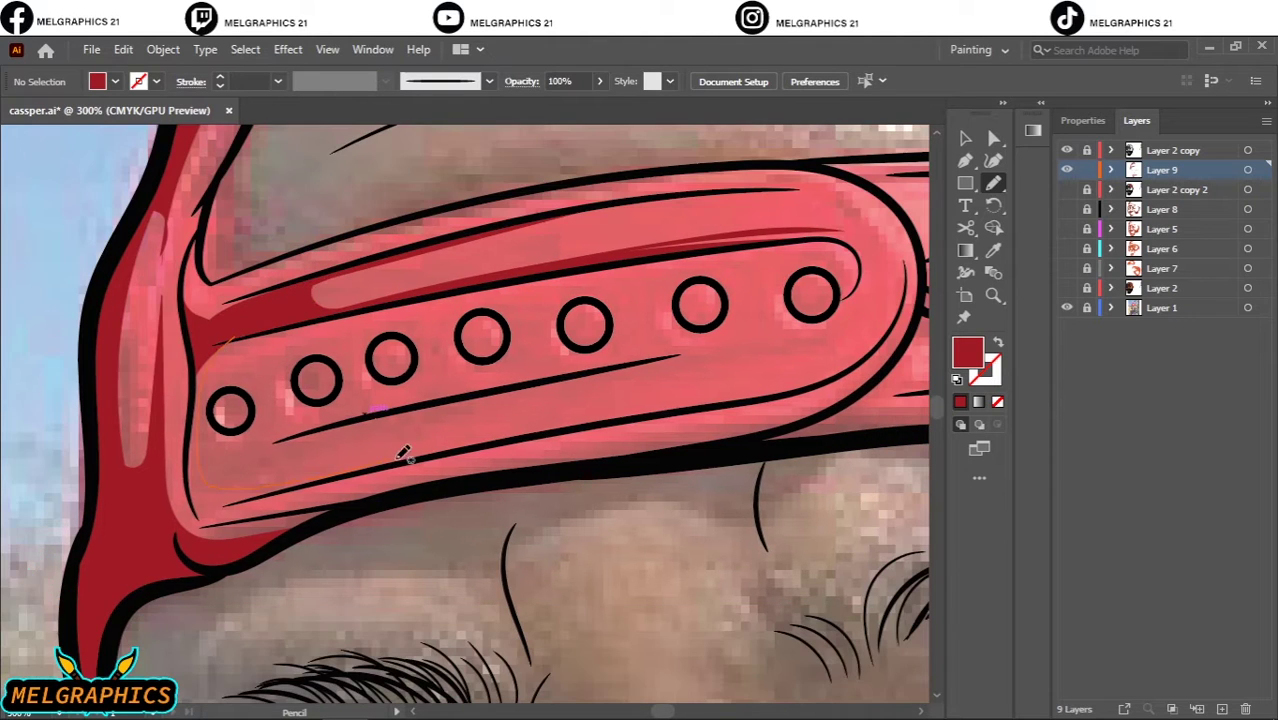
pyautogui.moveTo(201, 533); pyautogui.dragTo(479, 418)
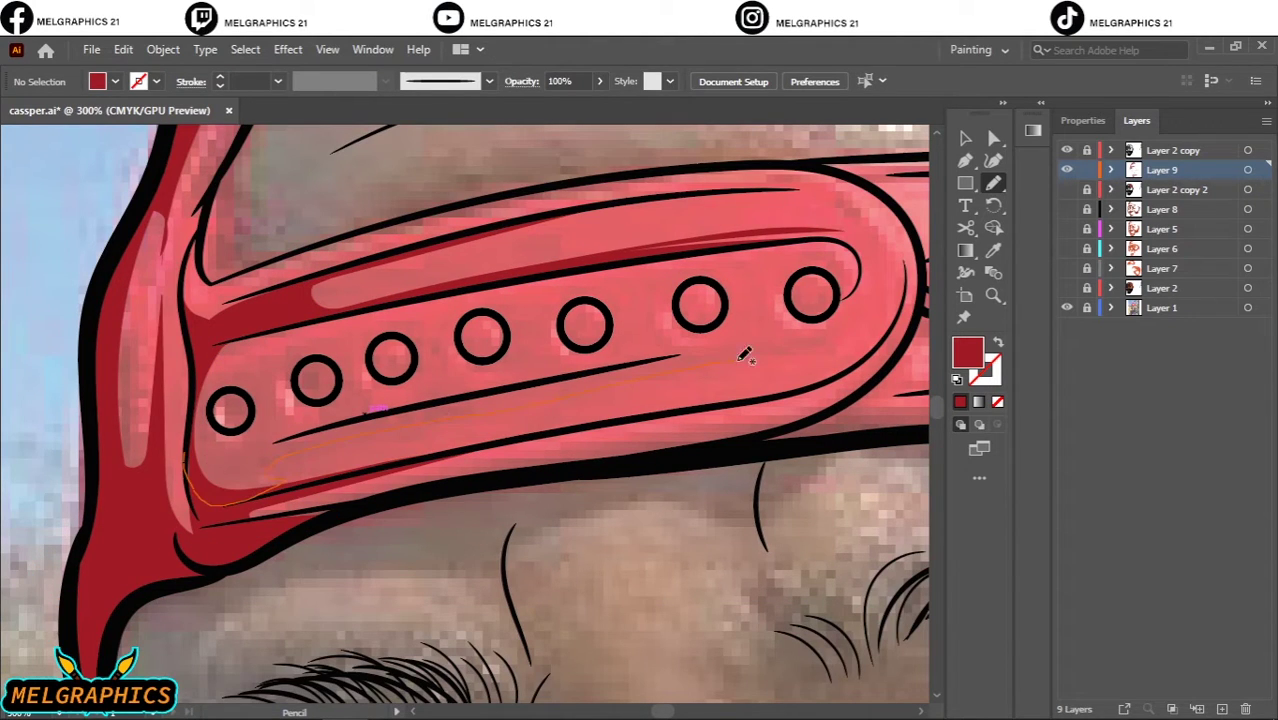
pyautogui.moveTo(292, 428); pyautogui.dragTo(284, 434)
pyautogui.moveTo(853, 300); pyautogui.dragTo(856, 303)
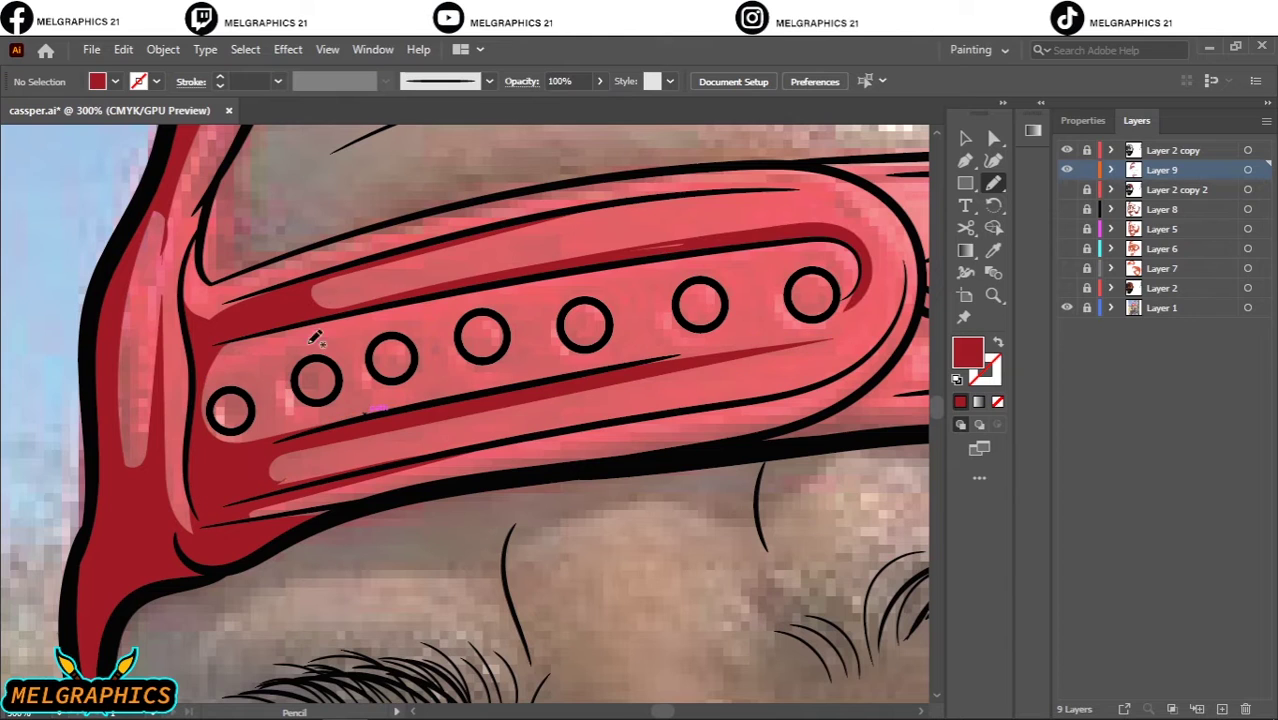
# Shade under the strap holes, including around the fourth through seventh holes.
pyautogui.moveTo(360, 418); pyautogui.dragTo(225, 452)
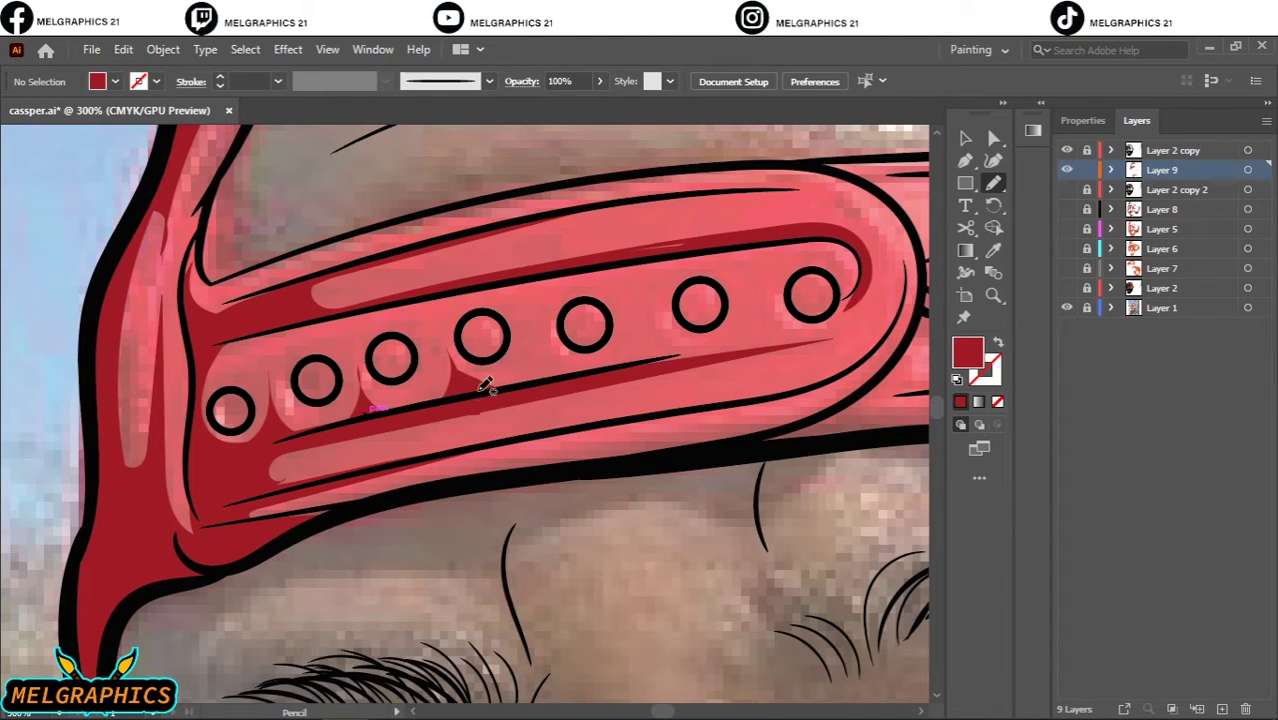
pyautogui.moveTo(486, 374); pyautogui.dragTo(604, 302)
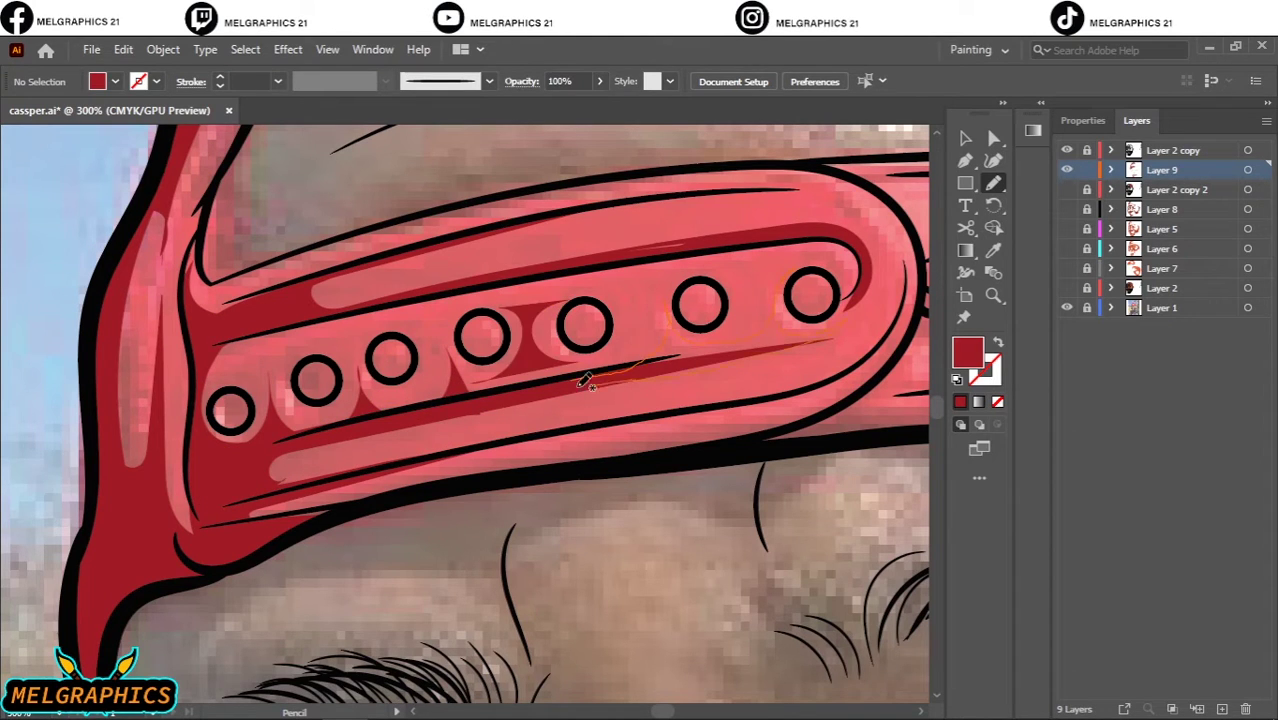
pyautogui.moveTo(585, 381); pyautogui.dragTo(666, 287)
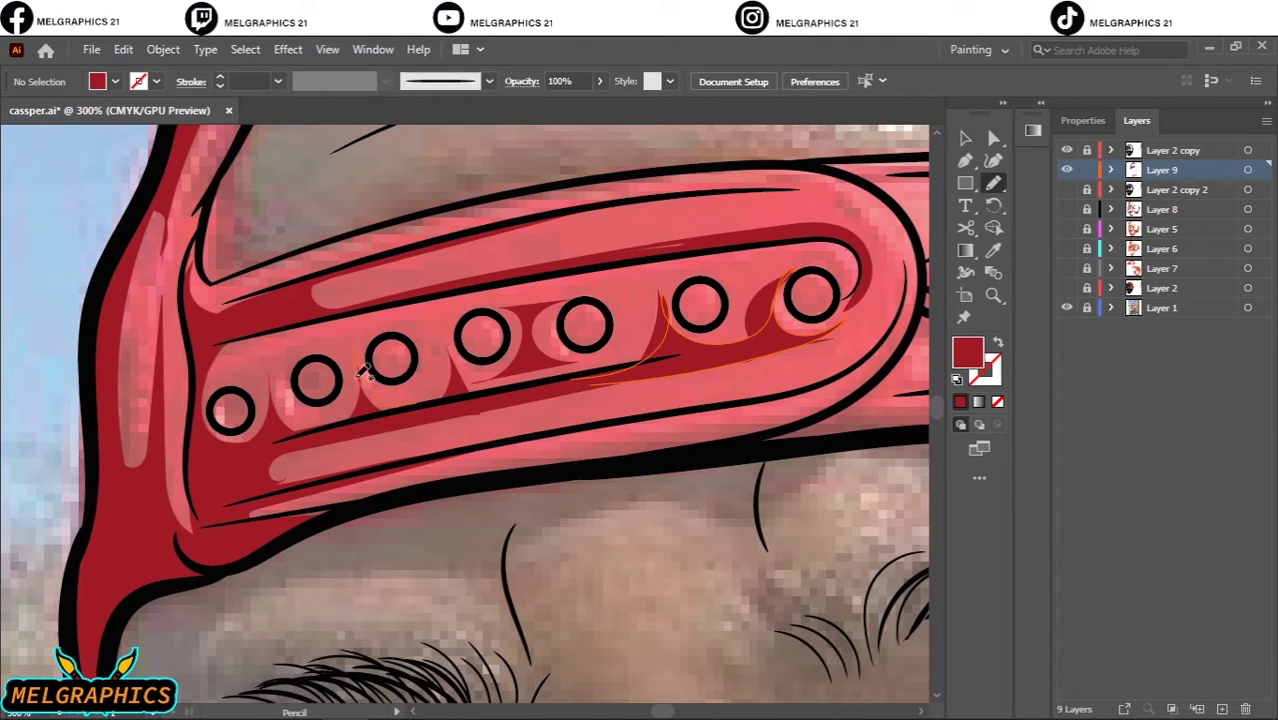
pyautogui.hotkey('ctrl', '-')
pyautogui.hotkey('ctrl', '-')
pyautogui.hotkey('ctrl', '-')
pyautogui.click(1066, 288)
# Shade the bottom of the strap band and under the snap button.
pyautogui.scroll(5, 505, 325)
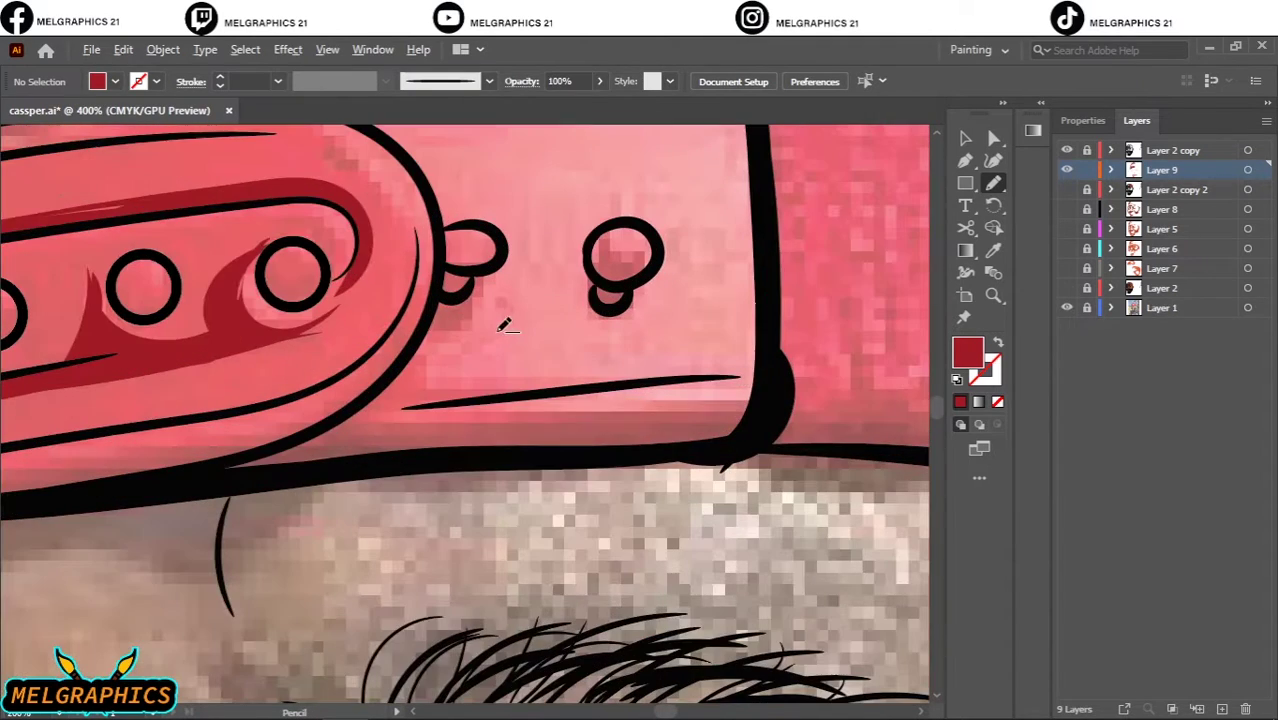
pyautogui.moveTo(613, 404); pyautogui.dragTo(740, 398)
pyautogui.moveTo(598, 290); pyautogui.dragTo(630, 320)
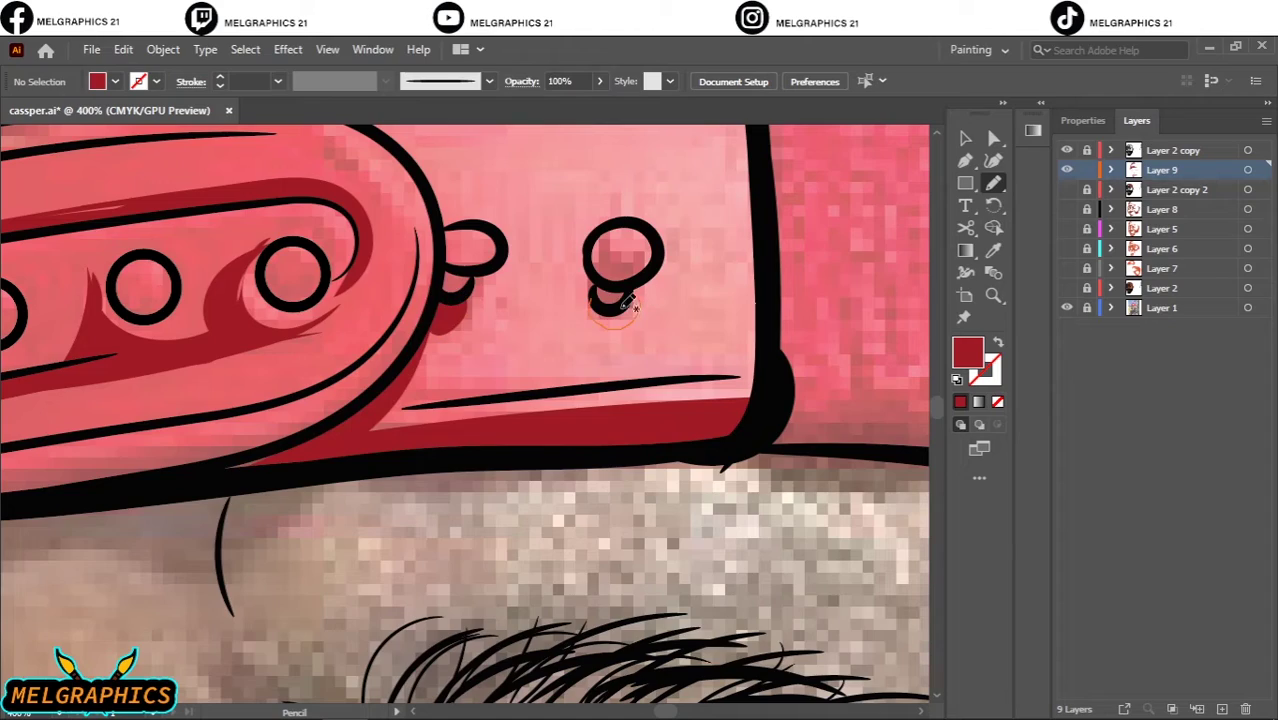
pyautogui.hotkey('ctrl', '-')
pyautogui.hotkey('ctrl', '-')
pyautogui.hotkey('ctrl', '-')
pyautogui.hotkey('ctrl', '-')
pyautogui.scroll(2, 700, 378)
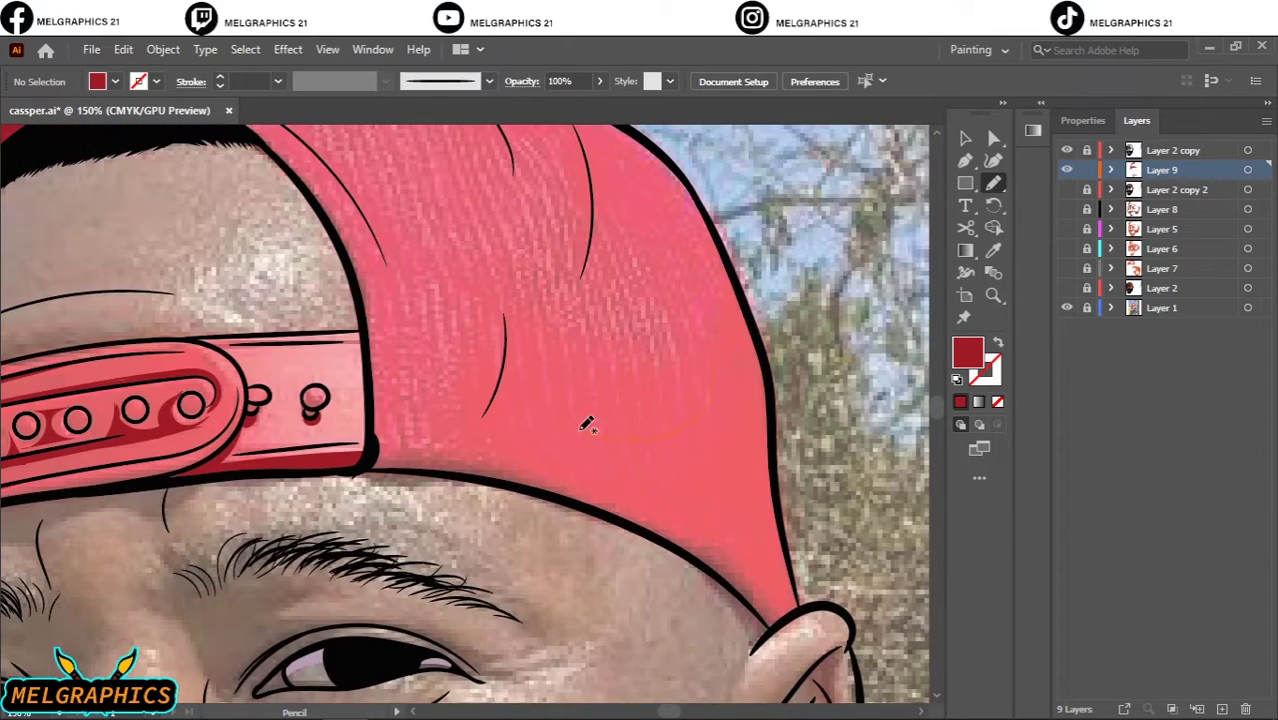
# Add dark-red shadows on the cap crown, its top and three folds, then show the skin layer.
pyautogui.moveTo(762, 580); pyautogui.dragTo(724, 354)
pyautogui.scroll(1, 685, 405)
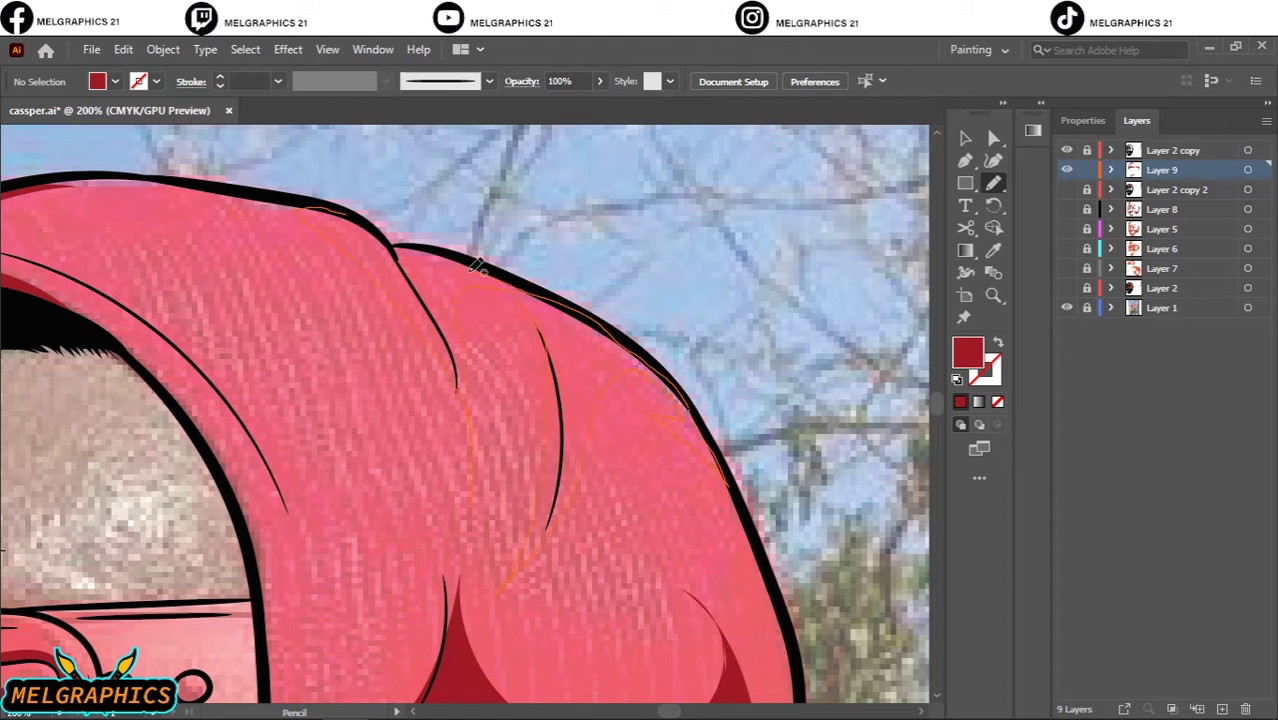
pyautogui.moveTo(478, 268); pyautogui.dragTo(440, 318)
pyautogui.moveTo(478, 413); pyautogui.dragTo(393, 251)
pyautogui.moveTo(257, 200); pyautogui.dragTo(390, 330)
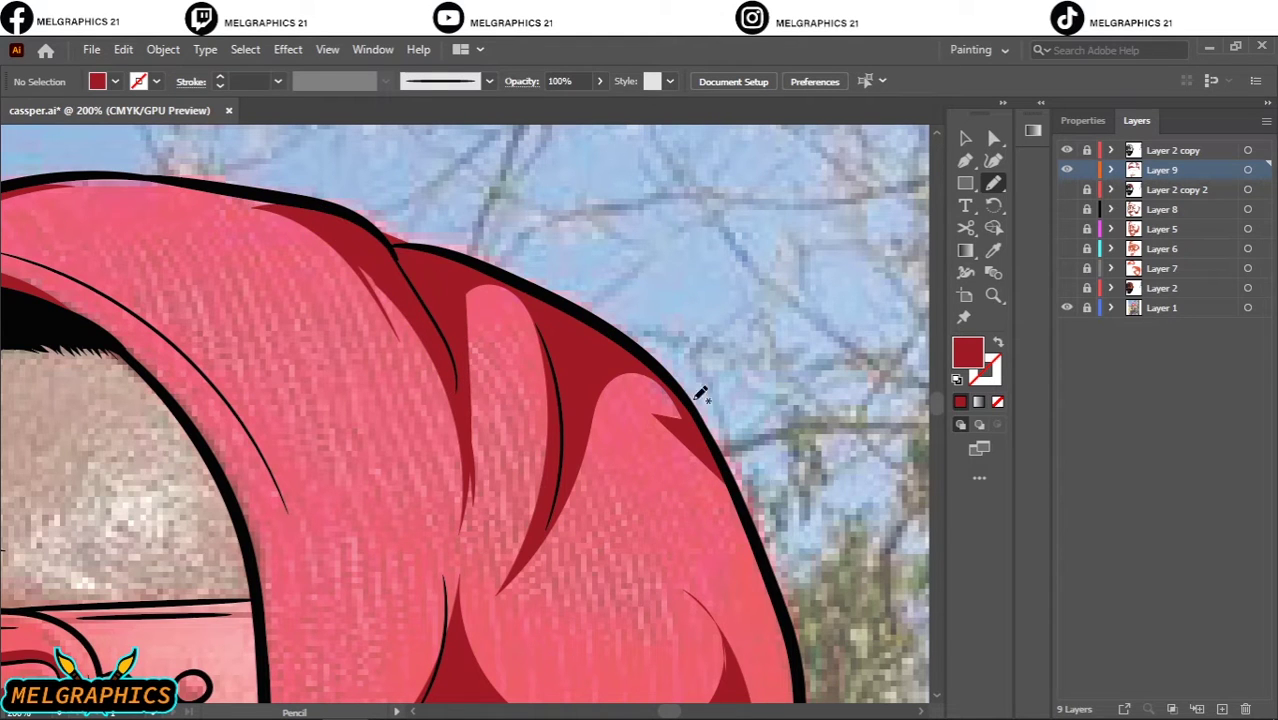
pyautogui.moveTo(699, 385); pyautogui.dragTo(585, 440)
pyautogui.hotkey('ctrl', '-')
pyautogui.hotkey('ctrl', '-')
pyautogui.hotkey('ctrl', '-')
pyautogui.click(1066, 288)
pyautogui.hotkey('ctrl', '-')
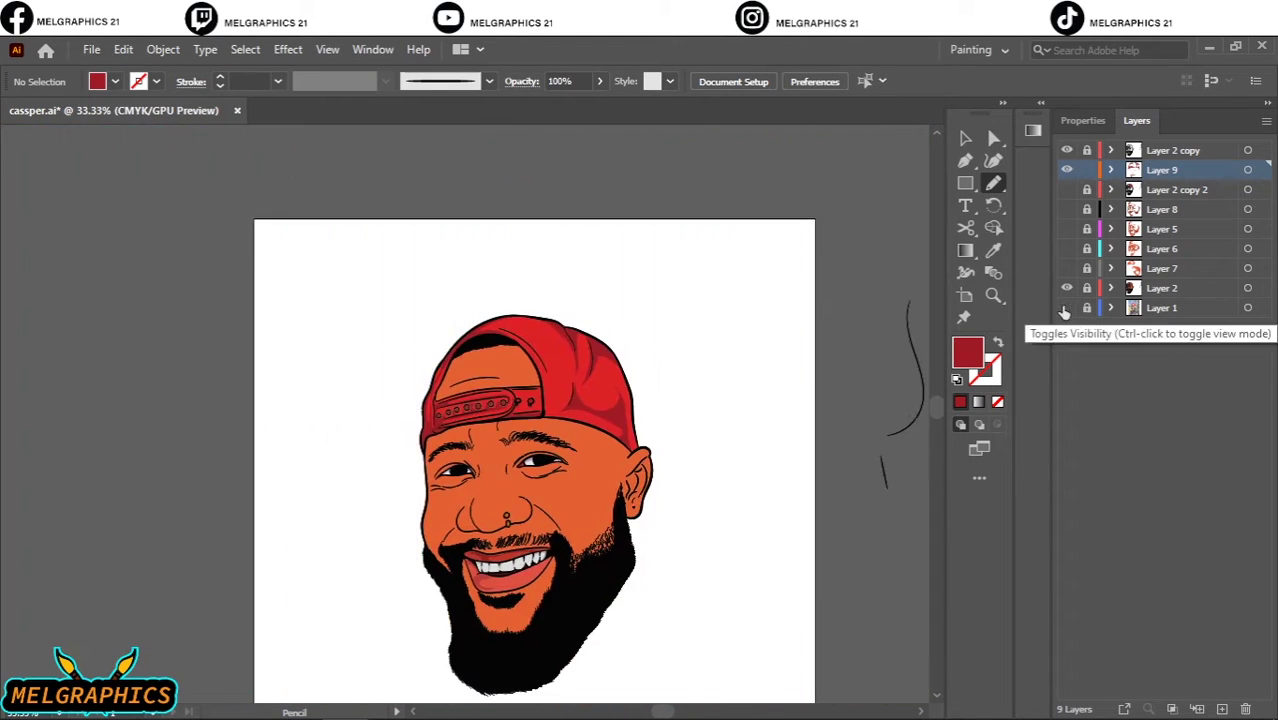
# Set a lighter red fill and draw a highlight streak along the lower lip.
pyautogui.click(1066, 308)
pyautogui.click(1221, 189)
pyautogui.hotkey('ctrl', 'l')
pyautogui.scroll(6, 585, 362)
pyautogui.doubleClick(967, 350)
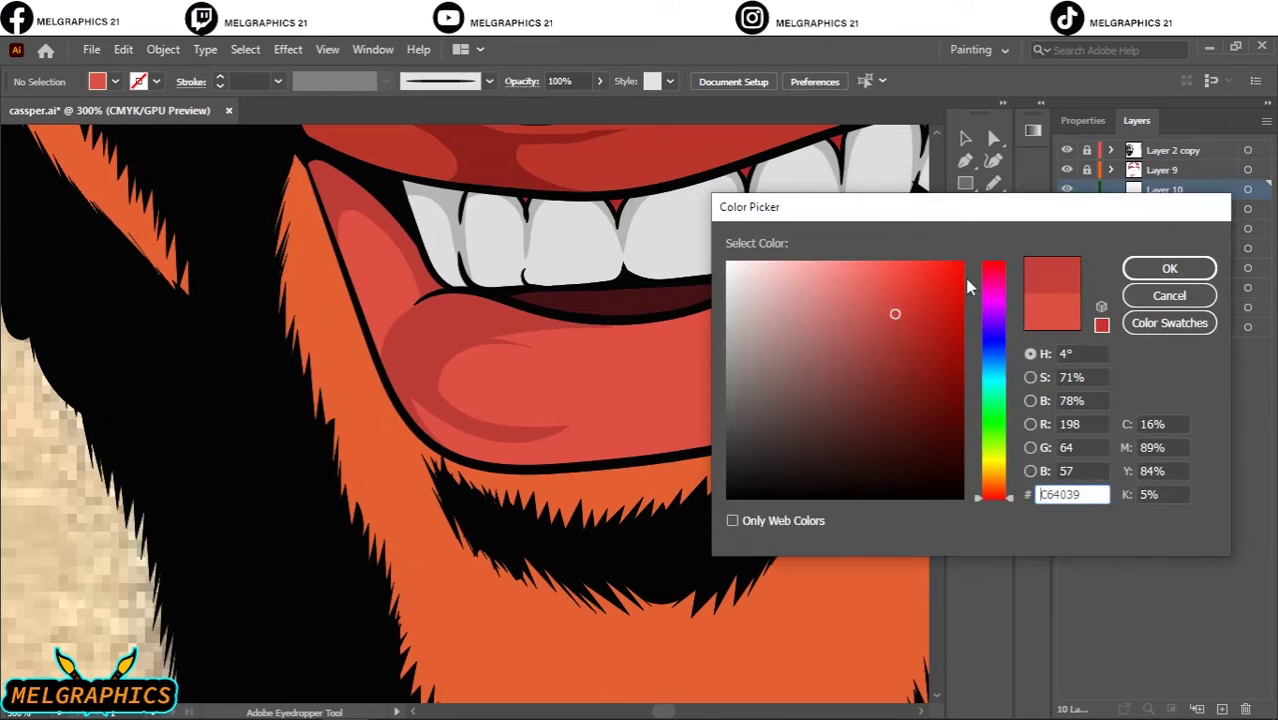
pyautogui.click(1187, 268)
pyautogui.click(1066, 308)
pyautogui.moveTo(415, 412); pyautogui.dragTo(417, 414)
pyautogui.click(1066, 308)
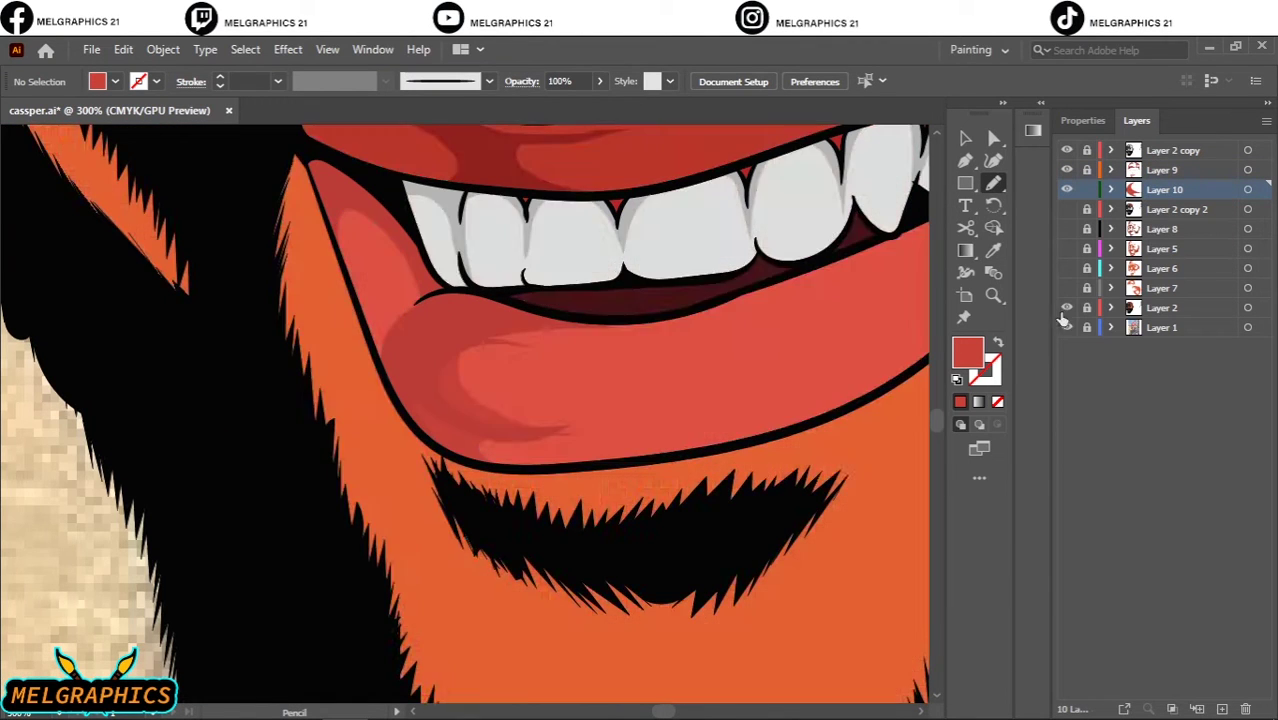
pyautogui.moveTo(566, 294); pyautogui.dragTo(309, 426)
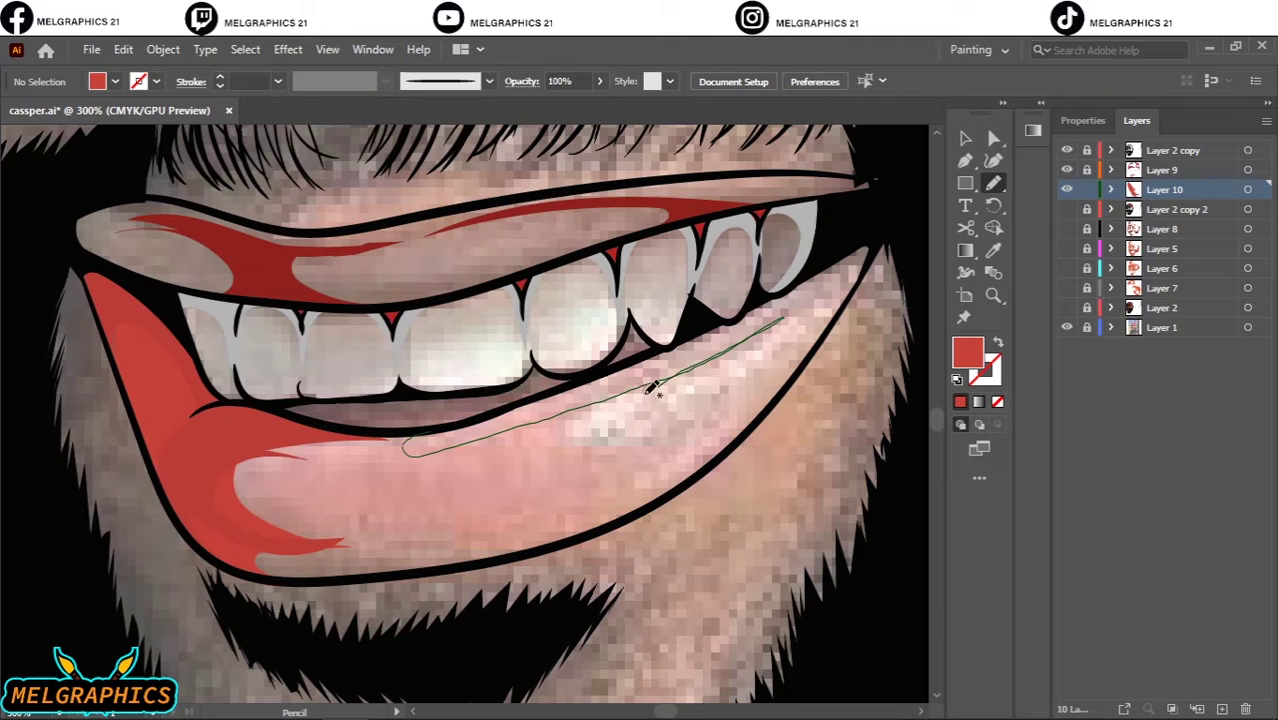
pyautogui.click(1066, 308)
# Draw a darker red shade shape at the upper lip's corner, sampled from the lip.
pyautogui.scroll(-2, 714, 380)
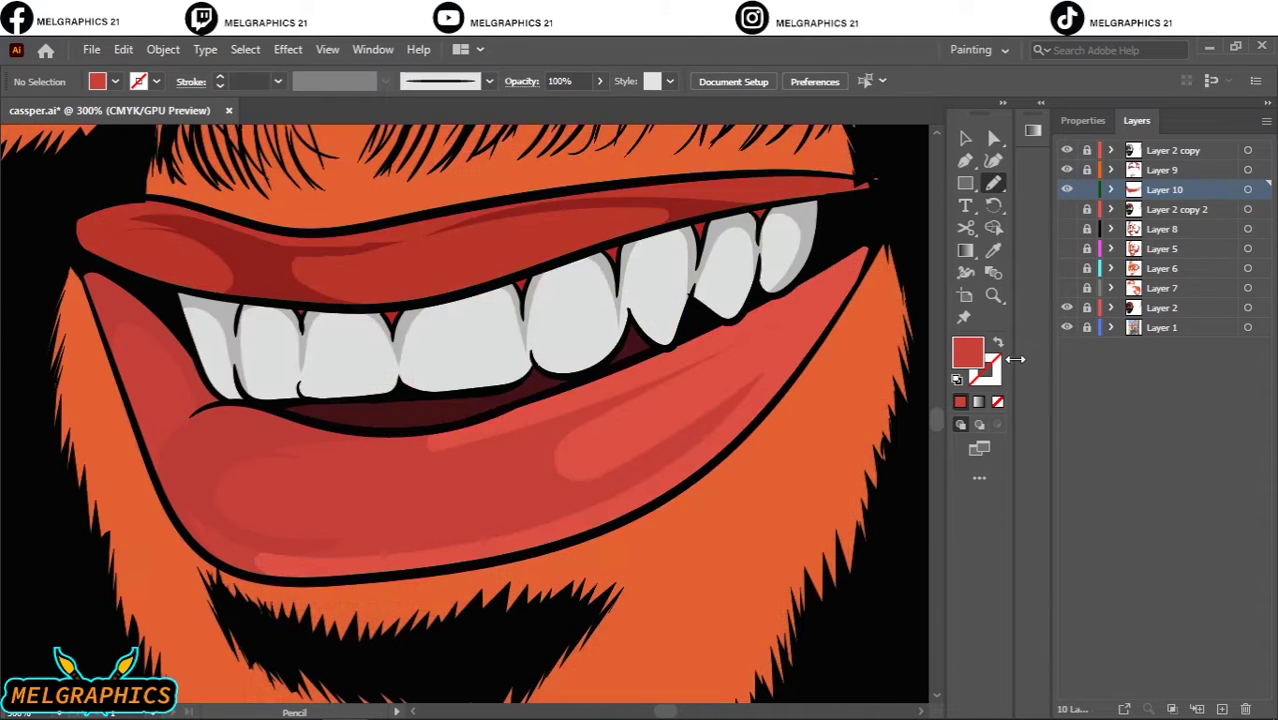
pyautogui.scroll(-3, 714, 380)
pyautogui.scroll(5, 308, 446)
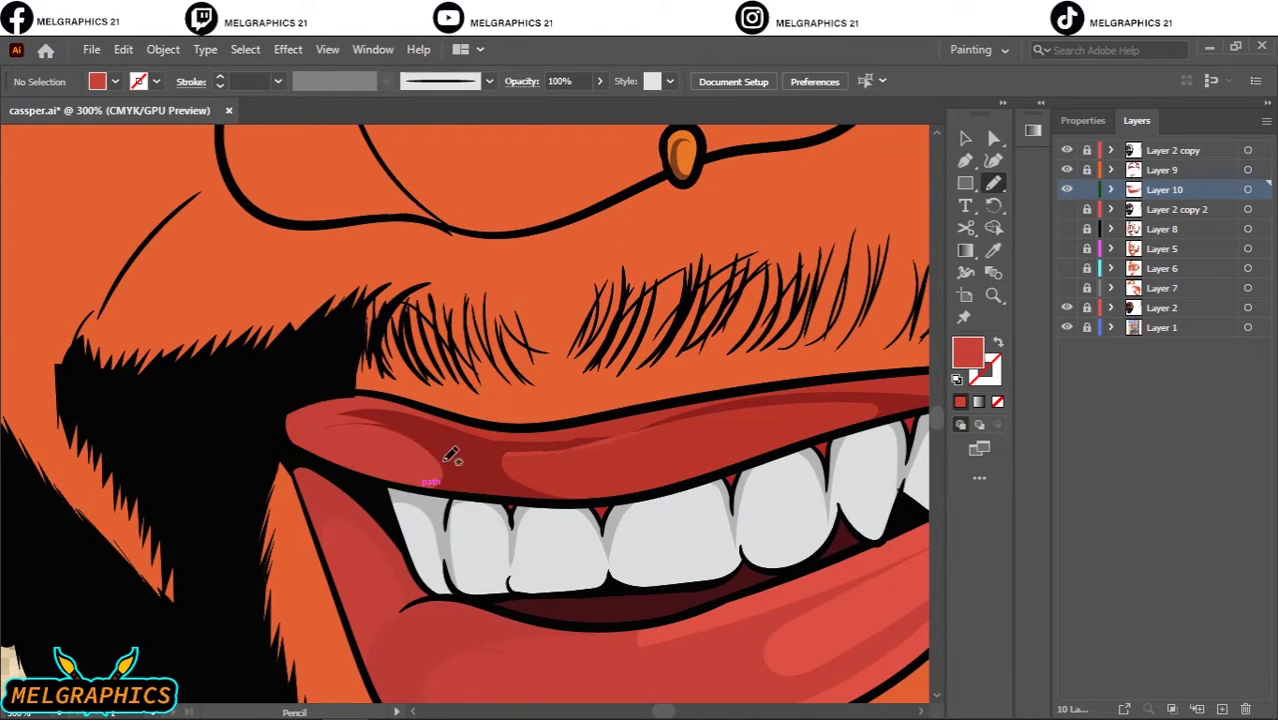
pyautogui.moveTo(595, 443); pyautogui.dragTo(445, 450)
pyautogui.press('i')
pyautogui.click(705, 434)
pyautogui.doubleClick(967, 352)
pyautogui.press('Return')
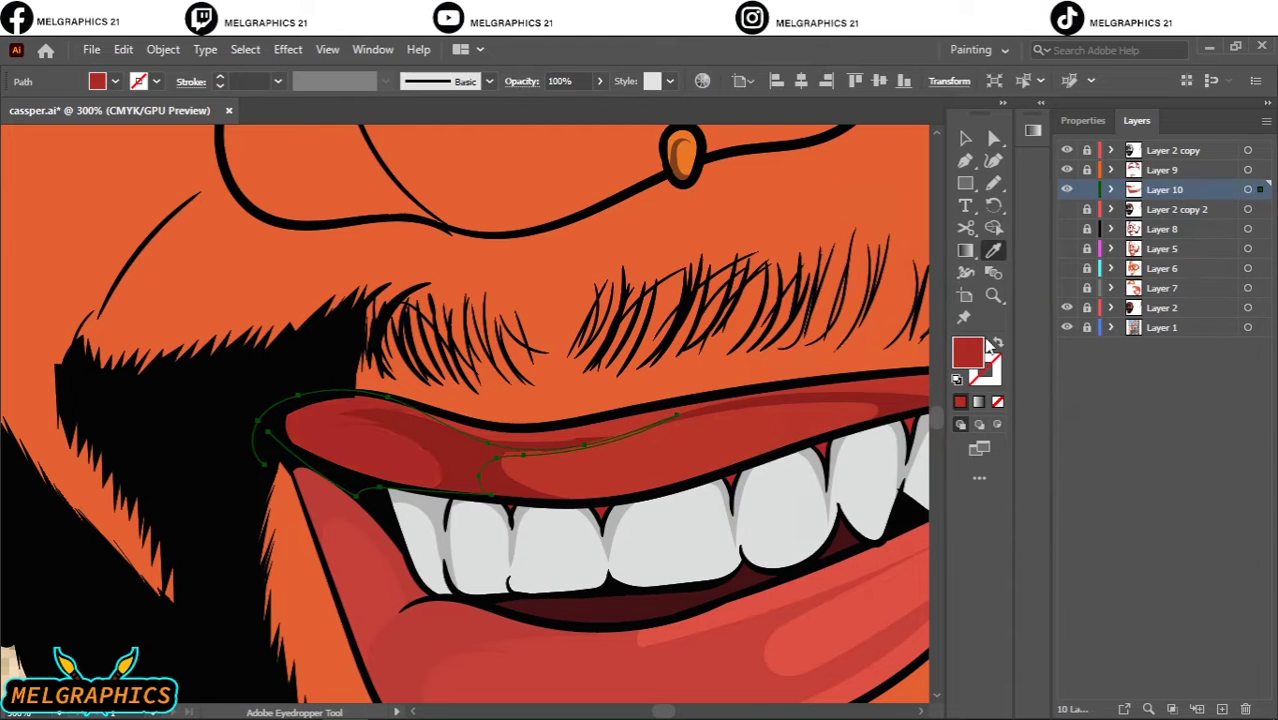
pyautogui.press('v')
# Reconfirm the lower-lip highlight path's fill colour, then deselect it.
pyautogui.scroll(-3, 394, 457)
pyautogui.click(462, 487)
pyautogui.scroll(2, 448, 607)
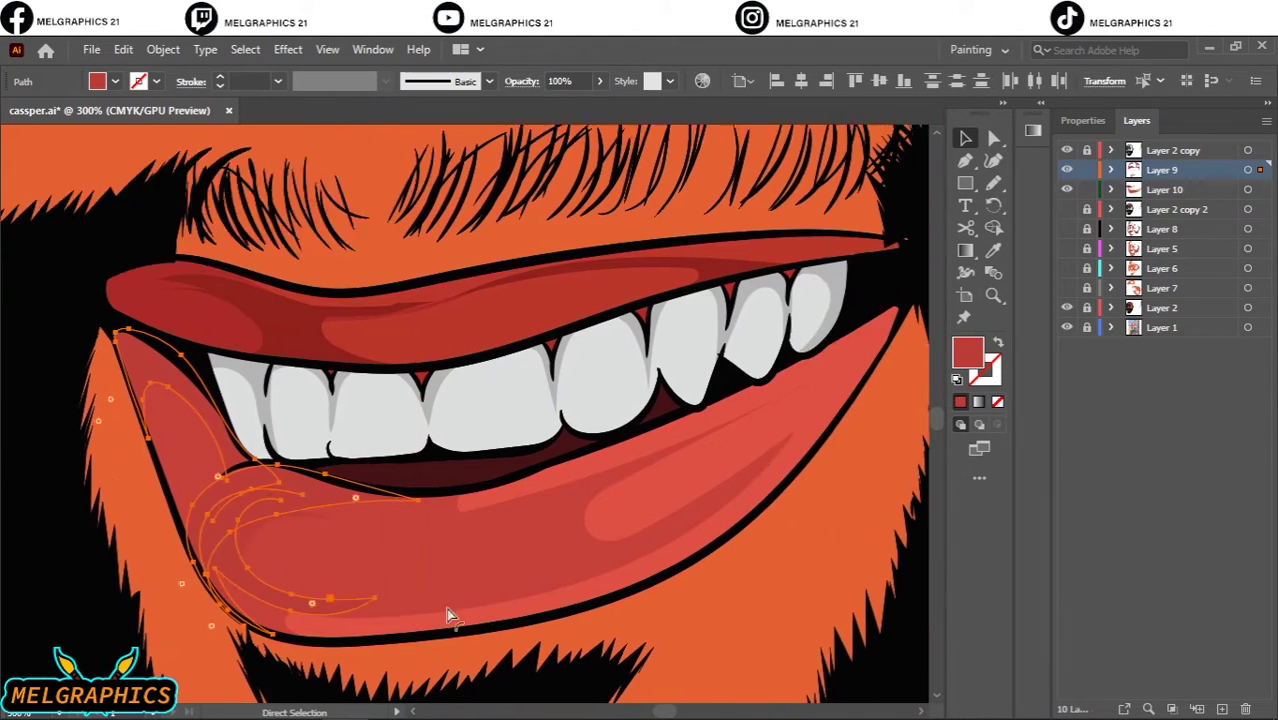
pyautogui.hscroll(1, 448, 607)
pyautogui.doubleClick(967, 352)
pyautogui.press('Return')
pyautogui.hotkey('ctrl', 'shift', 'a')
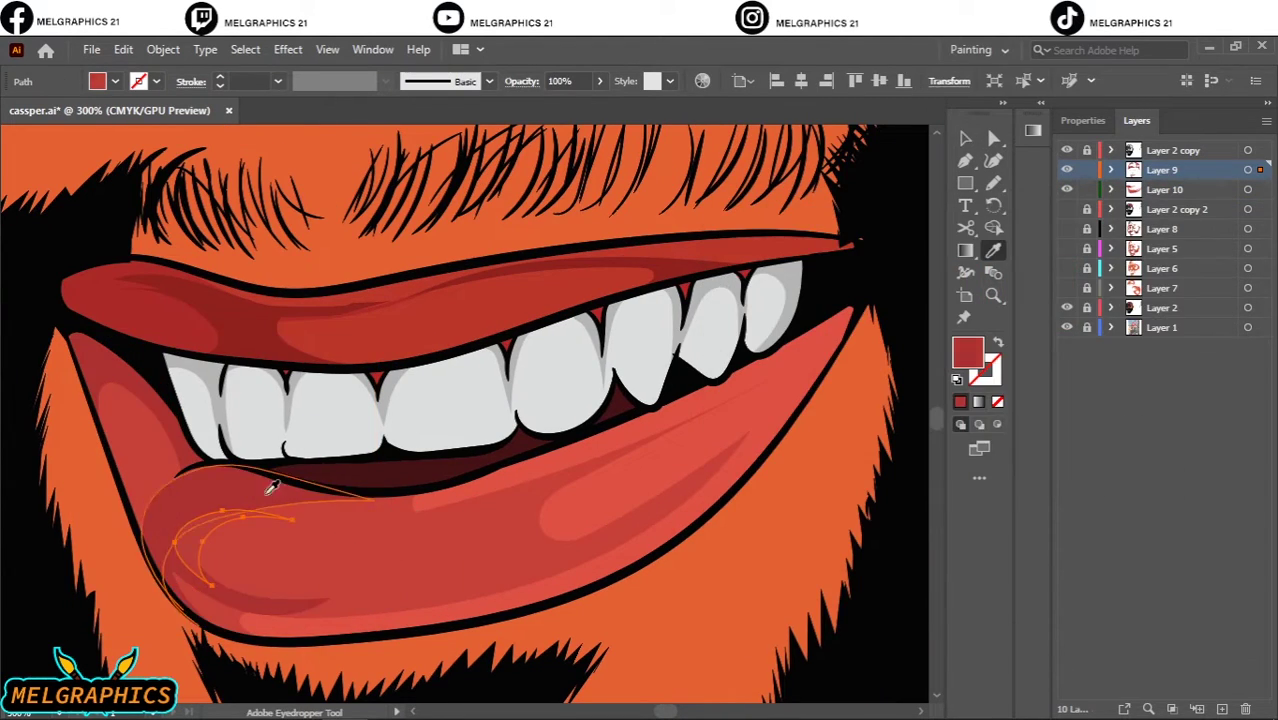
pyautogui.scroll(-5, 670, 314)
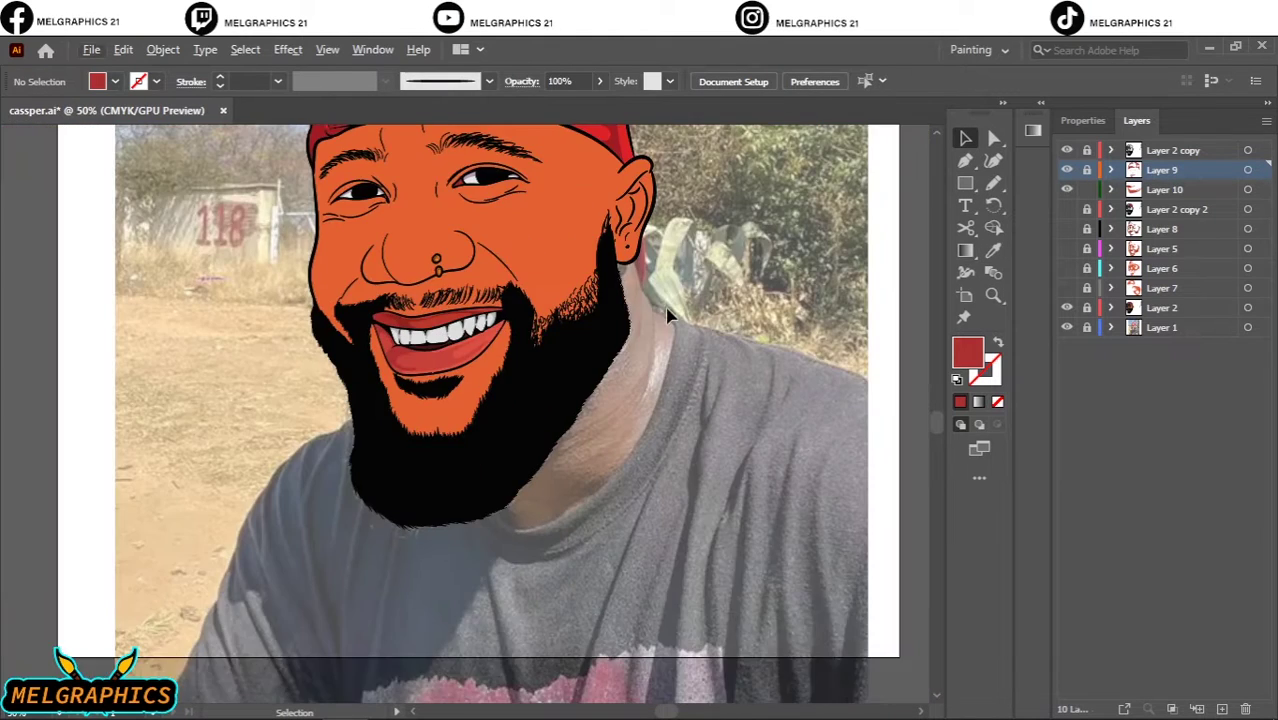
pyautogui.scroll(6, 390, 410)
# Sample the teeth's light grey and draw shadow shapes along the teeth's lower edges.
pyautogui.press('i')
pyautogui.click(600, 480)
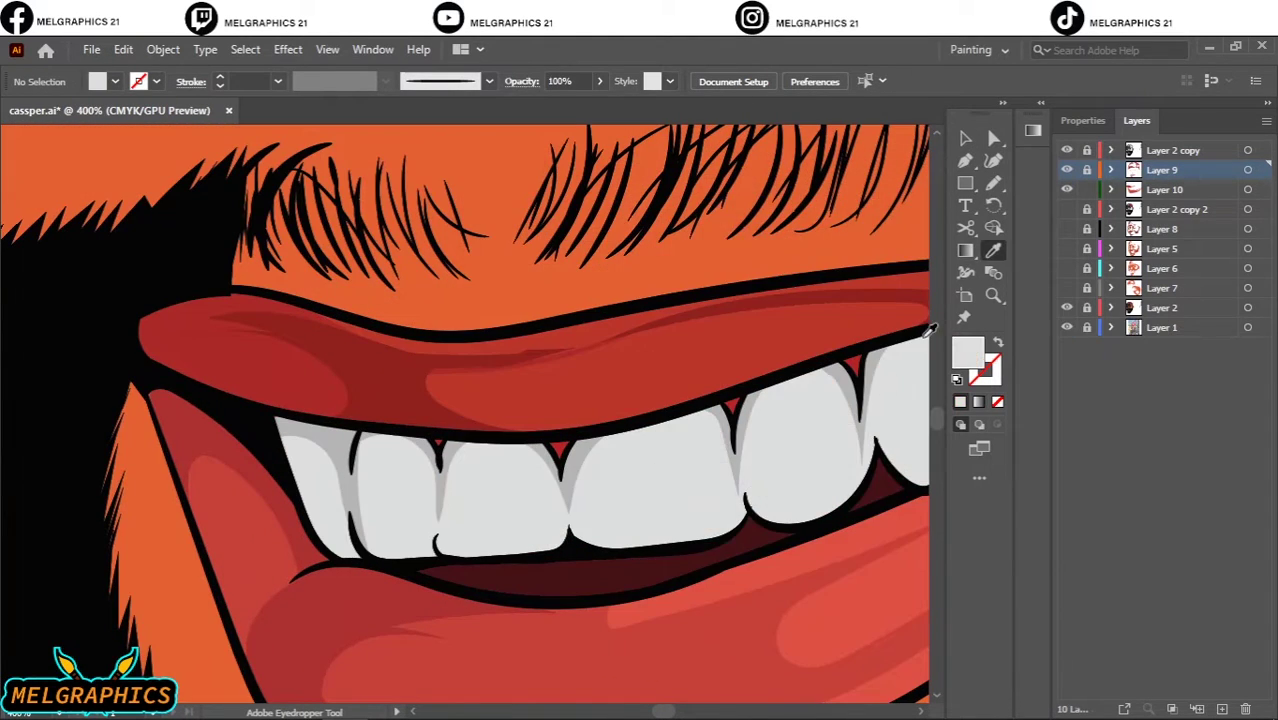
pyautogui.doubleClick(967, 352)
pyautogui.press('Return')
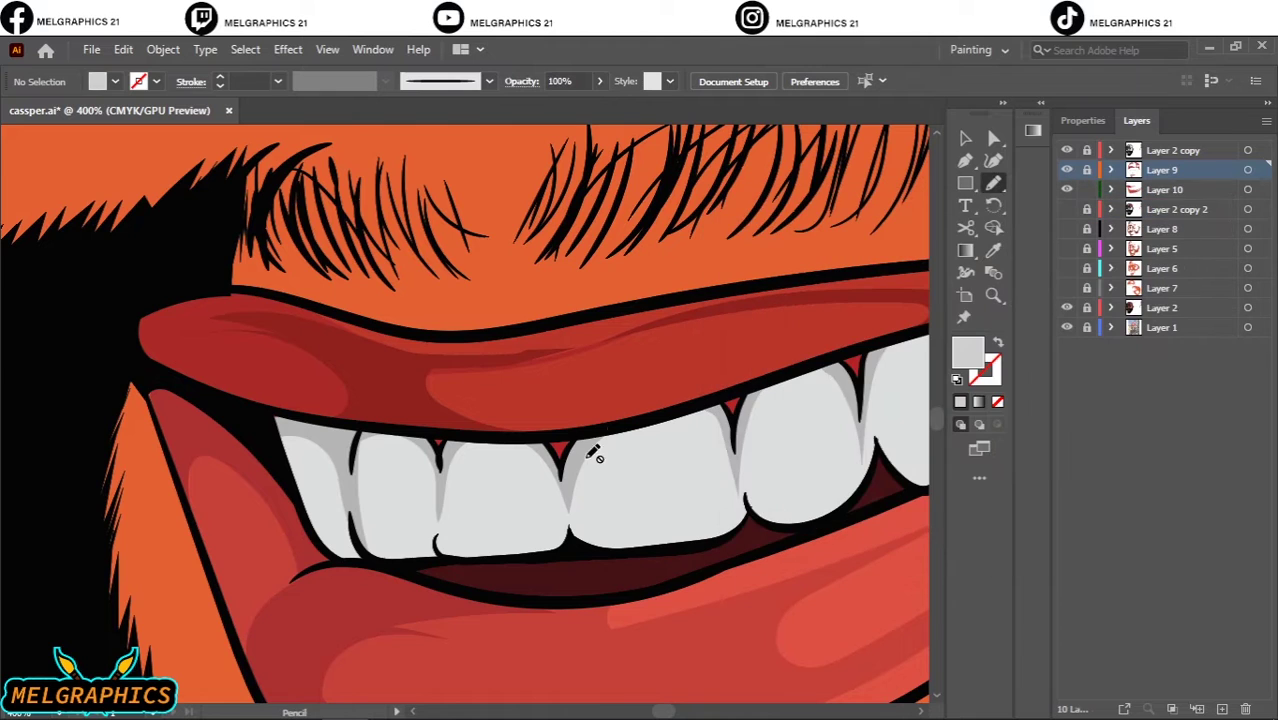
pyautogui.press('n')
pyautogui.moveTo(920, 371); pyautogui.dragTo(760, 371)
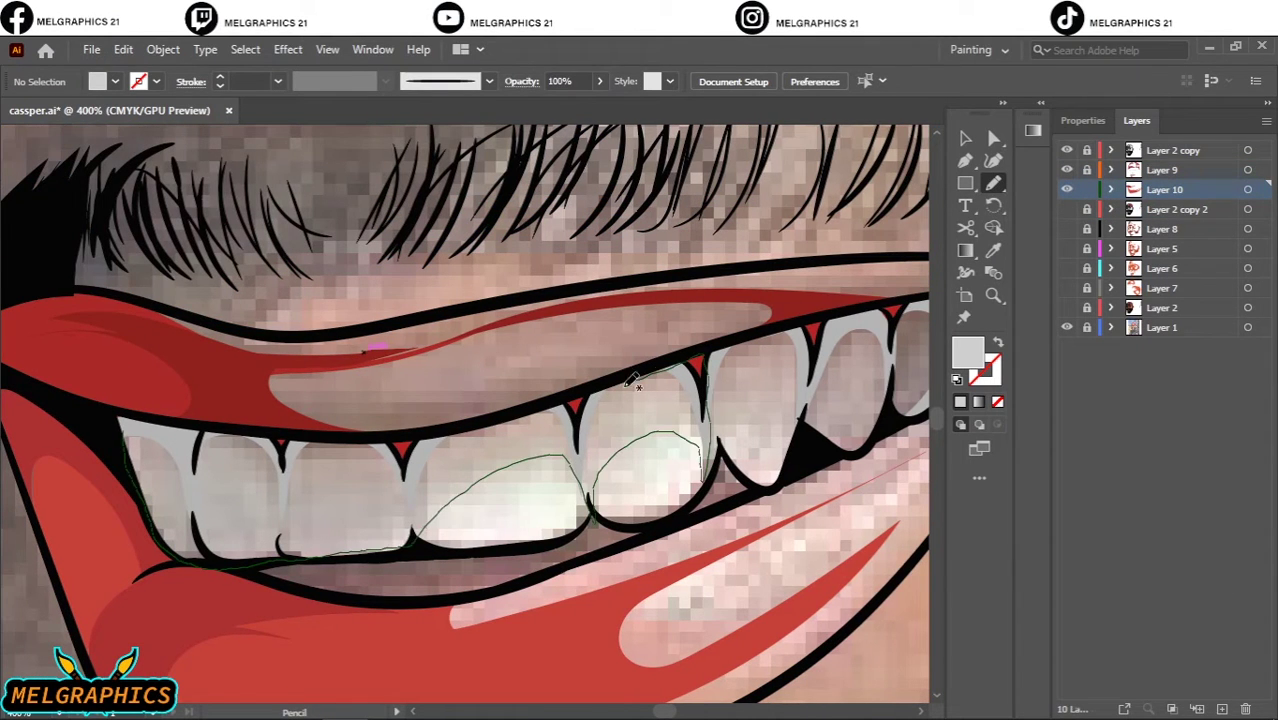
pyautogui.moveTo(148, 410); pyautogui.dragTo(700, 410)
pyautogui.moveTo(762, 340); pyautogui.dragTo(750, 425)
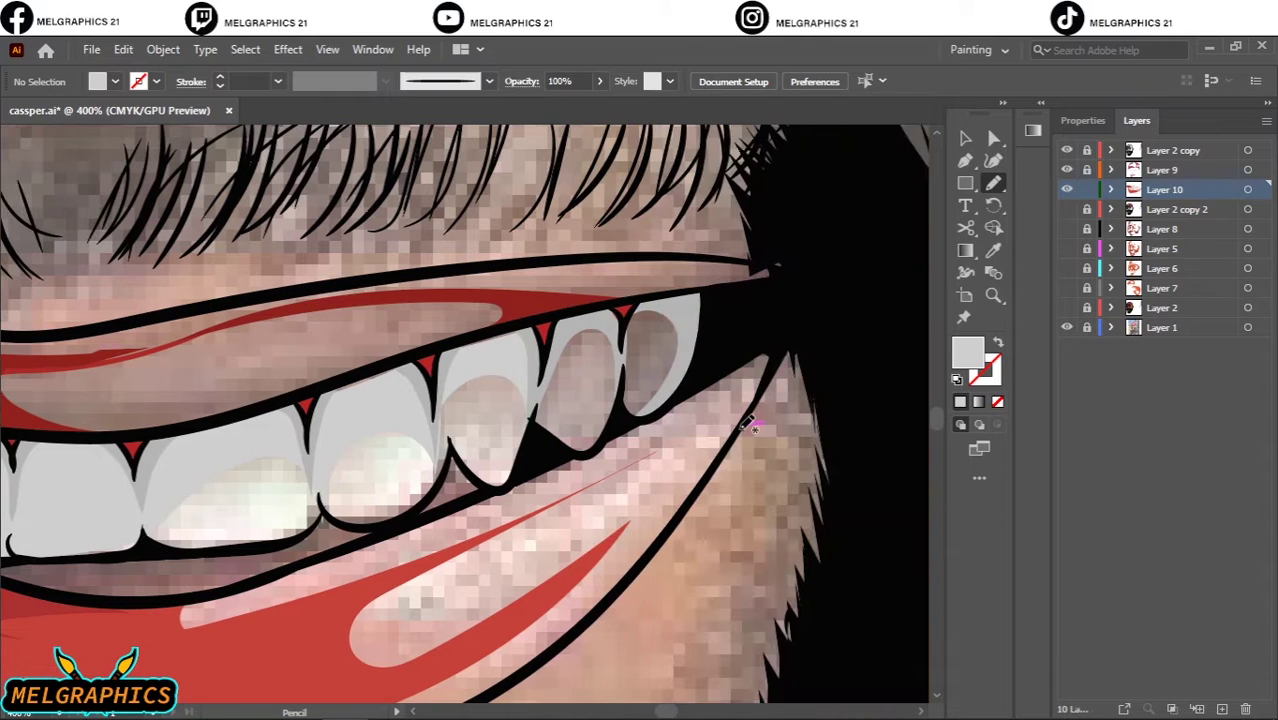
pyautogui.moveTo(628, 385); pyautogui.dragTo(622, 392)
# Show the orange skin layer and zoom out to review the whole face.
pyautogui.click(1066, 307)
pyautogui.hotkey('ctrl', '-')
pyautogui.hotkey('ctrl', '-')
pyautogui.hotkey('ctrl', '-')
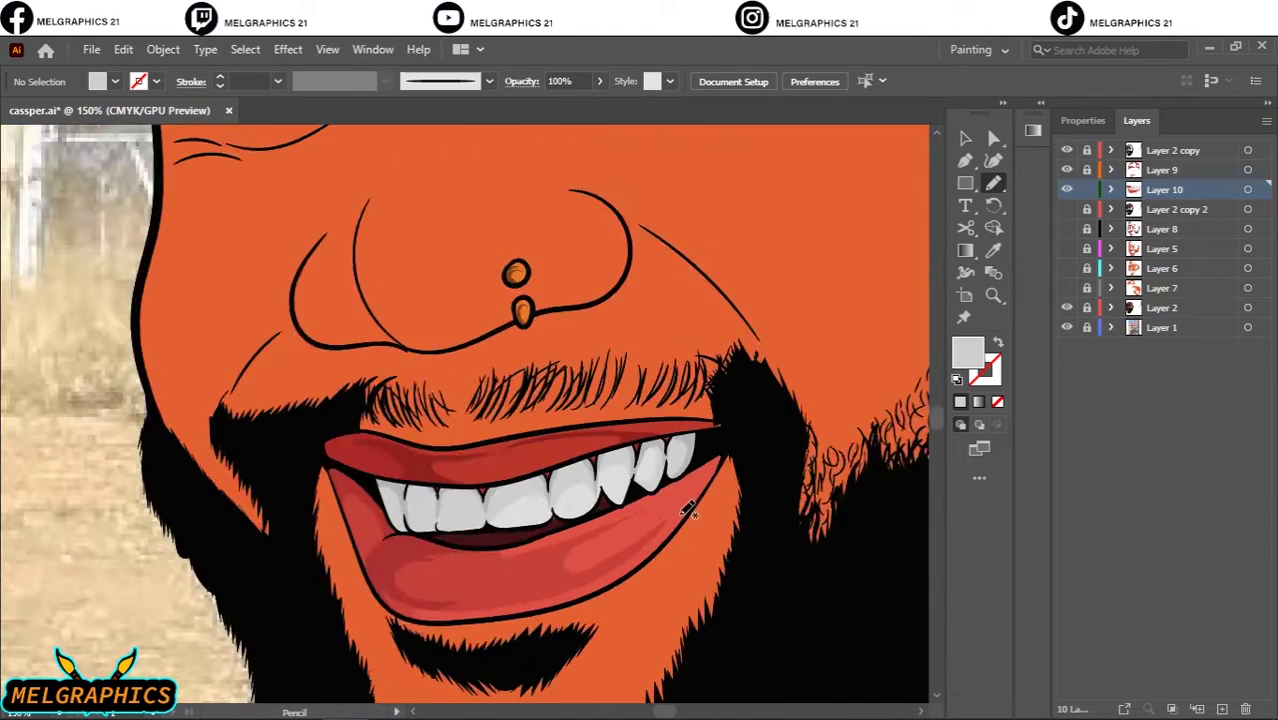
pyautogui.hotkey('ctrl', '-')
pyautogui.scroll(5, 585, 405)
pyautogui.doubleClick(967, 352)
# Choose a red fill and draw a dark red shadow and pink highlights on the cap.
pyautogui.click(1184, 265)
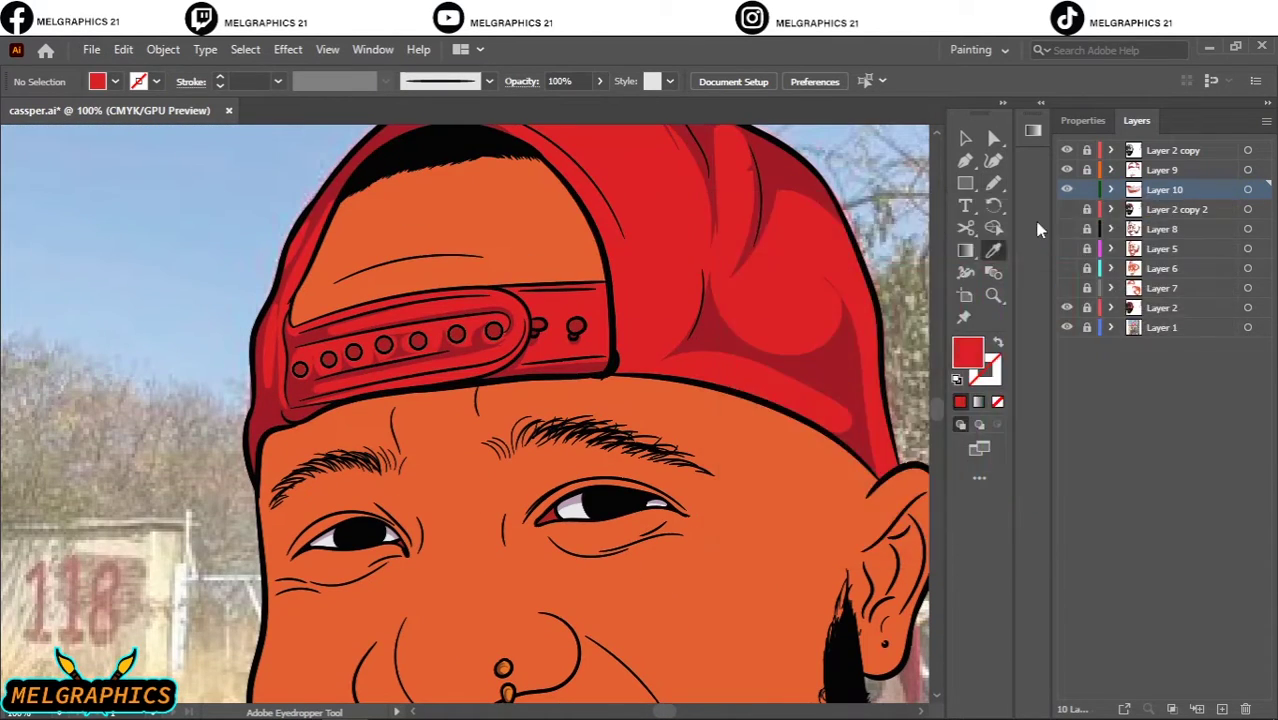
pyautogui.press('n')
pyautogui.hotkey('ctrl', '+')
pyautogui.hotkey('ctrl', '+')
pyautogui.hotkey('ctrl', '+')
pyautogui.click(1066, 307)
pyautogui.hotkey('ctrl', '-')
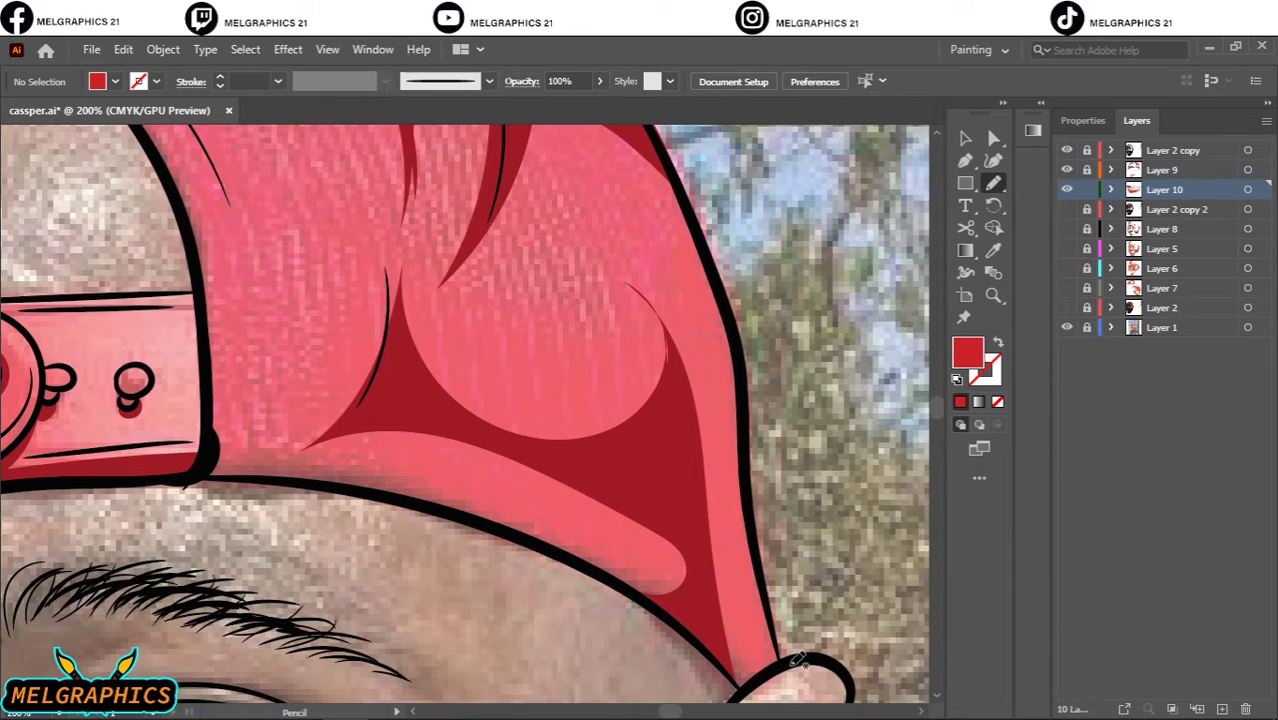
pyautogui.moveTo(648, 355); pyautogui.dragTo(623, 285)
pyautogui.scroll(3, 648, 355)
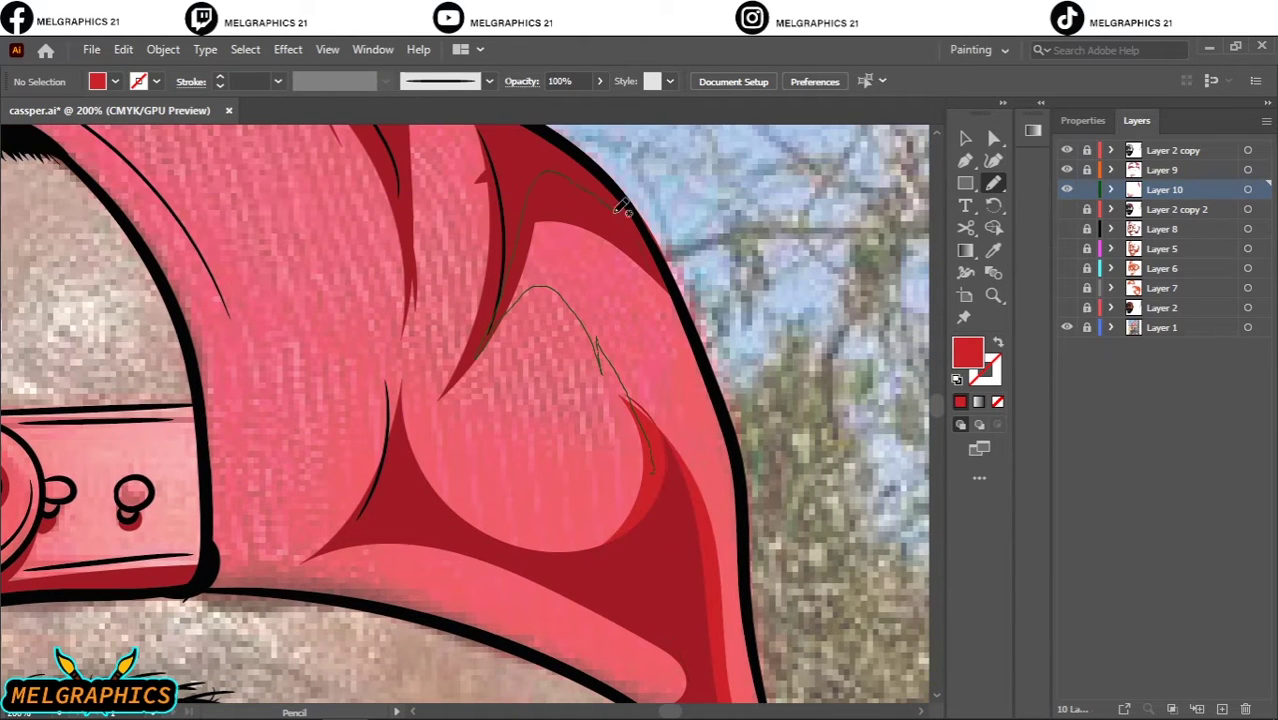
pyautogui.moveTo(622, 207); pyautogui.dragTo(620, 210)
pyautogui.moveTo(578, 305); pyautogui.dragTo(546, 497)
pyautogui.moveTo(463, 347); pyautogui.dragTo(575, 302)
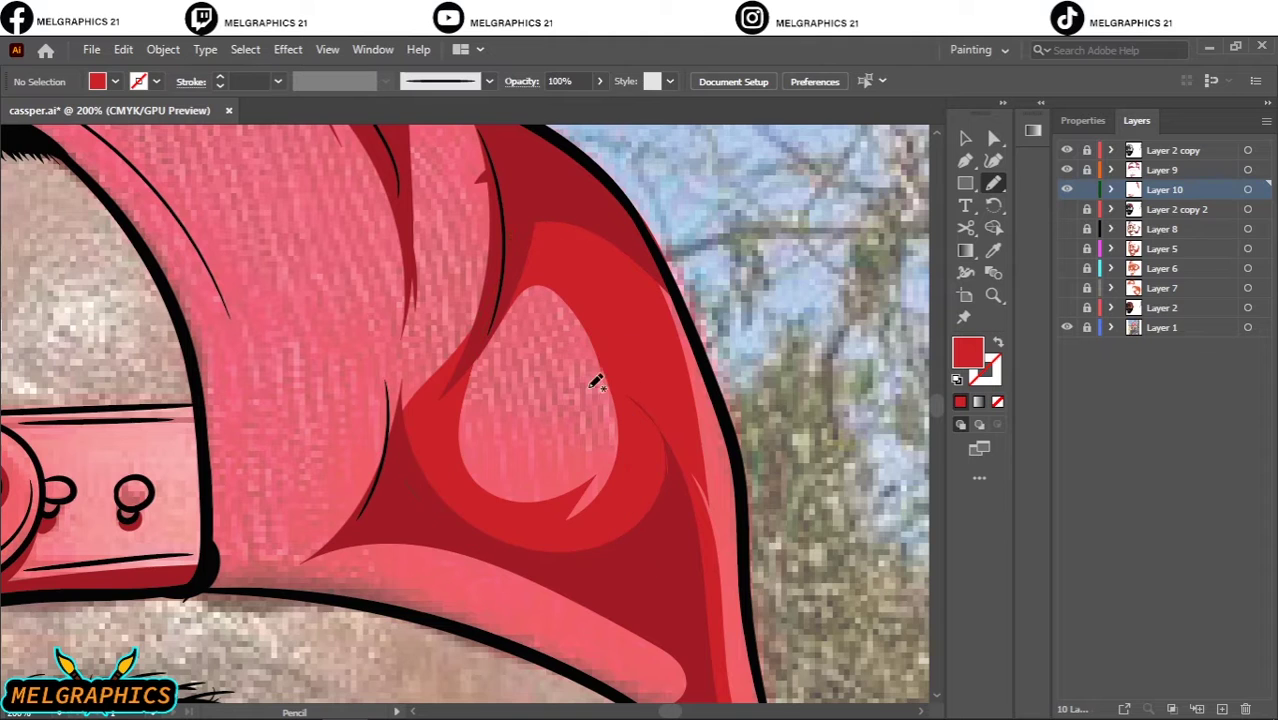
pyautogui.scroll(-2, 545, 592)
pyautogui.moveTo(205, 508); pyautogui.dragTo(343, 413)
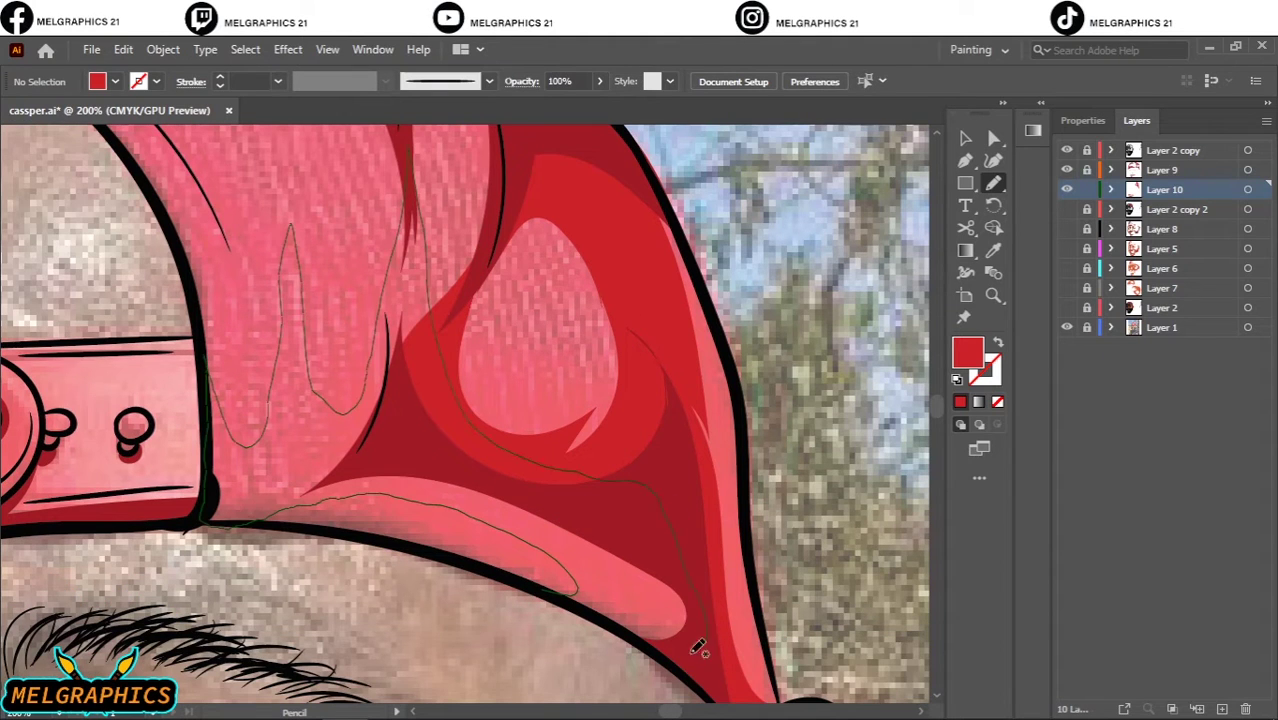
pyautogui.moveTo(698, 648); pyautogui.dragTo(700, 650)
# Add darker red shade shapes across the cap crown, narrowing the pink highlight.
pyautogui.scroll(5, 600, 500)
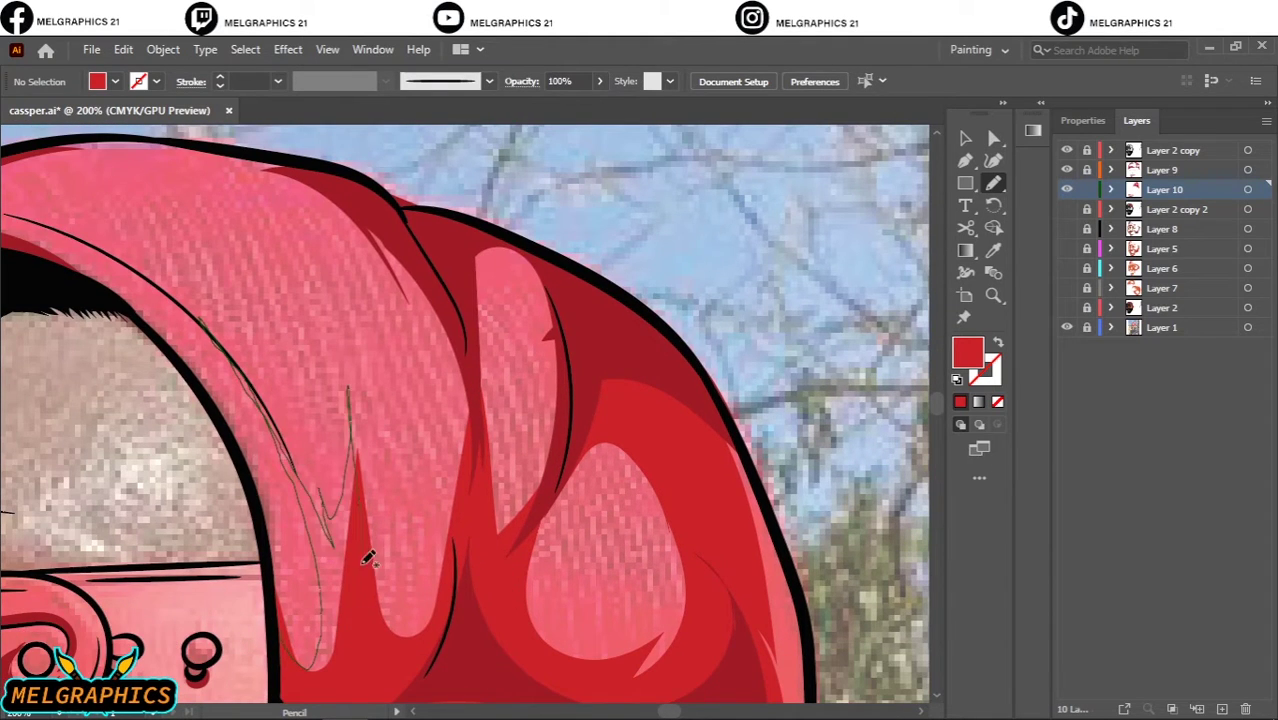
pyautogui.moveTo(368, 558); pyautogui.dragTo(322, 541)
pyautogui.hscroll(-3, 322, 541)
pyautogui.moveTo(612, 535)
pyautogui.mouseDown()
pyautogui.moveTo(419, 391)
pyautogui.moveTo(535, 538)
pyautogui.mouseUp()
pyautogui.moveTo(528, 228); pyautogui.dragTo(531, 224)
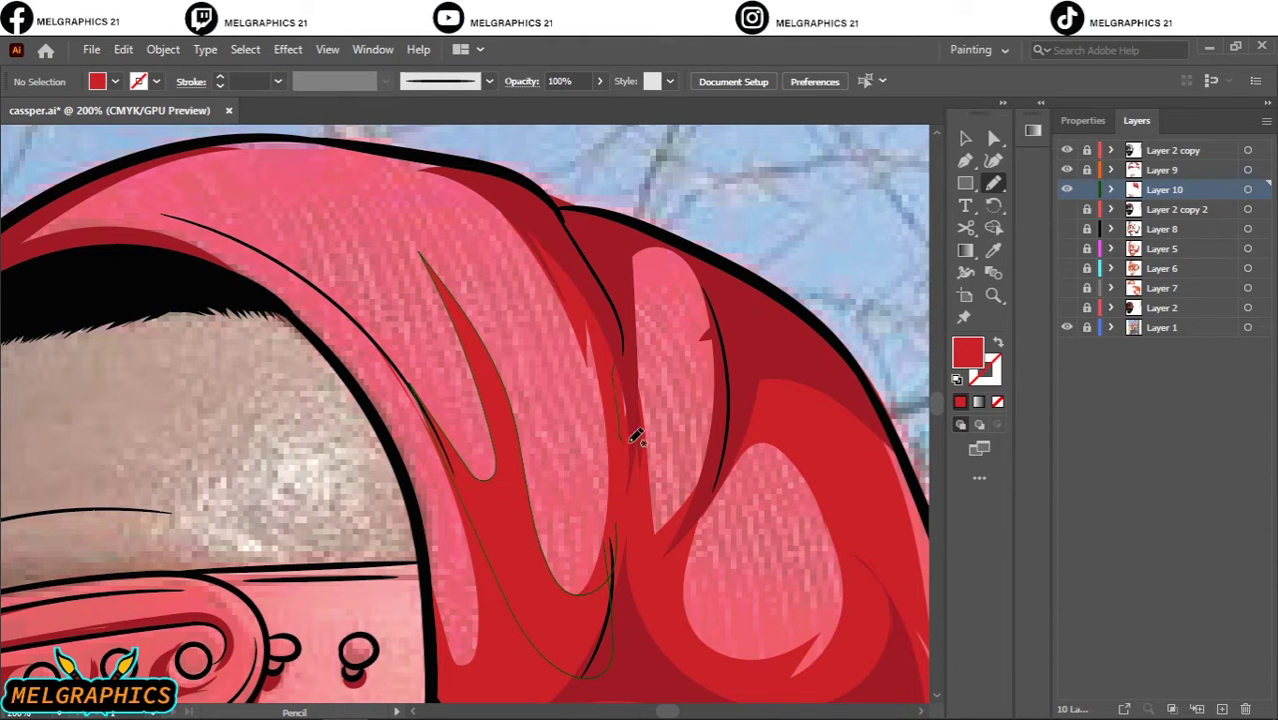
pyautogui.moveTo(685, 522); pyautogui.dragTo(606, 282)
pyautogui.hotkey('ctrl', '-')
pyautogui.hotkey('ctrl', '-')
pyautogui.hotkey('ctrl', '-')
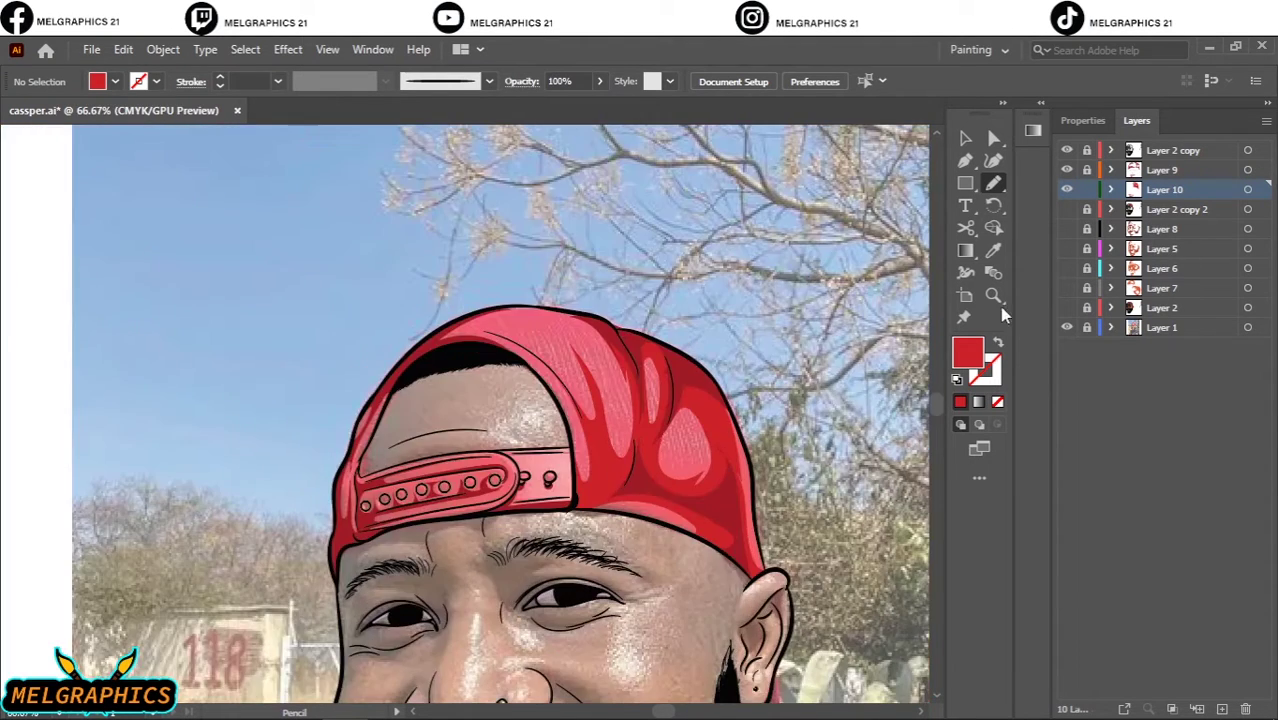
# Highlight the cap's top edge and shade behind the strap holes and strap's left edge.
pyautogui.click(1066, 307)
pyautogui.click(1066, 307)
pyautogui.click(1066, 327)
pyautogui.hotkey('ctrl', '+')
pyautogui.hotkey('ctrl', '+')
pyautogui.hotkey('ctrl', '+')
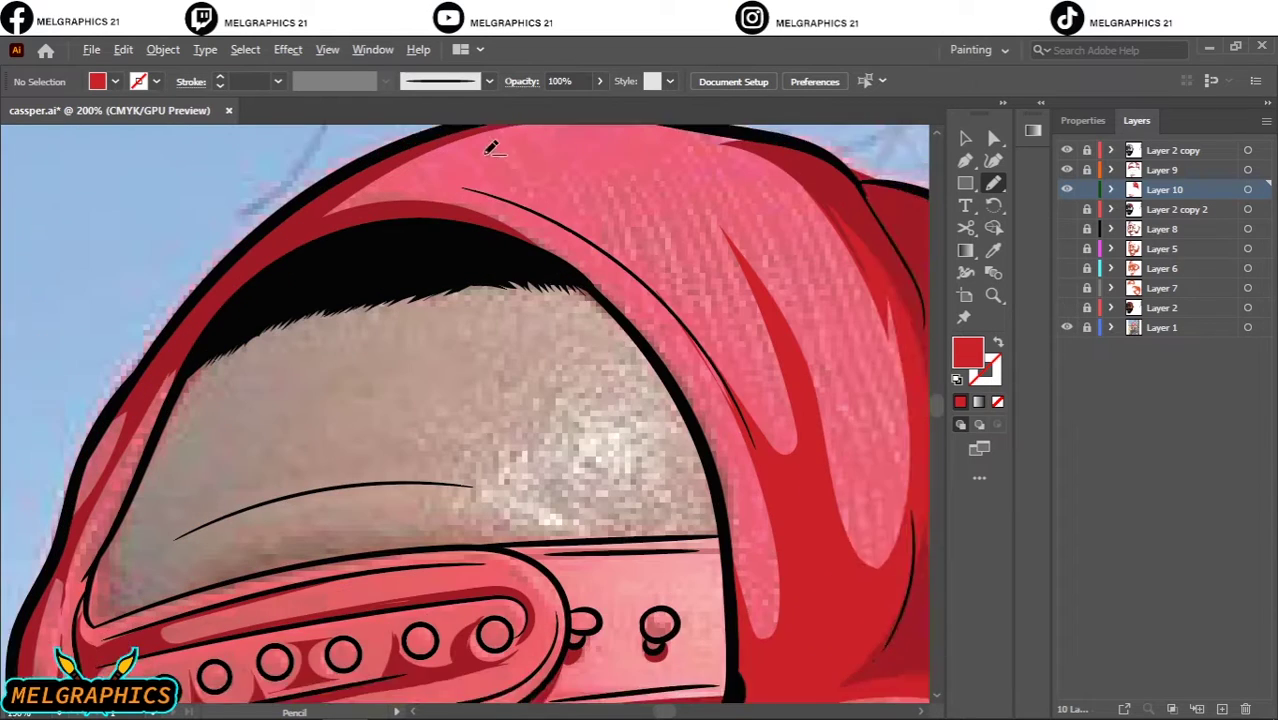
pyautogui.moveTo(365, 265)
pyautogui.mouseDown()
pyautogui.moveTo(822, 456)
pyautogui.moveTo(893, 205)
pyautogui.moveTo(536, 252)
pyautogui.mouseUp()
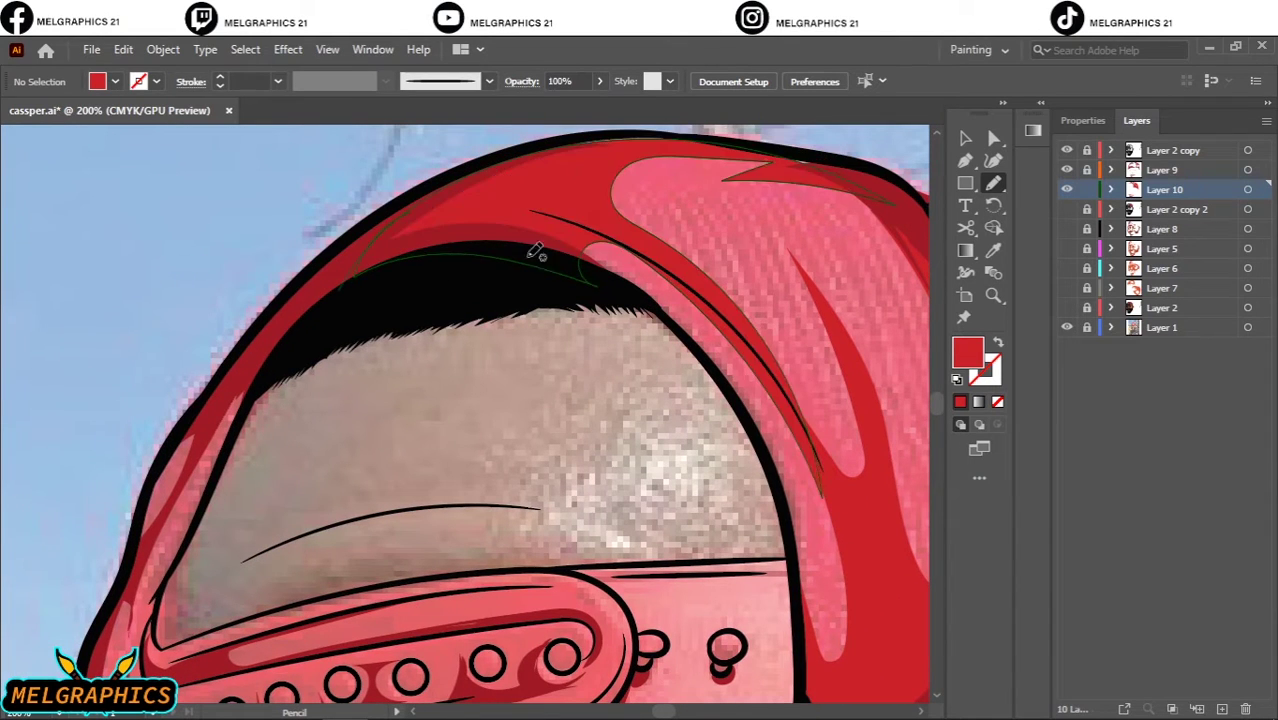
pyautogui.scroll(-3, 197, 608)
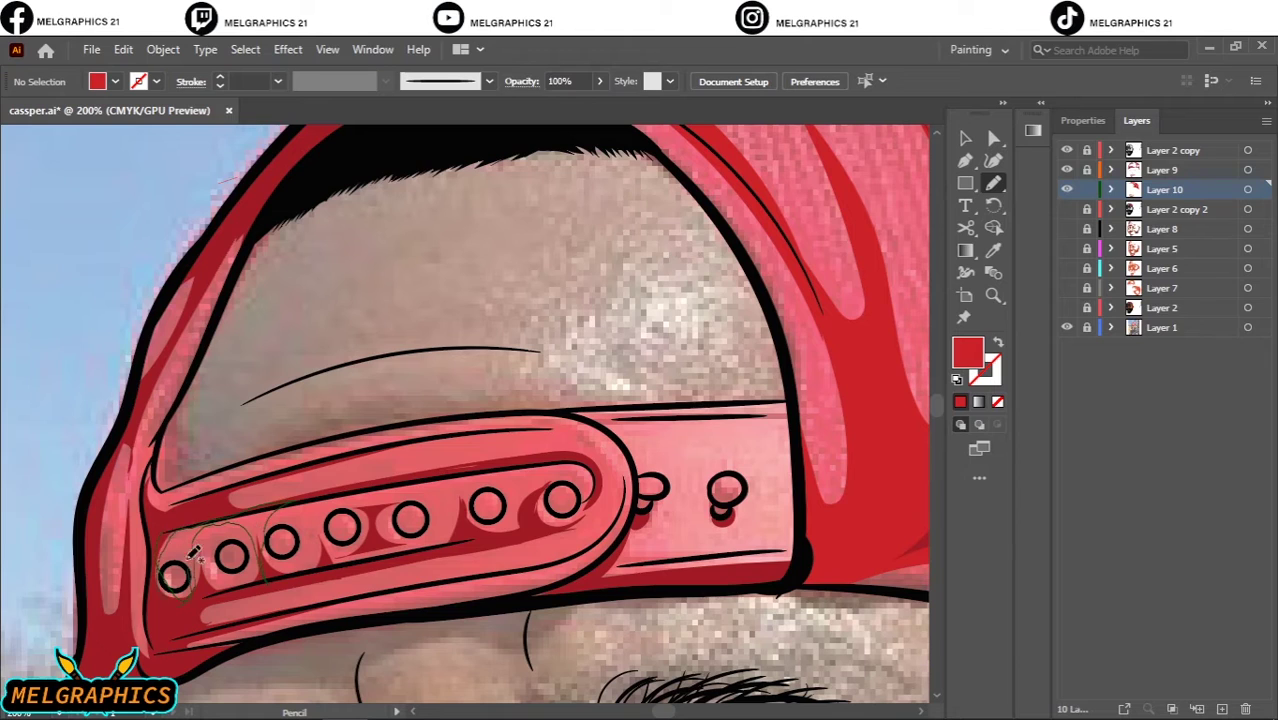
pyautogui.moveTo(193, 553)
pyautogui.mouseDown()
pyautogui.moveTo(330, 497)
pyautogui.moveTo(334, 560)
pyautogui.mouseUp()
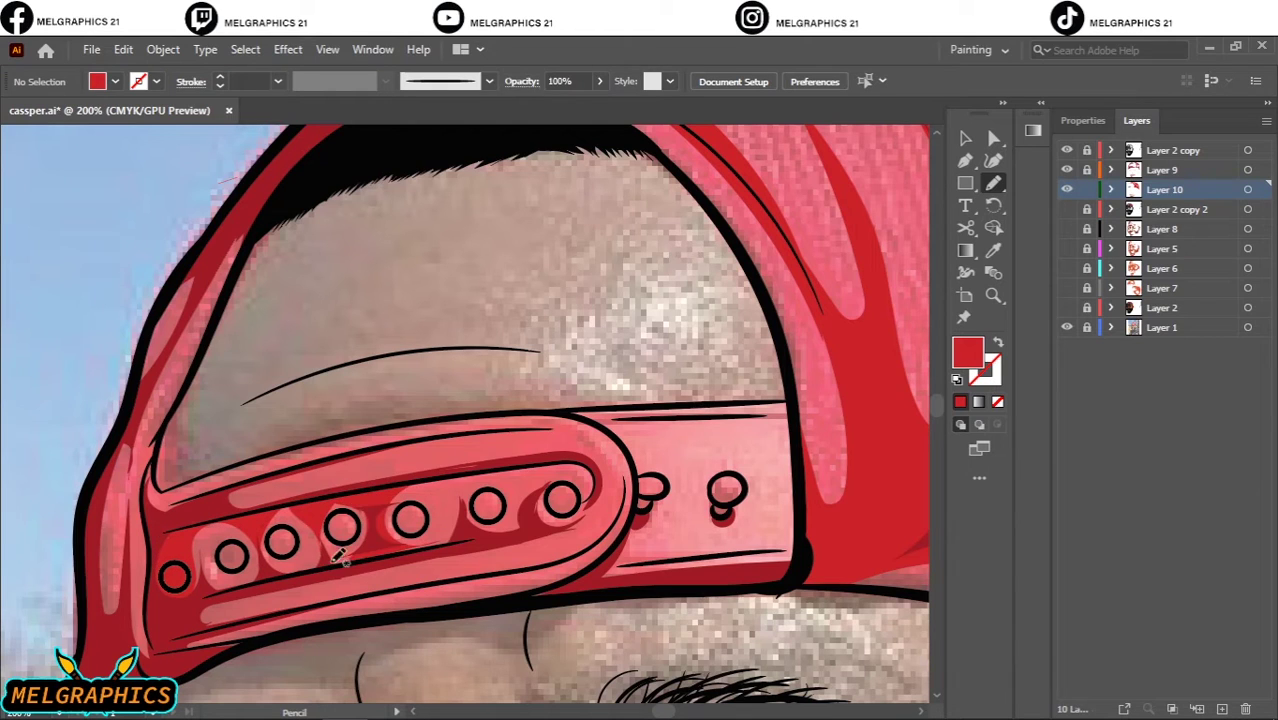
pyautogui.moveTo(443, 515)
pyautogui.mouseDown()
pyautogui.moveTo(524, 459)
pyautogui.moveTo(590, 485)
pyautogui.mouseUp()
pyautogui.moveTo(133, 445); pyautogui.dragTo(120, 428)
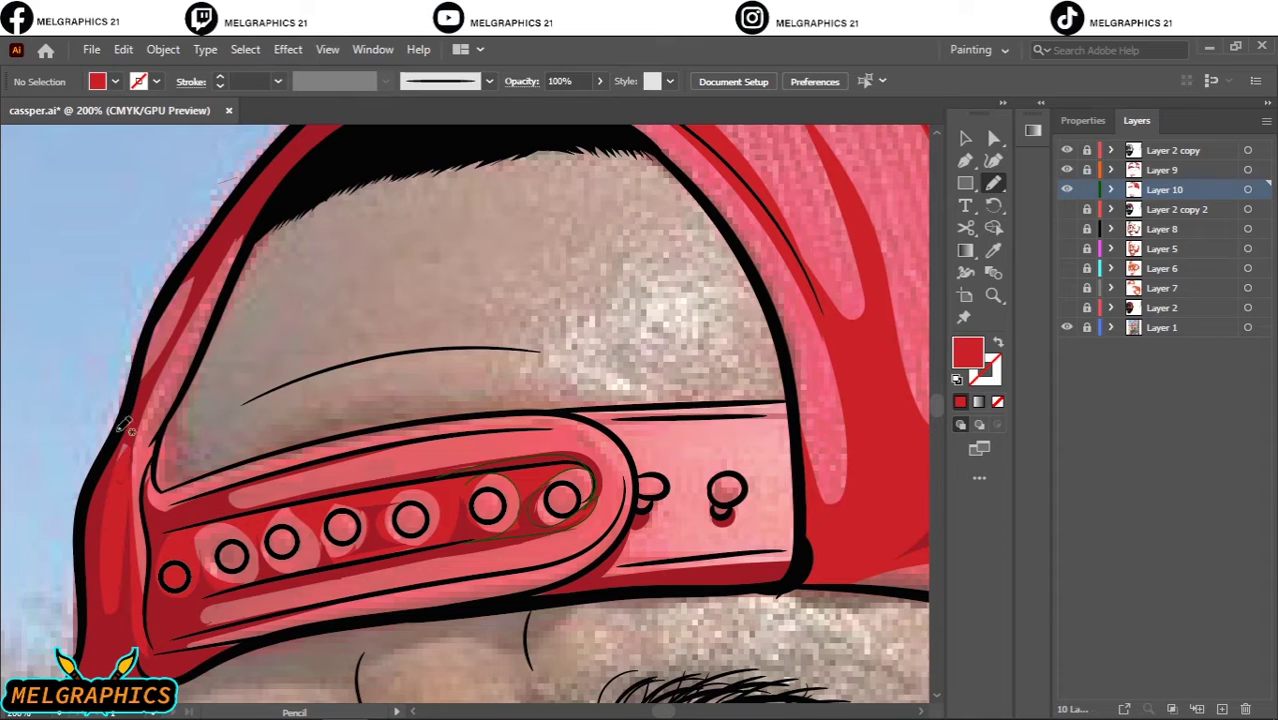
pyautogui.hotkey('ctrl', '-')
pyautogui.hotkey('ctrl', '-')
pyautogui.hotkey('ctrl', '-')
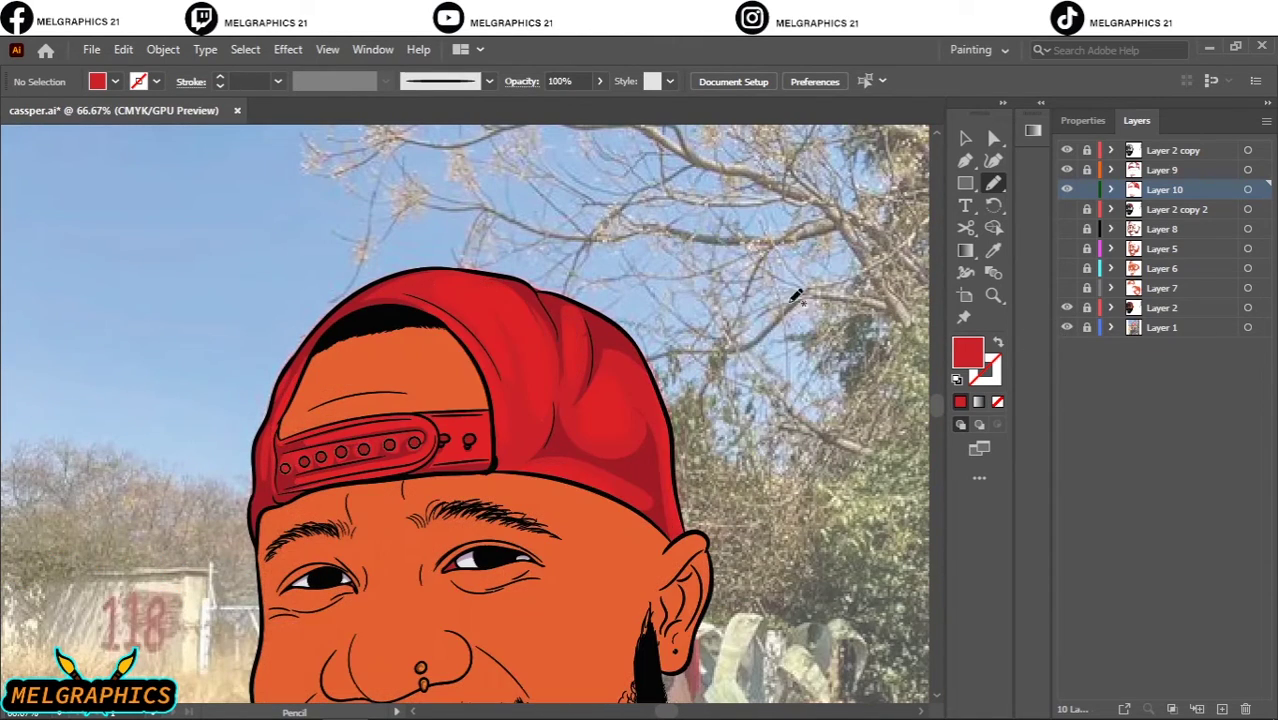
# Recolor the selected cap artwork to a deeper red with less black and slight cyan.
pyautogui.click(585, 428)
pyautogui.hotkey('ctrl', '+')
pyautogui.hotkey('ctrl', '+')
pyautogui.hotkey('ctrl', '+')
pyautogui.click(123, 49)
pyautogui.click(500, 415)
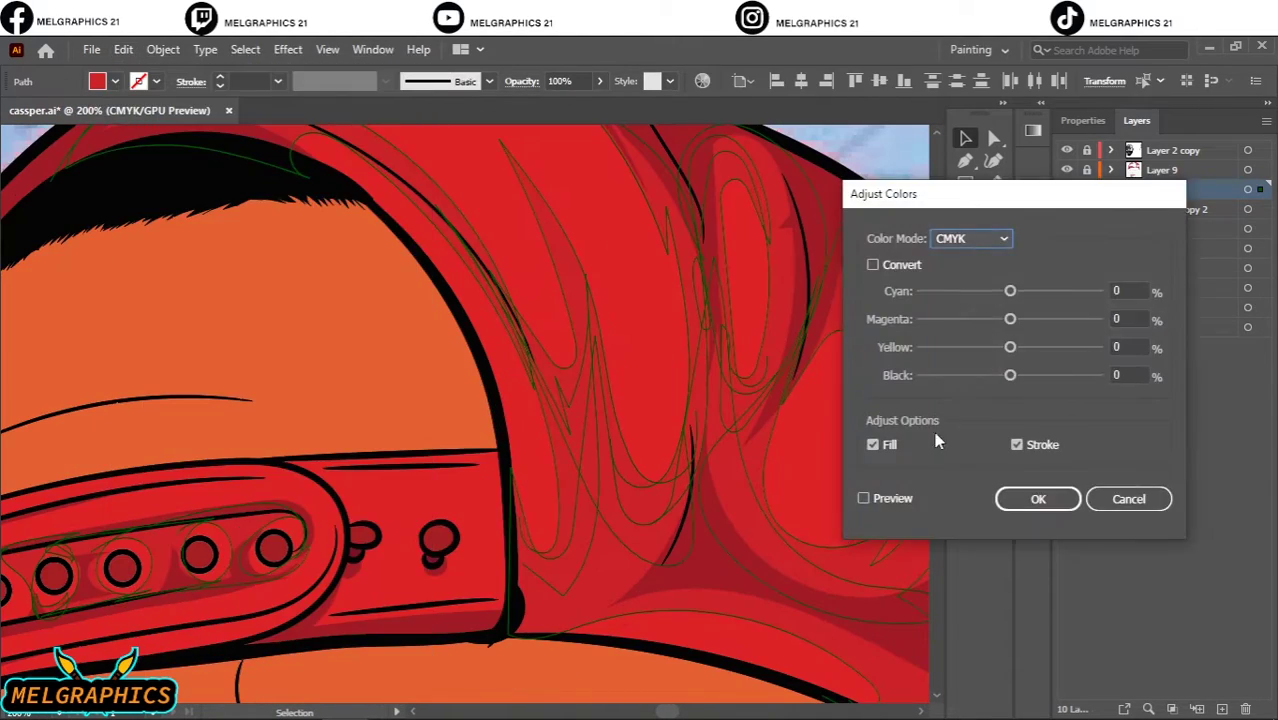
pyautogui.moveTo(1010, 376); pyautogui.dragTo(1011, 380)
pyautogui.moveTo(1010, 291); pyautogui.dragTo(1015, 297)
pyautogui.click(1010, 375)
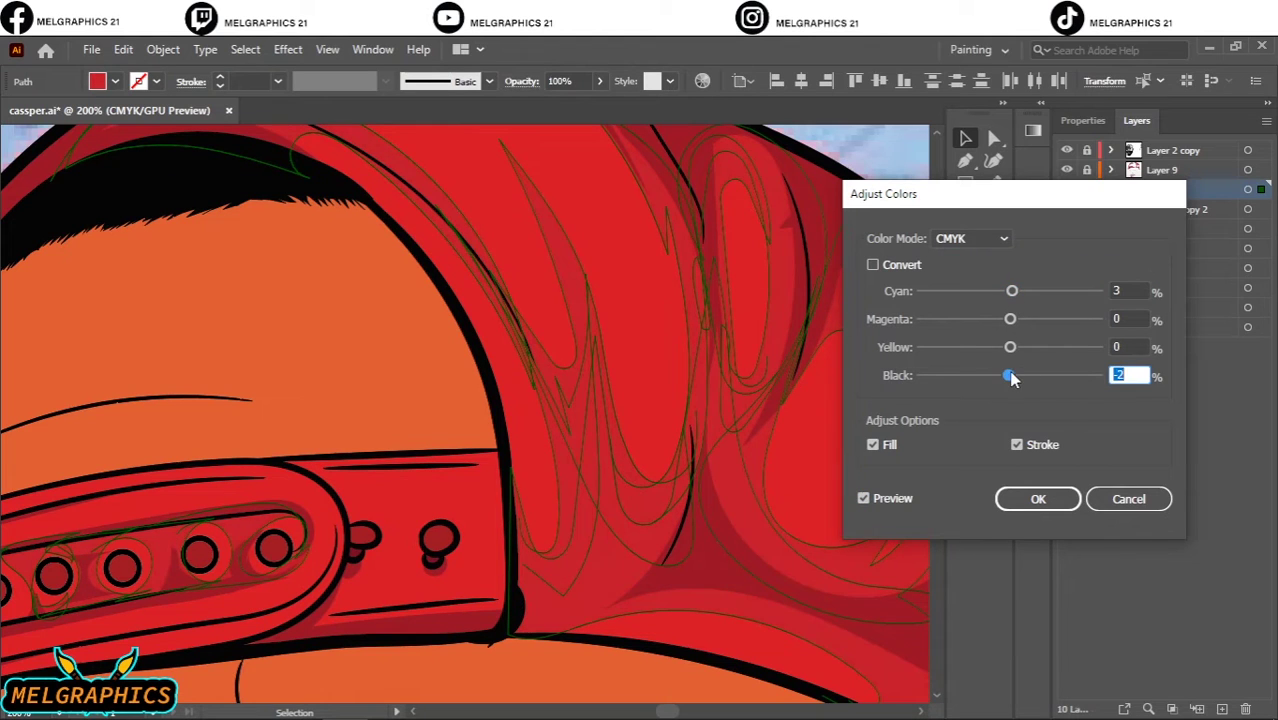
pyautogui.click(1129, 498)
pyautogui.click(123, 49)
pyautogui.click(480, 374)
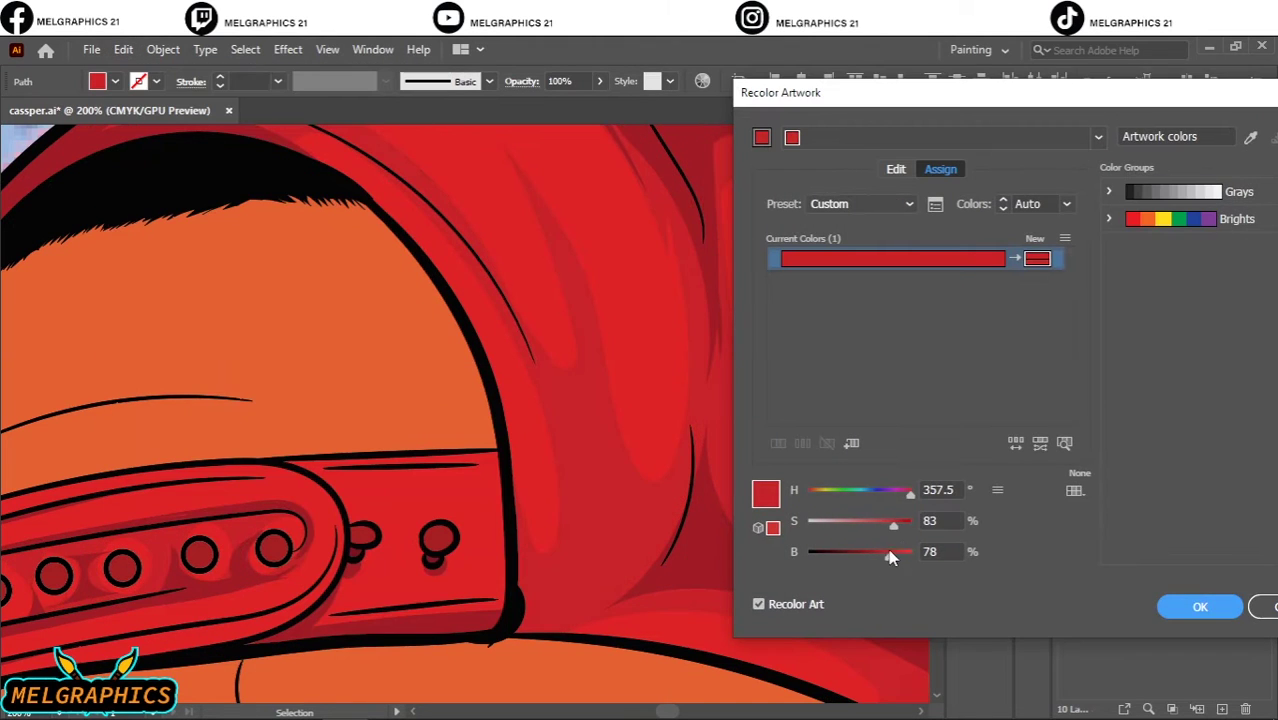
pyautogui.press('Return')
pyautogui.hotkey('ctrl', 'shift', 'a')
# Add a new empty Layer 11 above Layer 8.
pyautogui.hotkey('ctrl', '-')
pyautogui.hotkey('ctrl', '-')
pyautogui.hotkey('ctrl', '-')
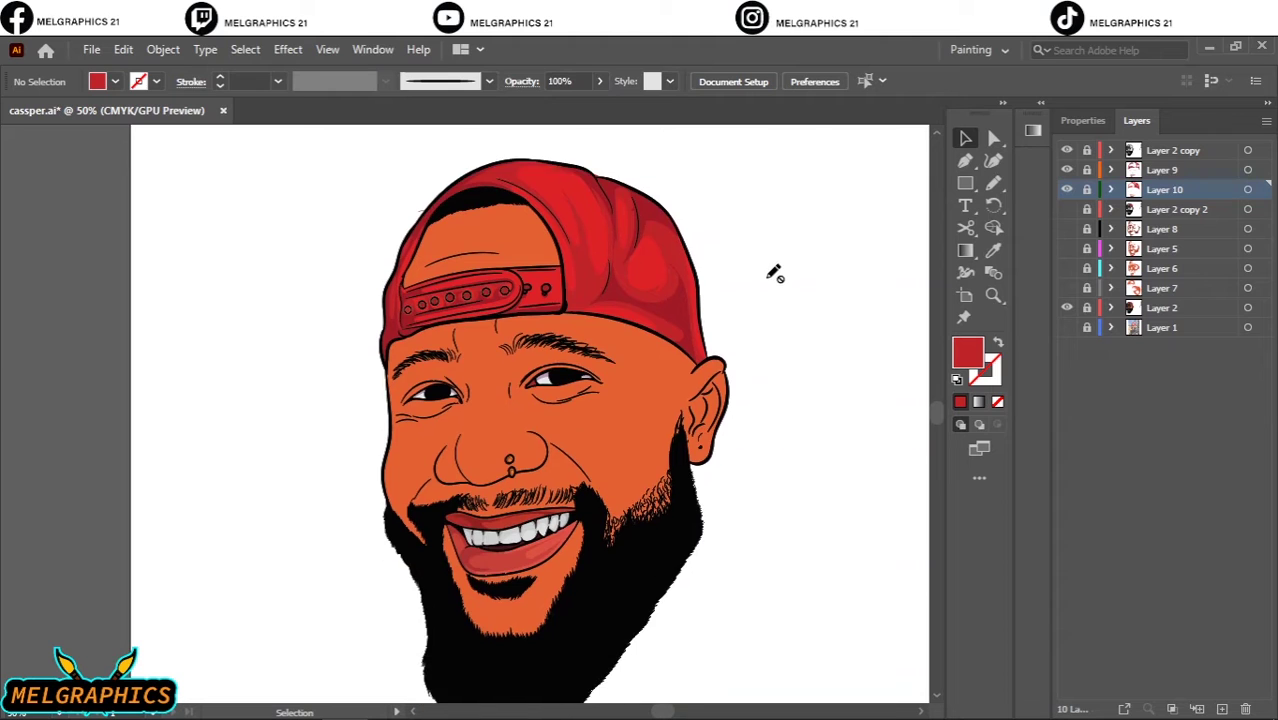
pyautogui.hotkey('ctrl', '+')
pyautogui.hotkey('ctrl', '+')
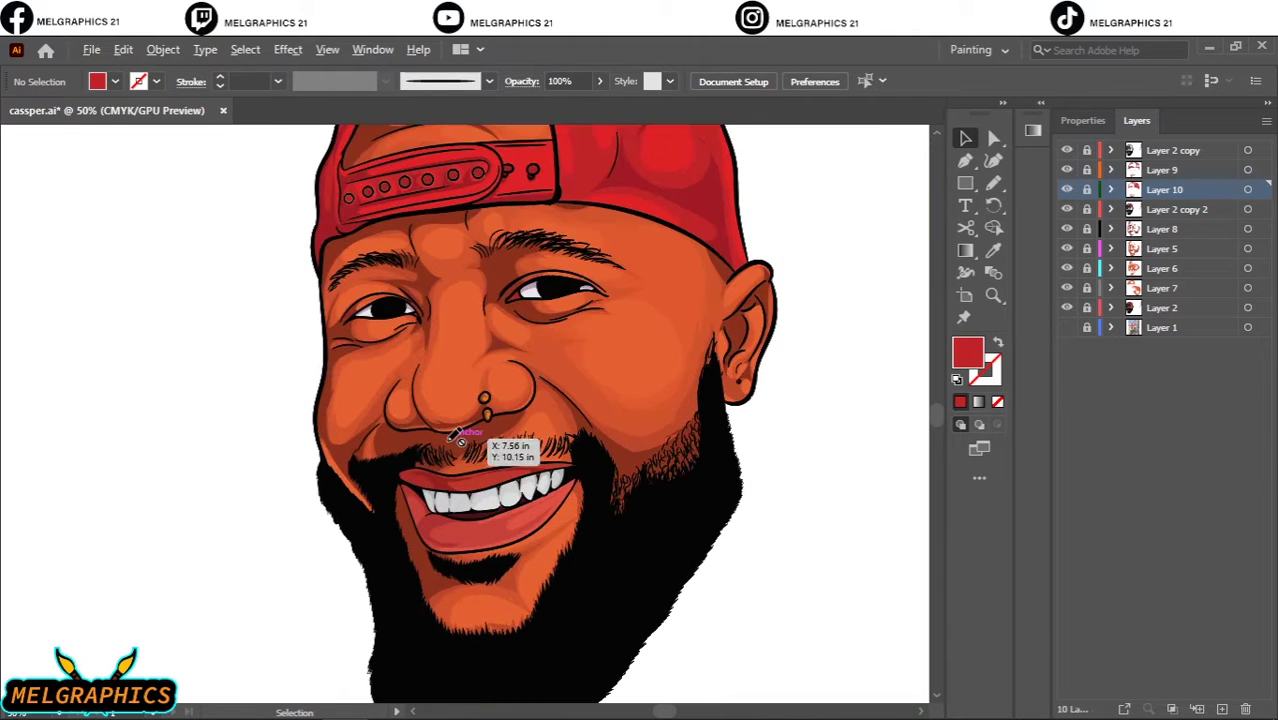
pyautogui.click(1162, 248)
pyautogui.click(1222, 708)
# With the reference photo shown and Layer 2 hidden, draw highlights on the right cheek and nose.
pyautogui.hotkey('ctrl', '+')
pyautogui.hotkey('ctrl', '+')
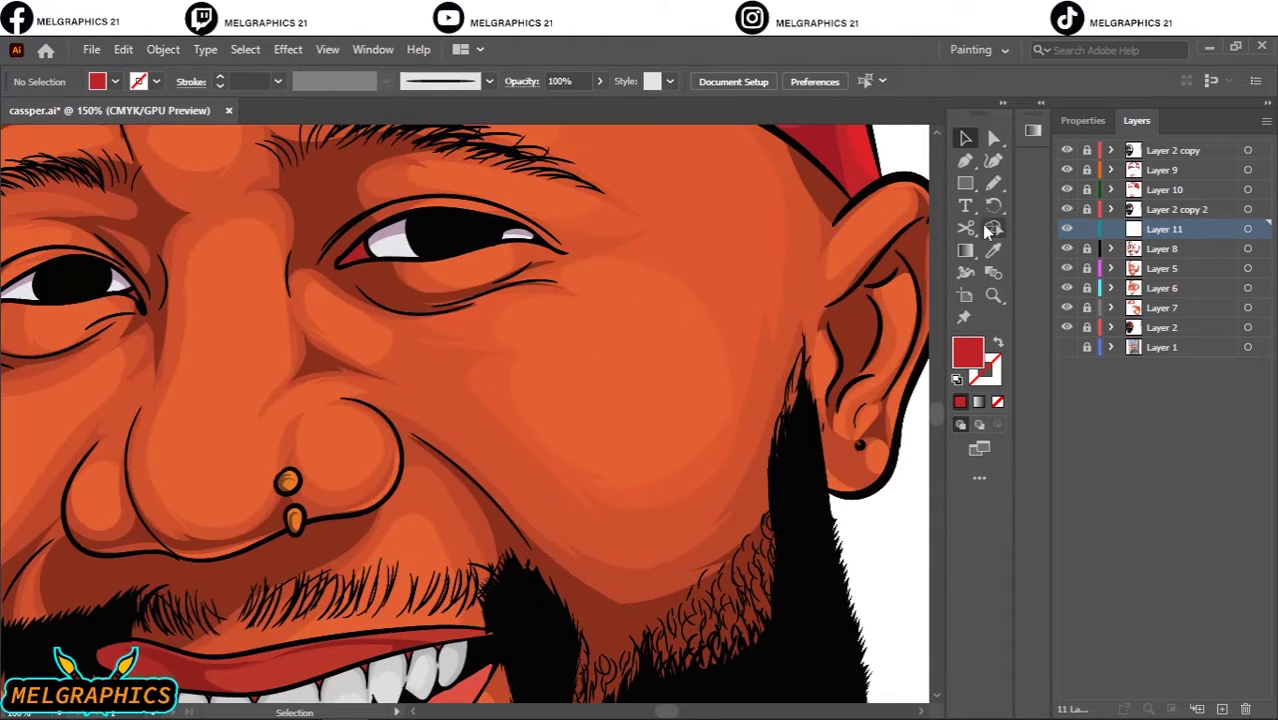
pyautogui.click(1067, 327)
pyautogui.click(993, 183)
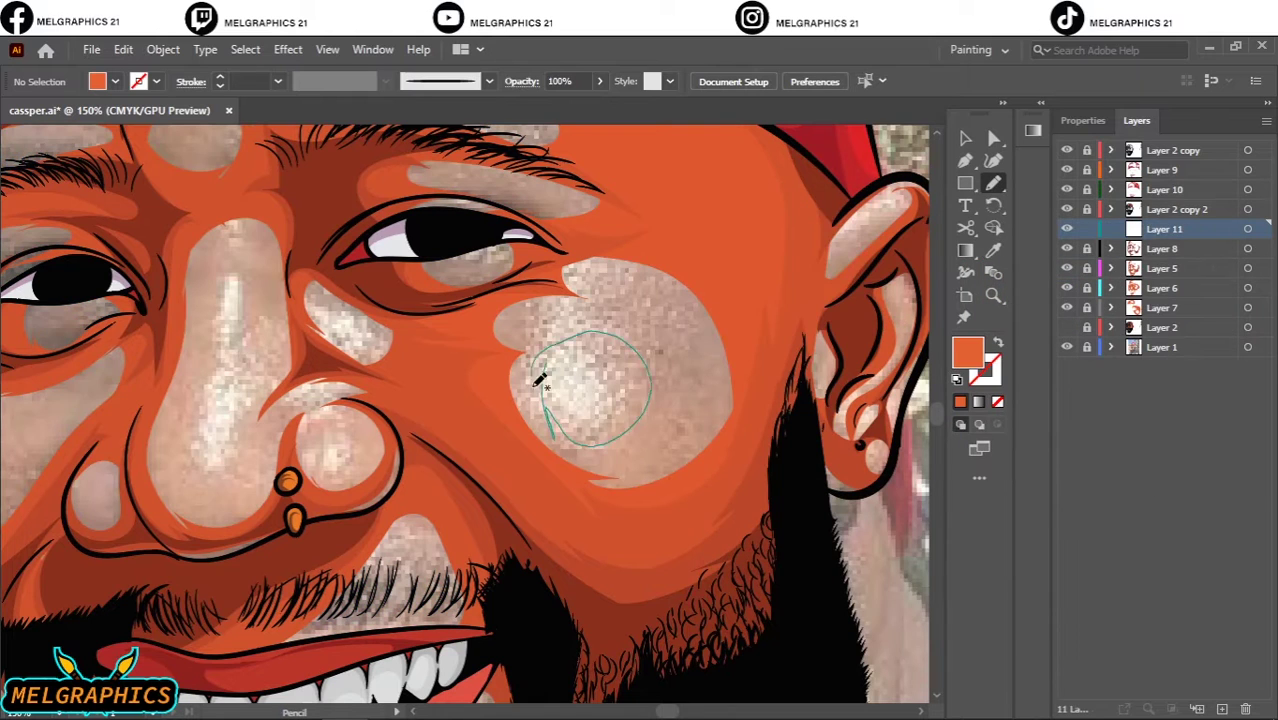
pyautogui.moveTo(540, 381); pyautogui.dragTo(543, 392)
pyautogui.moveTo(205, 400); pyautogui.dragTo(210, 410)
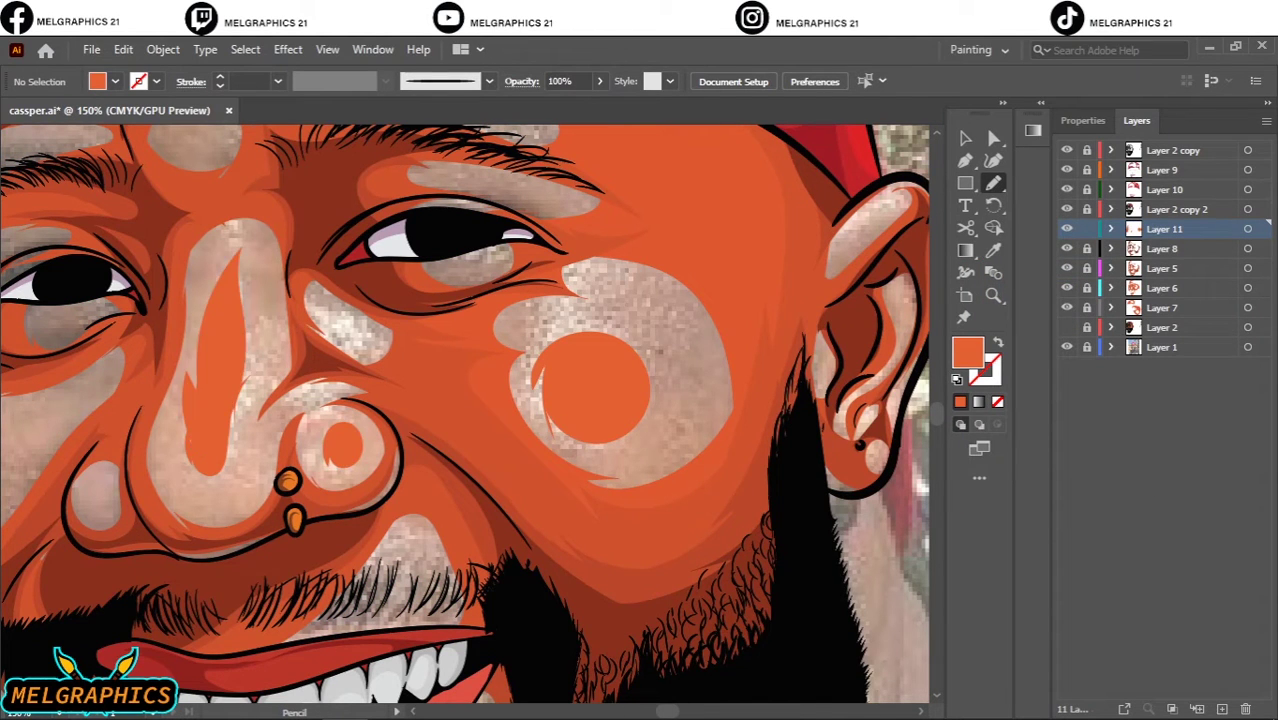
pyautogui.scroll(-5, 190, 380)
pyautogui.scroll(6, 190, 380)
# Draw more highlight blobs on the cheeks and forehead, and move Layer 11 below Layer 7.
pyautogui.moveTo(135, 482); pyautogui.dragTo(187, 510)
pyautogui.scroll(5, 484, 598)
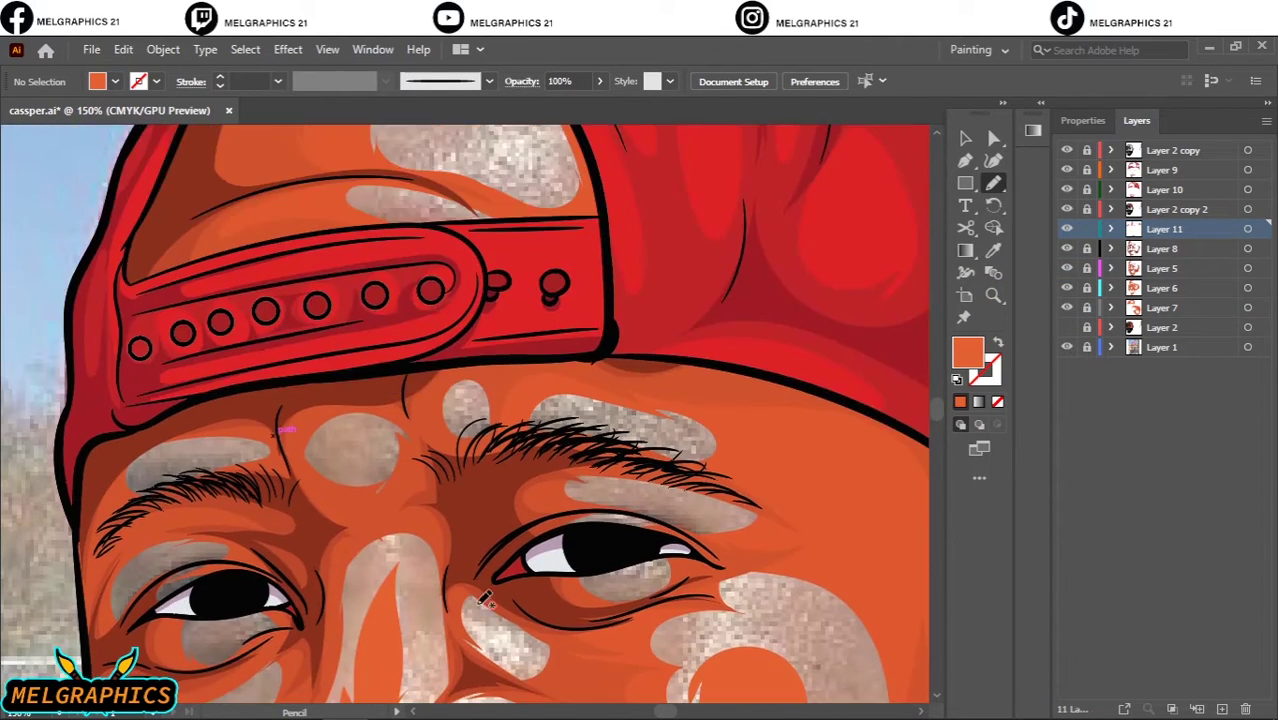
pyautogui.moveTo(382, 424); pyautogui.dragTo(335, 420)
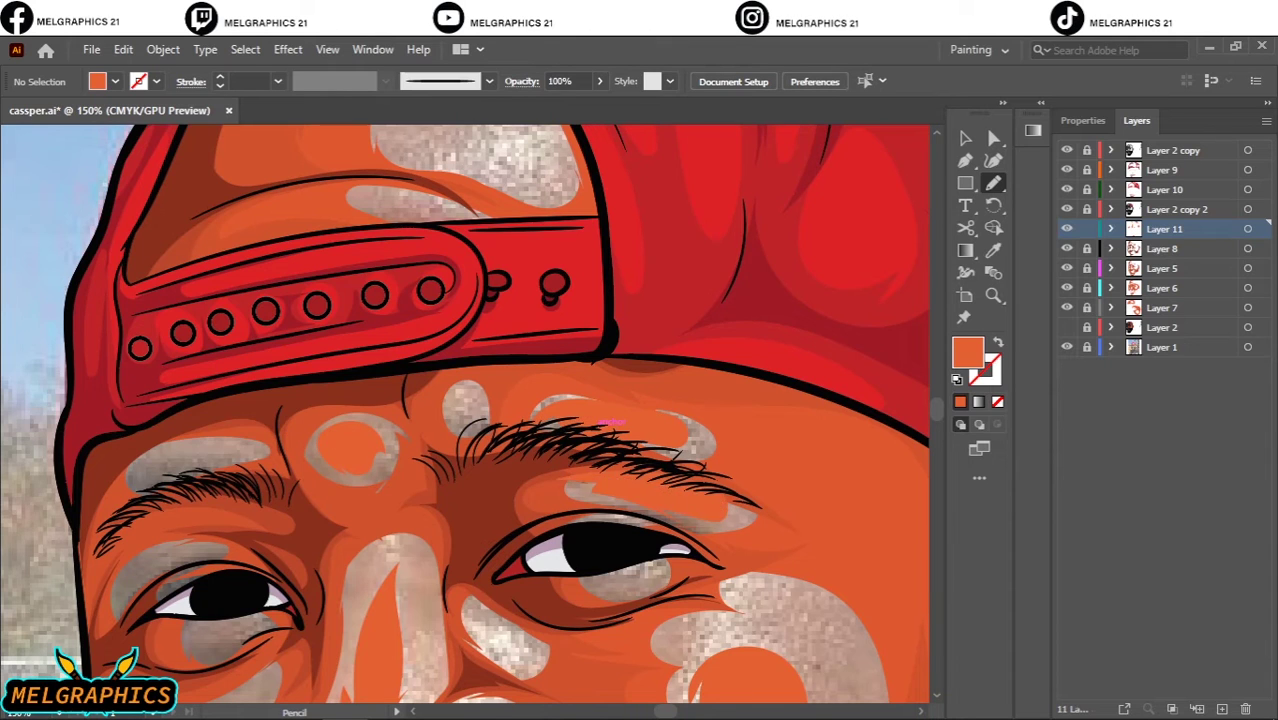
pyautogui.scroll(3, 500, 320)
pyautogui.moveTo(485, 300); pyautogui.dragTo(480, 292)
pyautogui.moveTo(440, 340); pyautogui.dragTo(520, 352)
pyautogui.moveTo(1165, 228); pyautogui.dragTo(1165, 316)
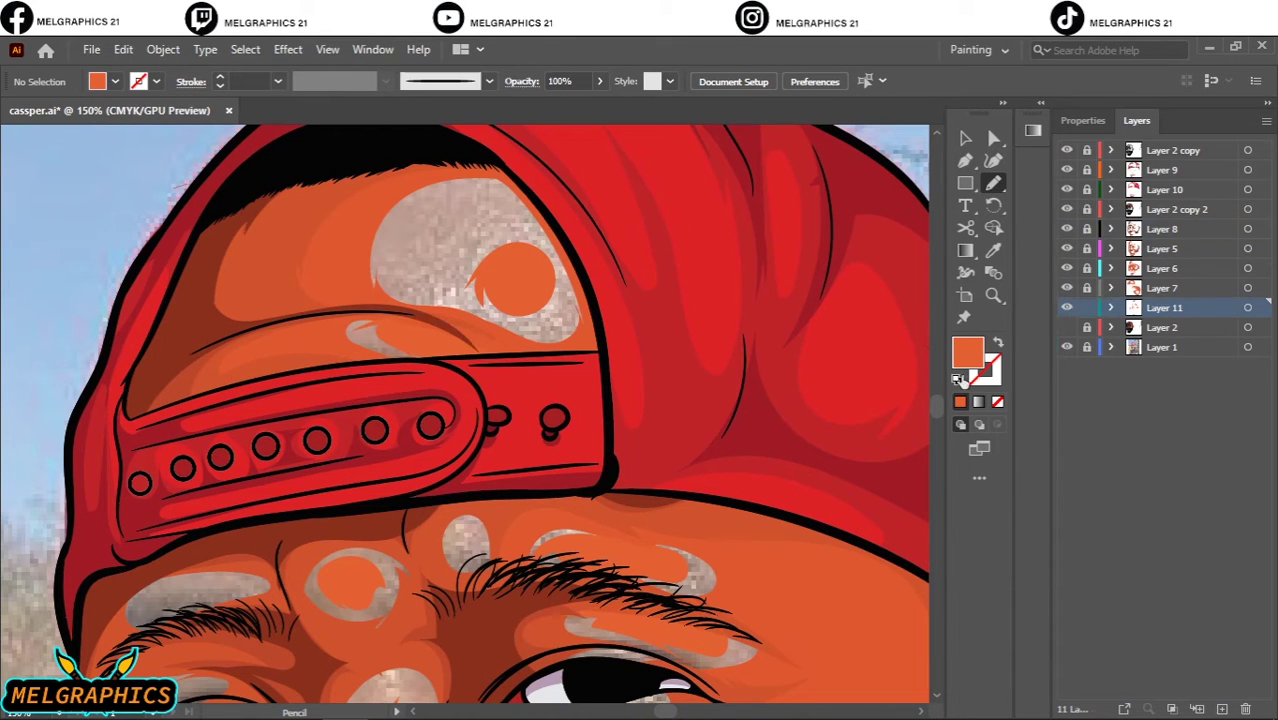
pyautogui.scroll(-6, 343, 170)
# Recolor the highlights to a lighter, less saturated orange.
pyautogui.click(123, 49)
pyautogui.click(500, 425)
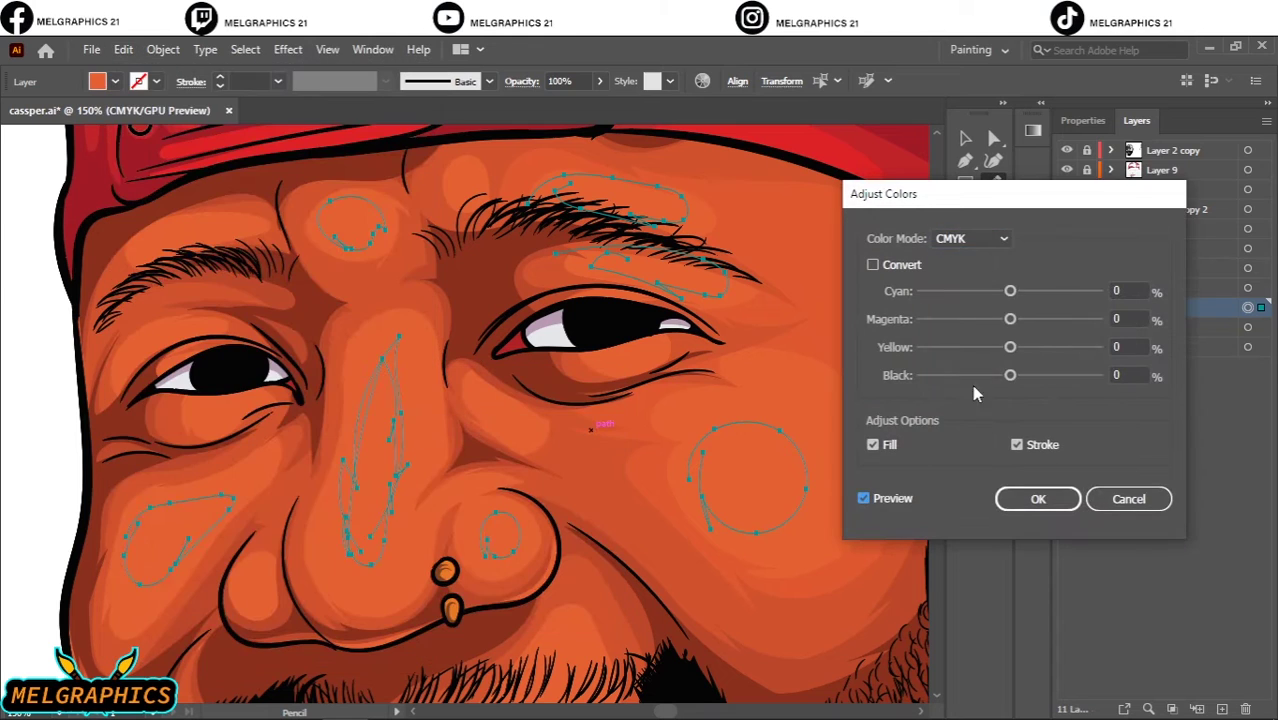
pyautogui.click(1128, 498)
pyautogui.click(123, 49)
pyautogui.click(400, 366)
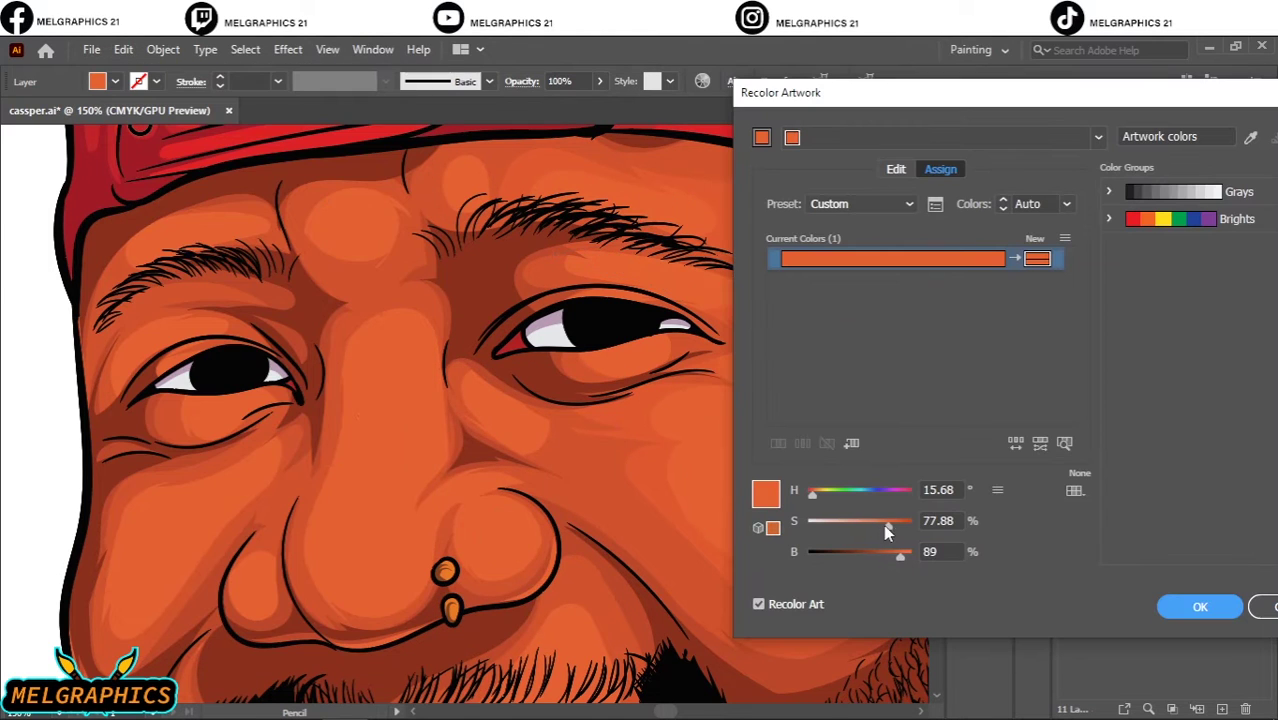
pyautogui.moveTo(887, 524); pyautogui.dragTo(905, 556)
pyautogui.press('Return')
pyautogui.scroll(-3, 722, 320)
# Draw a round cheek highlight and lighten it with Recolor Artwork.
pyautogui.scroll(3, 663, 420)
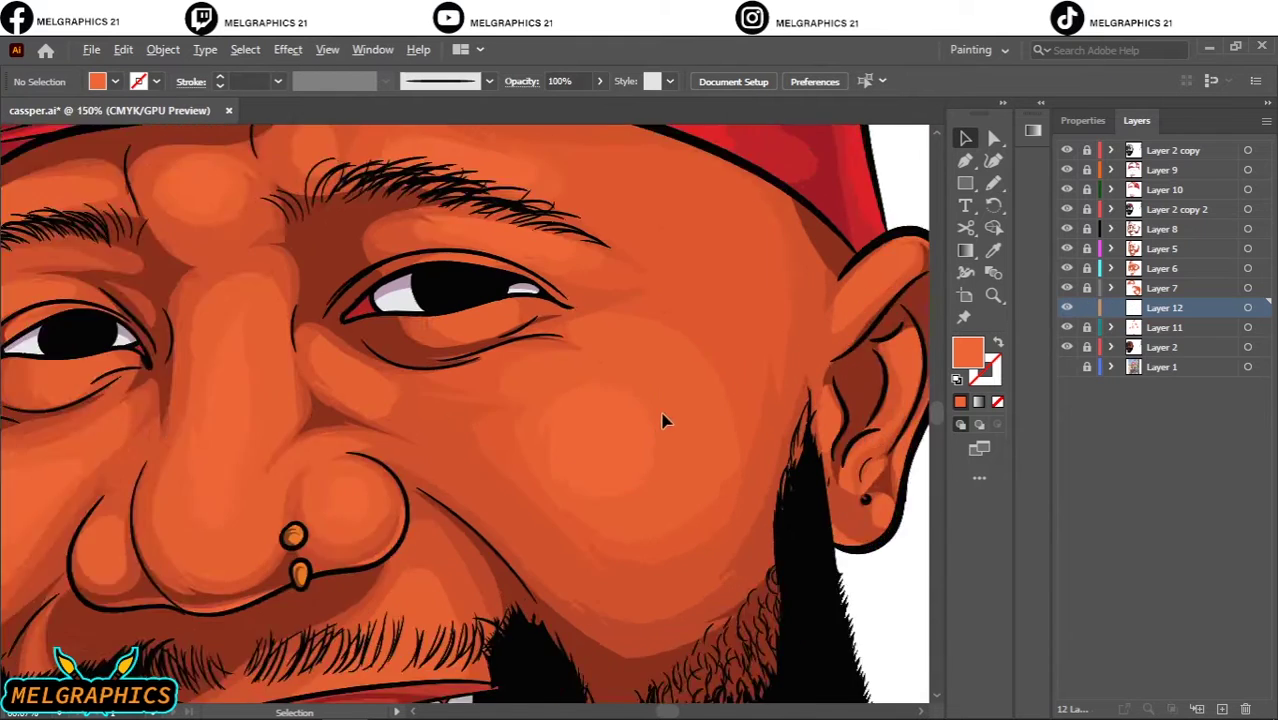
pyautogui.scroll(1, 663, 420)
pyautogui.press('n')
pyautogui.moveTo(538, 414); pyautogui.dragTo(540, 418)
pyautogui.hscroll(-3, 517, 478)
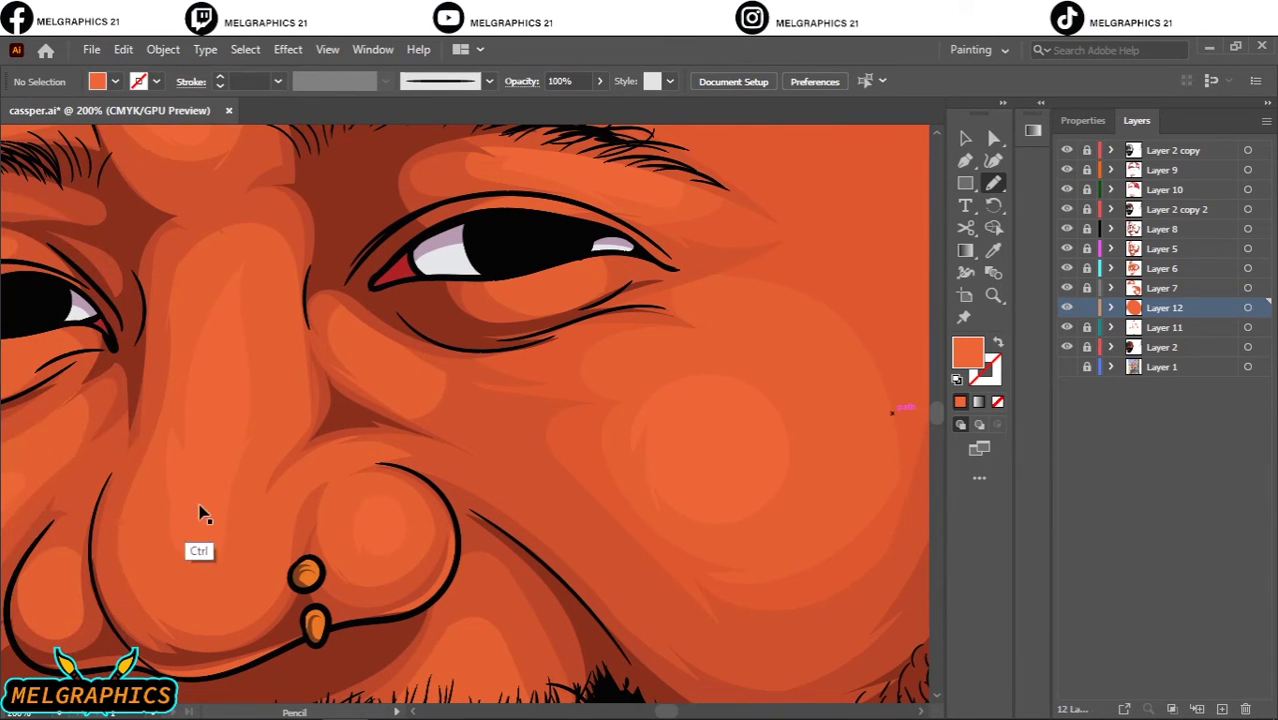
pyautogui.click(1248, 327)
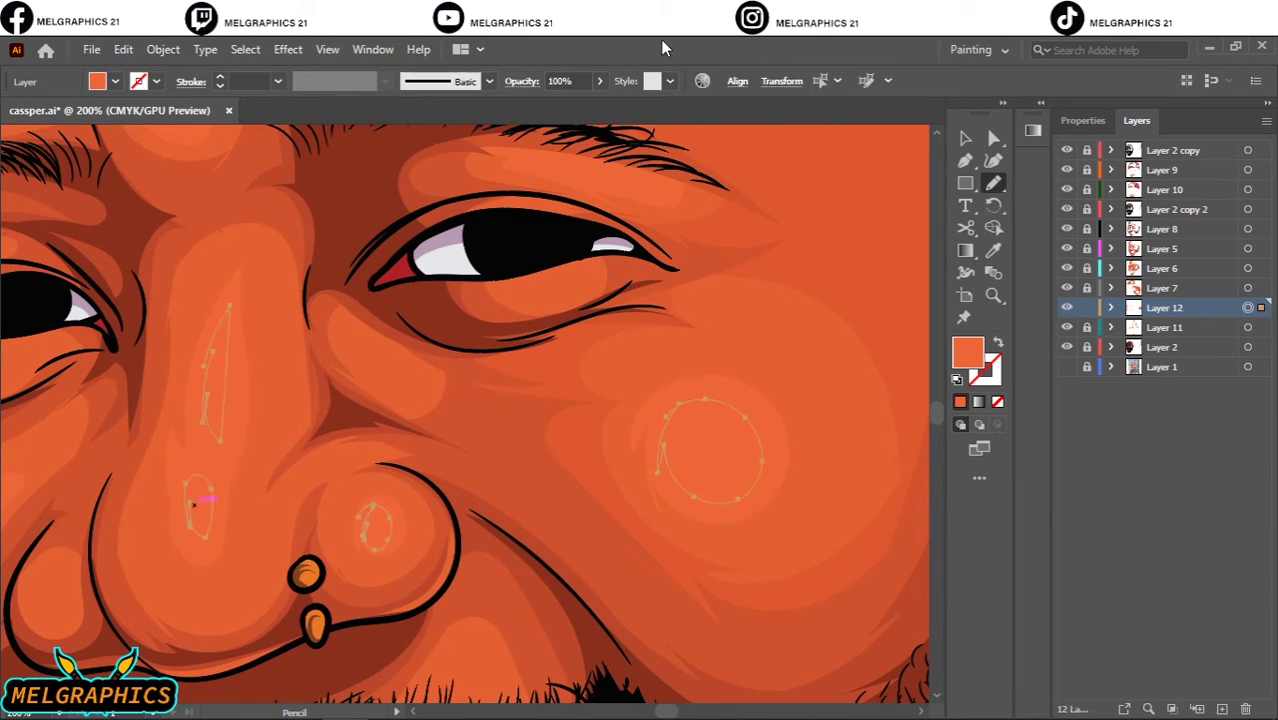
pyautogui.click(123, 49)
pyautogui.click(560, 377)
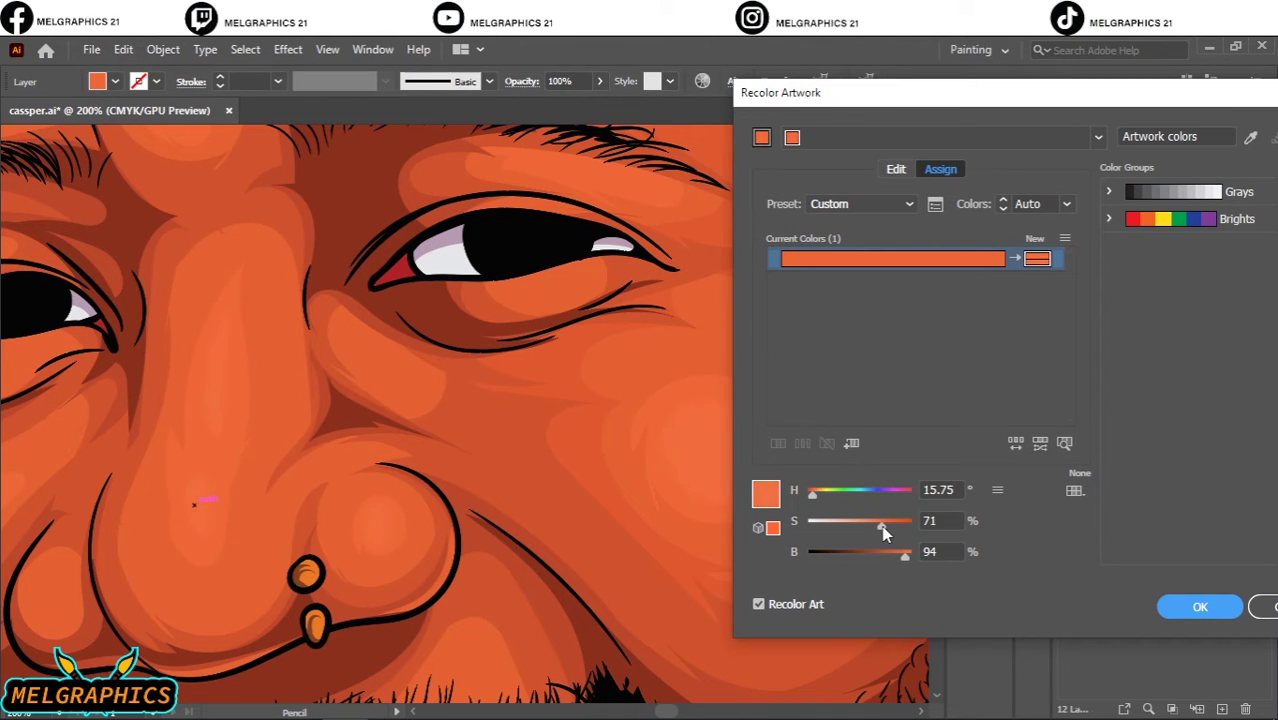
pyautogui.press('Return')
pyautogui.scroll(-4, 770, 290)
pyautogui.scroll(4, 906, 237)
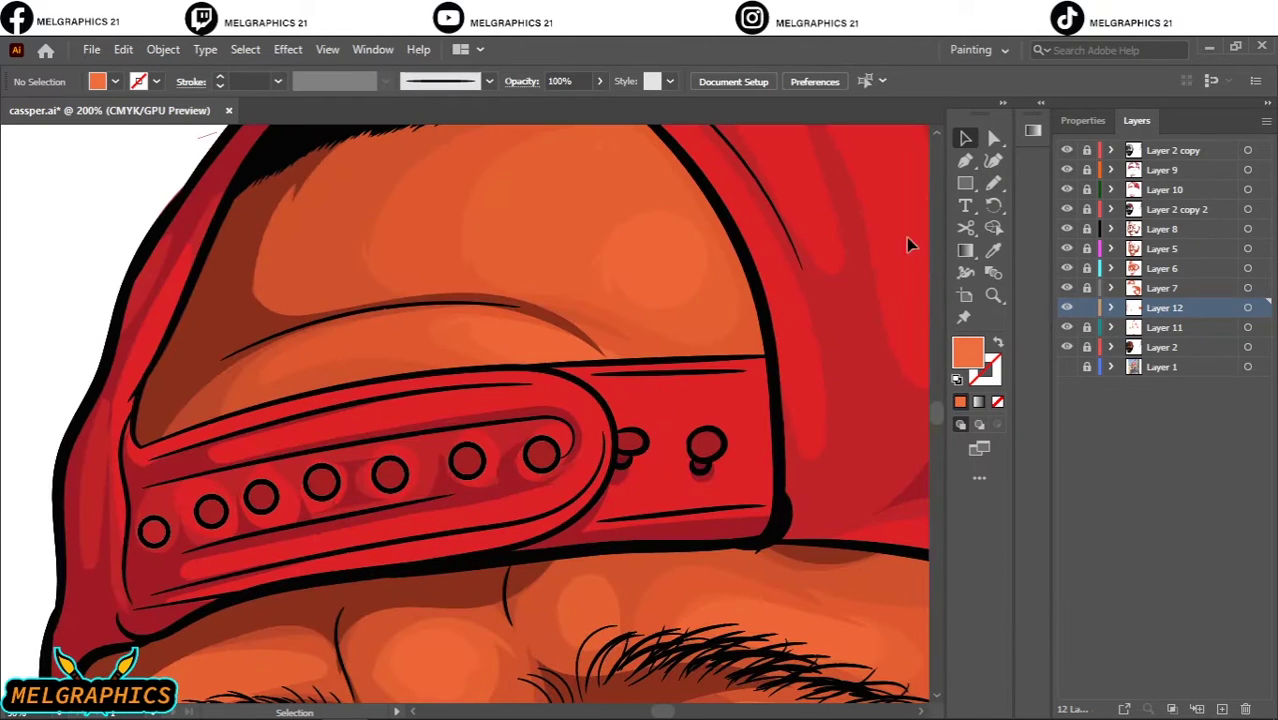
# Draw a Pencil highlight along the top of the ear.
pyautogui.press('n')
pyautogui.scroll(-3, 430, 499)
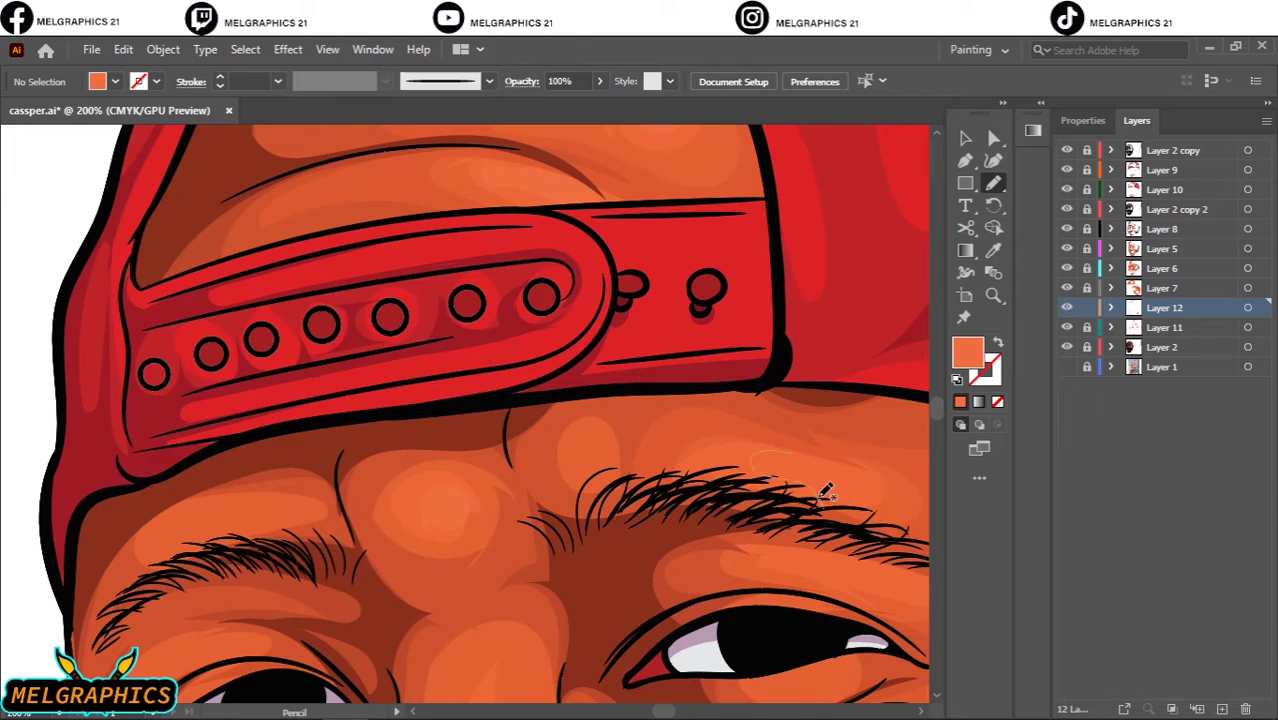
pyautogui.scroll(-4, 584, 432)
pyautogui.scroll(-3, 756, 486)
pyautogui.scroll(4, 720, 450)
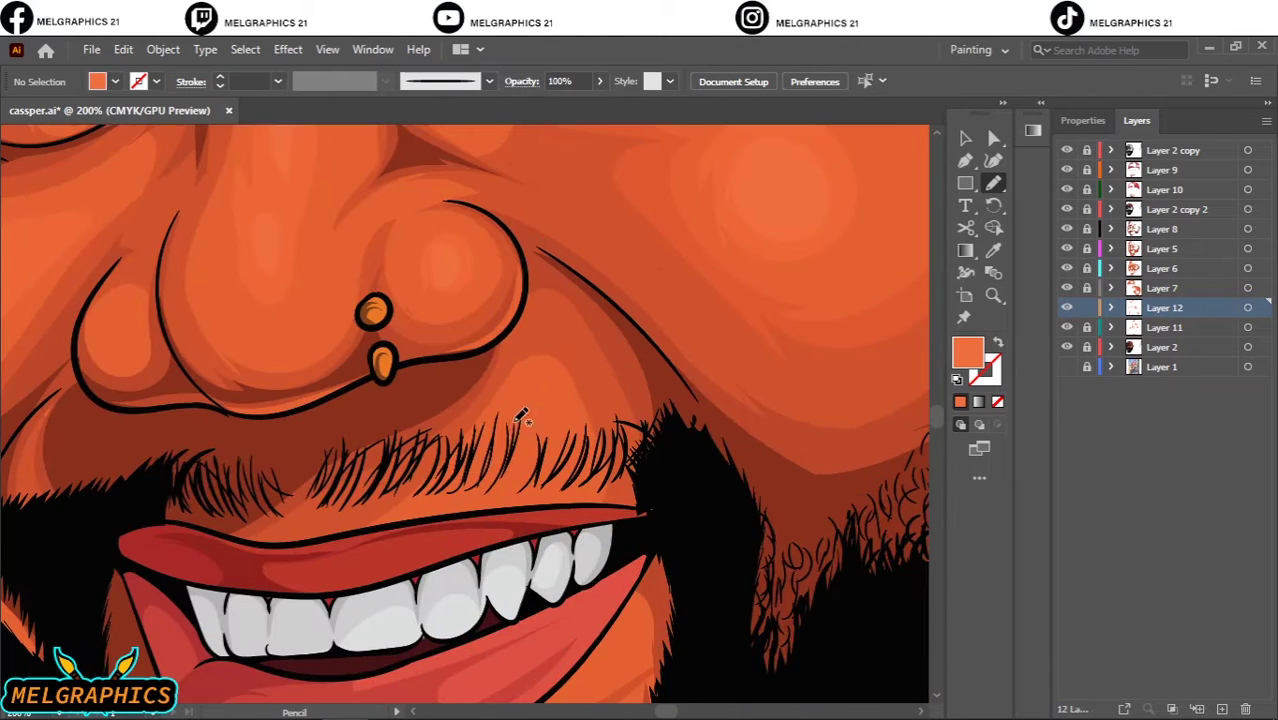
pyautogui.scroll(-3, 800, 480)
pyautogui.scroll(3, 684, 402)
pyautogui.moveTo(686, 199); pyautogui.dragTo(690, 203)
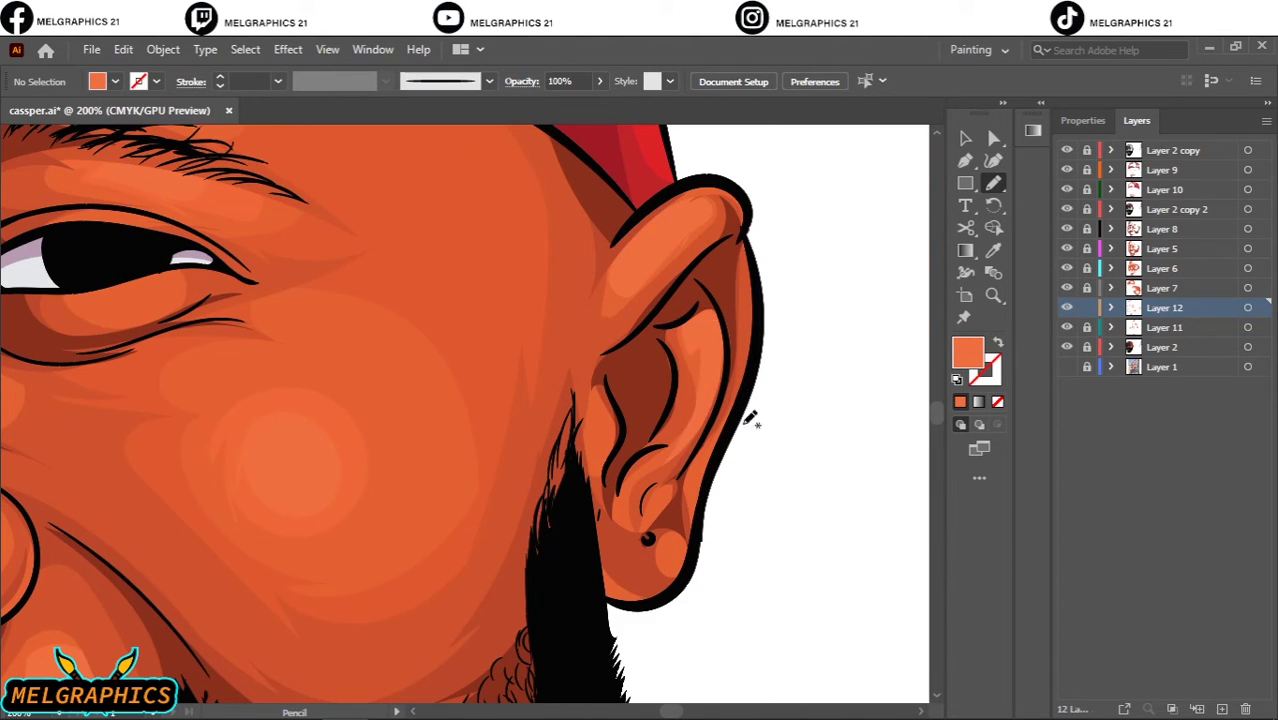
# Draw a highlight under the nose, just above the mustache.
pyautogui.scroll(-3, 683, 494)
pyautogui.scroll(3, 399, 434)
pyautogui.scroll(1, 385, 428)
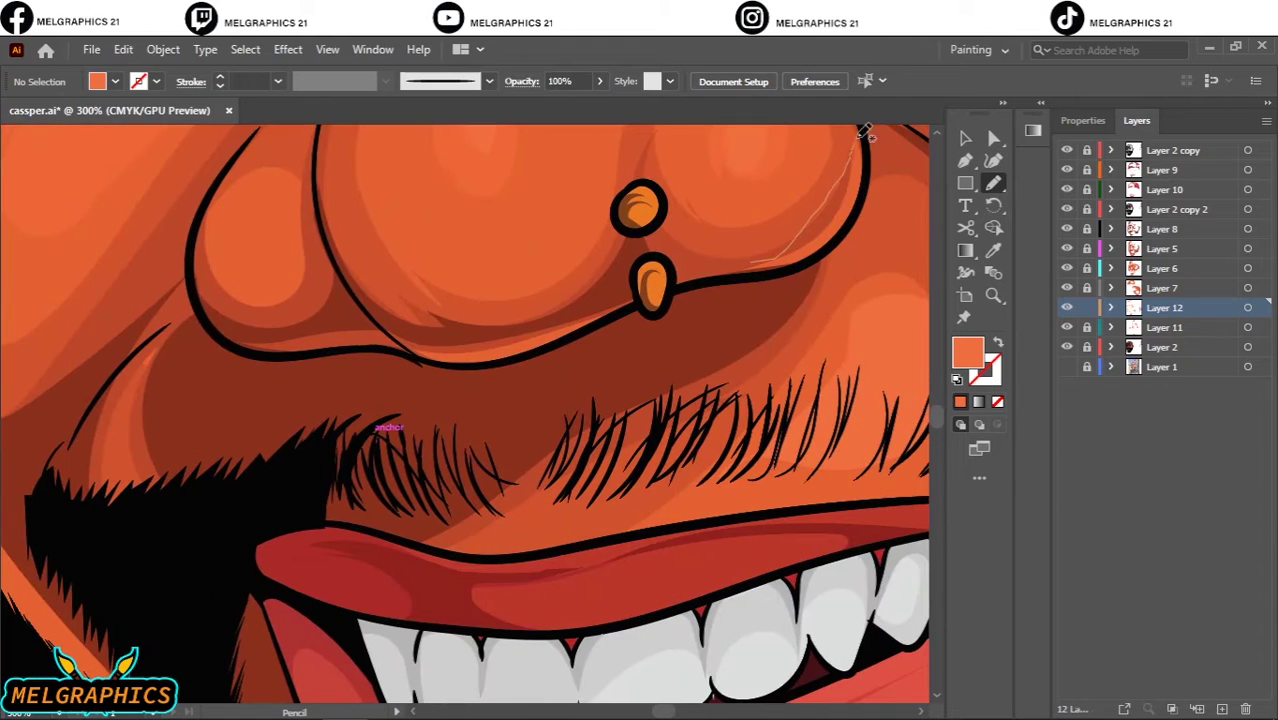
pyautogui.moveTo(615, 278); pyautogui.dragTo(430, 325)
pyautogui.scroll(-3, 460, 328)
pyautogui.scroll(2, 342, 357)
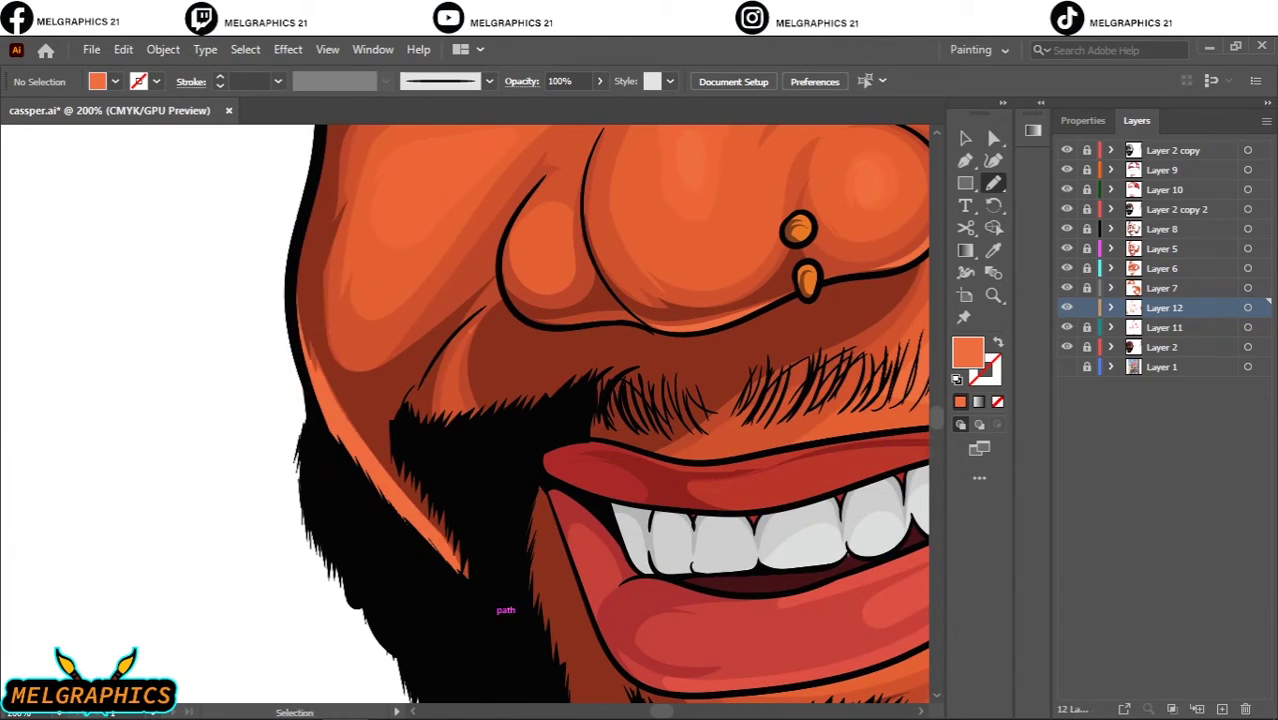
pyautogui.scroll(-4, 520, 600)
pyautogui.scroll(1, 600, 575)
pyautogui.scroll(-2, 621, 571)
pyautogui.scroll(4, 570, 425)
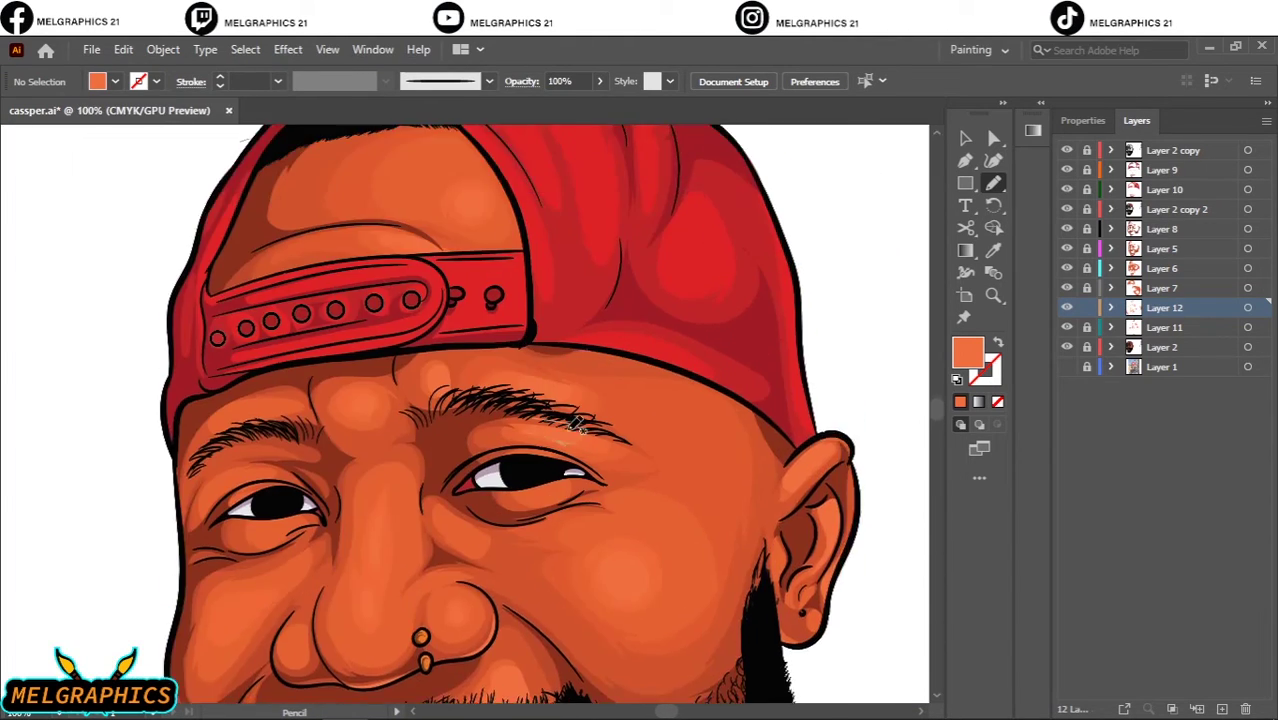
pyautogui.click(1163, 170)
# Add new Layer 13 and sample the lip red as the fill colour.
pyautogui.click(1165, 209)
pyautogui.press('i')
pyautogui.scroll(3, 582, 451)
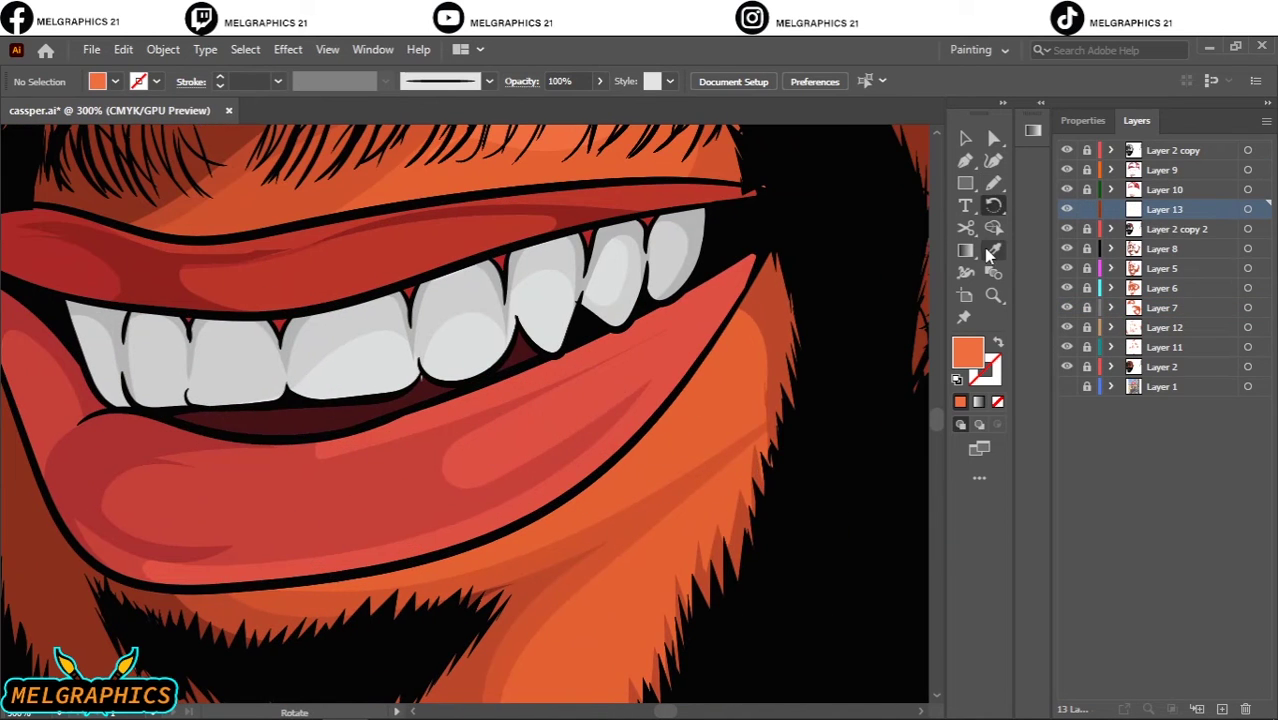
pyautogui.doubleClick(967, 351)
pyautogui.press('Return')
# Fine-tune the lip highlight red in the Color Picker.
pyautogui.press('n')
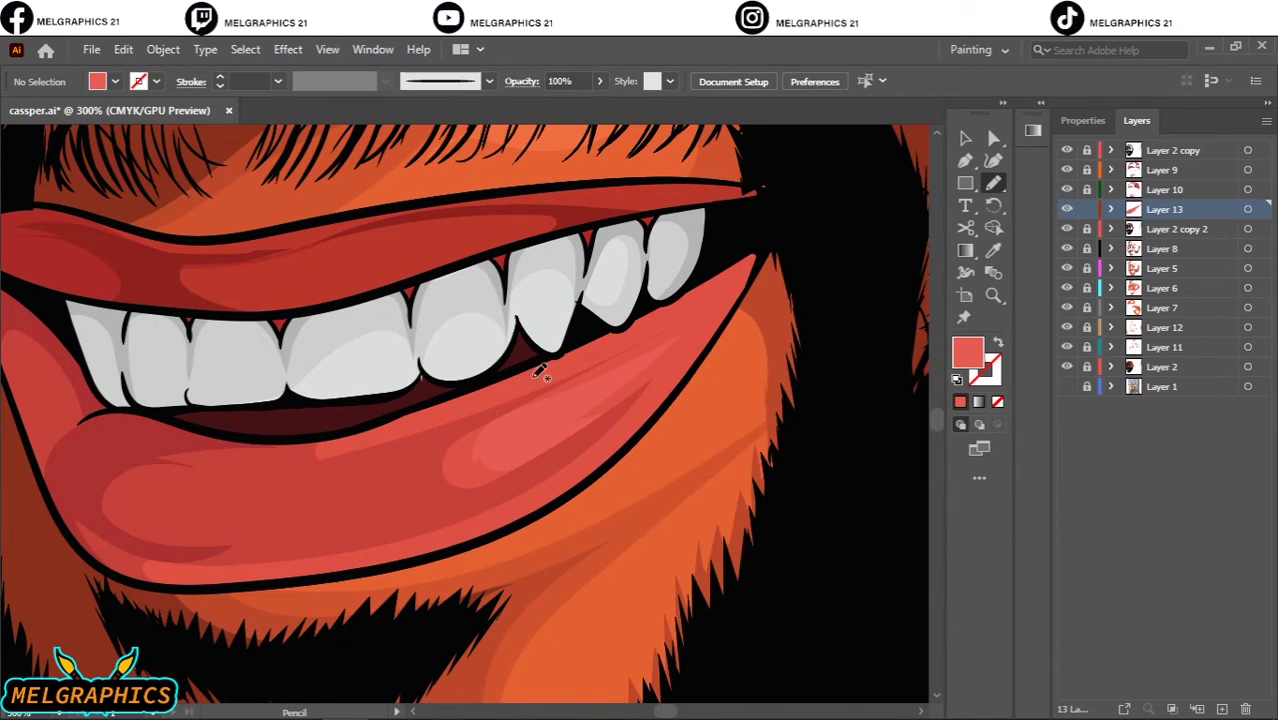
pyautogui.scroll(-3, 527, 419)
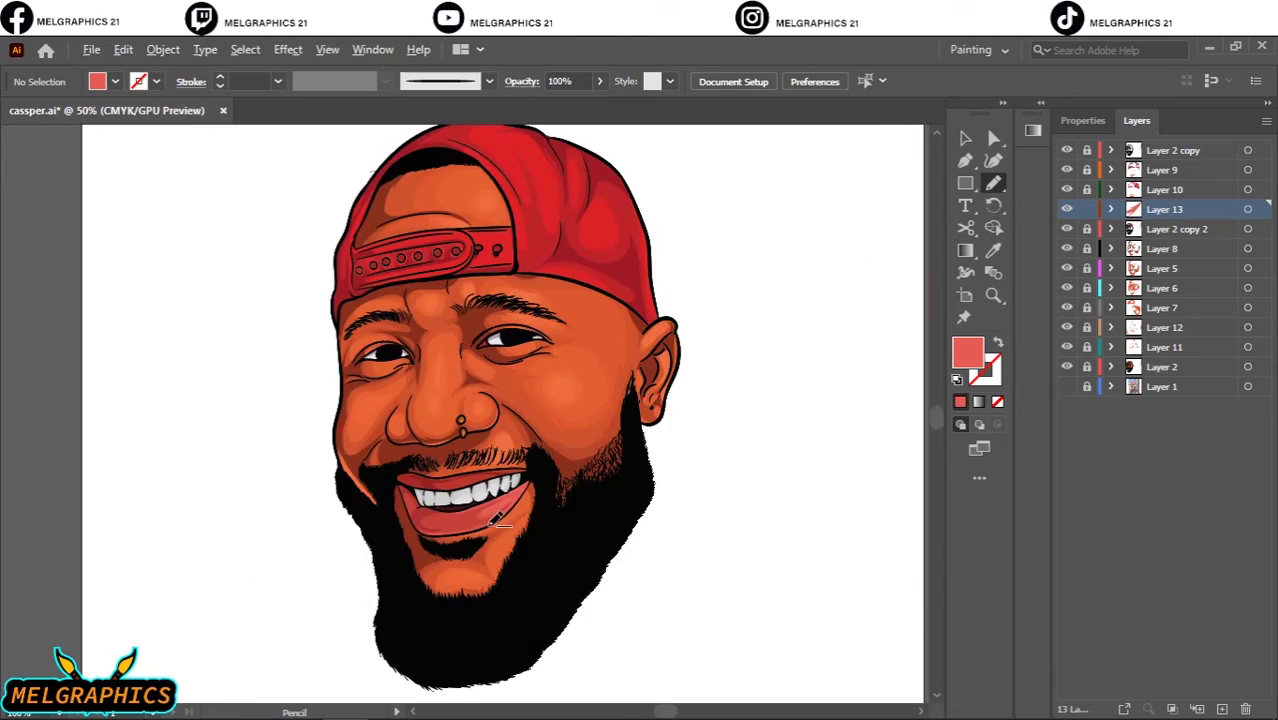
pyautogui.scroll(3, 490, 525)
pyautogui.doubleClick(967, 351)
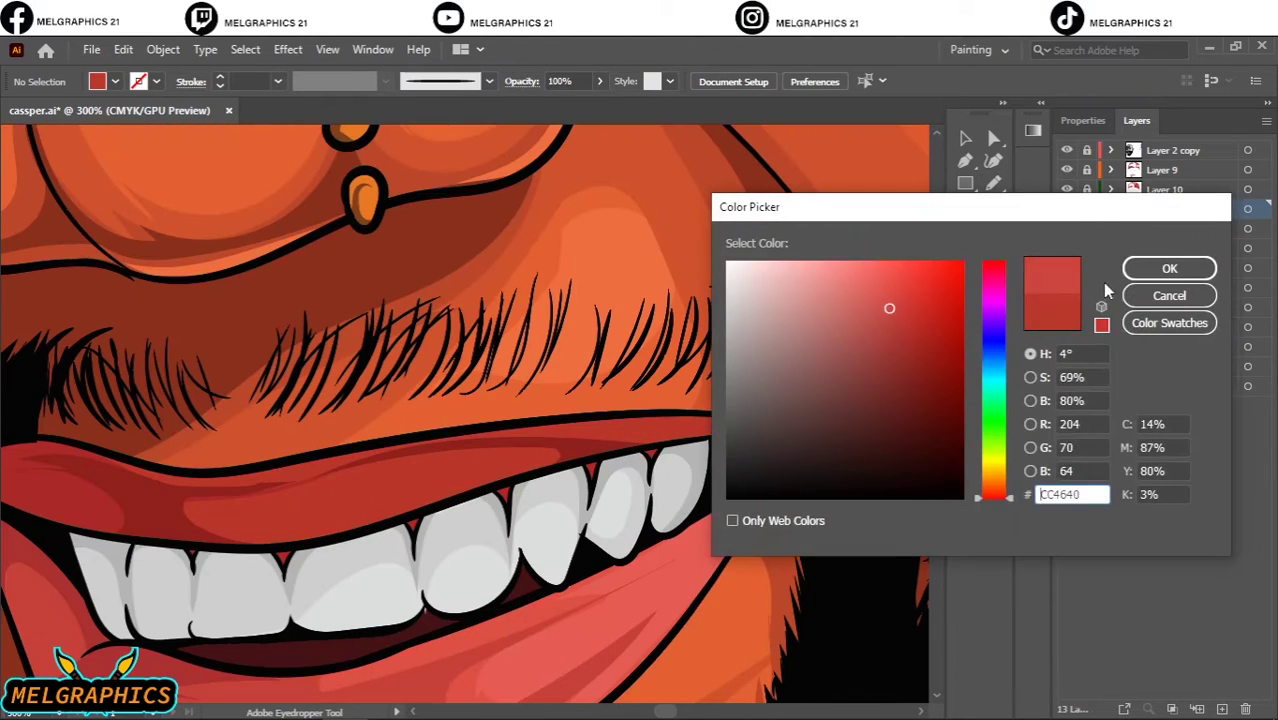
pyautogui.press('Return')
# Draw red Pencil highlight strokes on the lips and across the cap, then select them.
pyautogui.moveTo(355, 491); pyautogui.dragTo(442, 490)
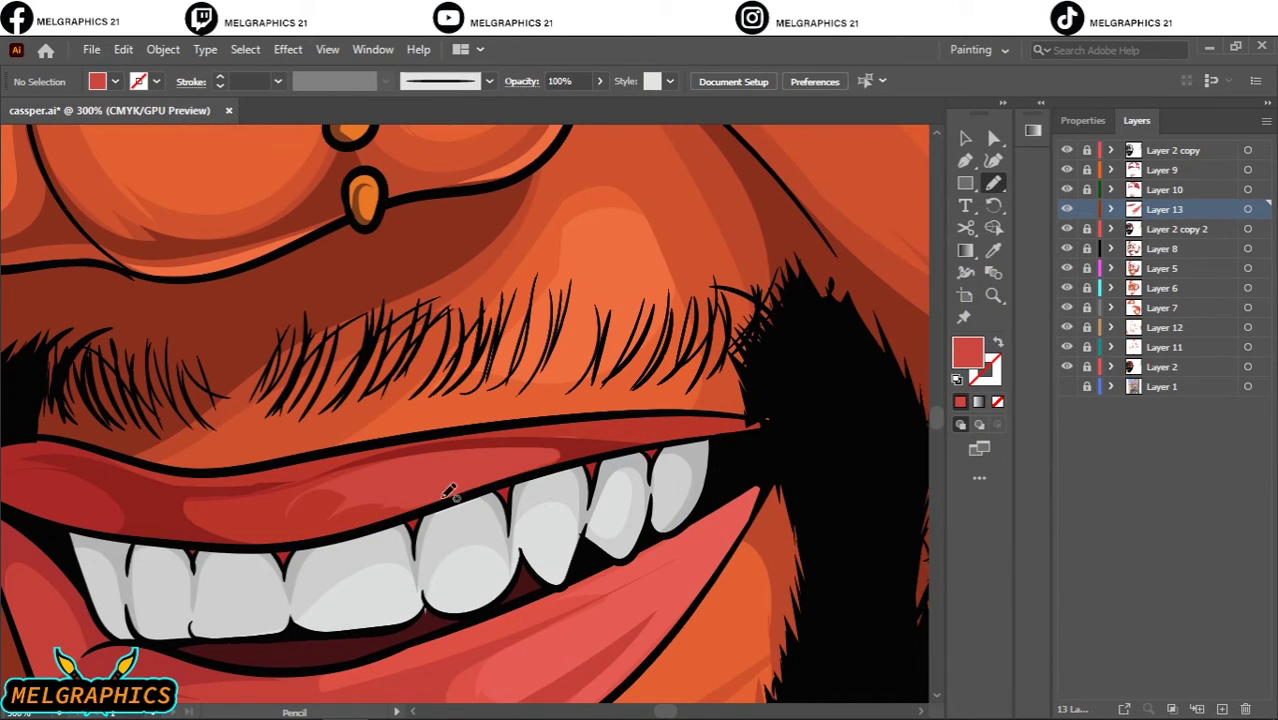
pyautogui.scroll(-5, 442, 490)
pyautogui.scroll(1, 686, 371)
pyautogui.scroll(2, 600, 380)
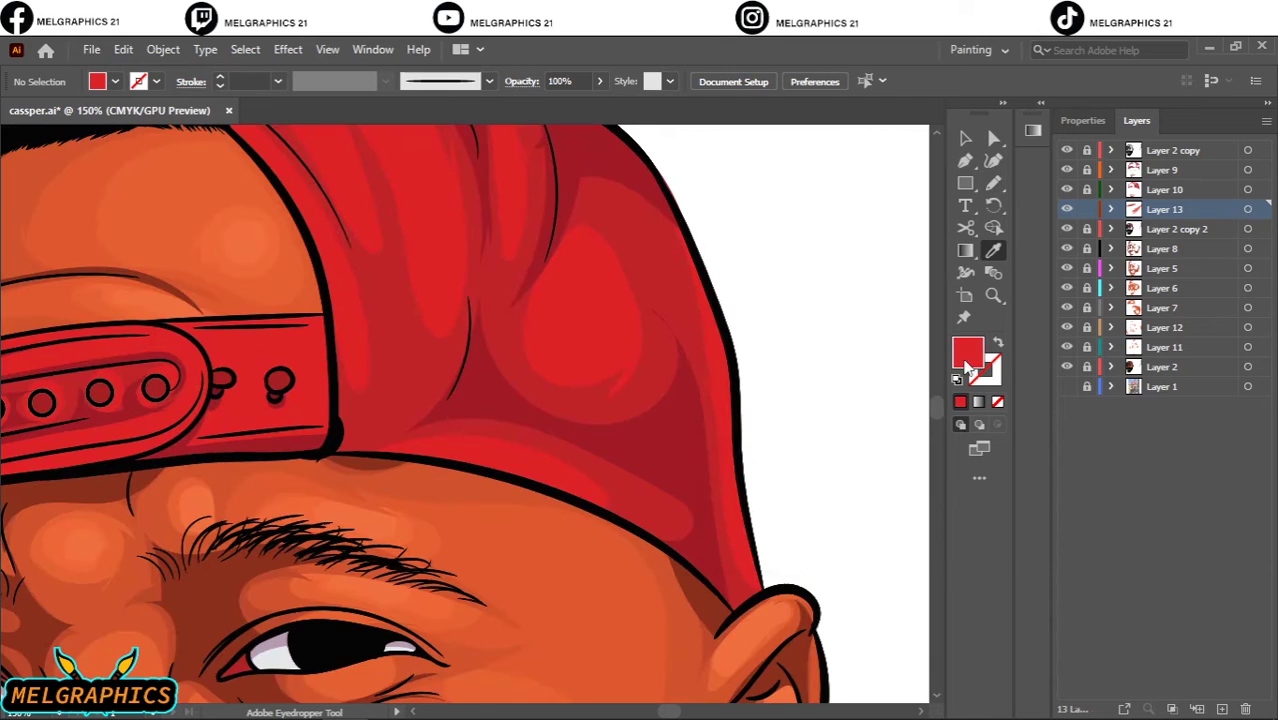
pyautogui.scroll(1, 560, 378)
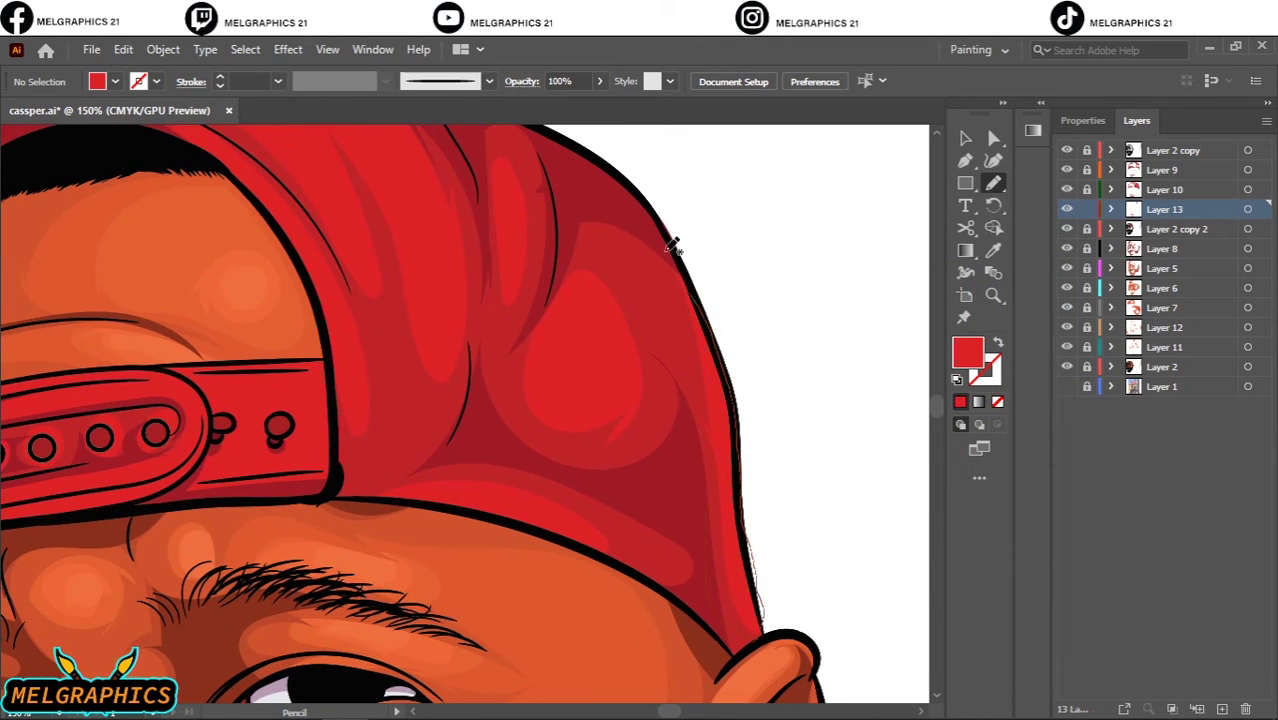
pyautogui.scroll(5, 414, 472)
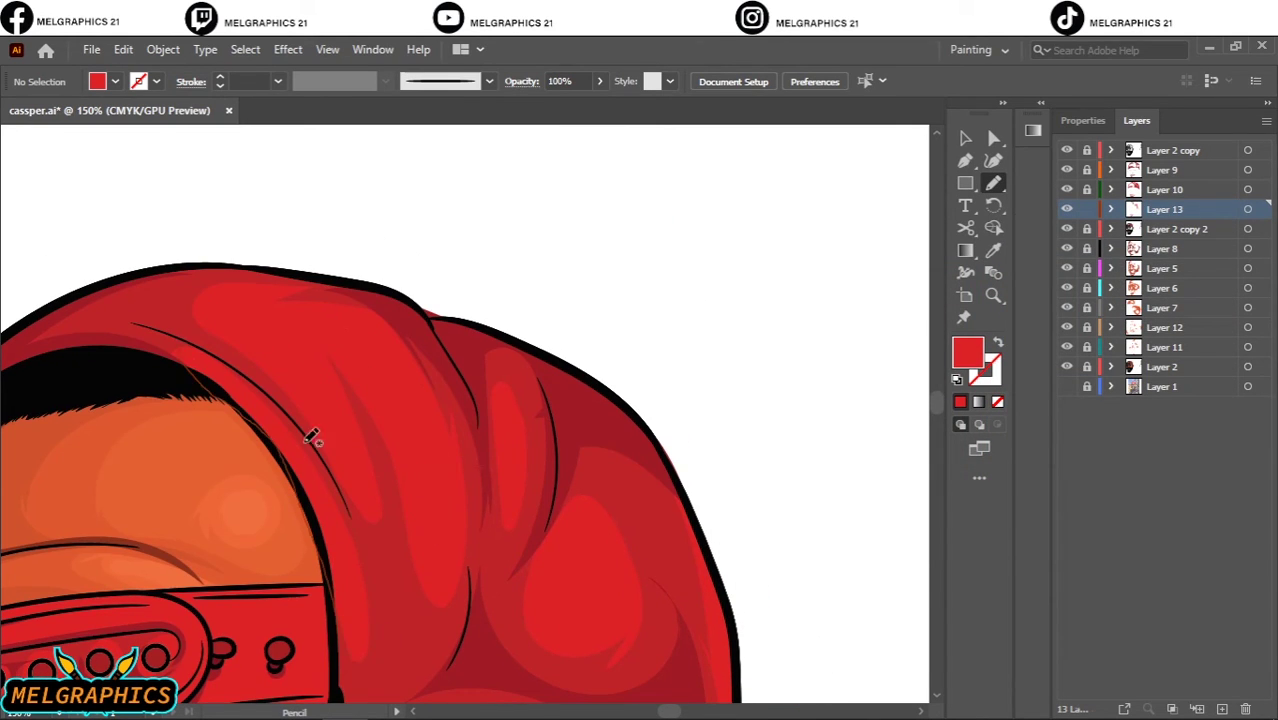
pyautogui.scroll(-3, 830, 367)
pyautogui.hscroll(-3, 830, 367)
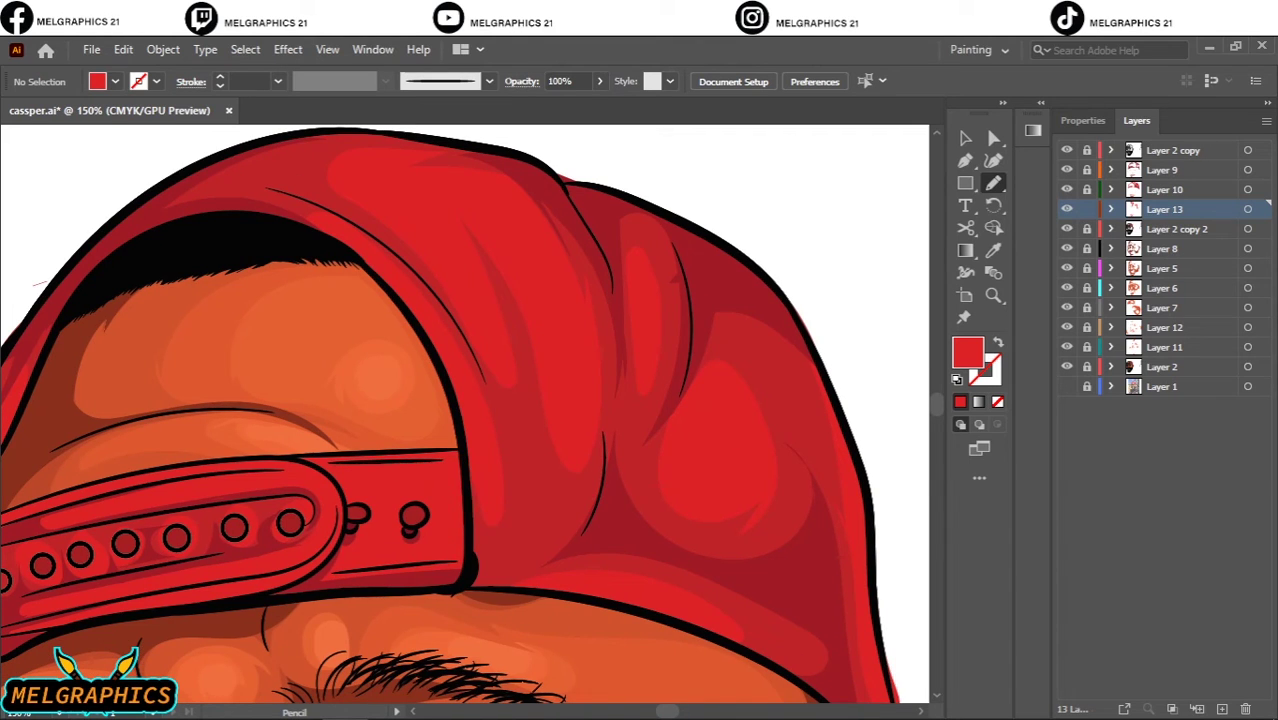
pyautogui.click(1247, 209)
# Recolor Layer 13's red highlights a paler pinkish red (saturation 48, brightness 100).
pyautogui.click(123, 49)
pyautogui.click(550, 379)
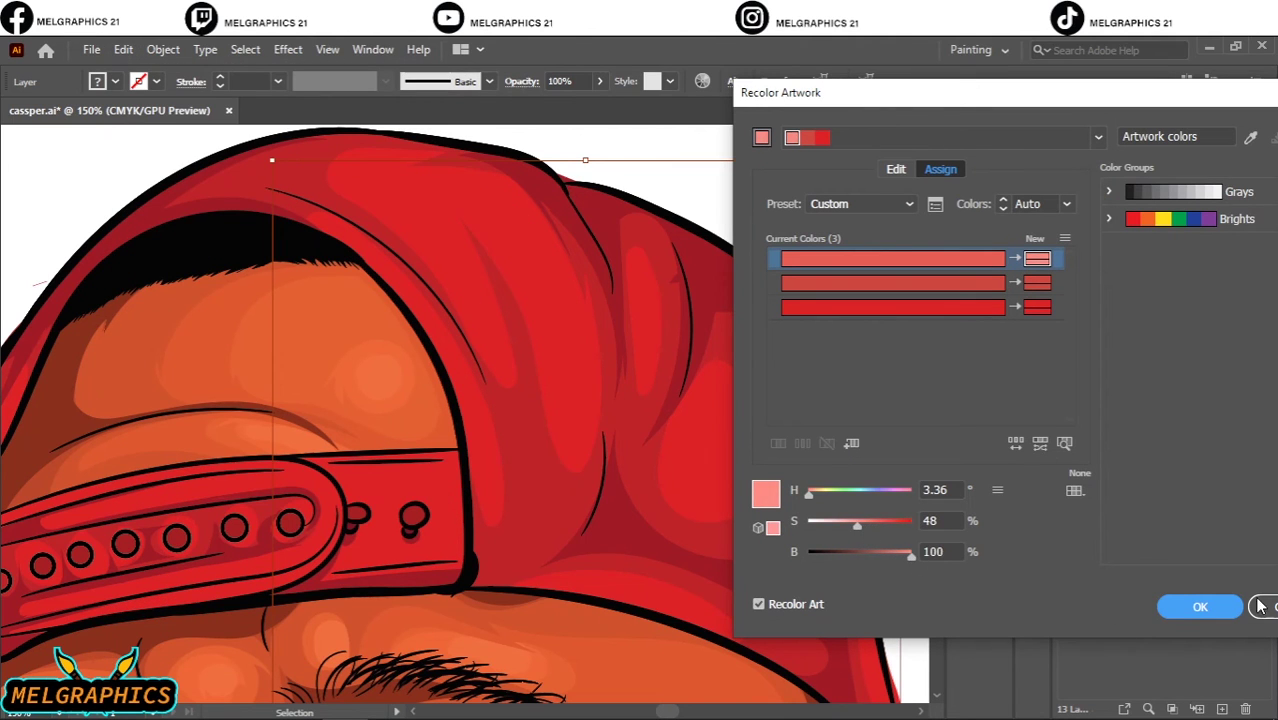
pyautogui.click(1200, 606)
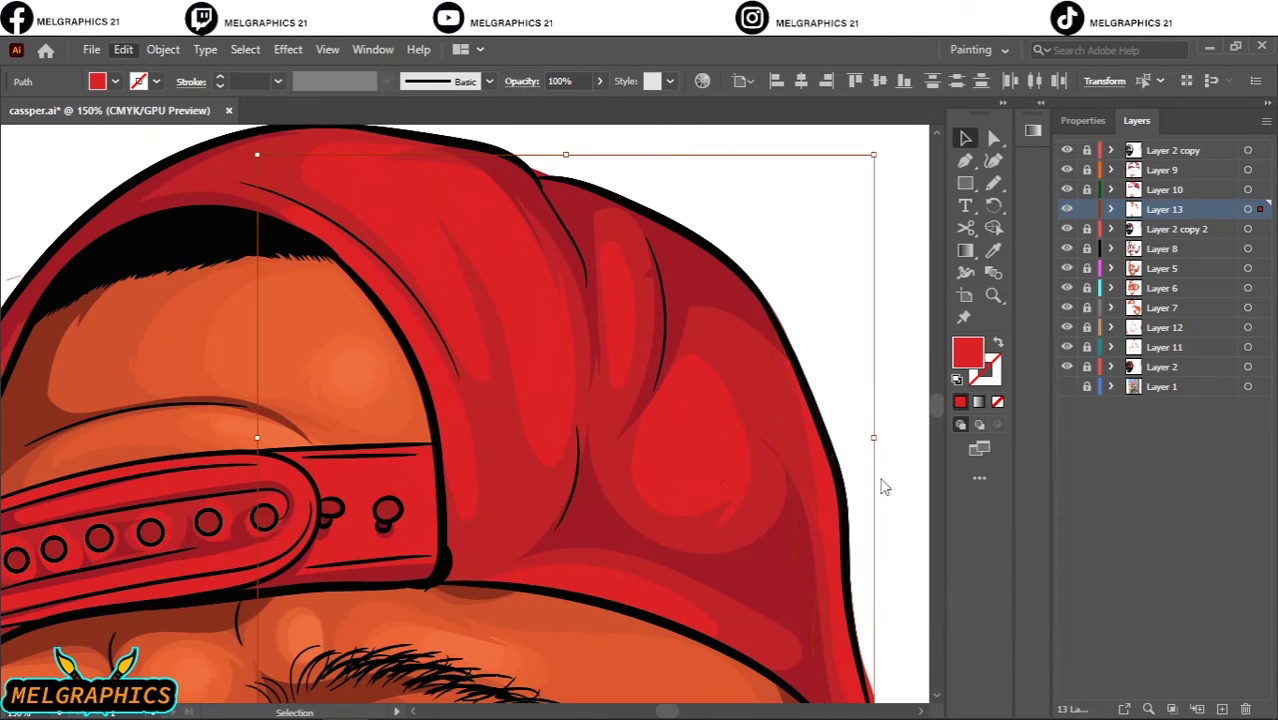